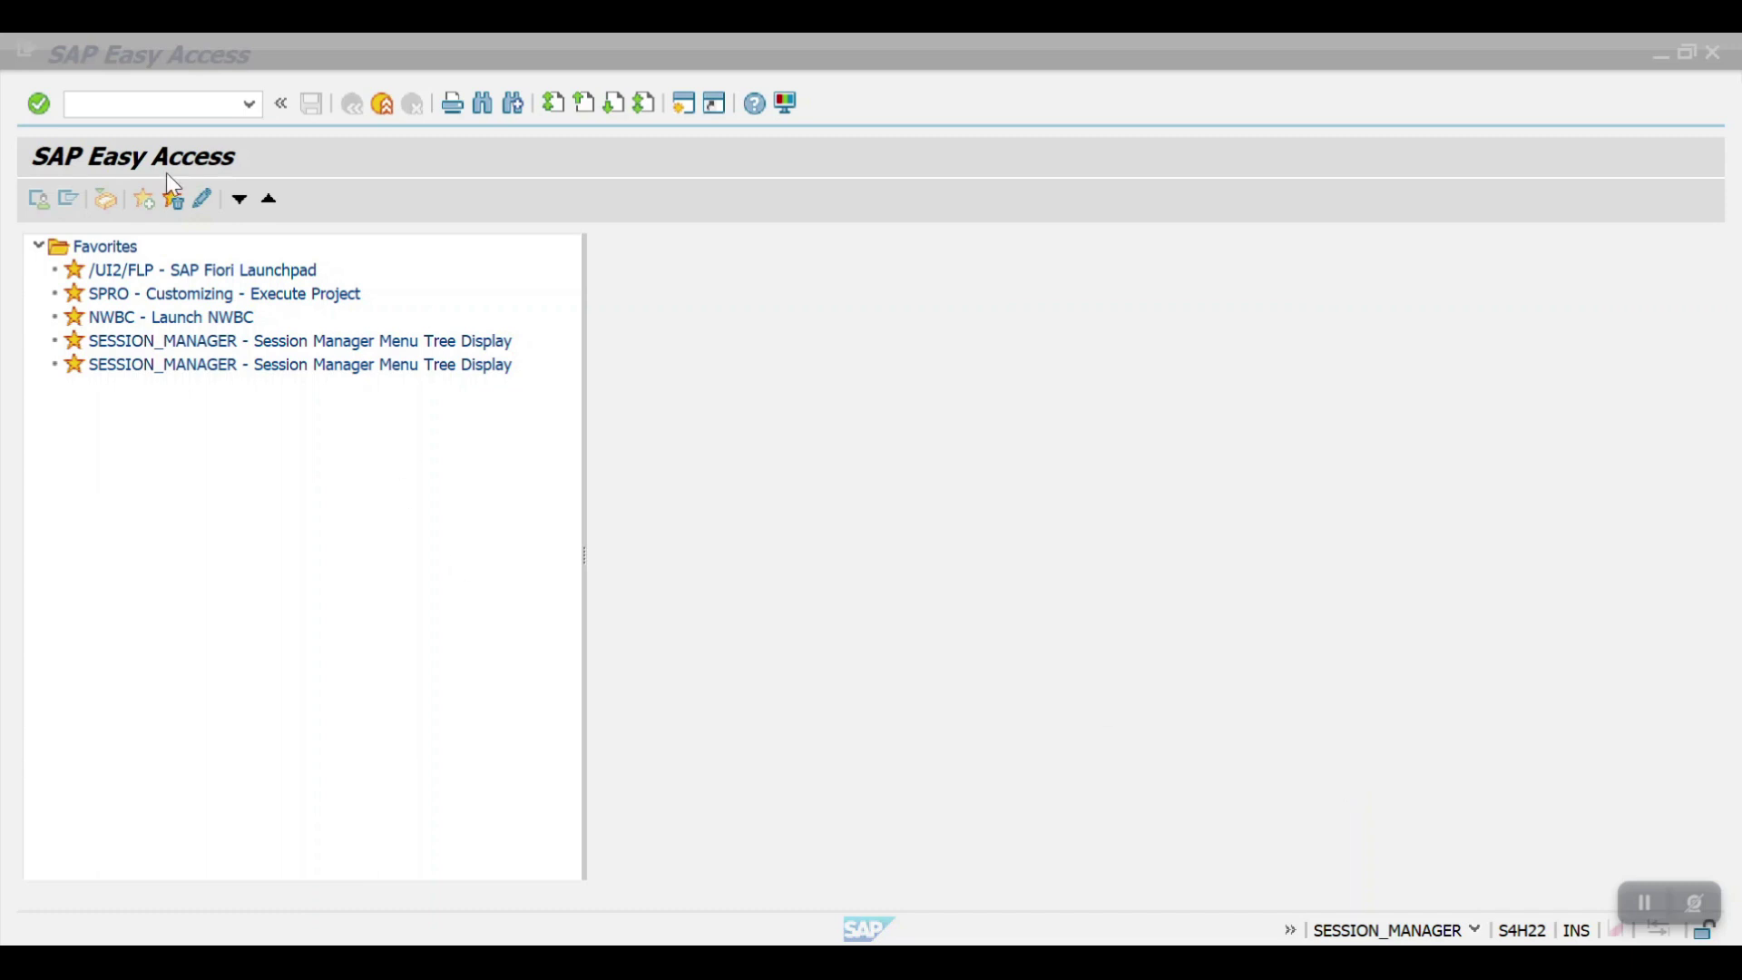
Open the terms of payment maintenance with transaction OBB8 and start a new entry.
left_click(119, 106)
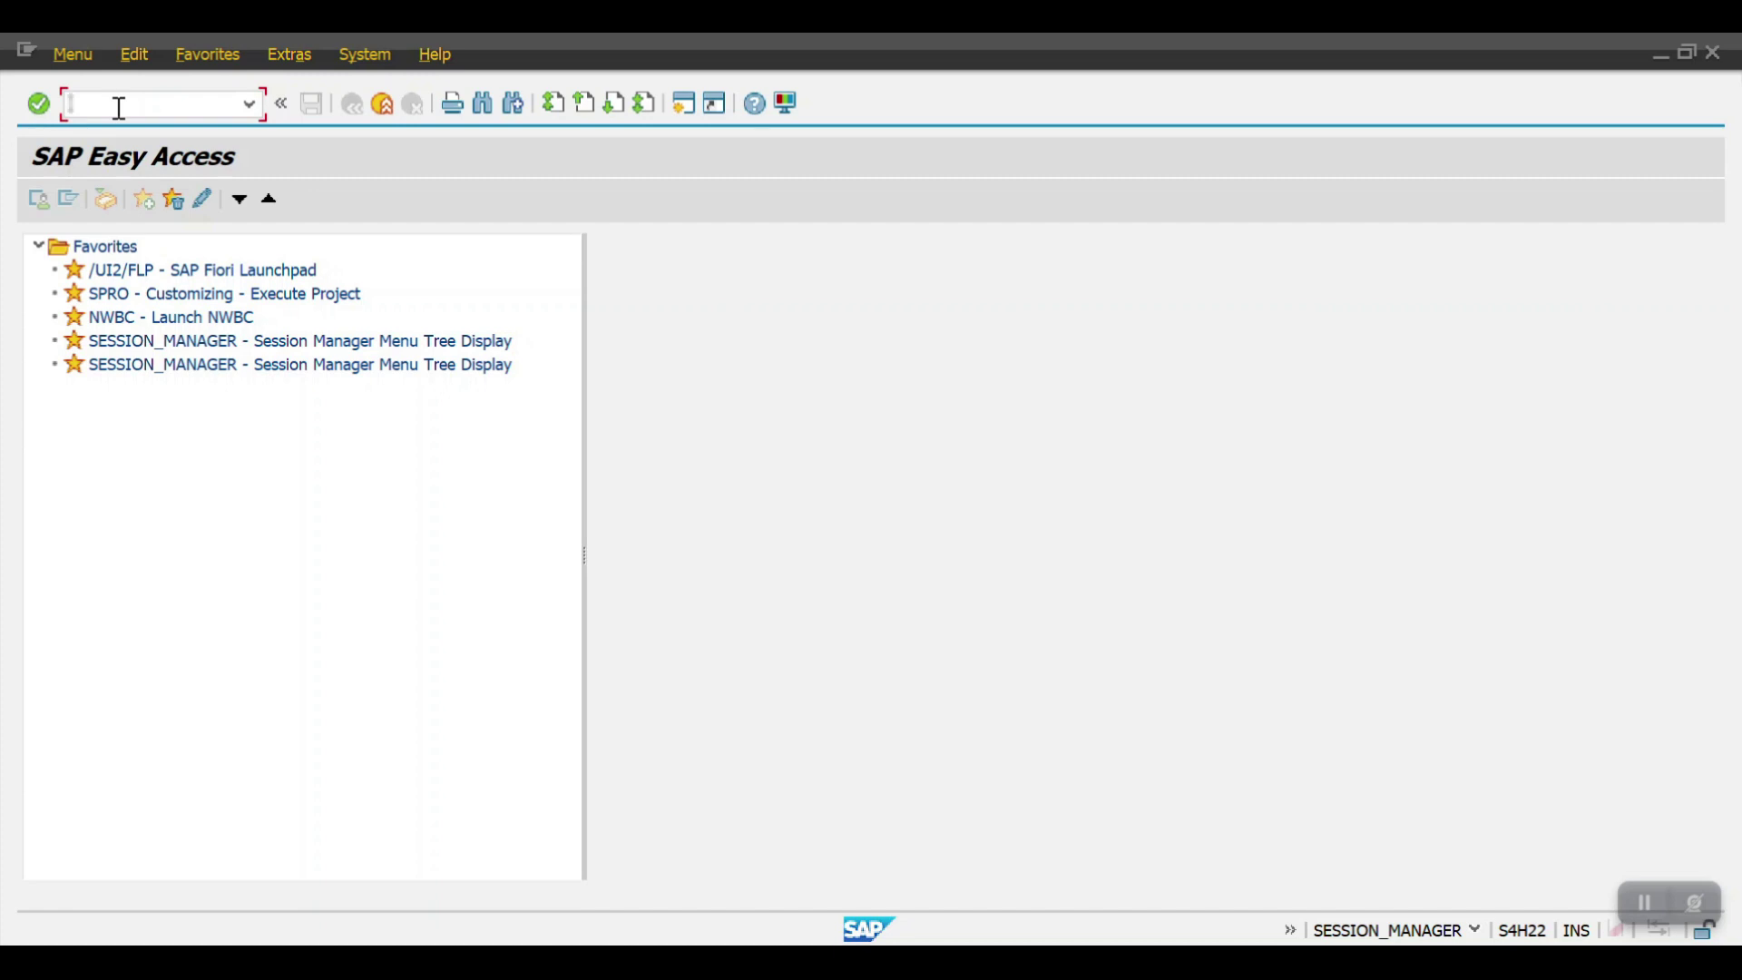
type("OBB8")
key("Return")
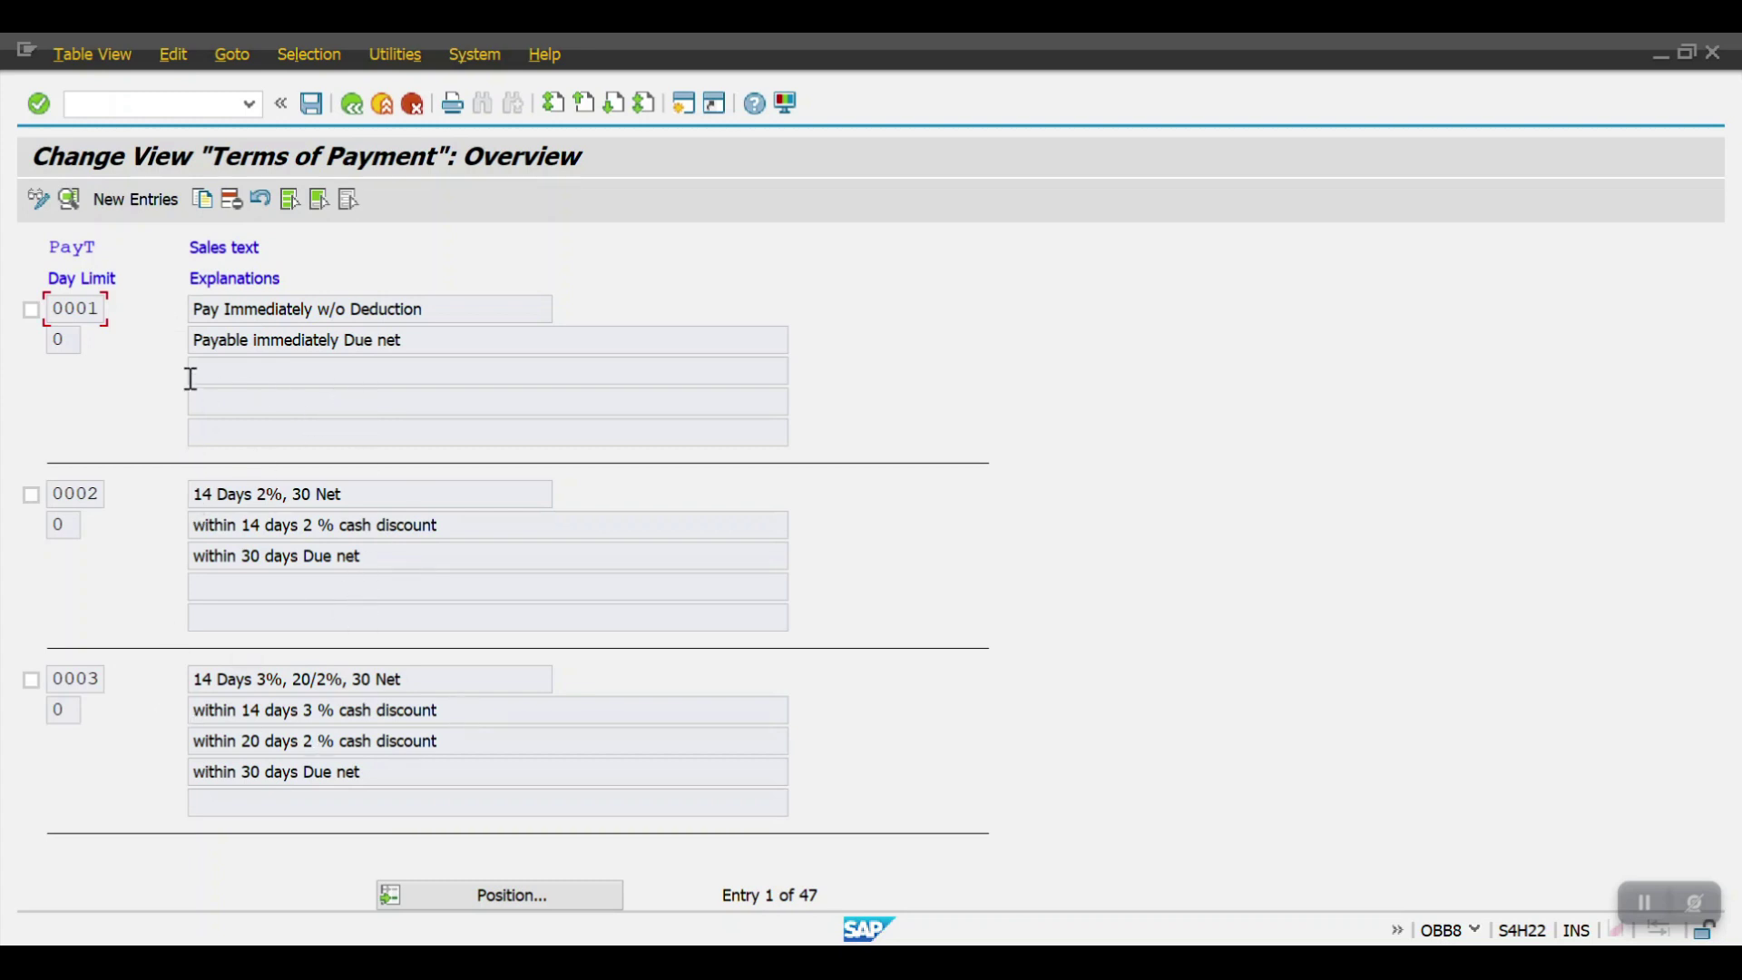
left_click(130, 203)
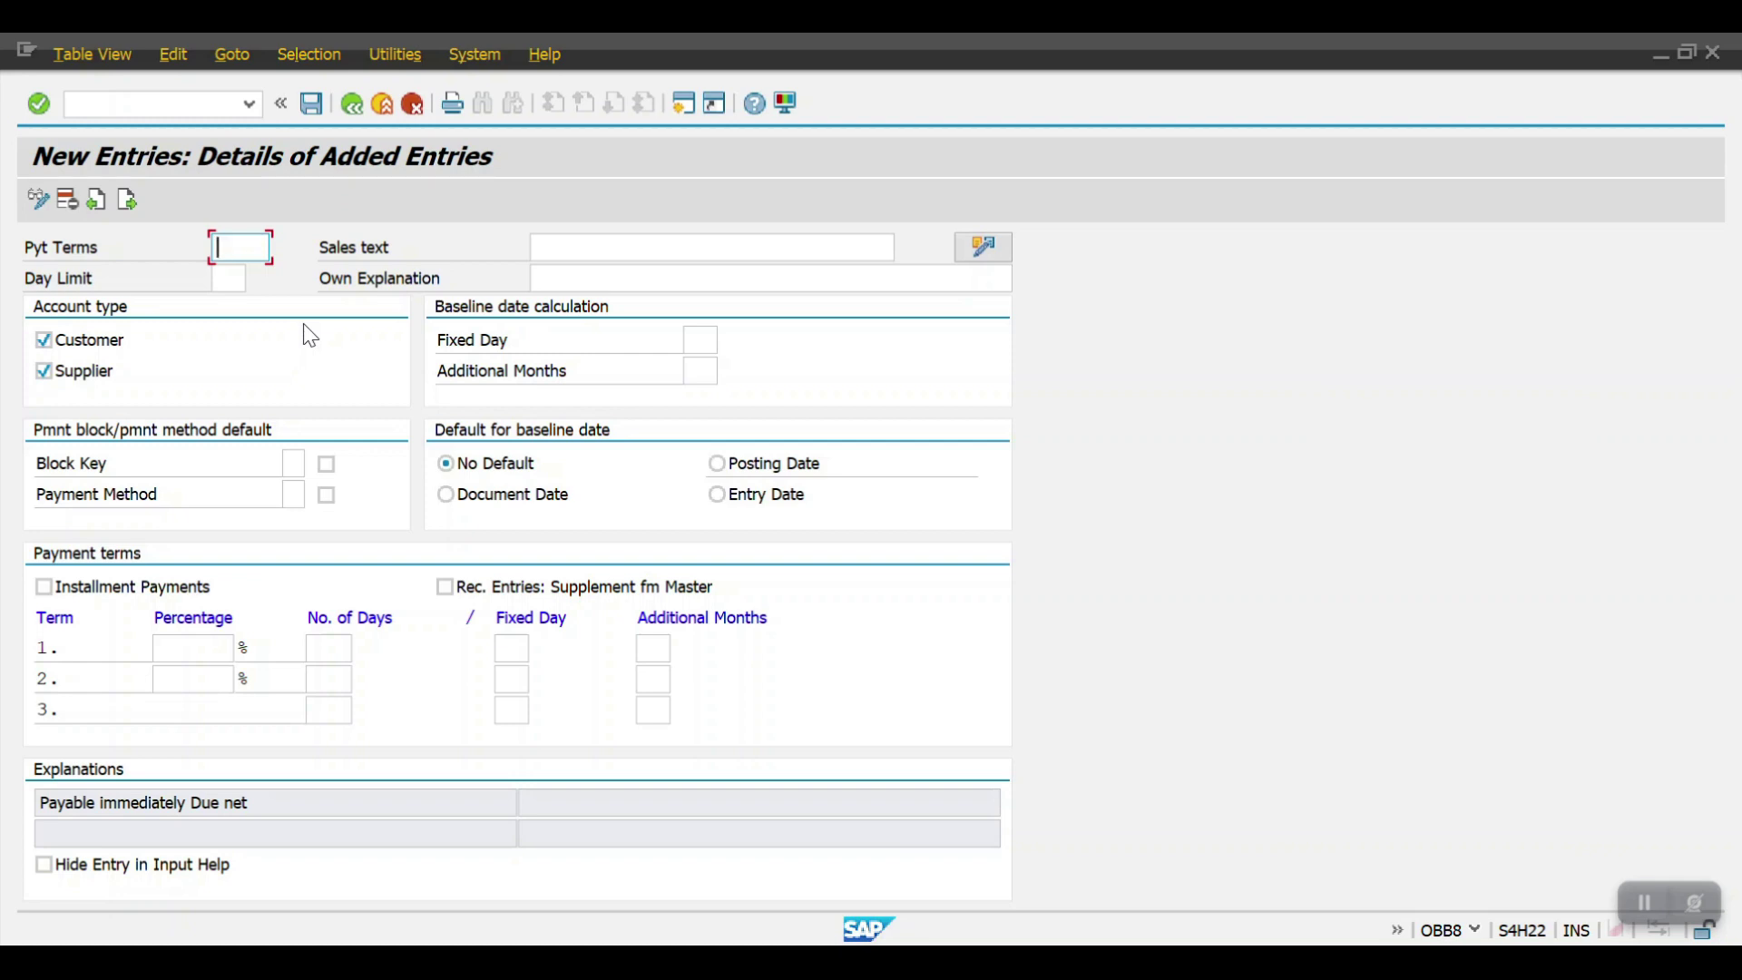
Give the new payment term the key H001 and the own explanation "Due in 30 Days".
type("H001")
key("Tab")
key("Tab")
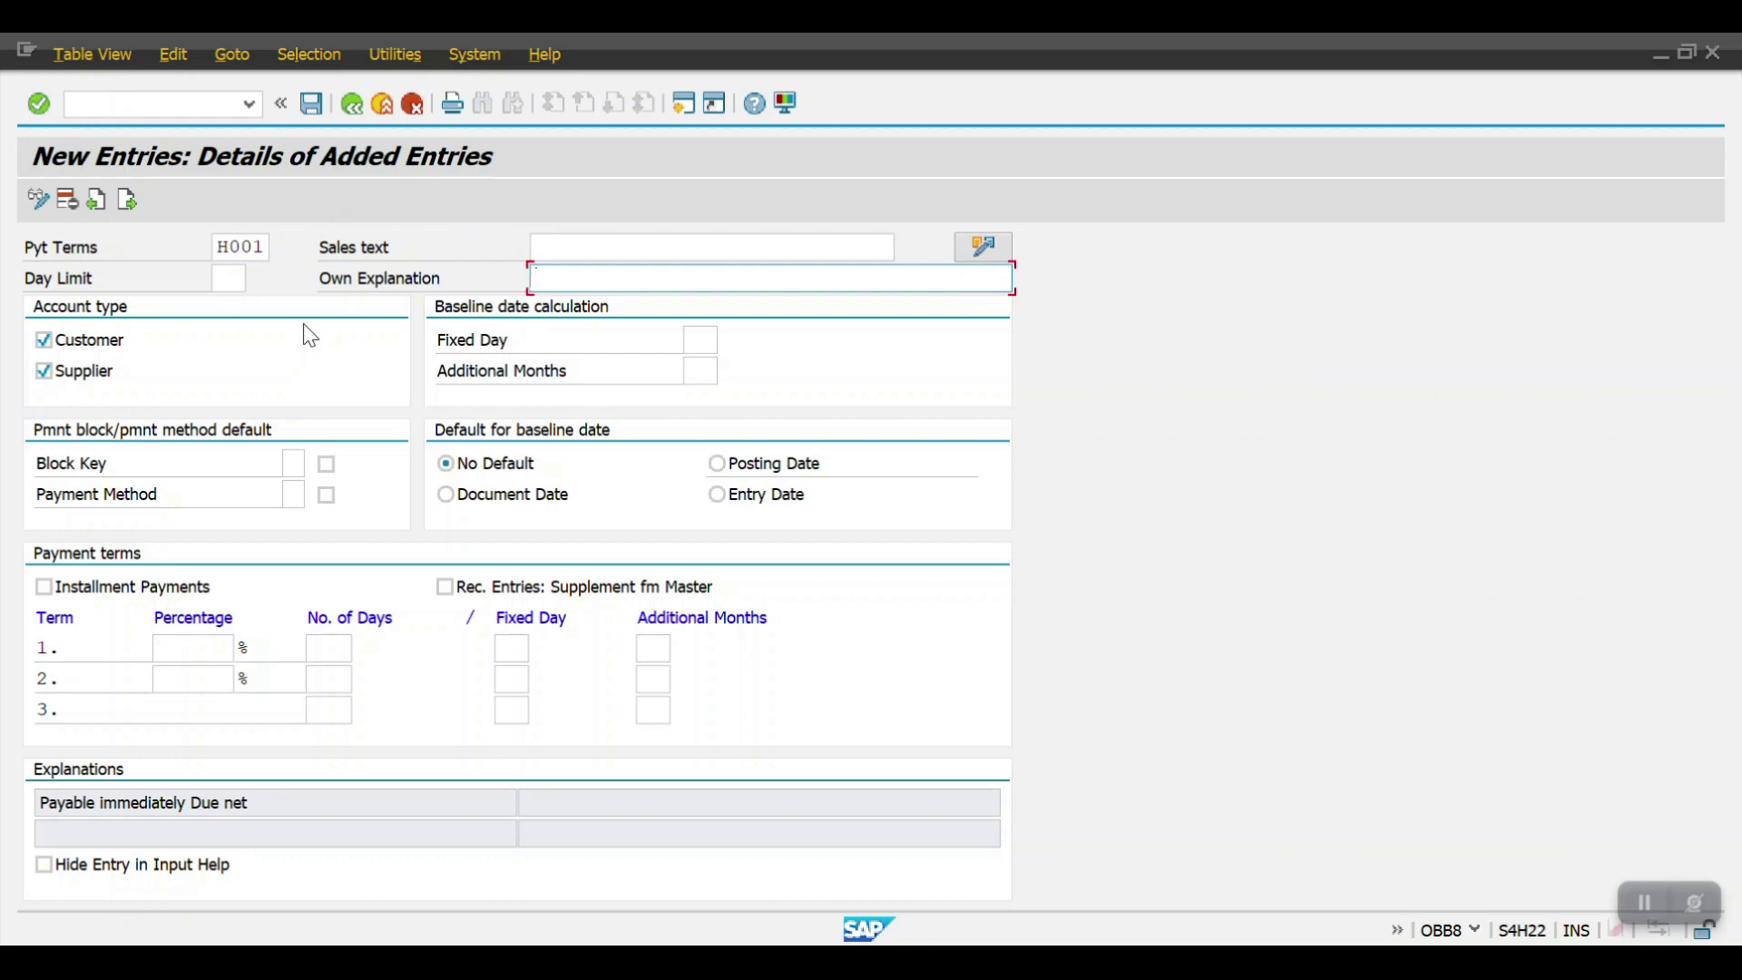
type("Due in 30 ")
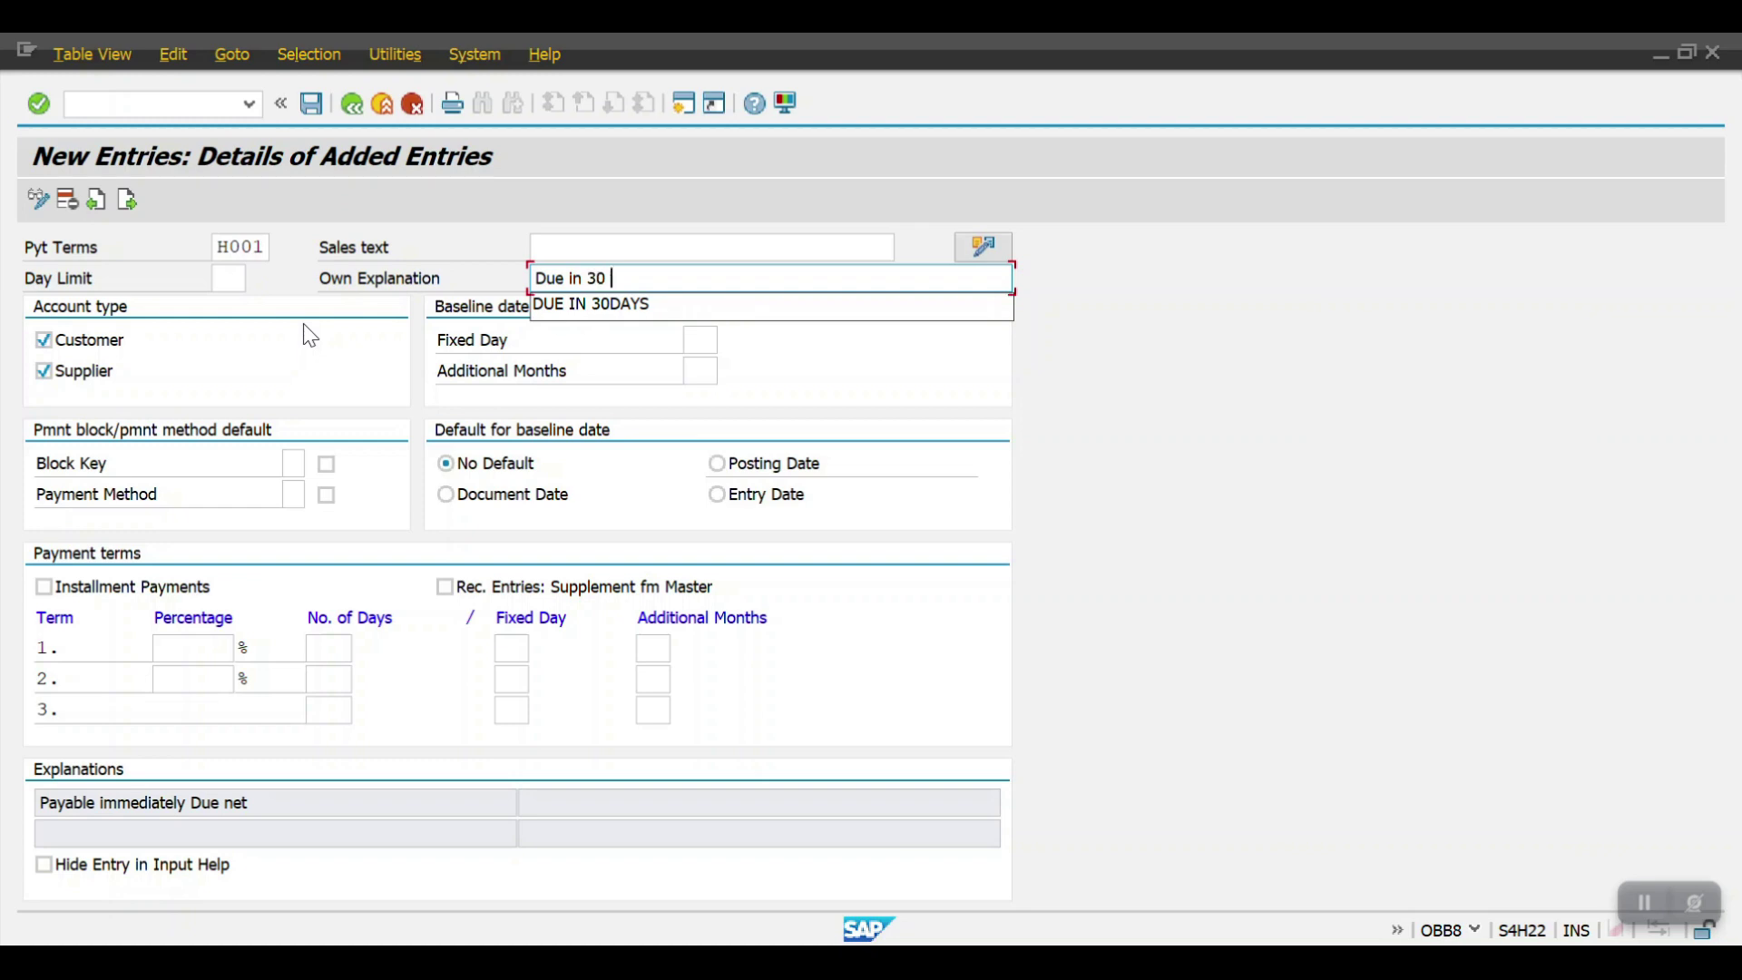
type("dYA")
key("BackSpace")
key("BackSpace")
key("BackSpace")
type("Days")
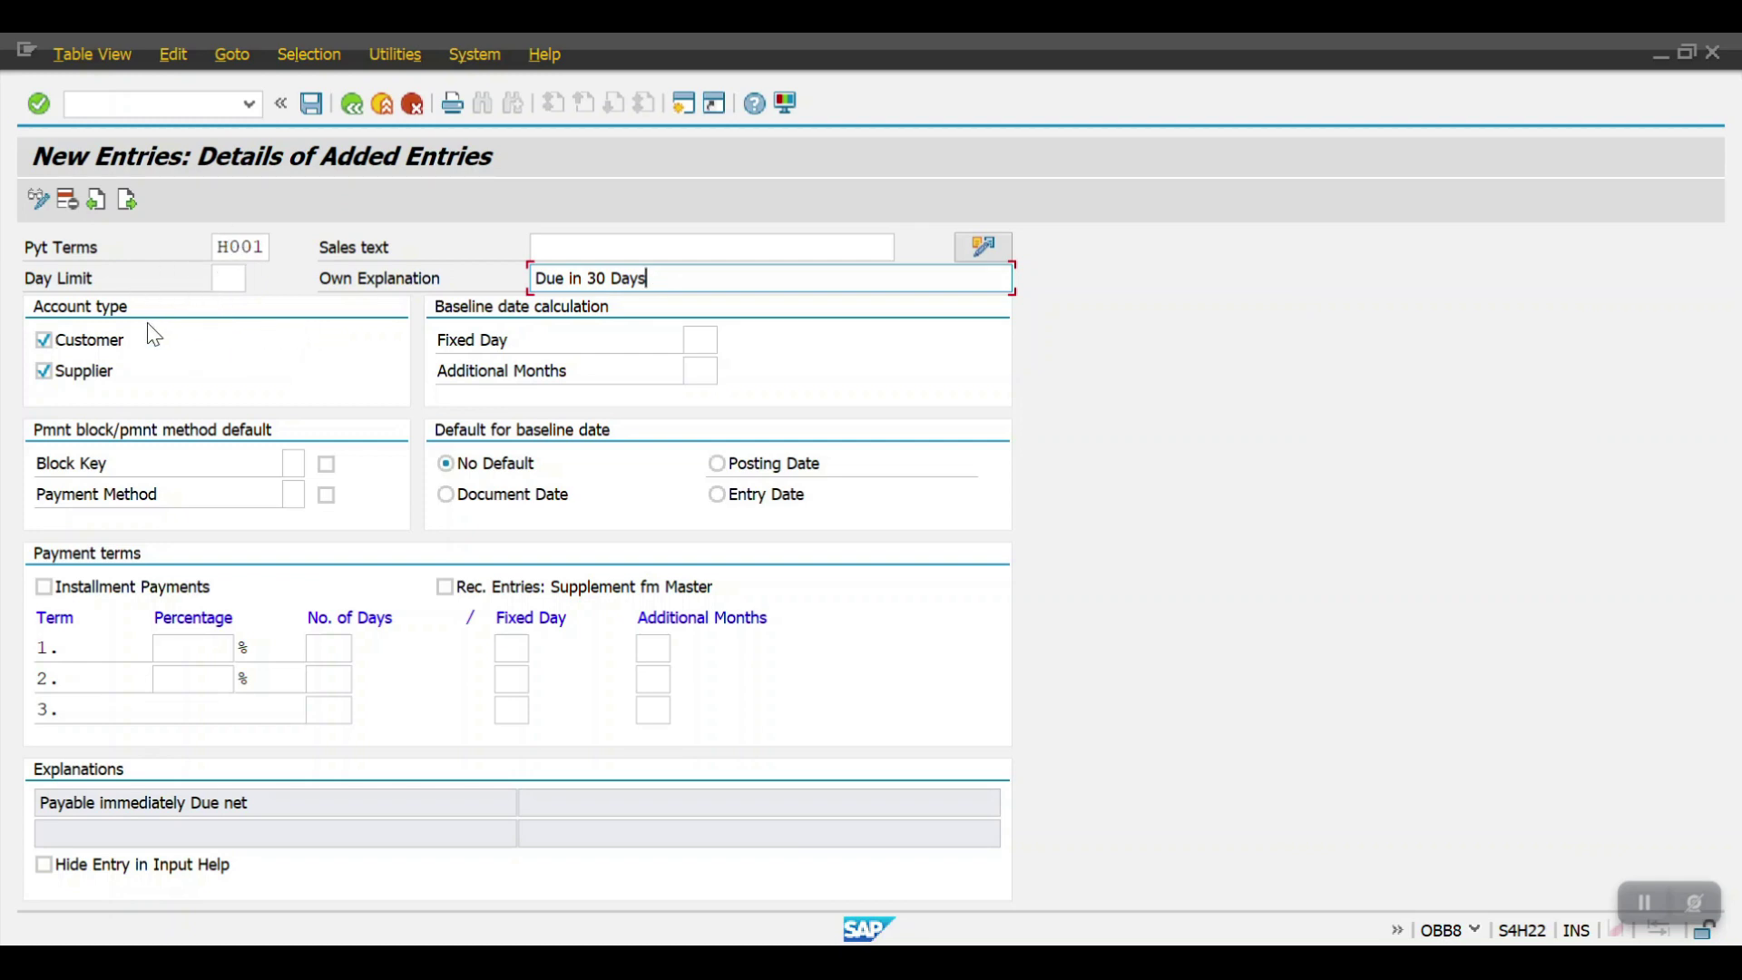
Limit term H001 to suppliers with a Document Date baseline and 30 days, and save it to the Honda customizing request.
left_click(80, 343)
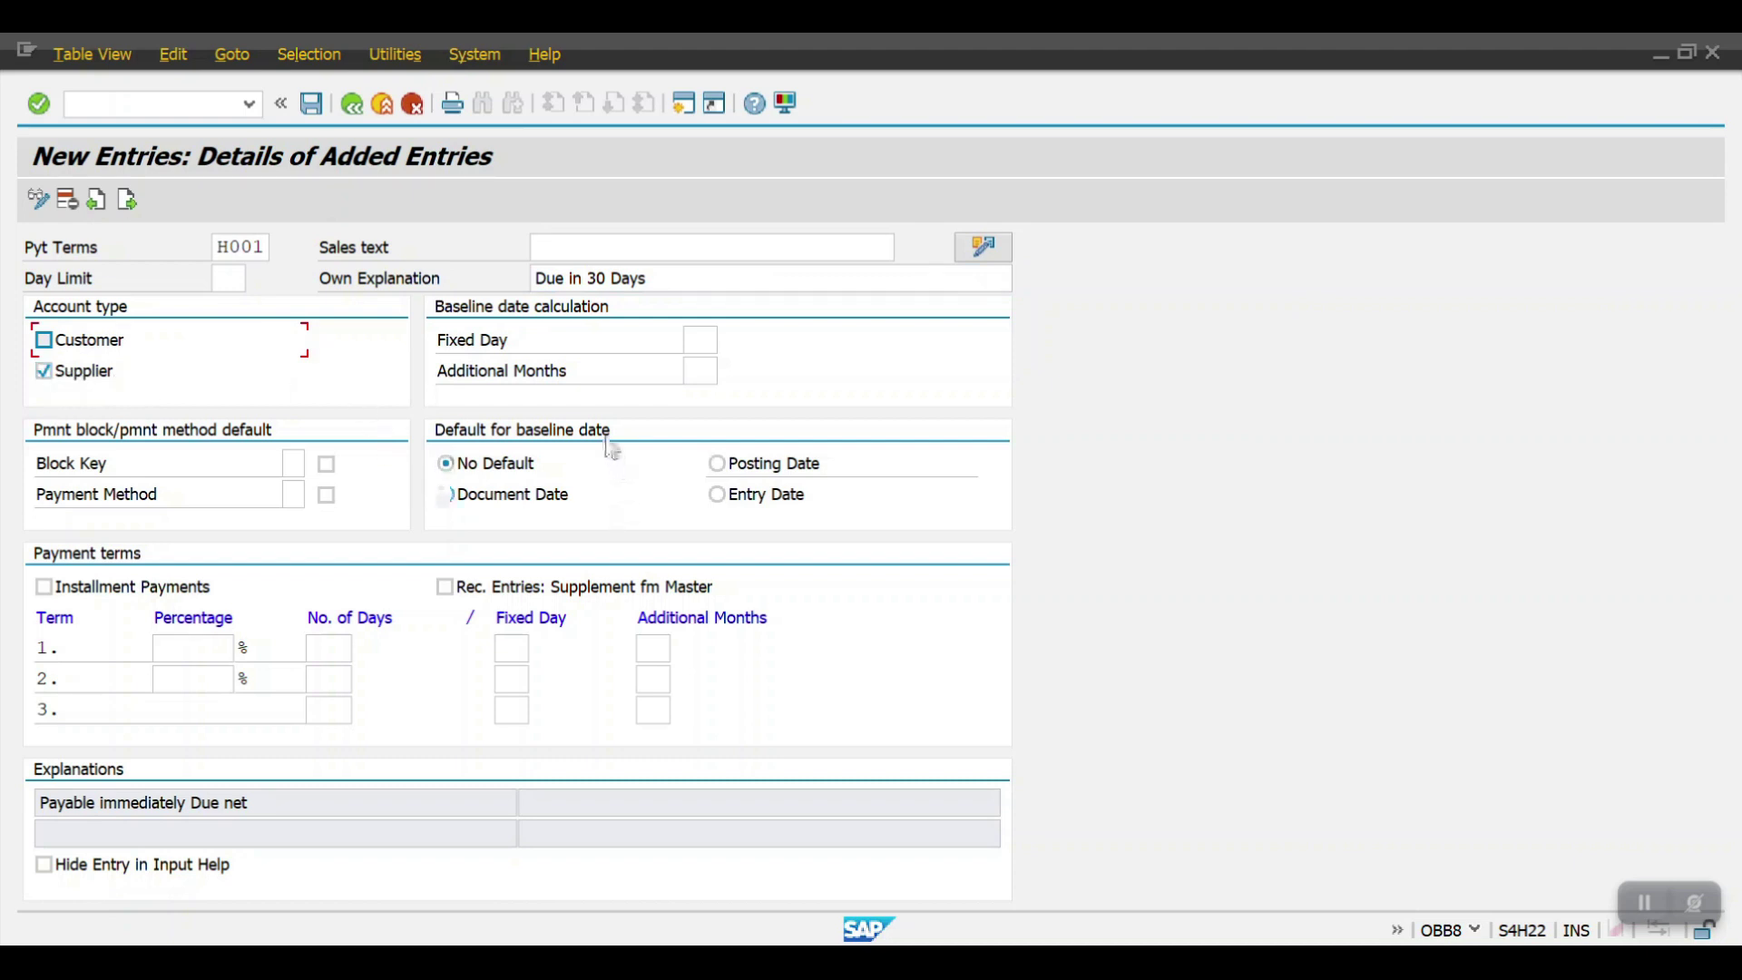
left_click(469, 499)
left_click(347, 650)
type("30")
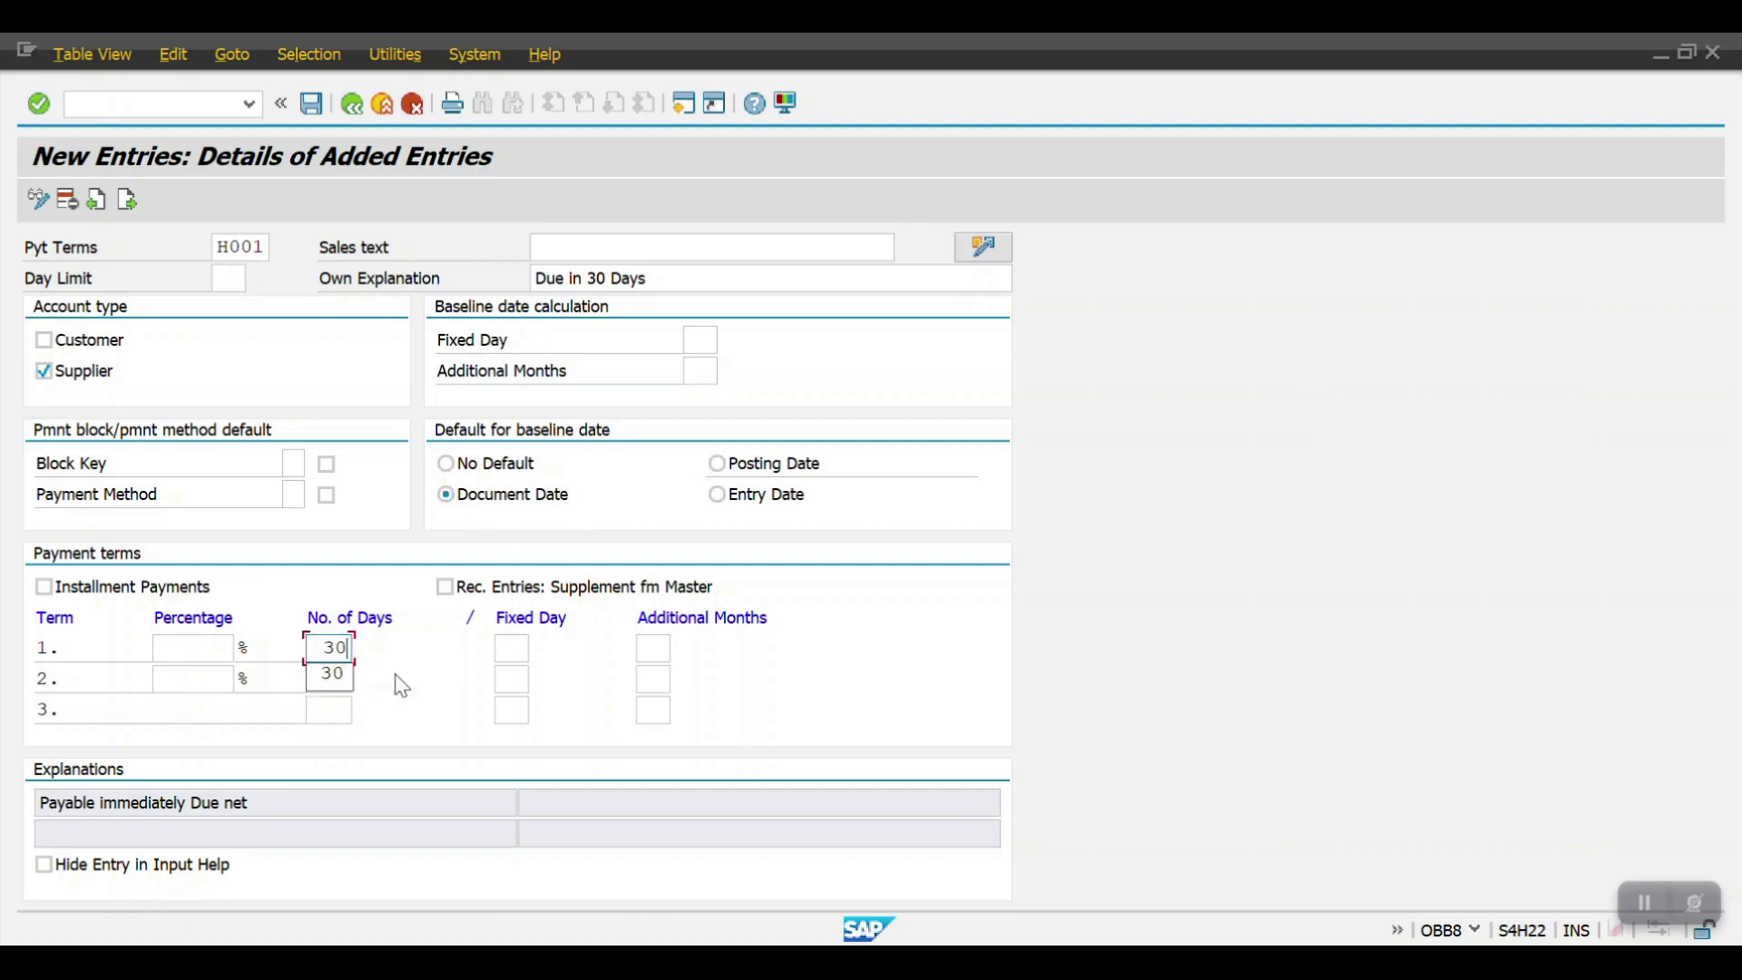
key("Return")
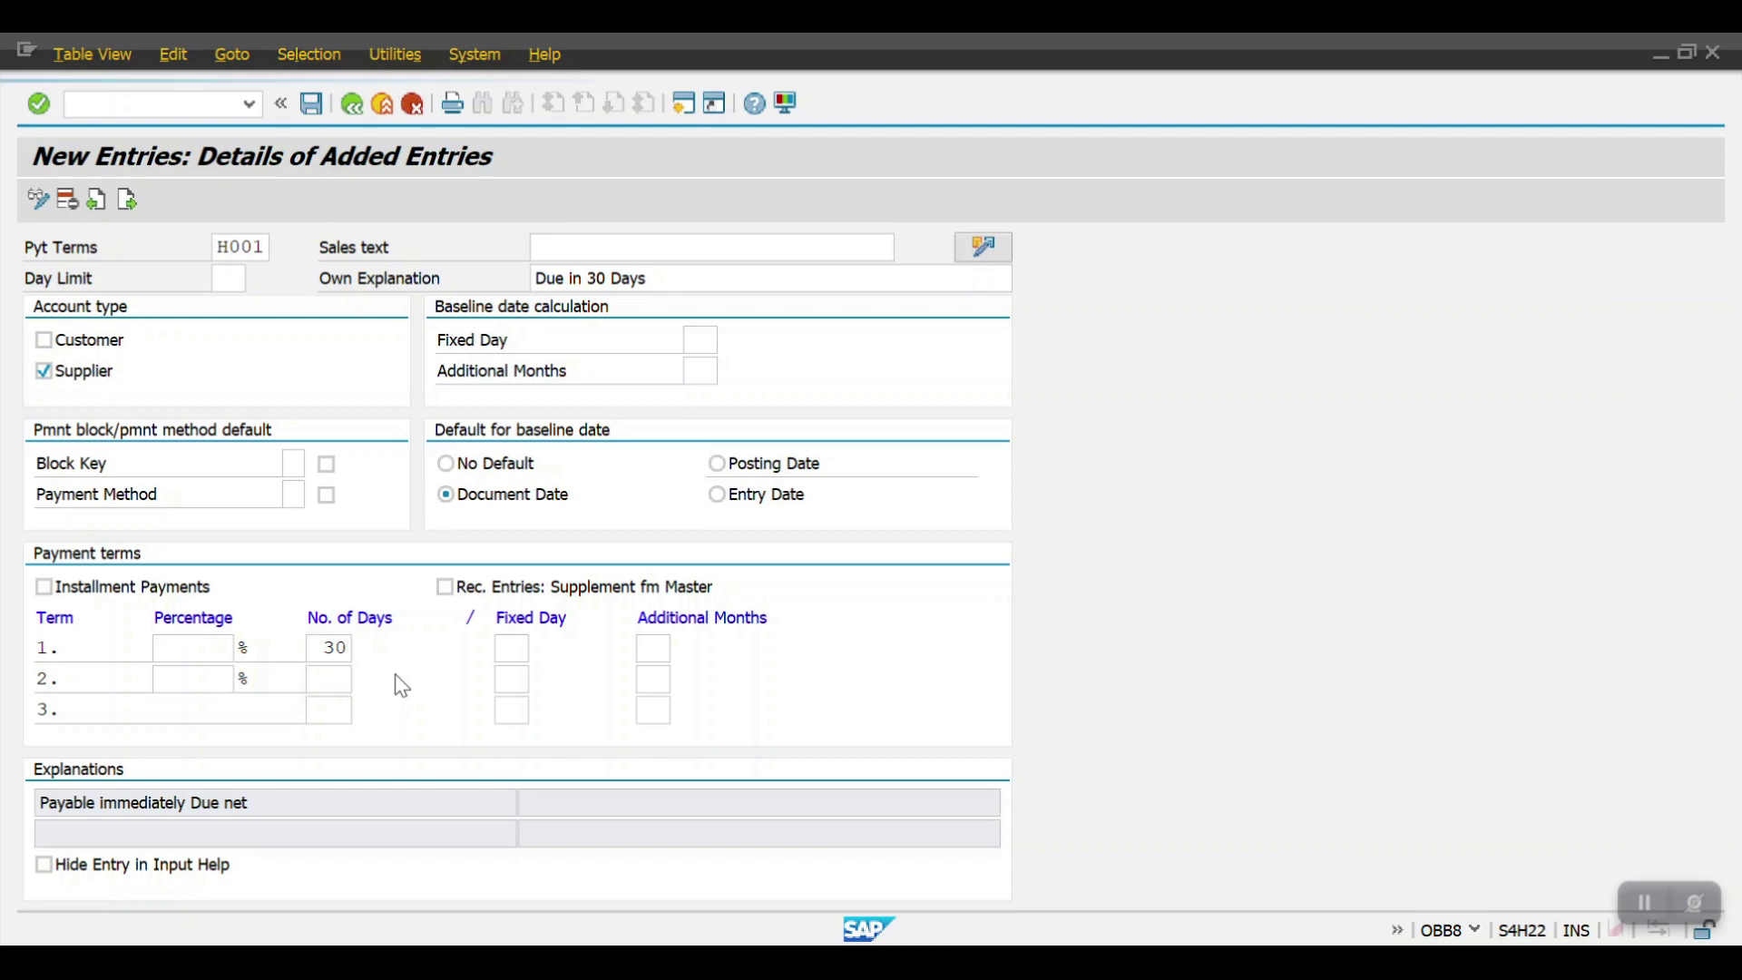
left_click(311, 106)
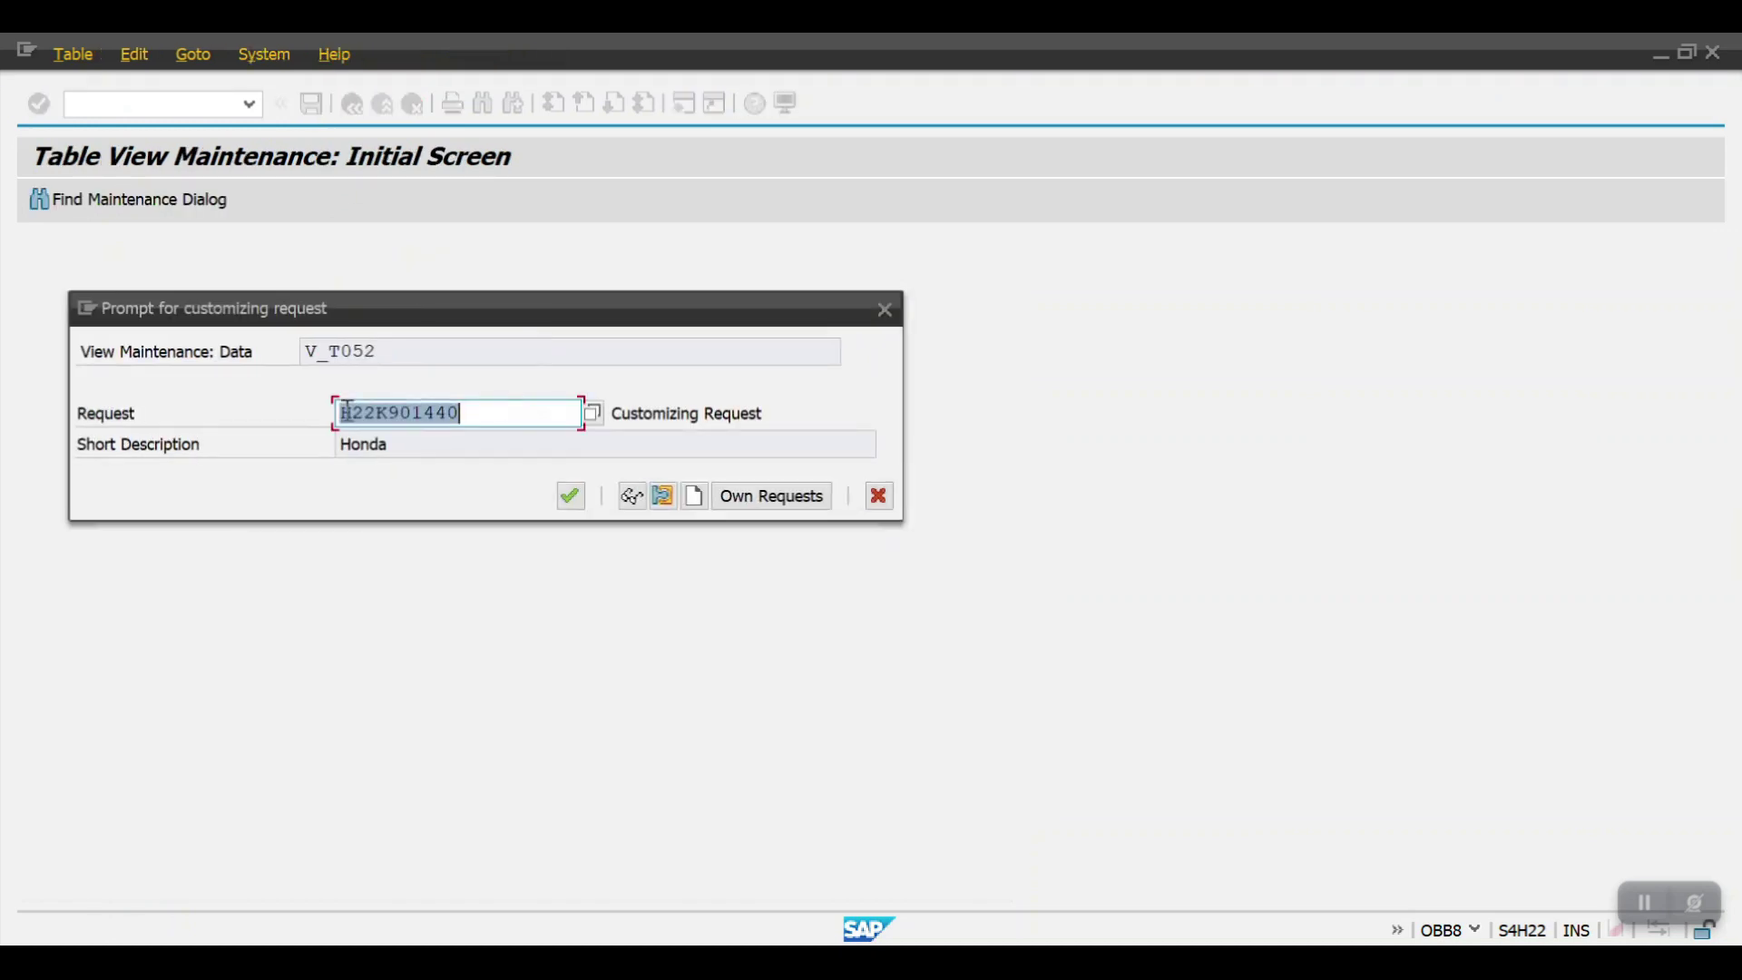
left_click(572, 498)
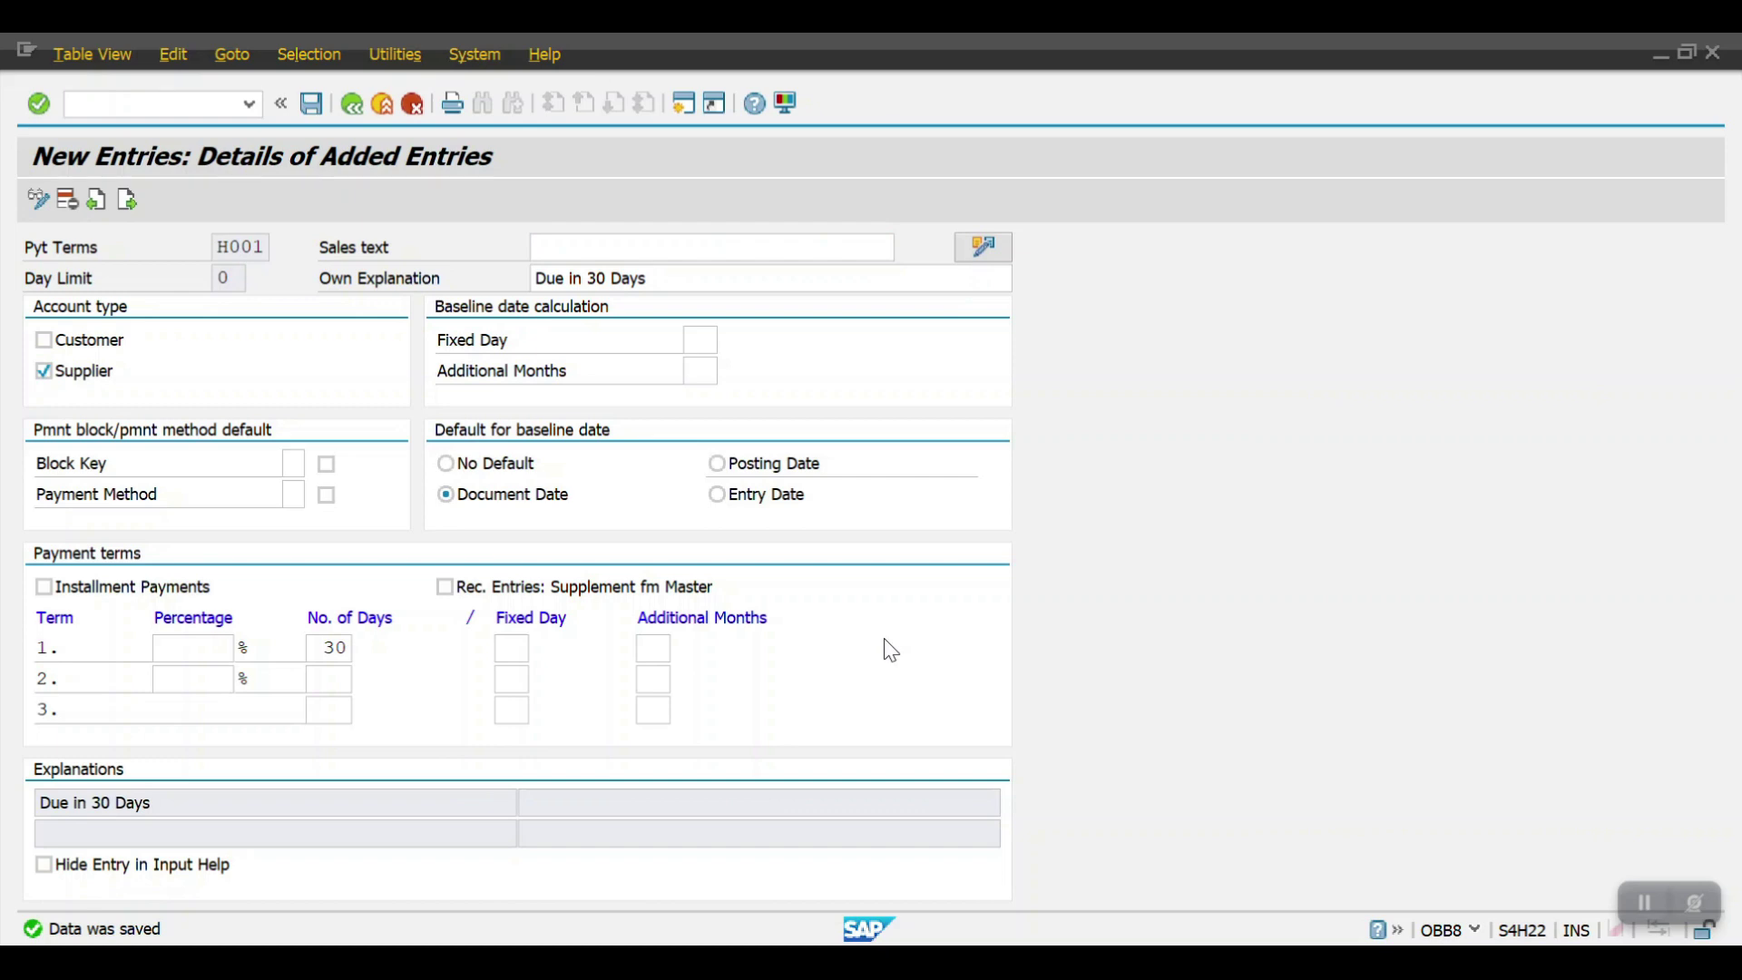
Leave the payment terms maintenance and open vendor invoice entry with transaction FB60.
key("shift+F3")
type("fb60")
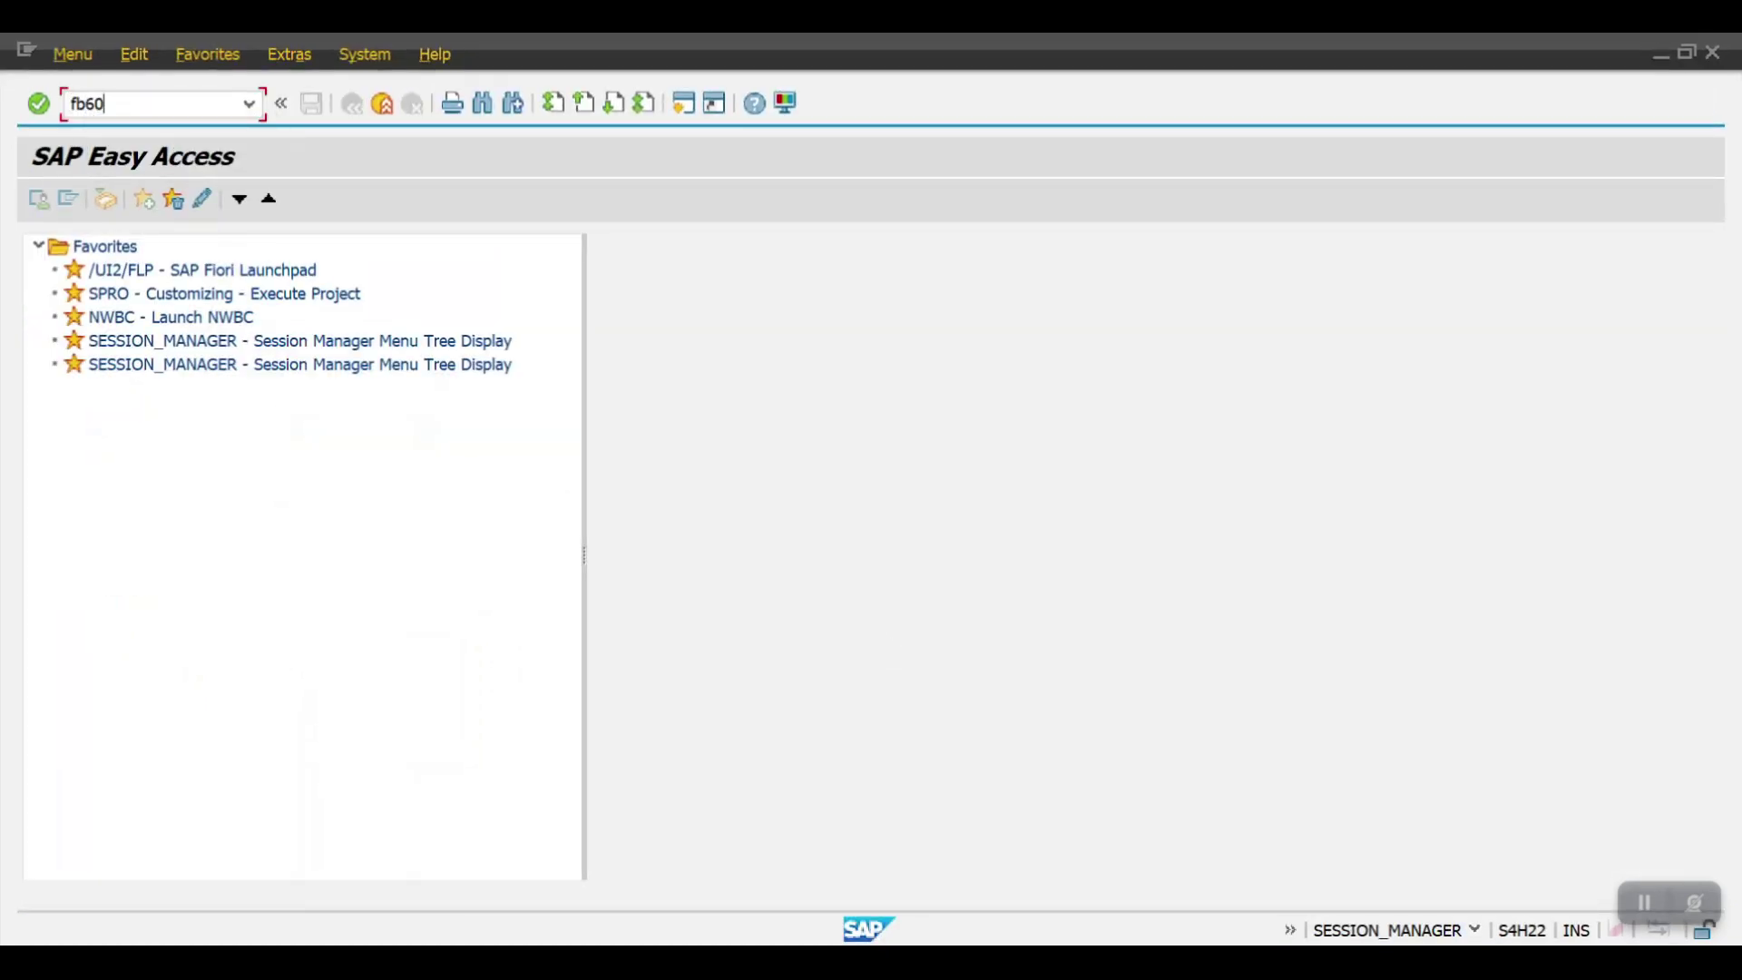
key("Return")
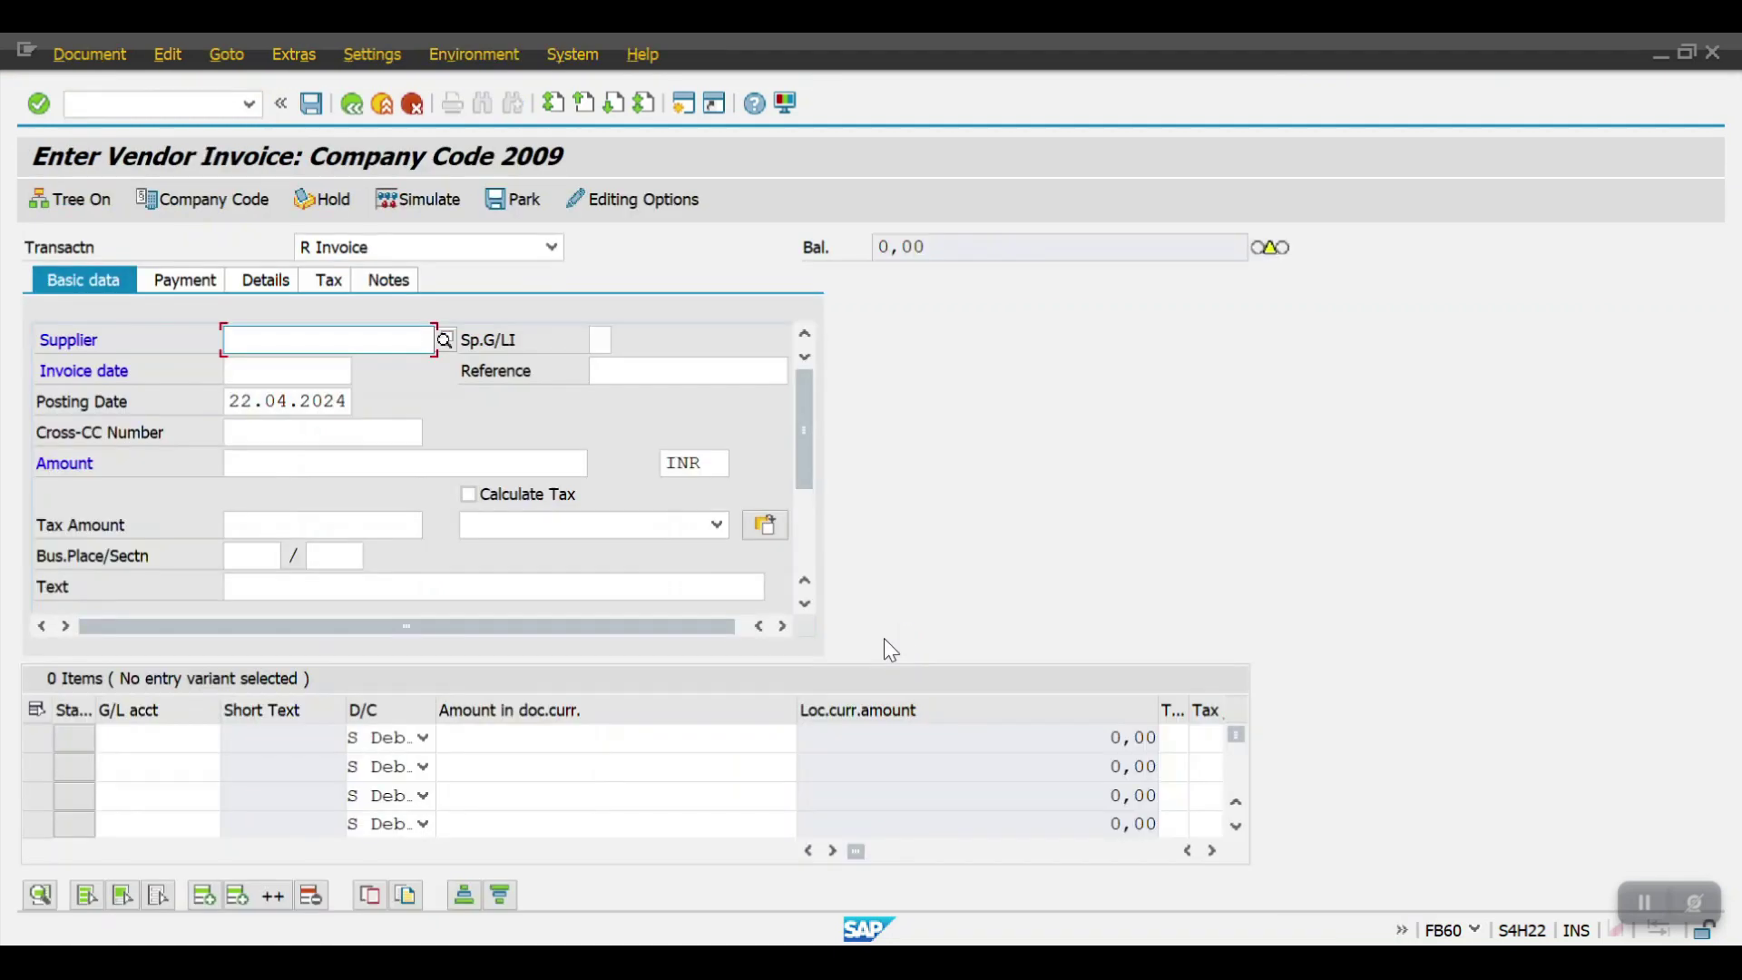
Fill in the supplier number of ABC Pvt Ltd and copy the posting date 22.04.2024 into the invoice date.
left_click(272, 341)
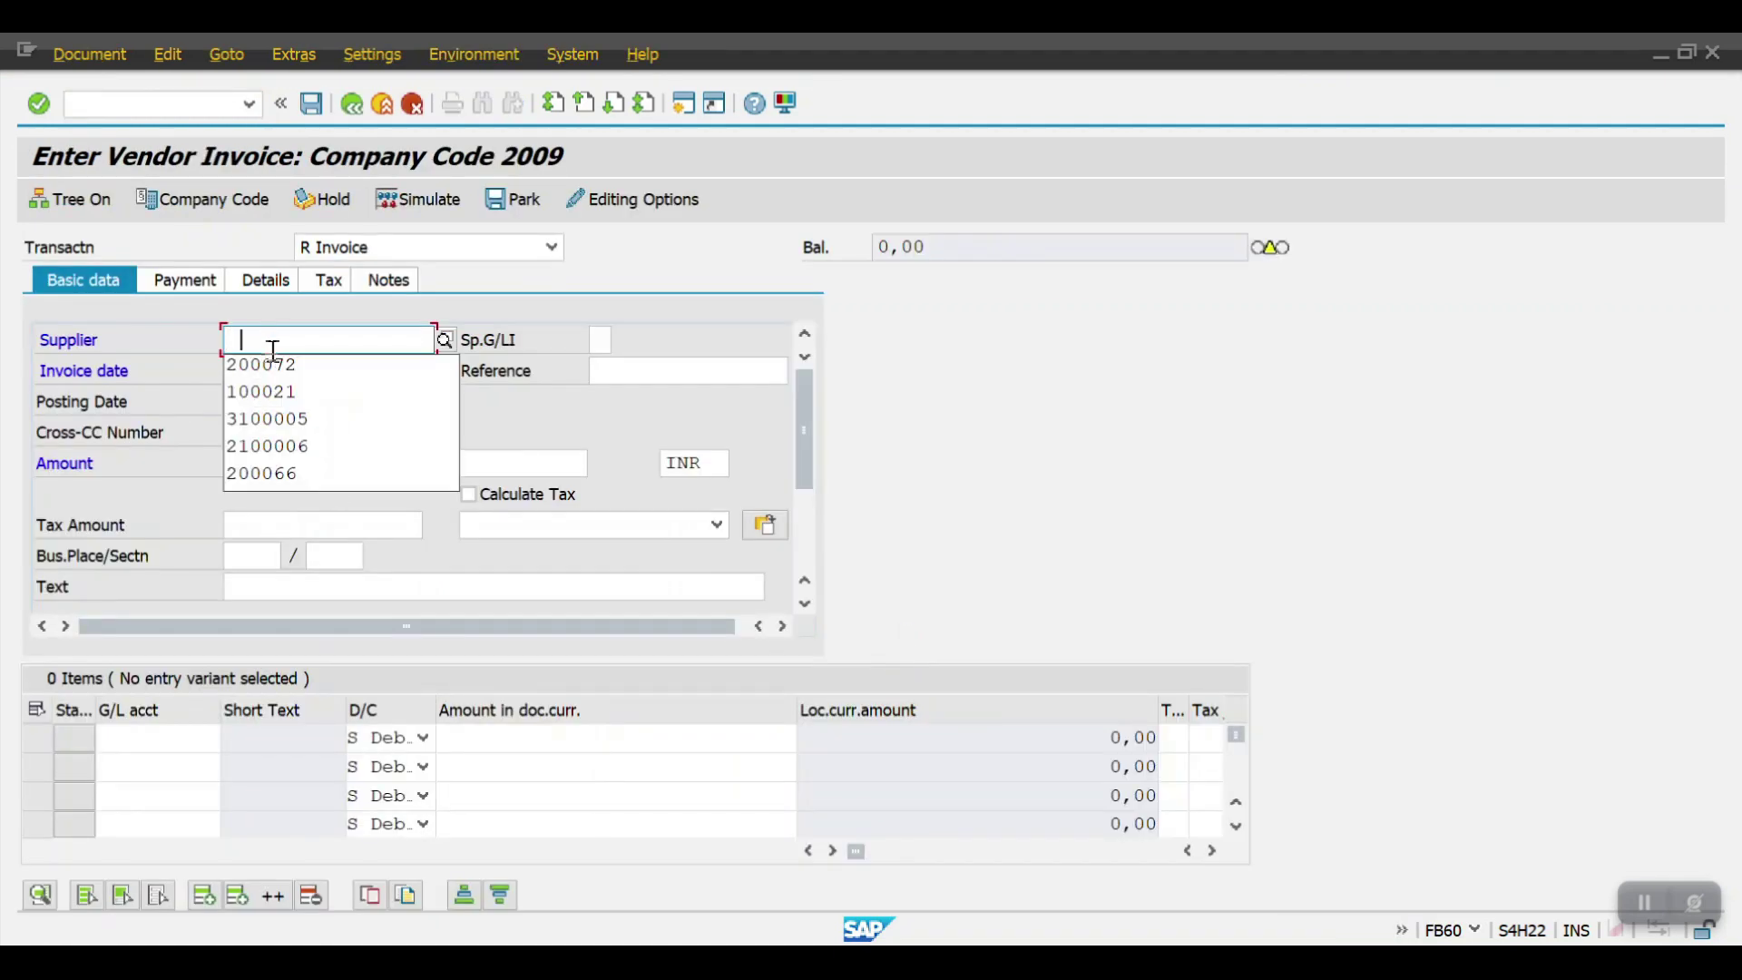
left_click(275, 361)
left_click(285, 399)
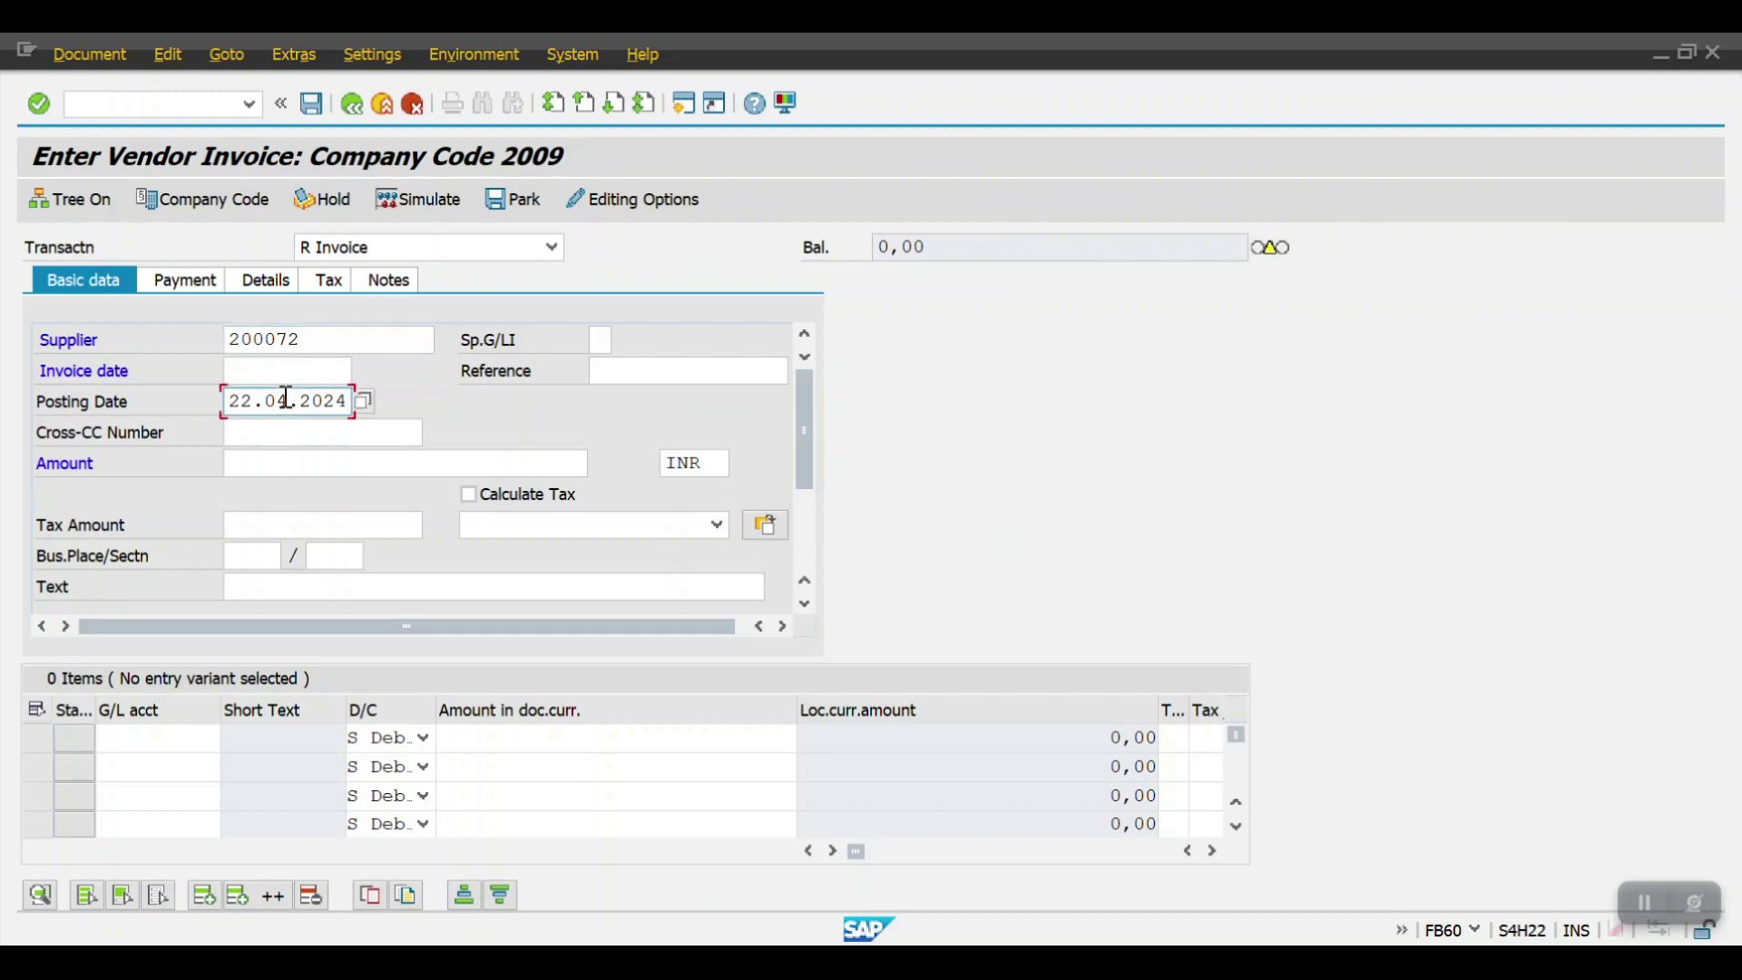
key("ctrl+c")
left_click(265, 373)
key("ctrl+v")
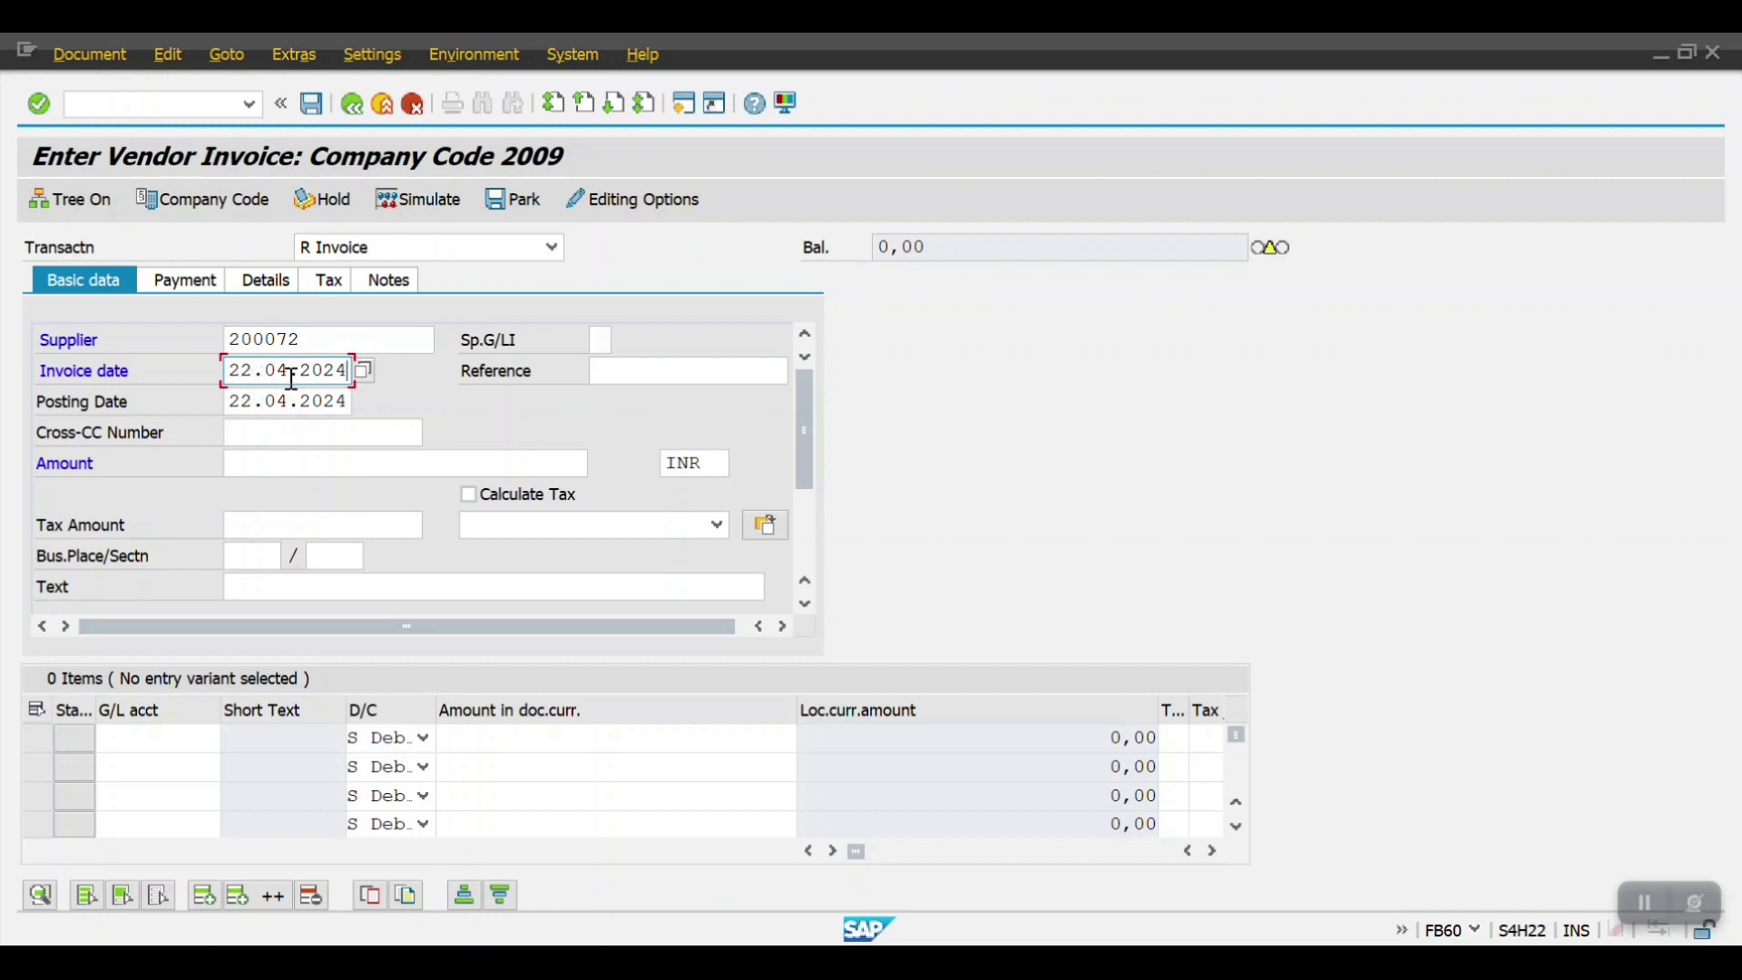
Set the invoice reference to INV-01 30DAYS and the amount to 1000 INR.
left_click(661, 373)
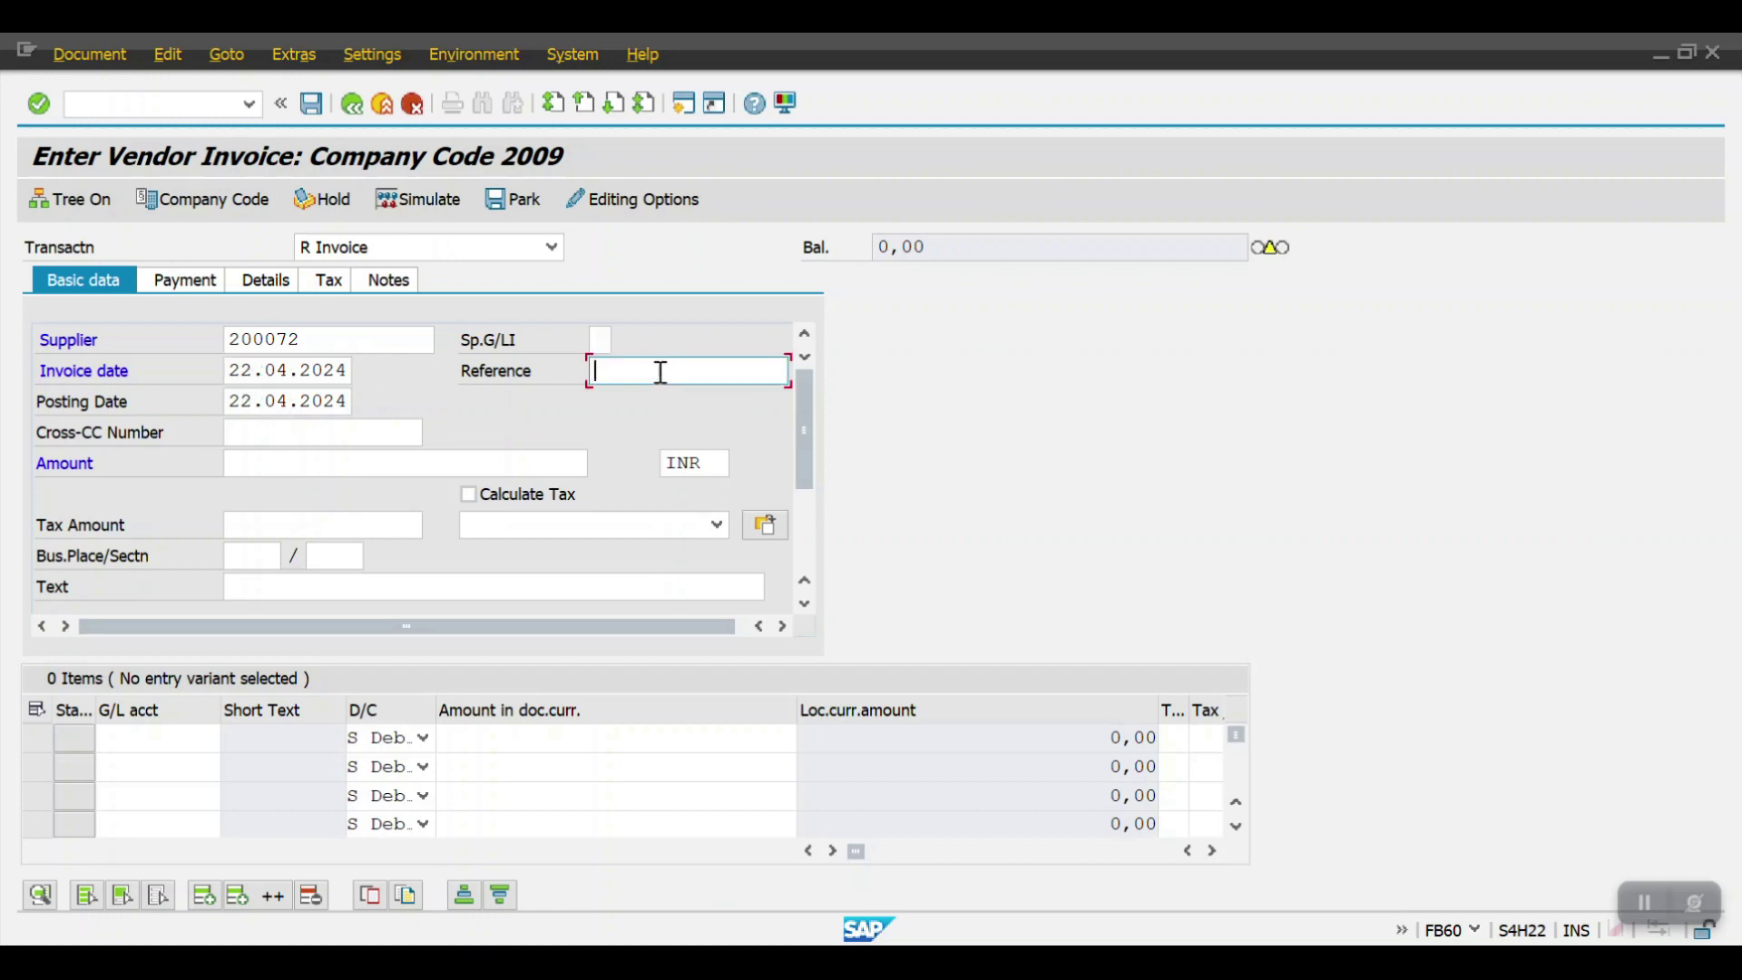
left_click(653, 397)
left_click(372, 463)
type("1000")
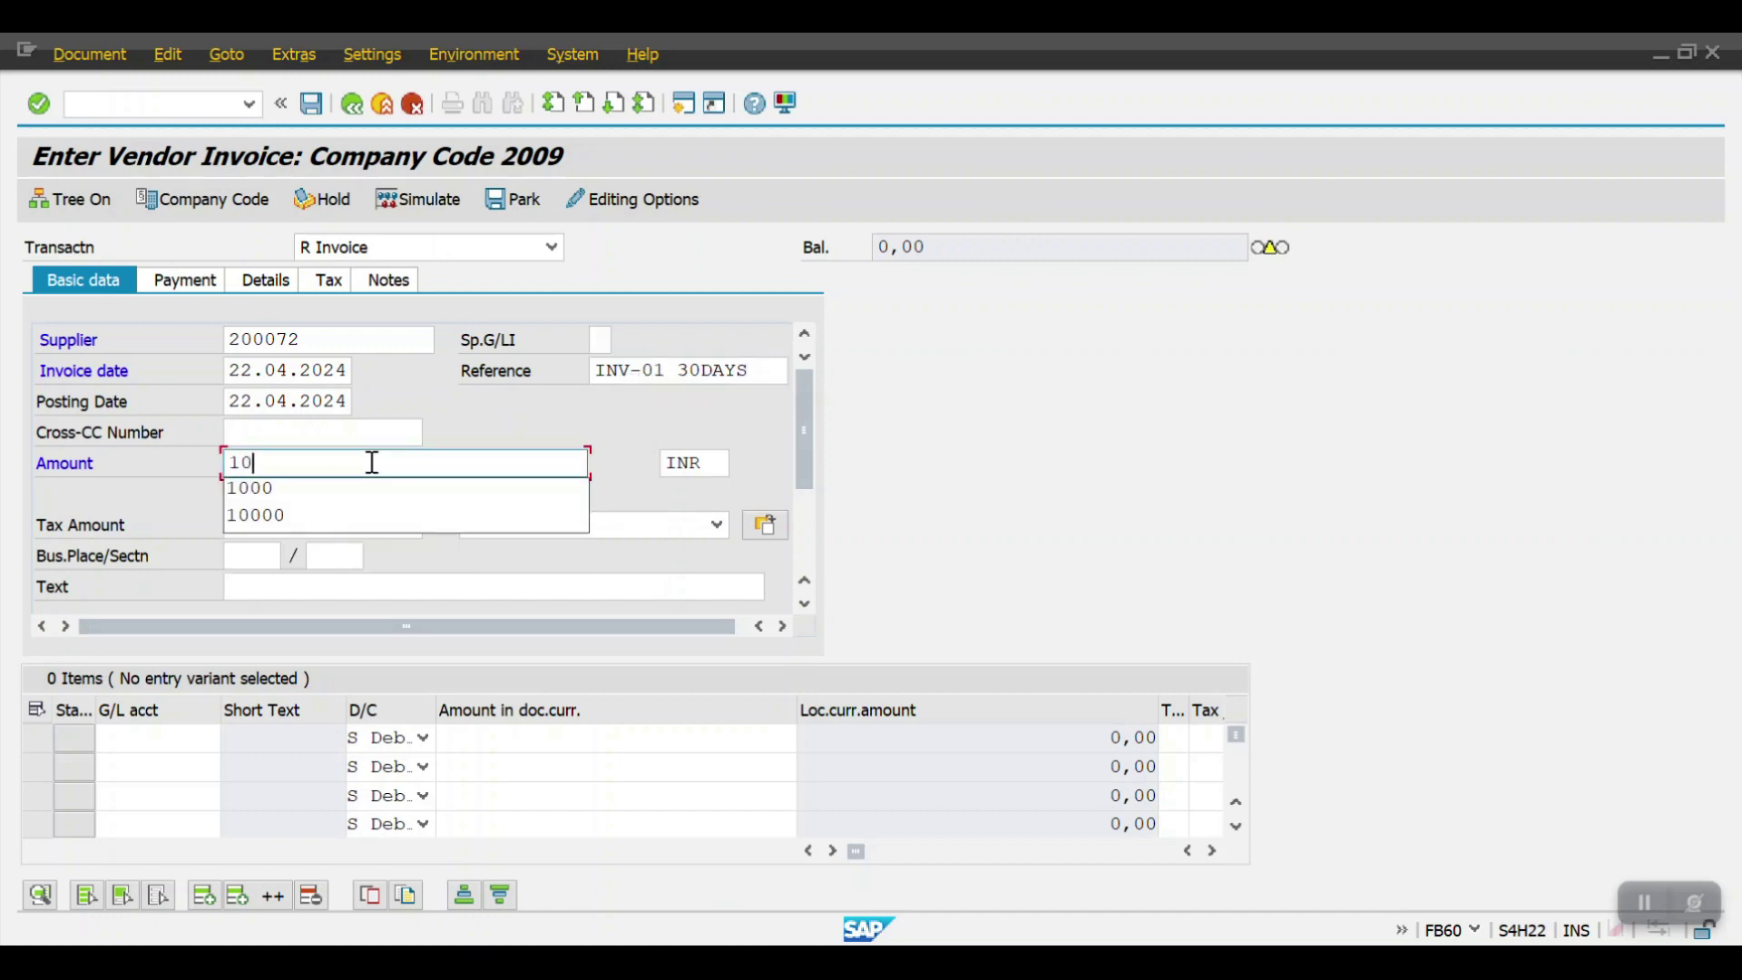
left_click(342, 490)
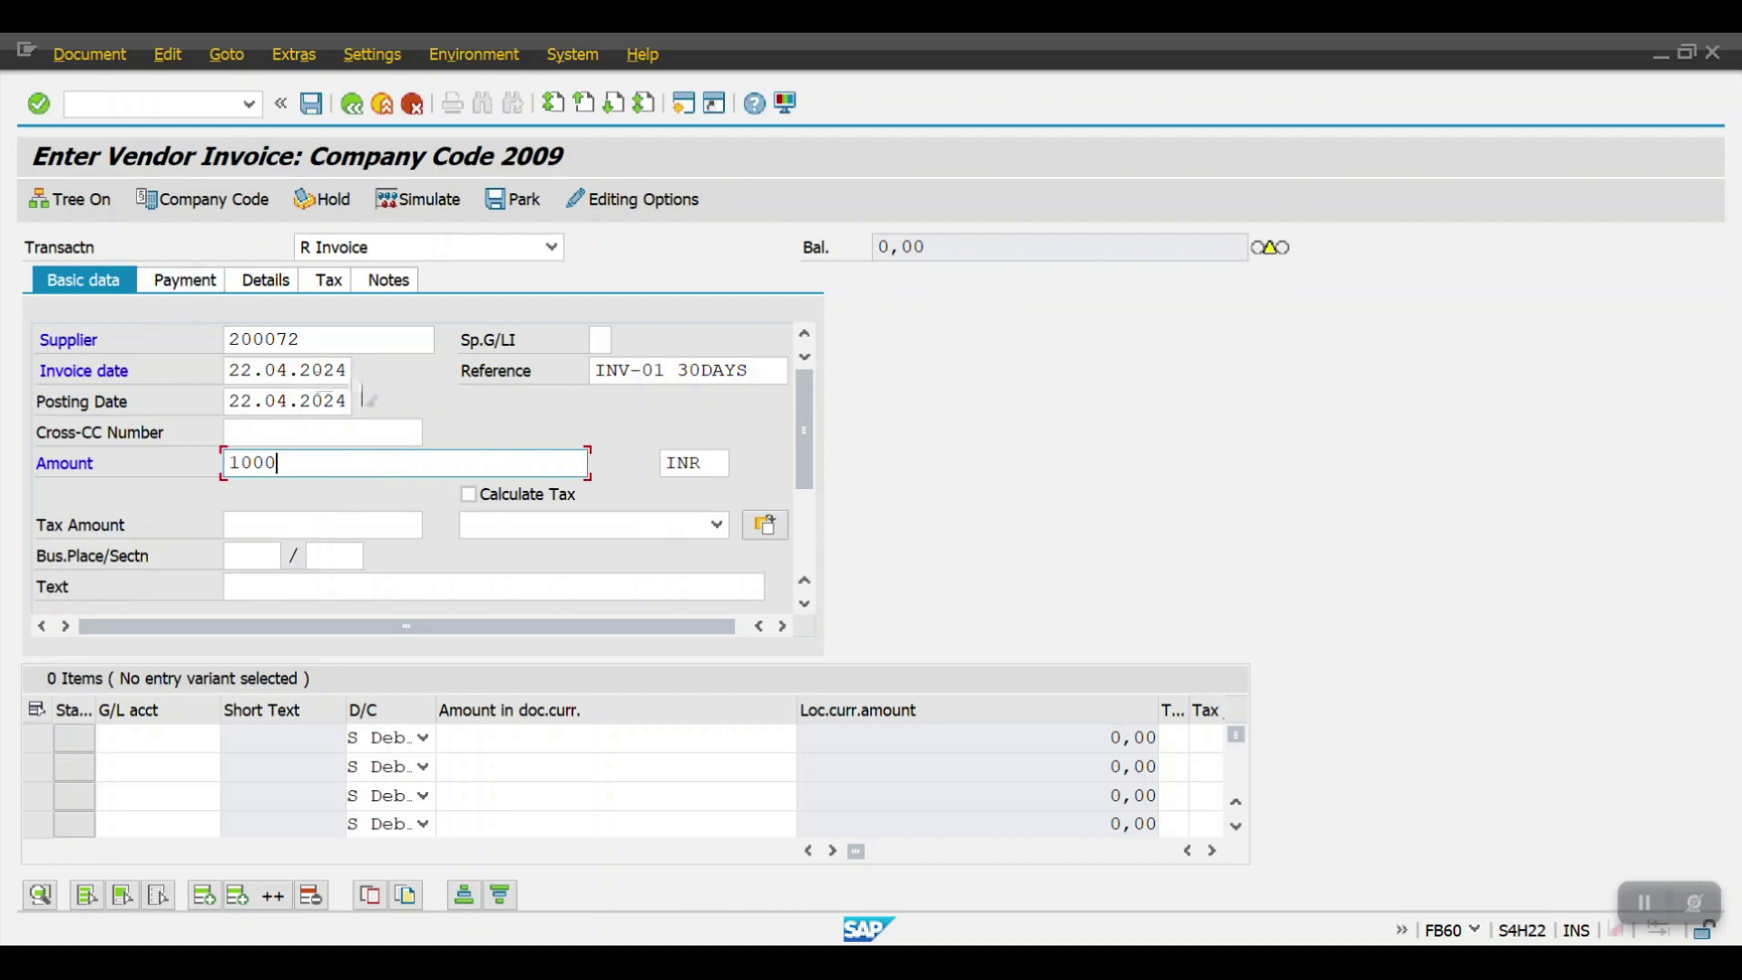
Assign payment terms H001 to the invoice and accept the changed terms.
left_click(185, 281)
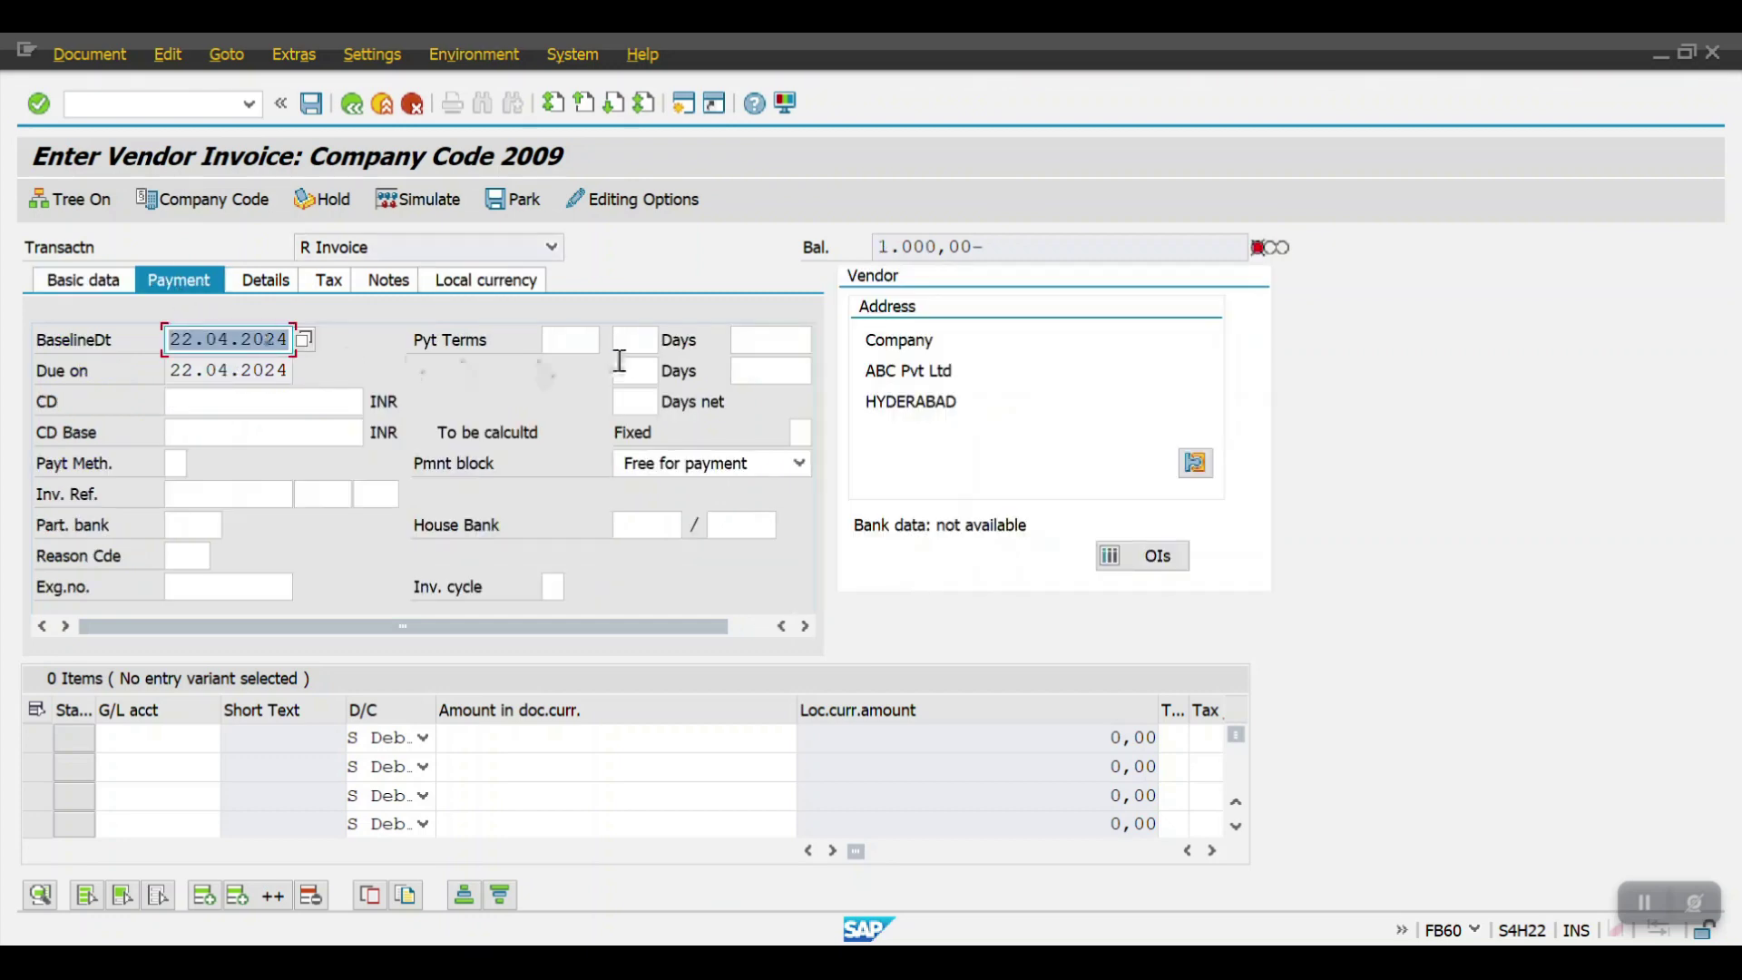
left_click(559, 347)
type("h001")
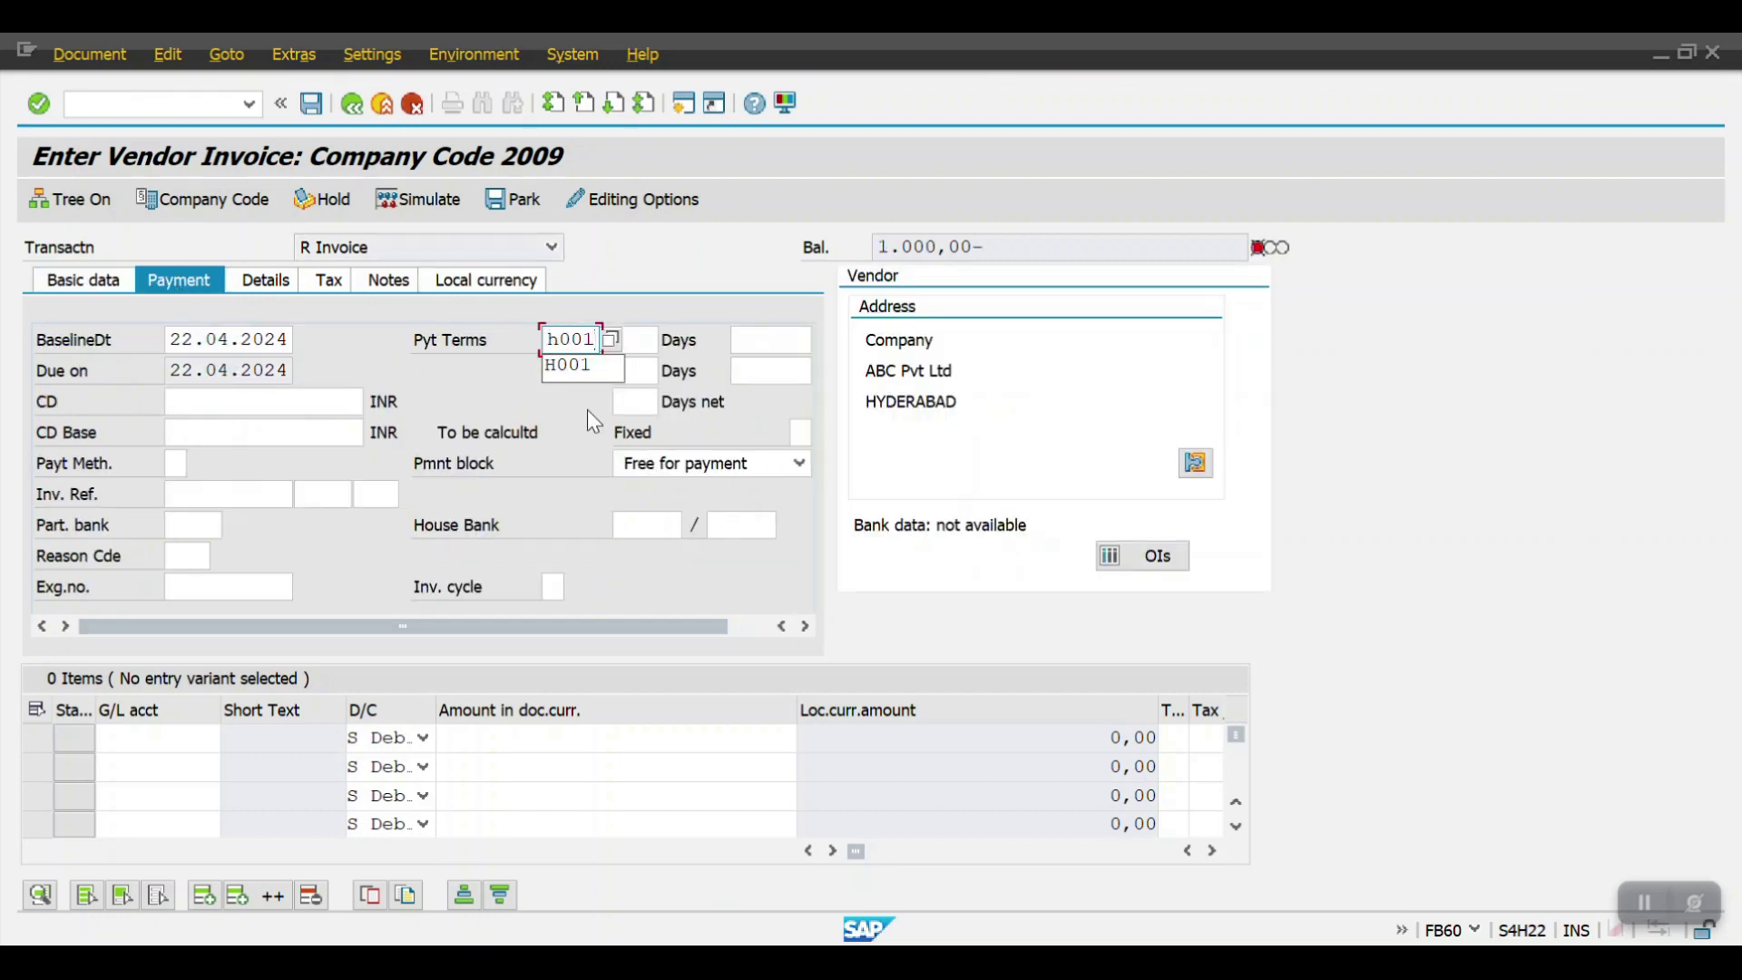
key("Return")
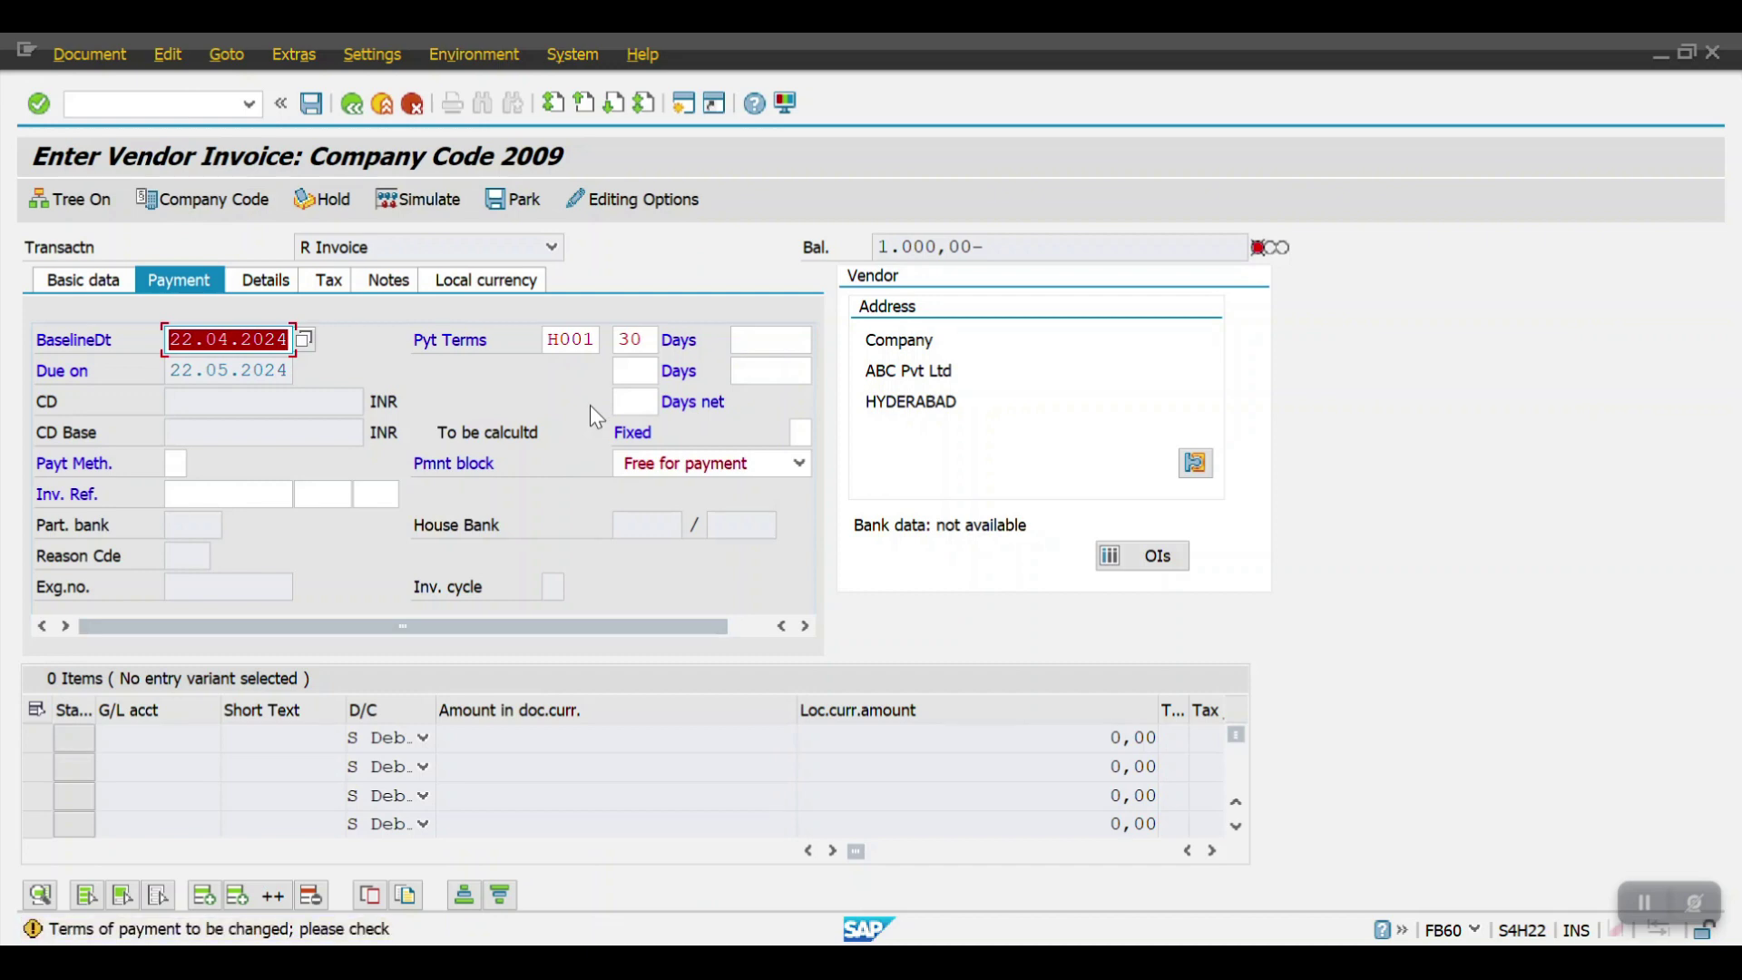
key("Return")
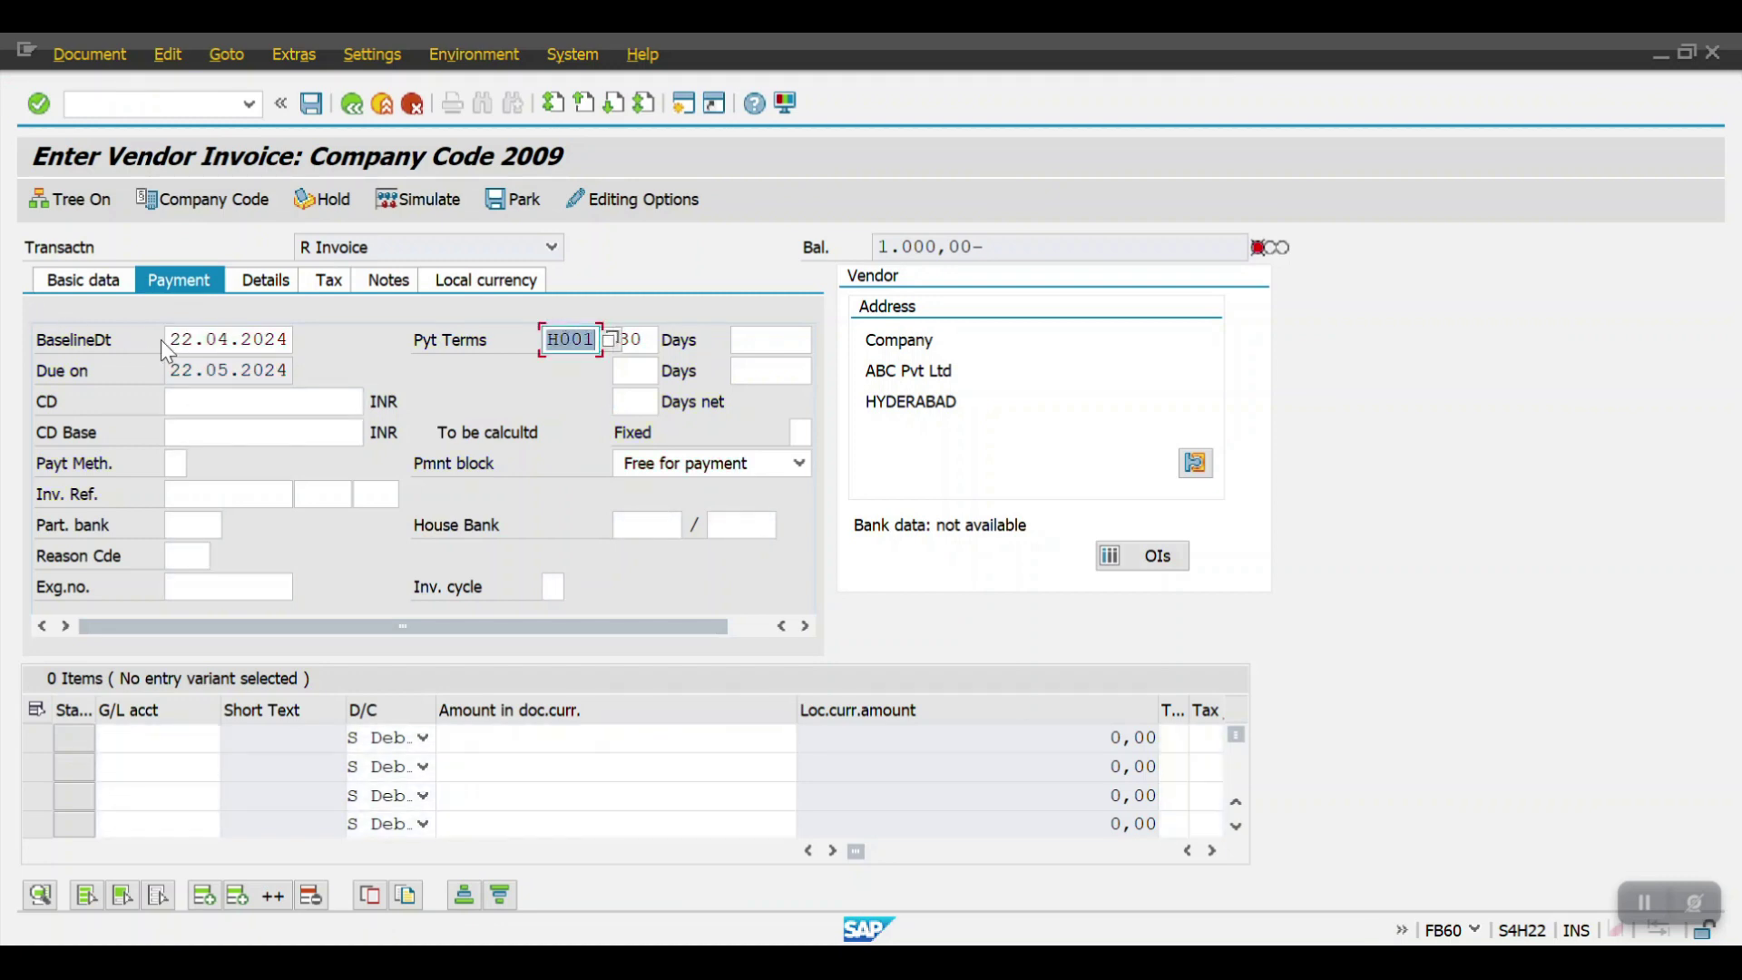
Compare the invoice's baseline date with its invoice date and examine the resulting due date.
left_click_drag(175, 338, 292, 340)
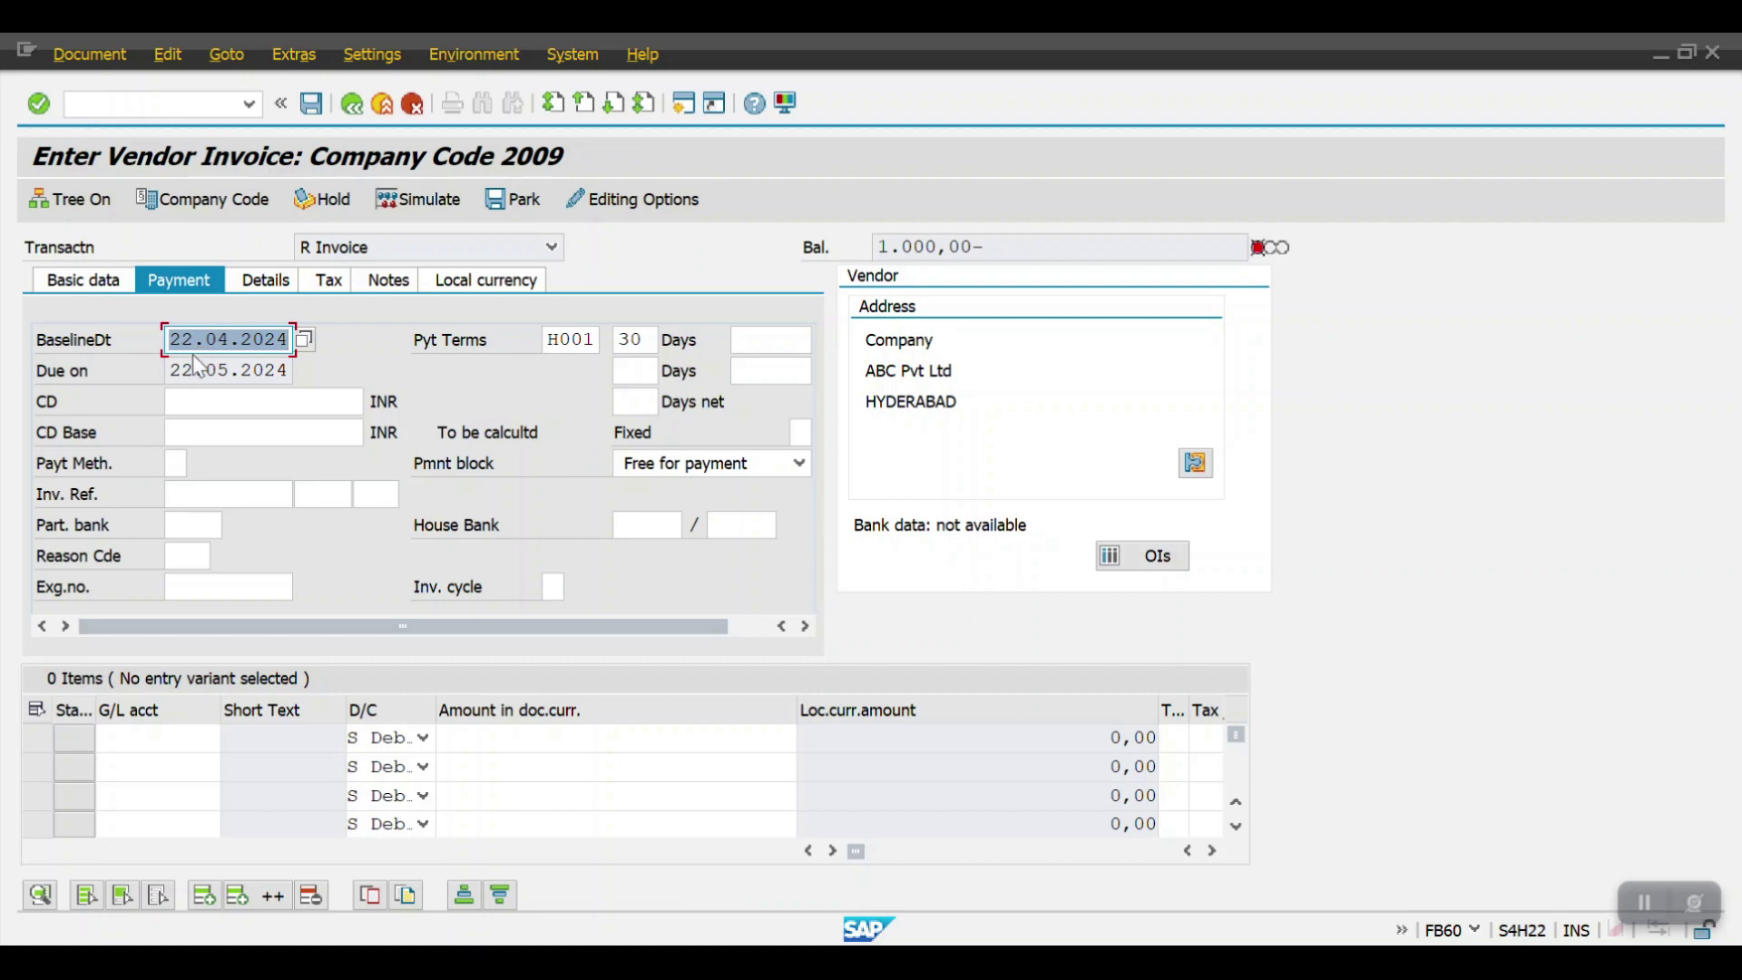
left_click(71, 284)
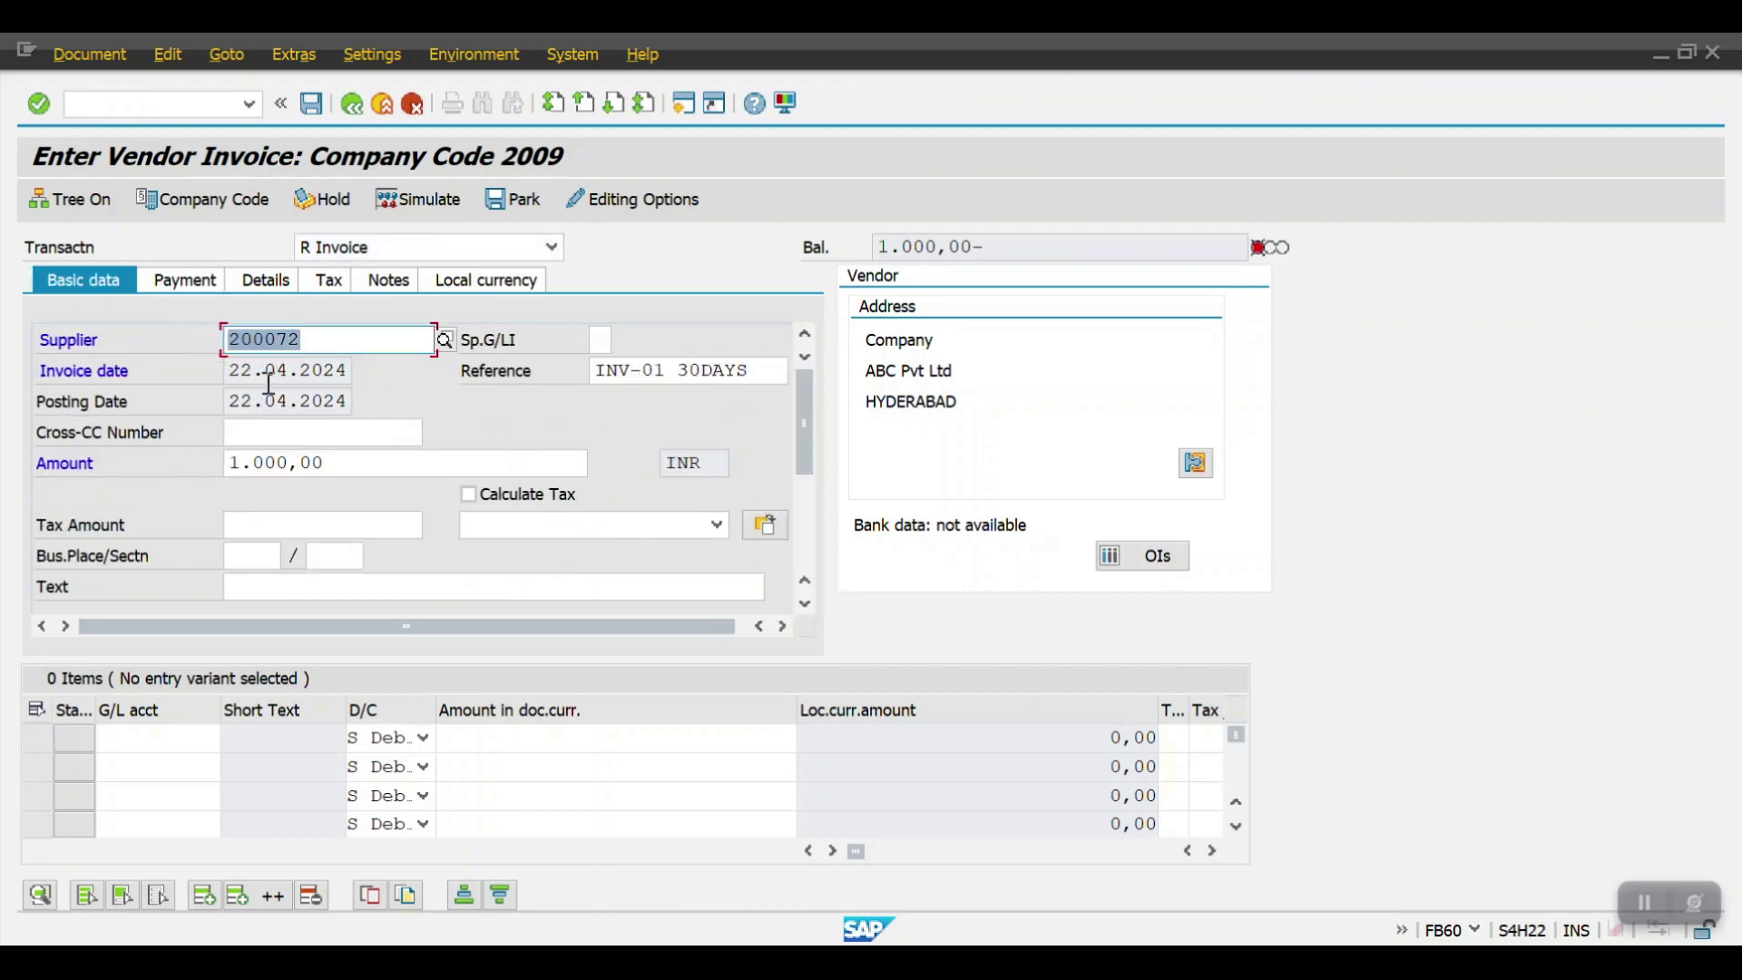
left_click_drag(229, 372, 346, 356)
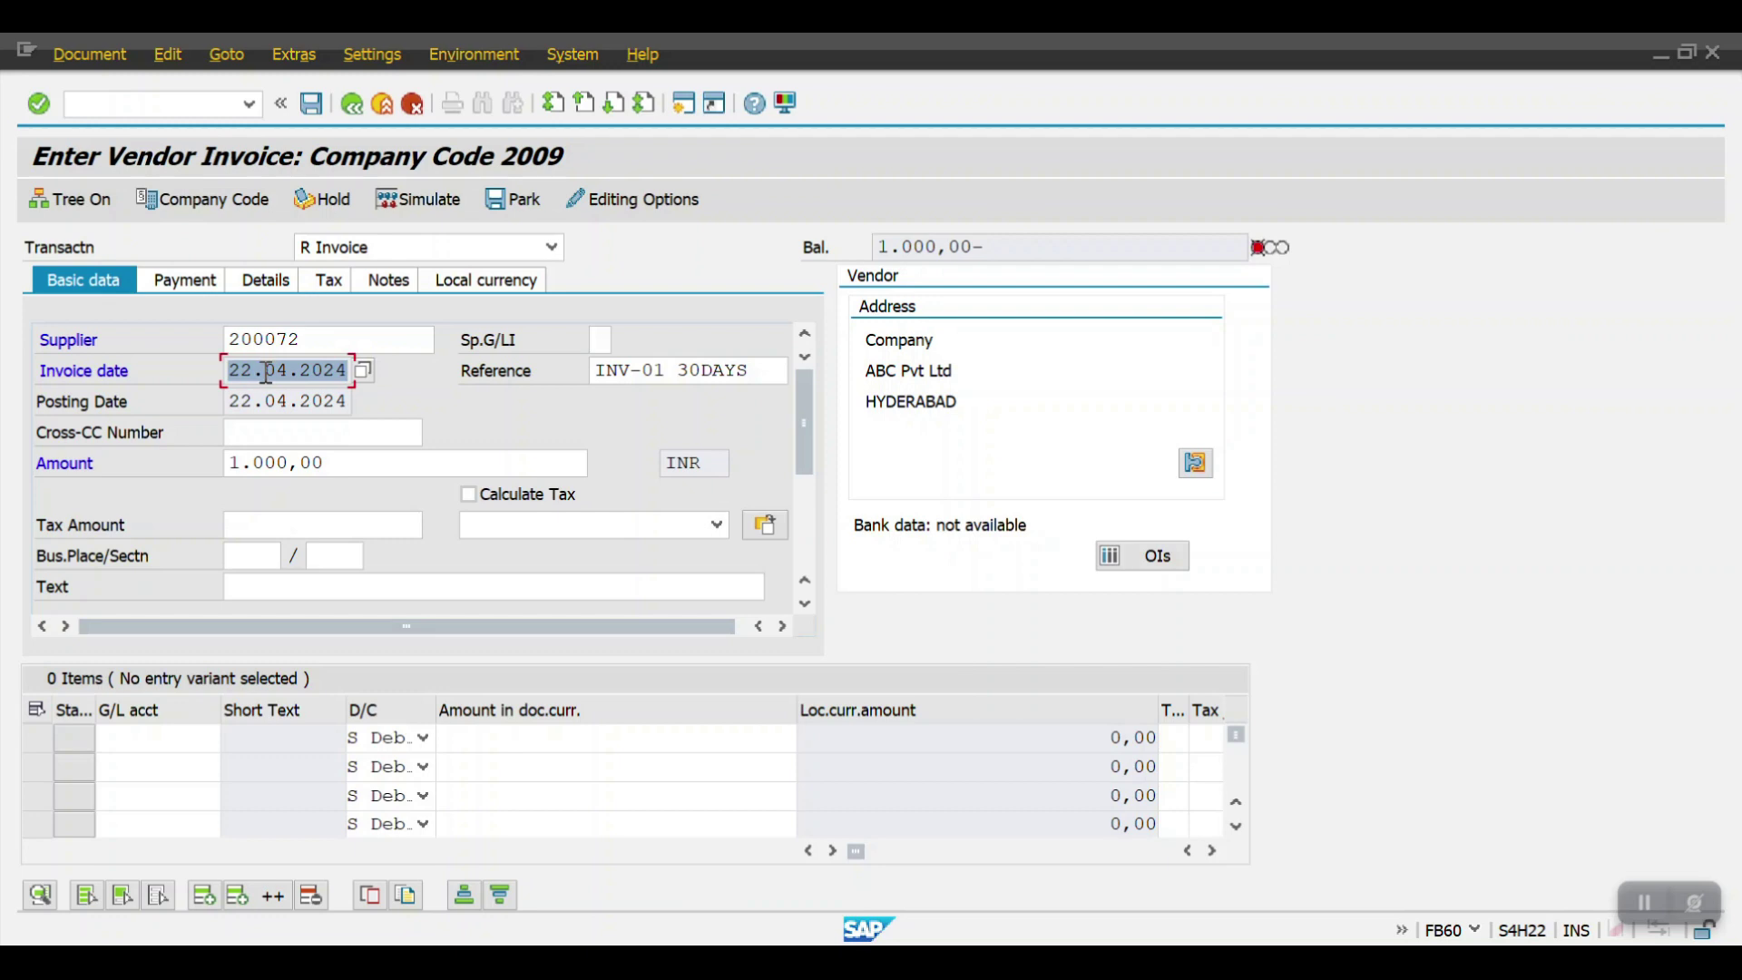
left_click(181, 284)
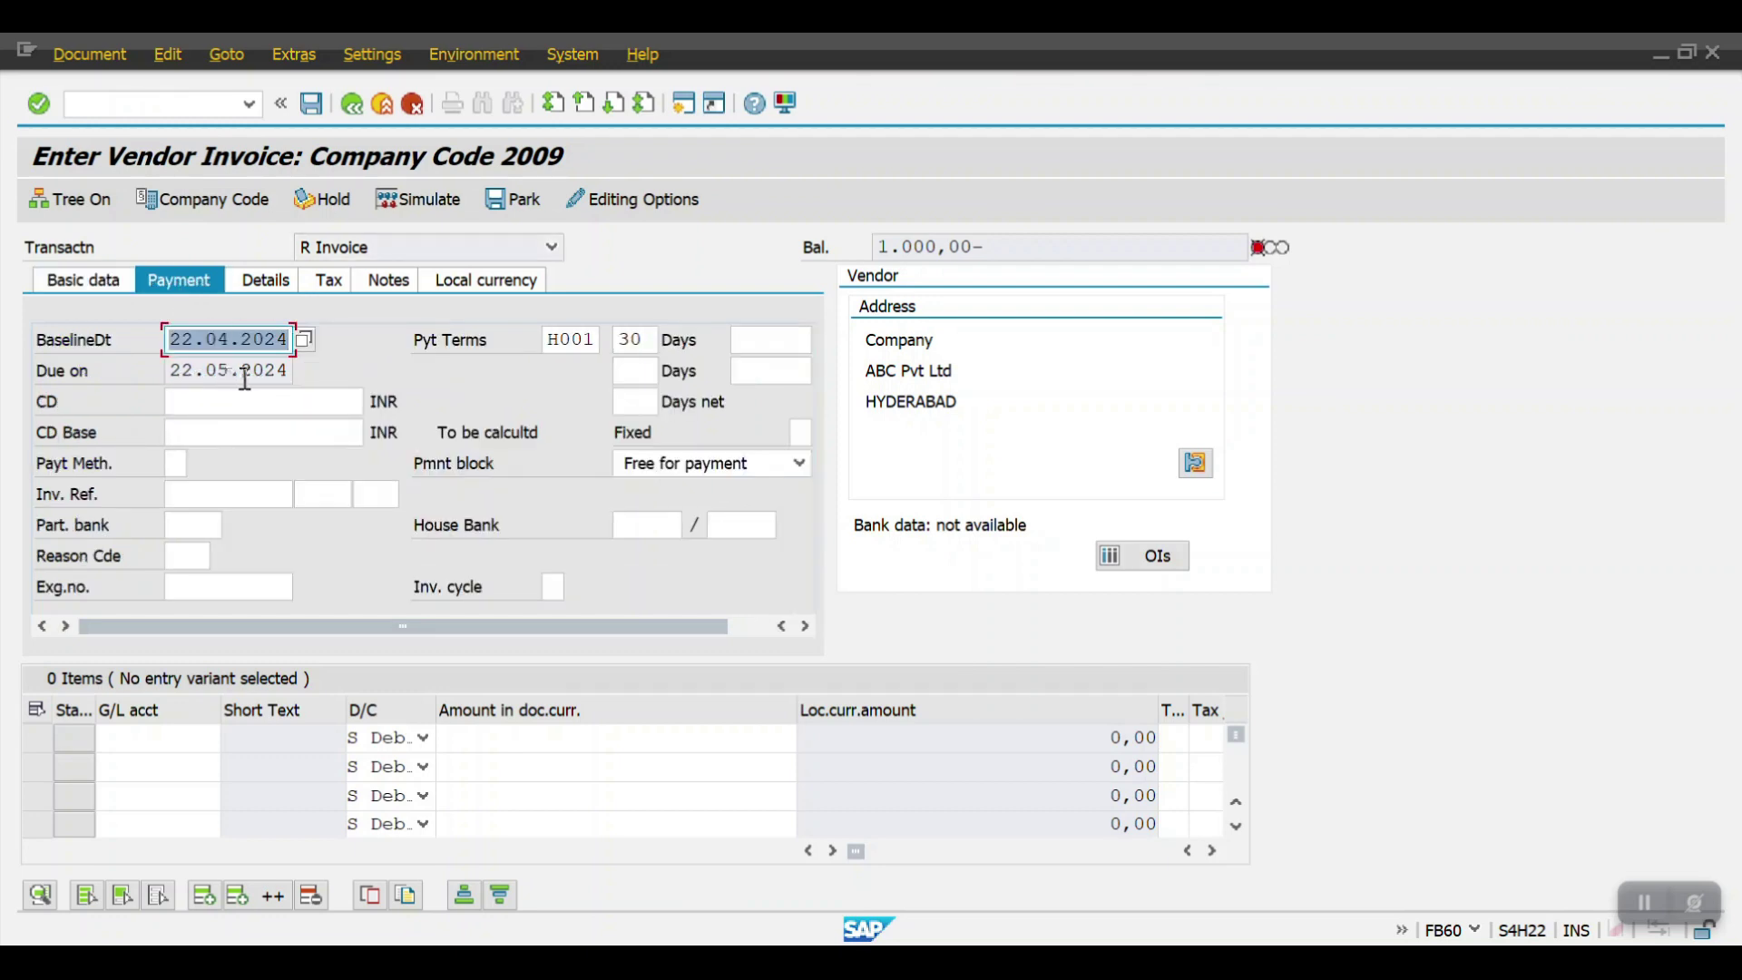
left_click_drag(172, 373, 295, 376)
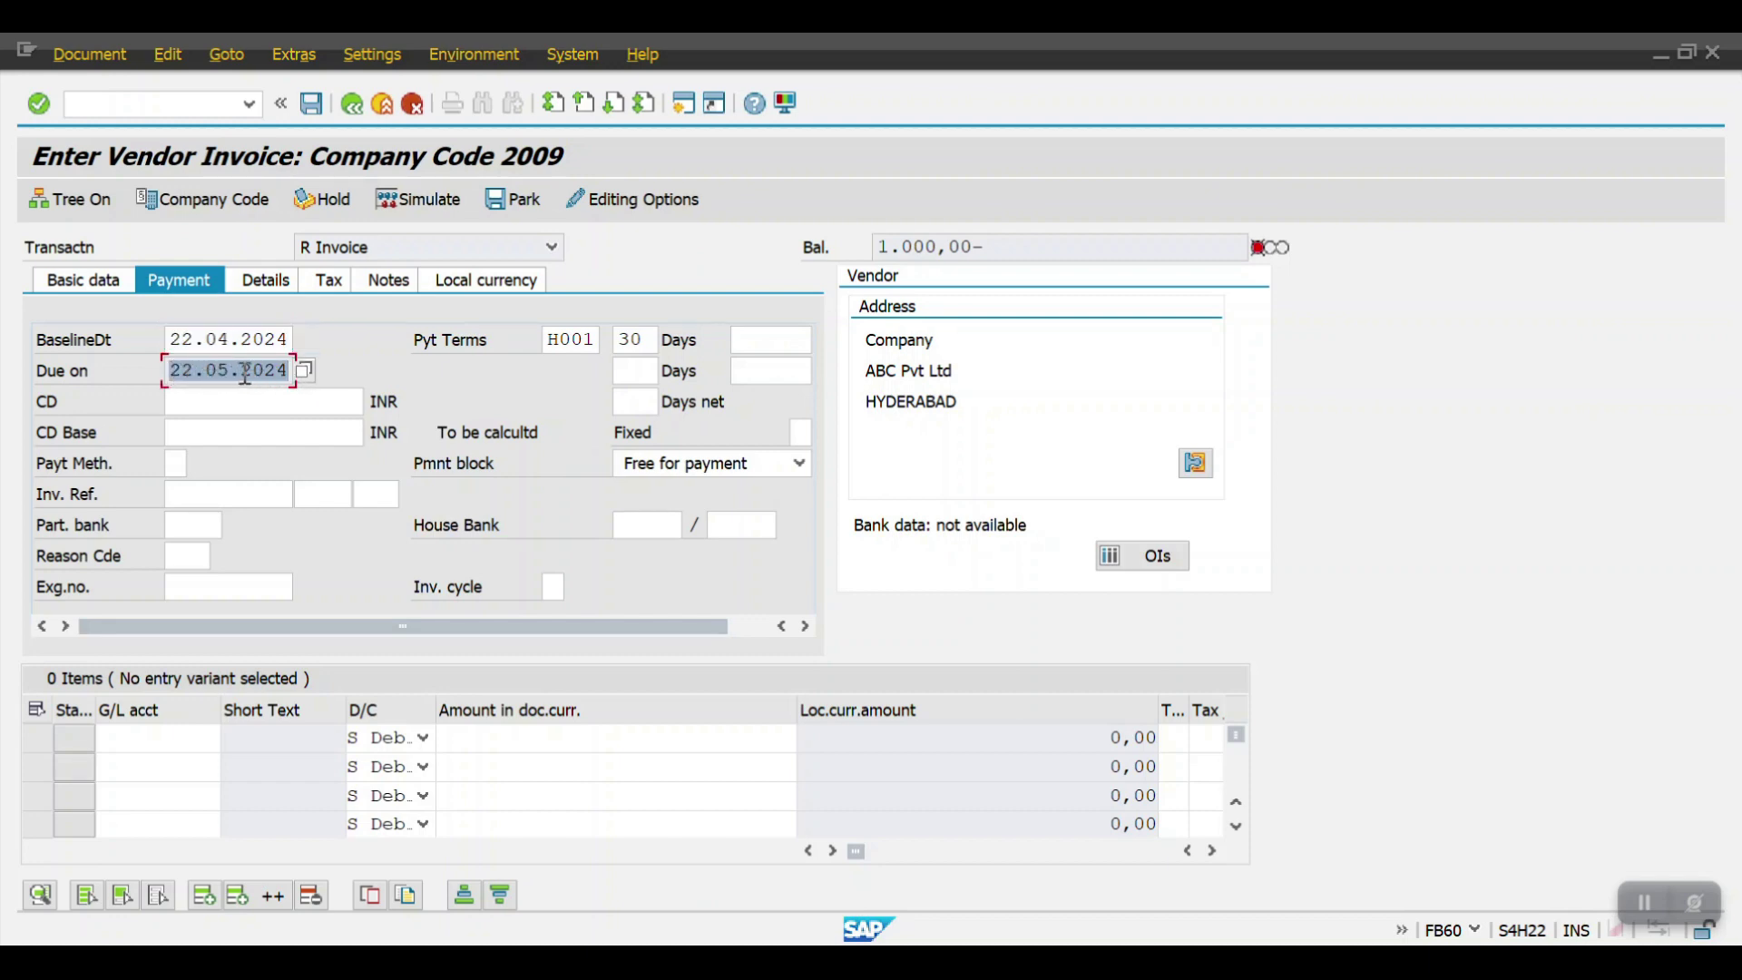
Enter a debit line item with G/L account 6000003 and an amount of 1000.
left_click(157, 740)
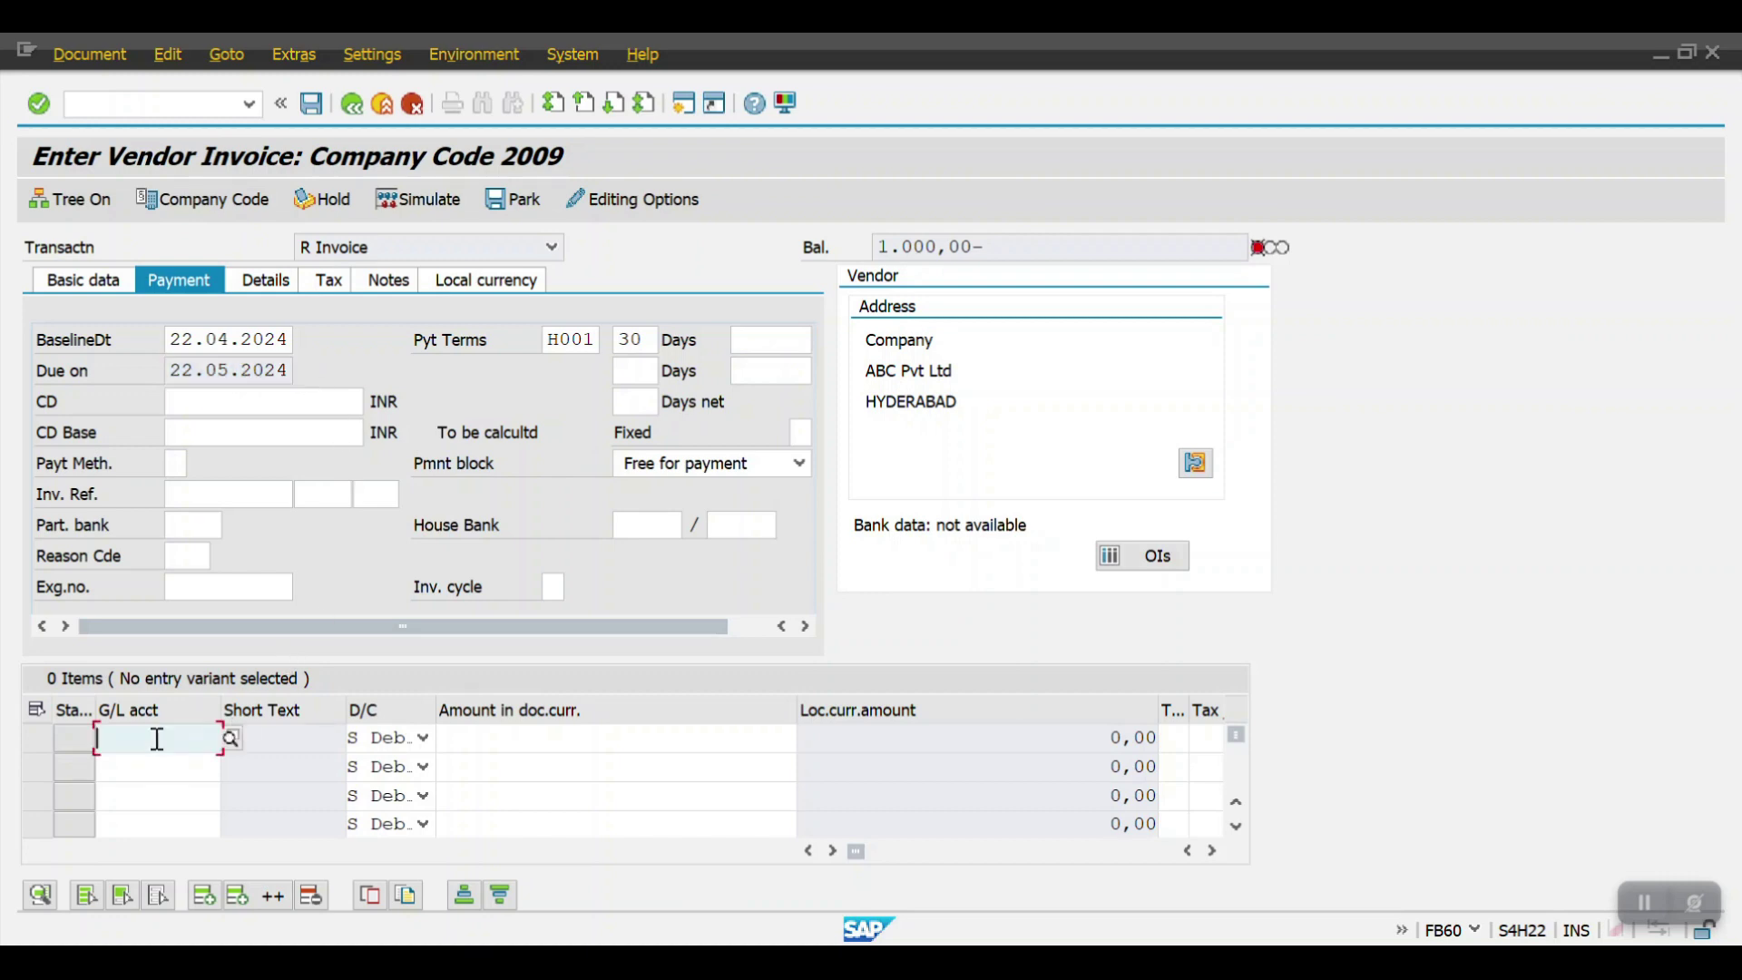
left_click(157, 739)
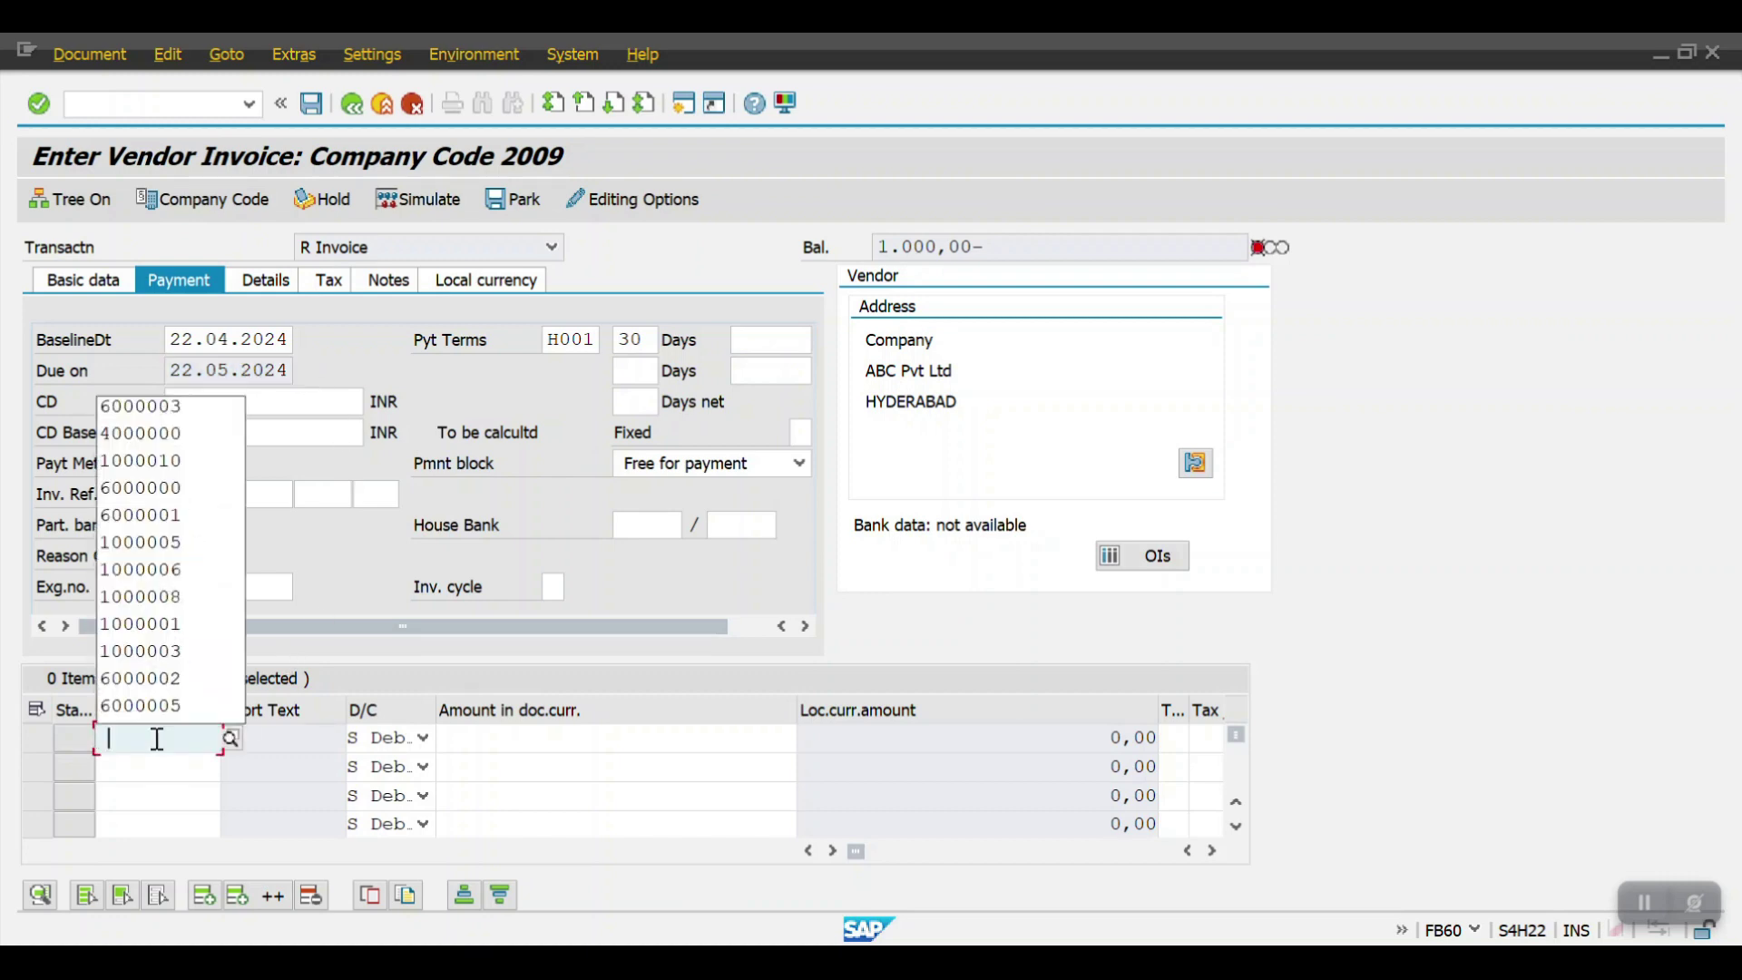
left_click(158, 410)
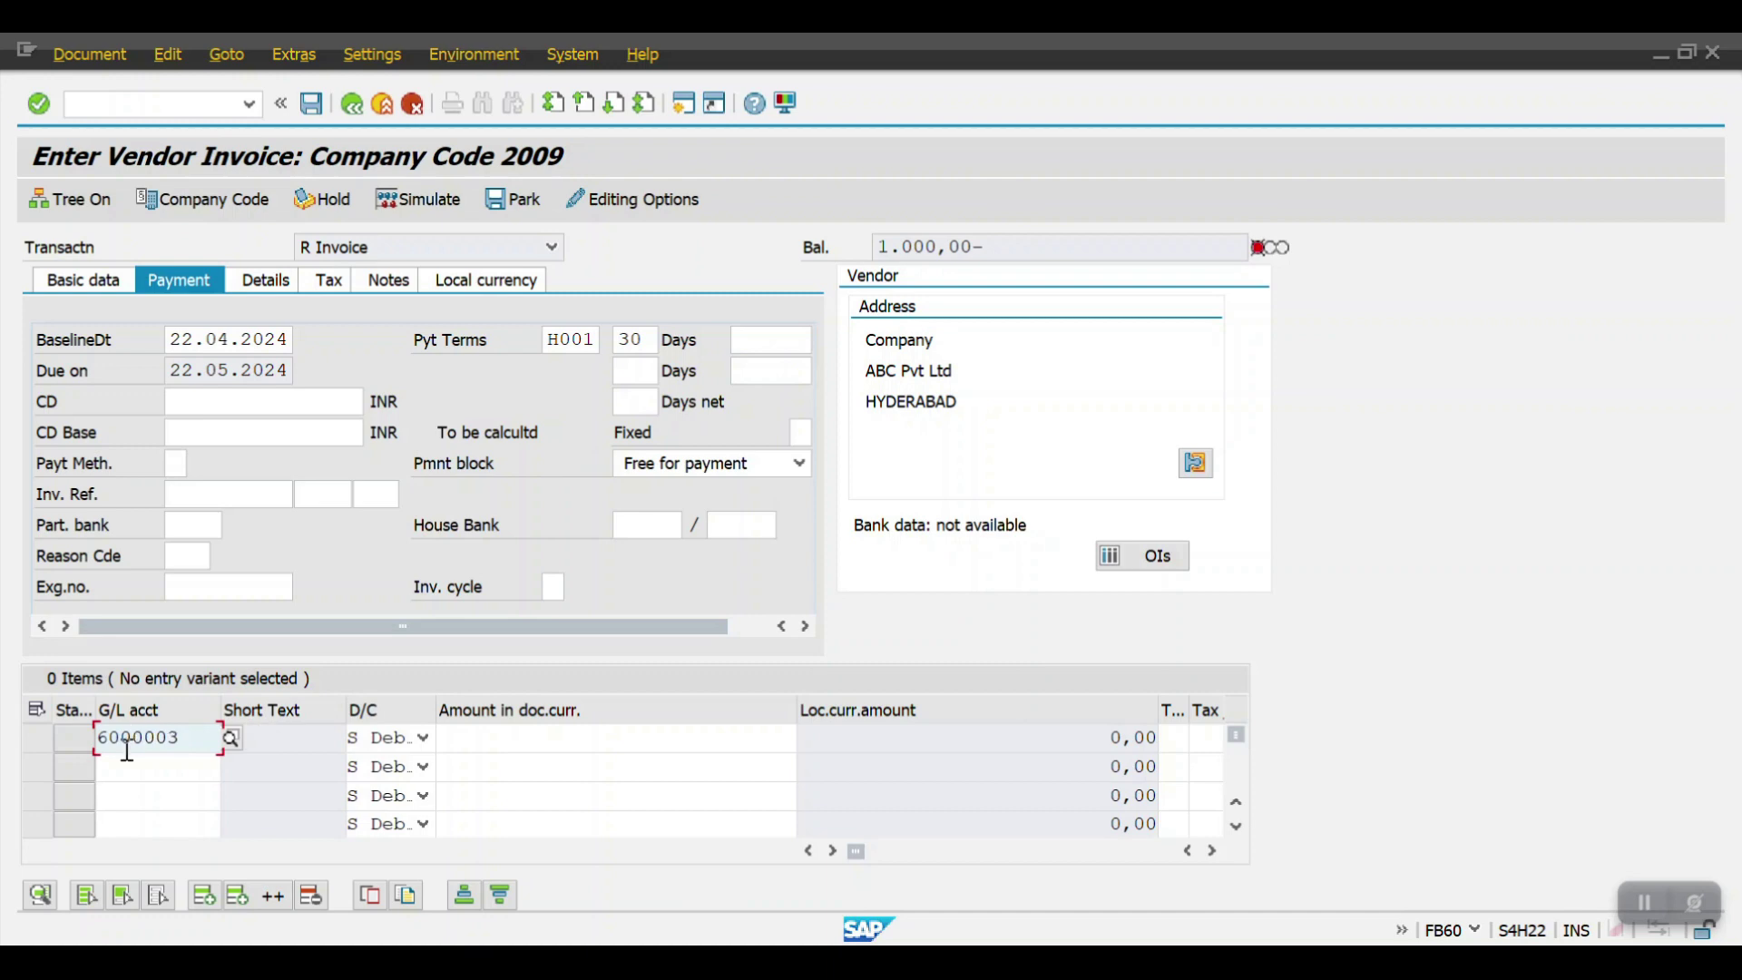
left_click(536, 739)
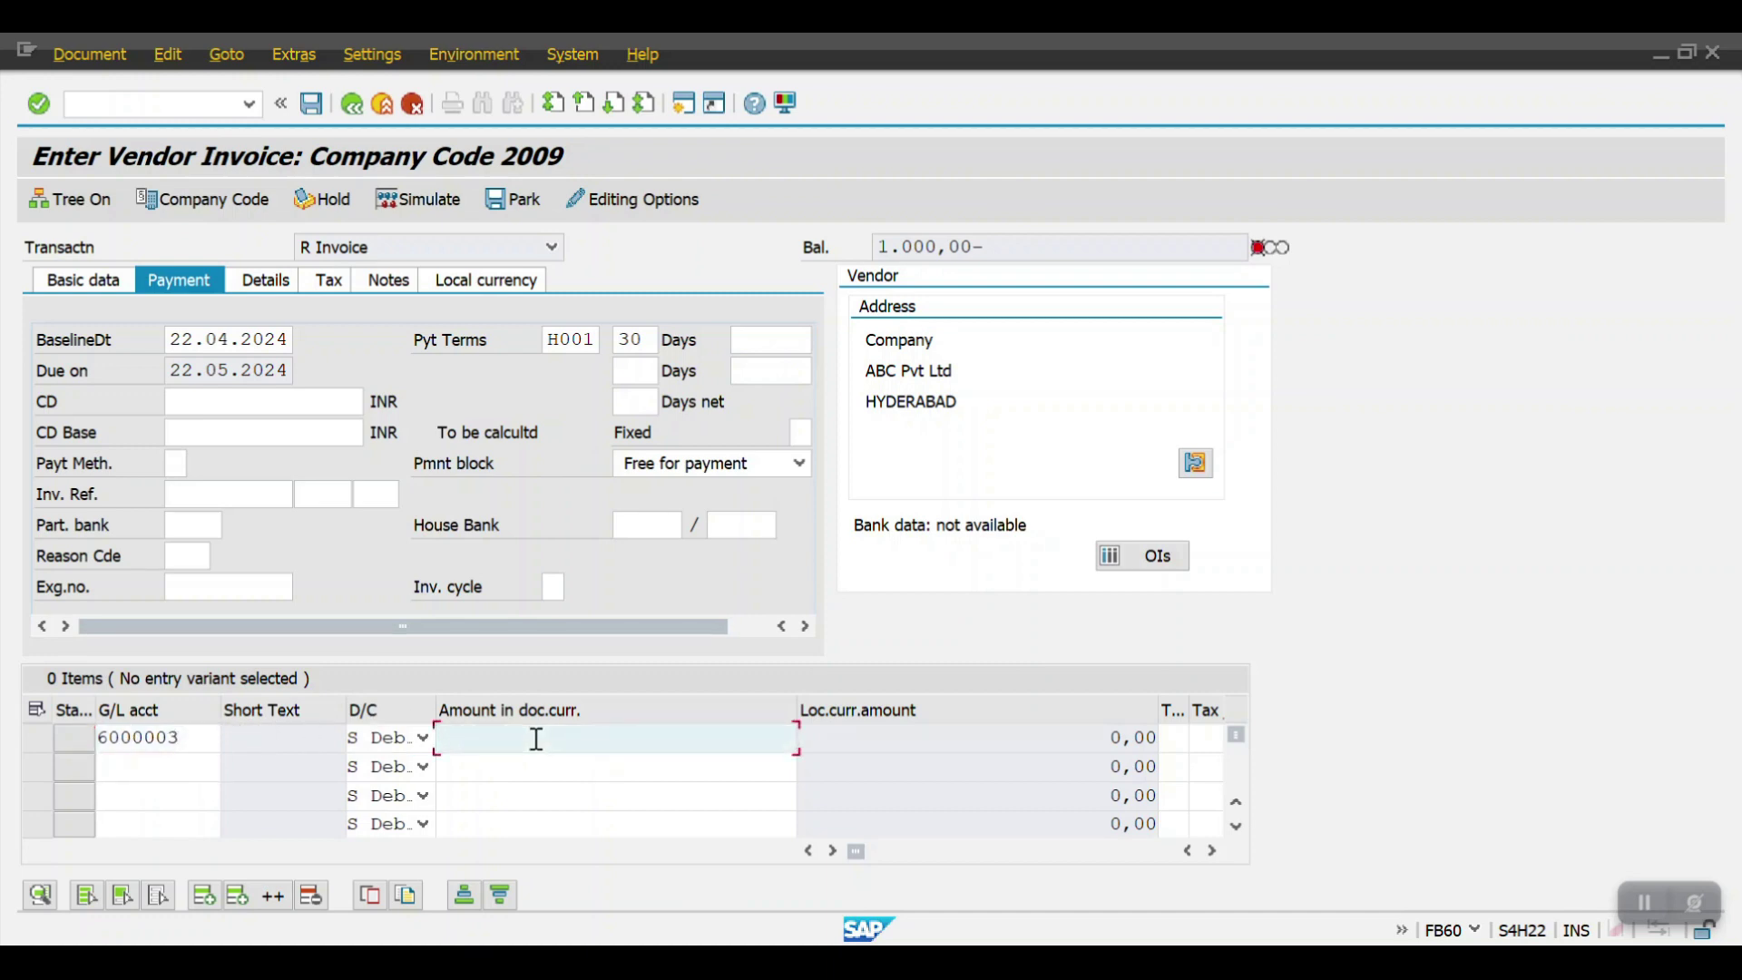
left_click(536, 740)
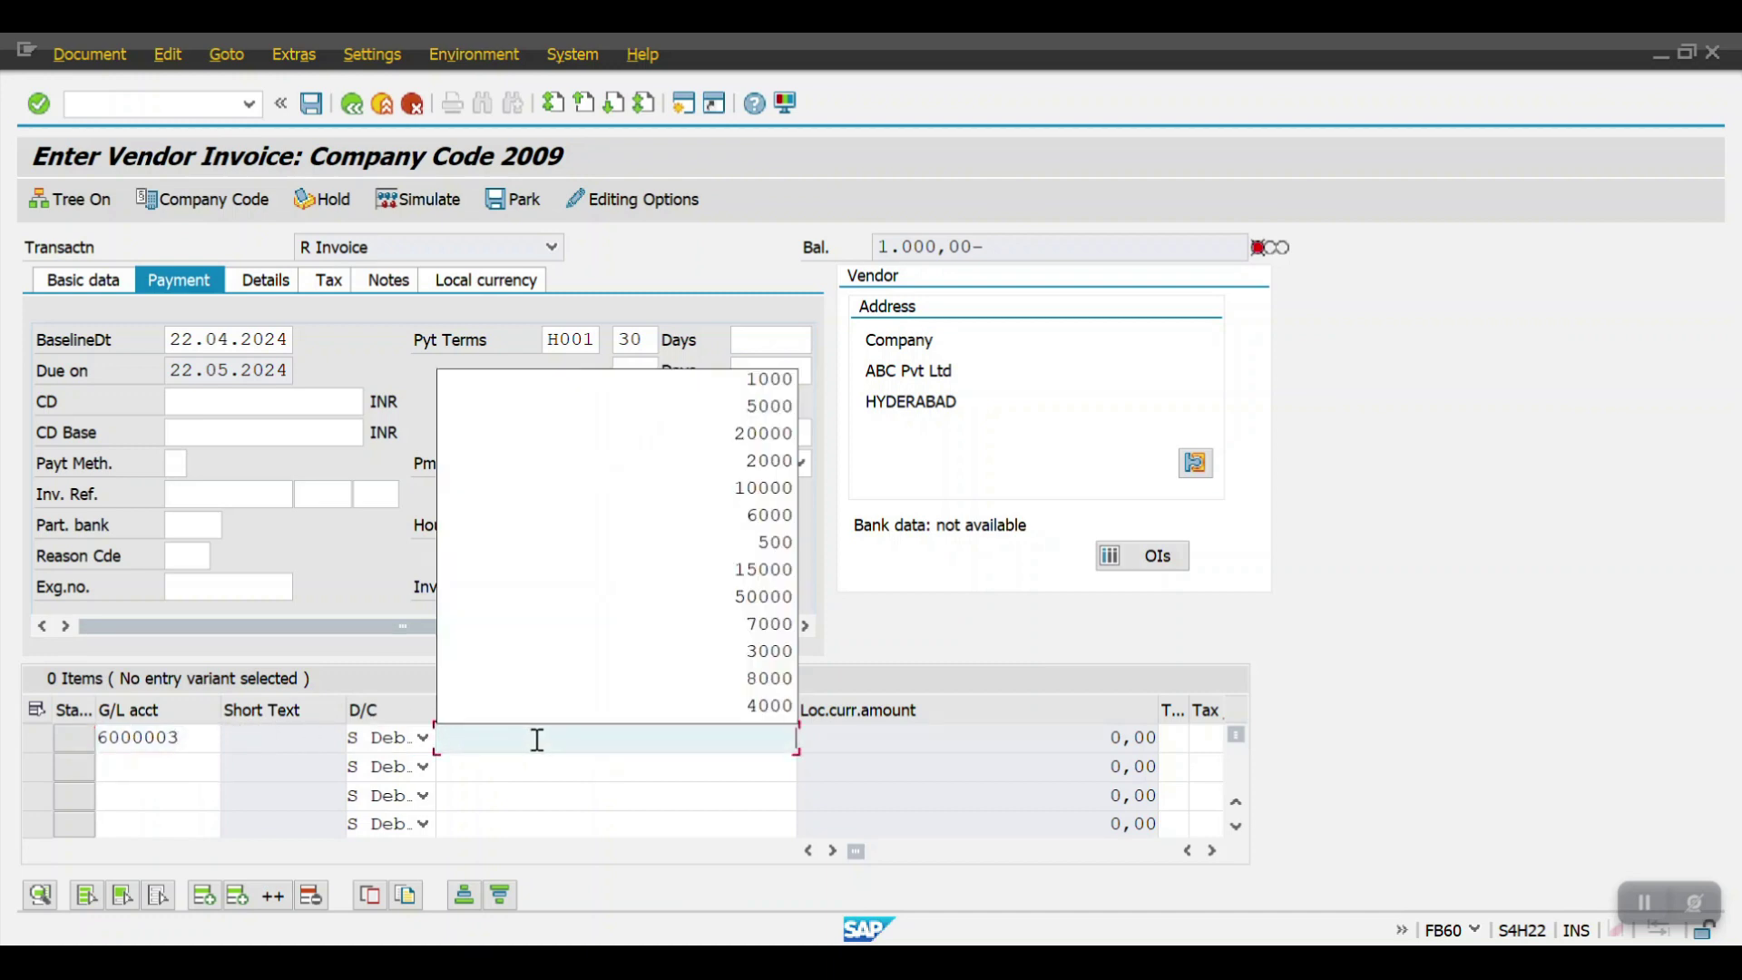
left_click(709, 385)
Look up the available cost centers of controlling area 2001 for the expense line item.
key("Tab")
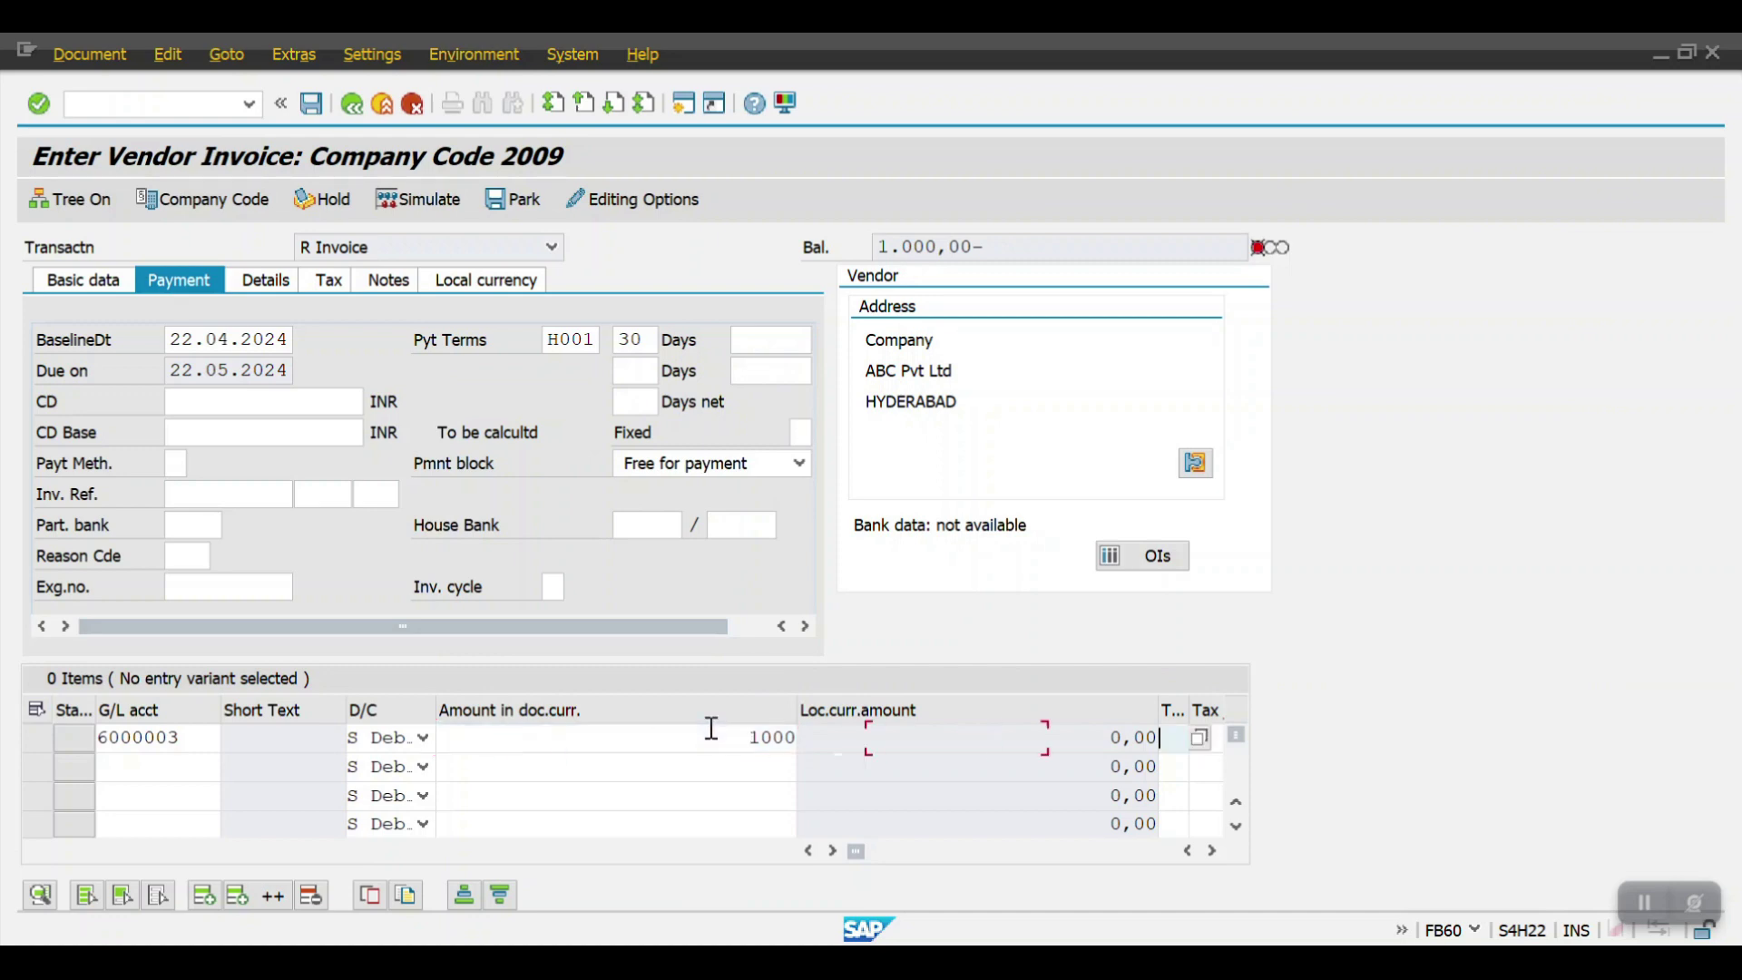
key("Tab")
key("Tab")
key("Tab")
key("Tab")
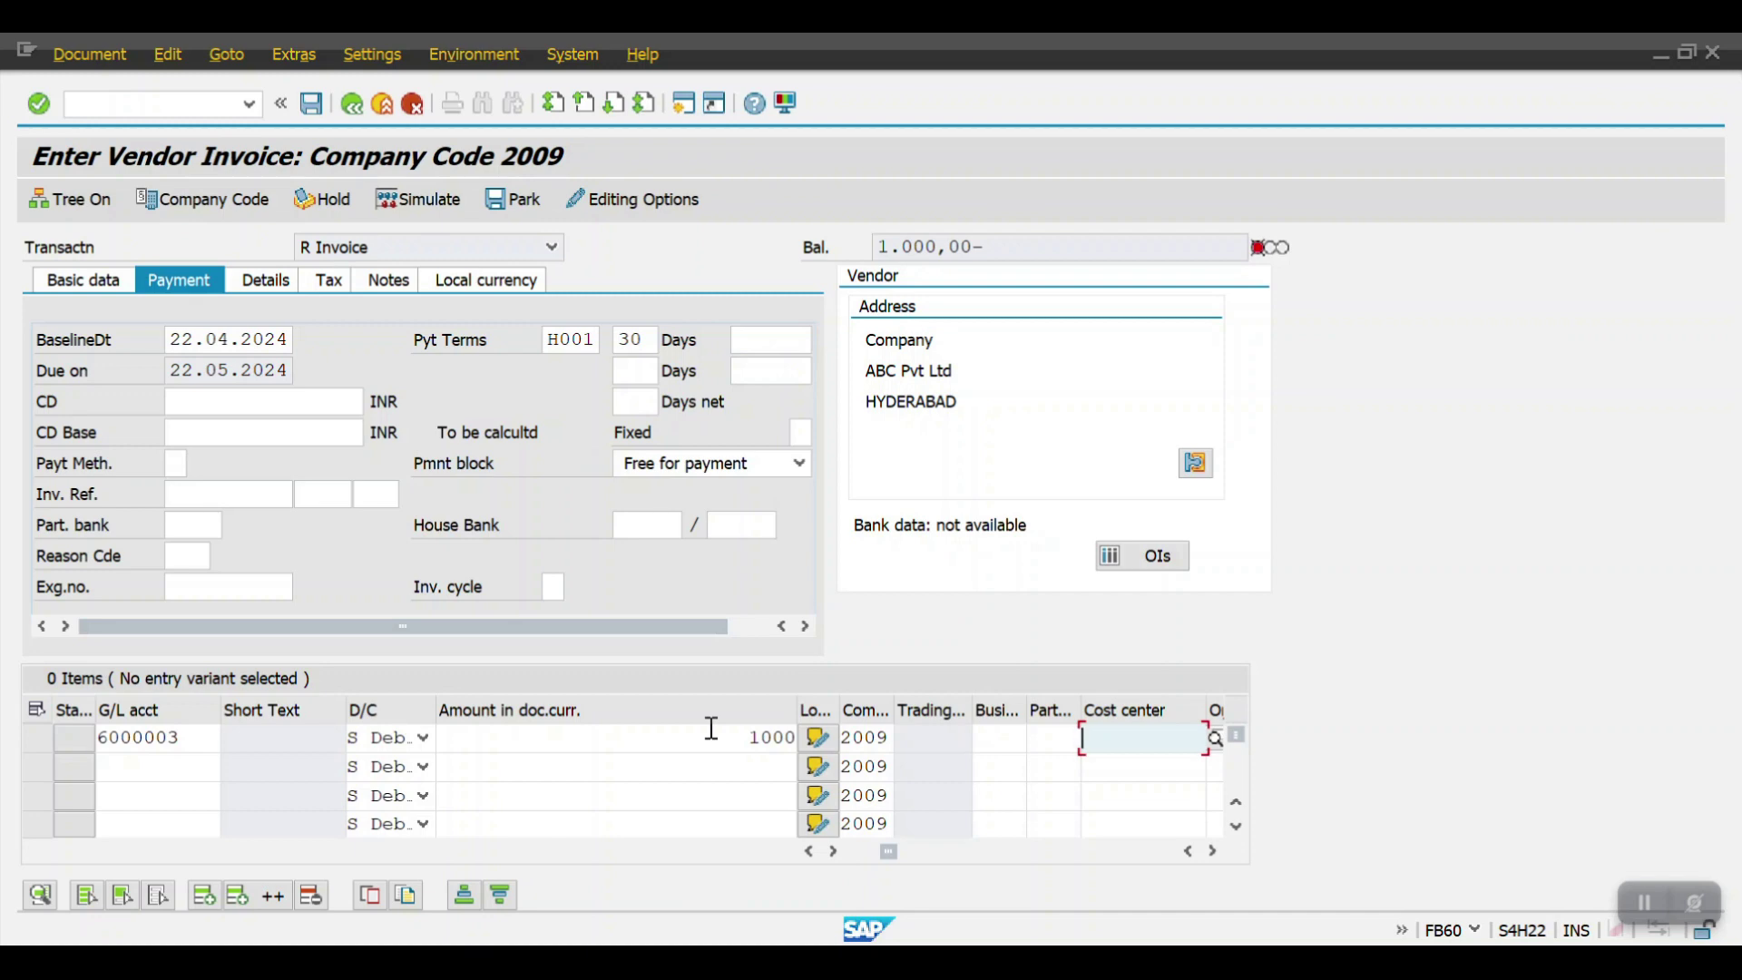
type("ad")
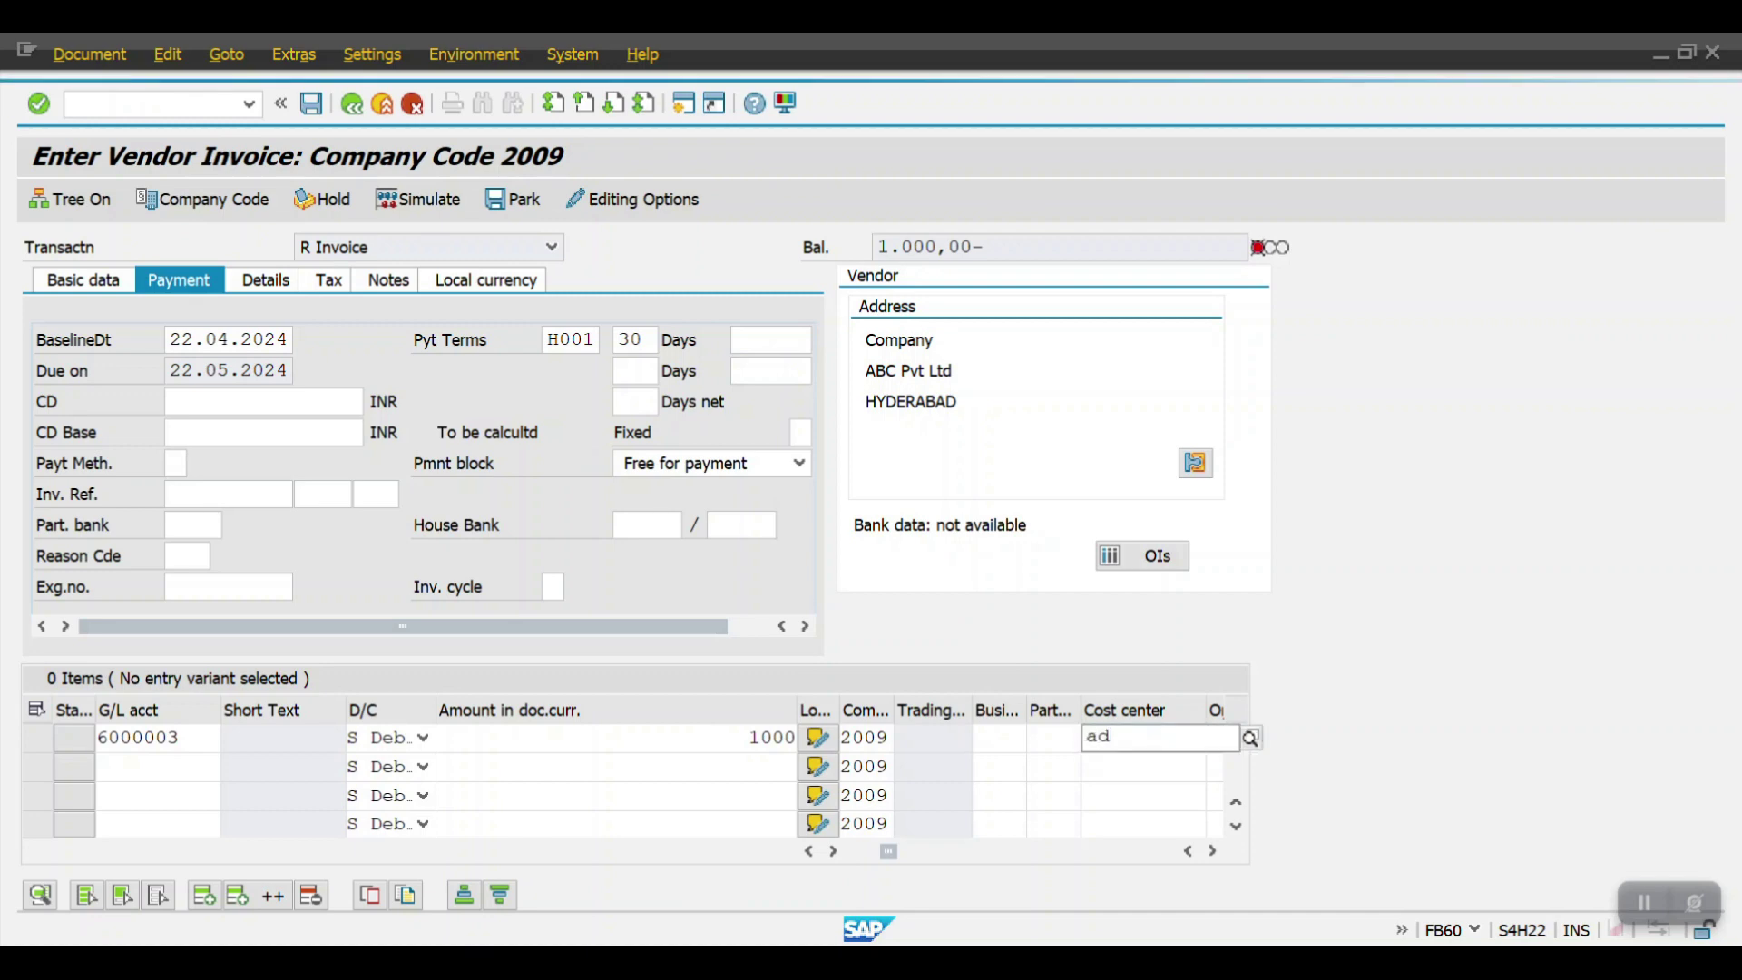
key("BackSpace")
key("BackSpace")
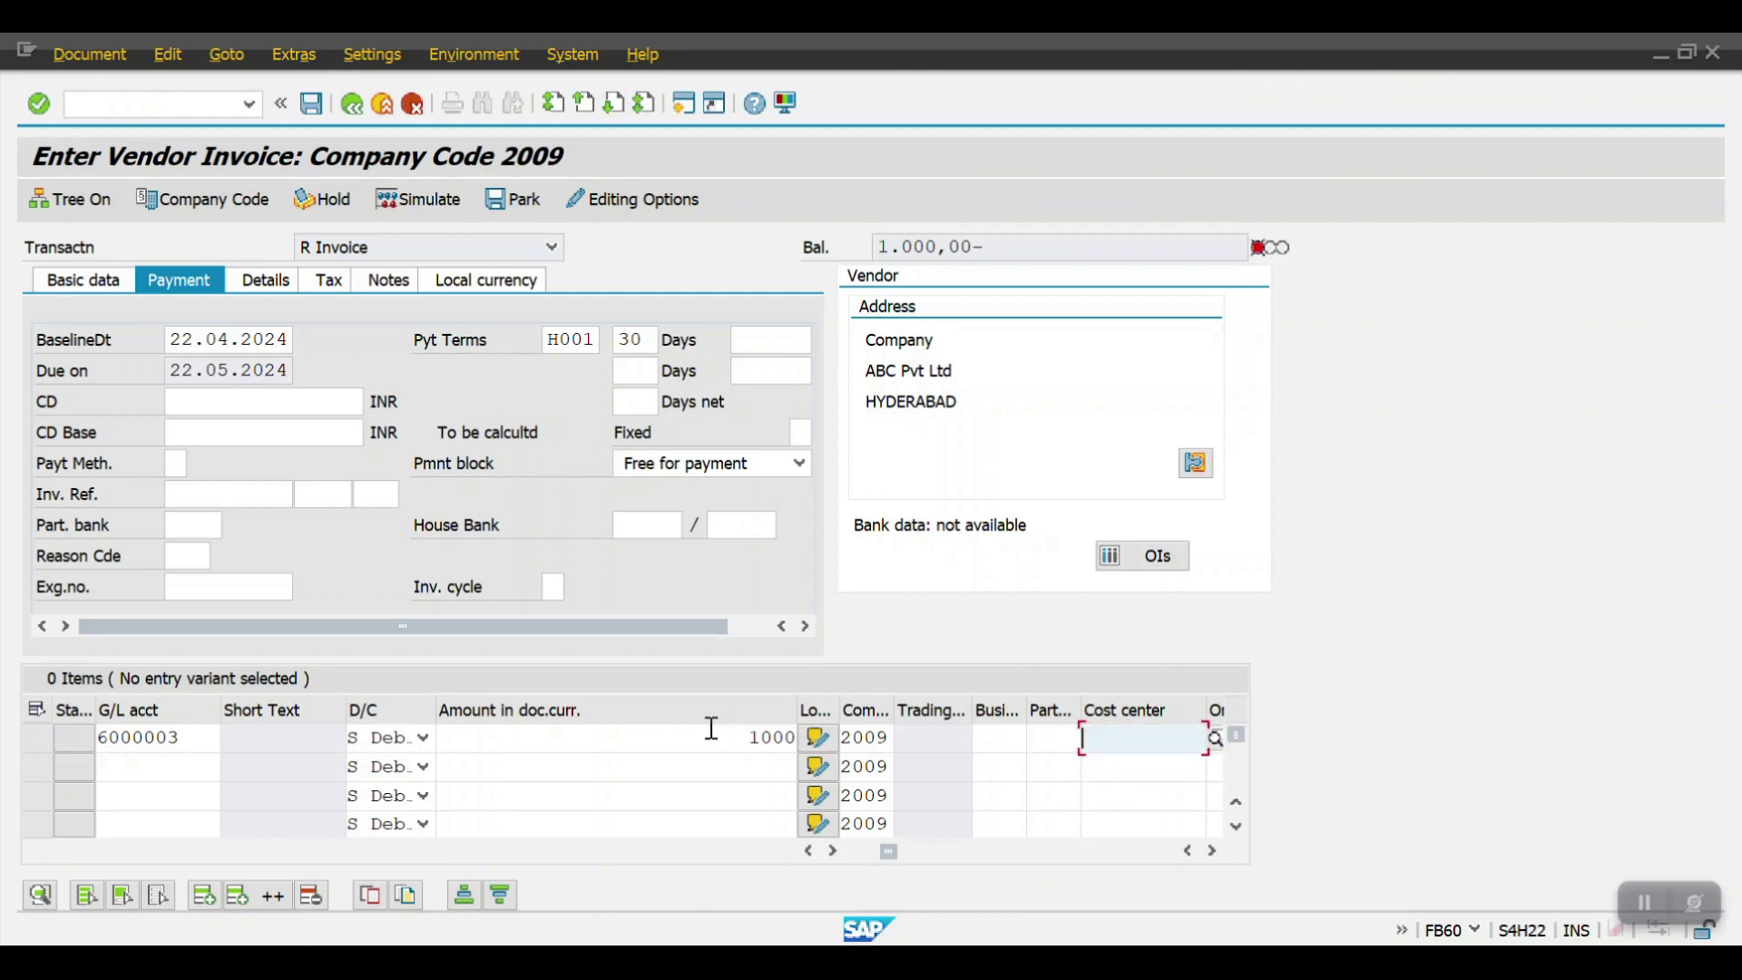
left_click(1216, 739)
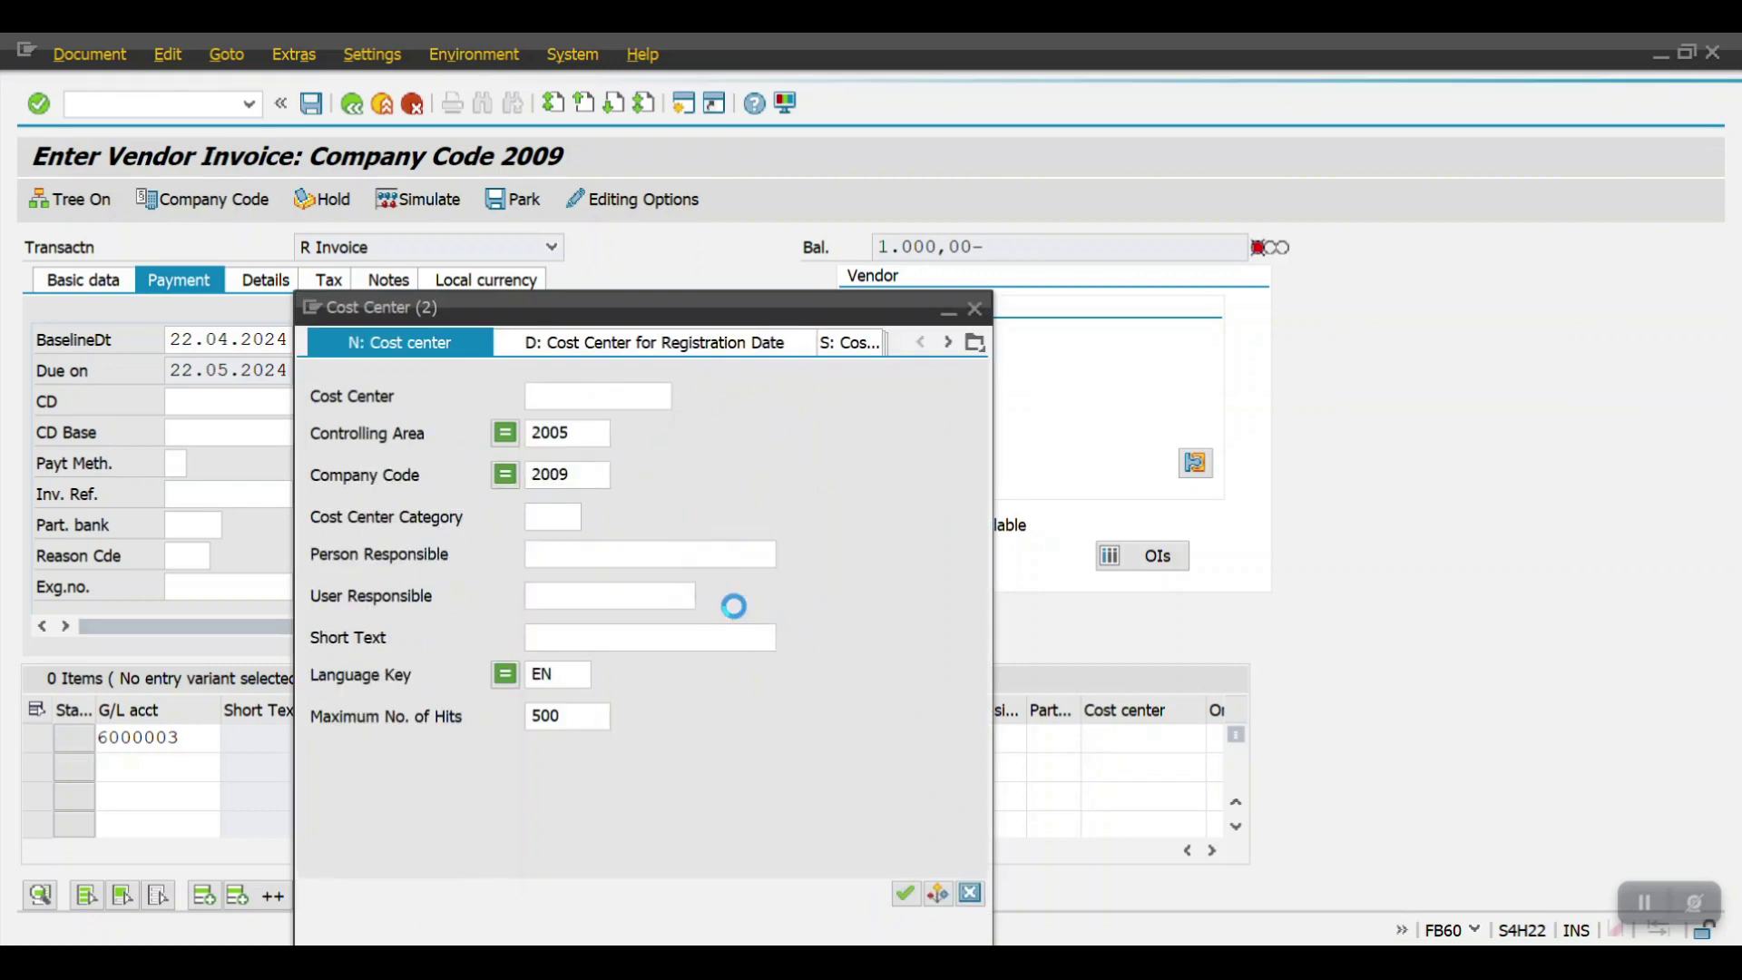
left_click(590, 432)
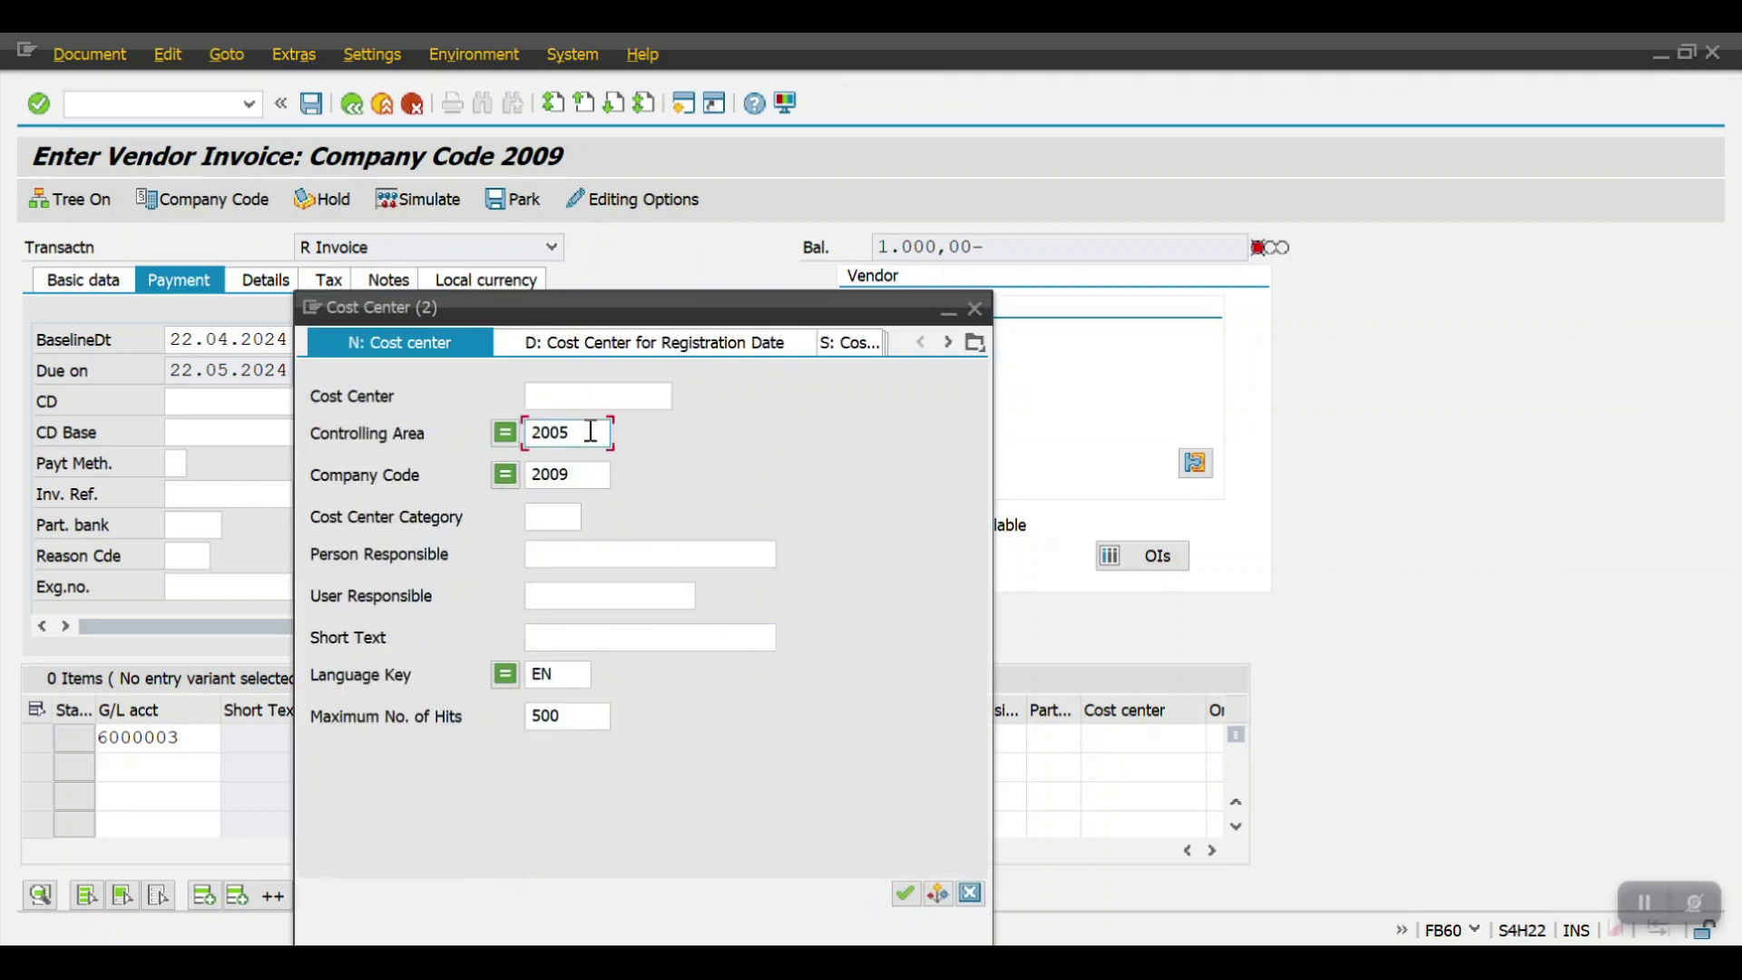
type("1")
key("Return")
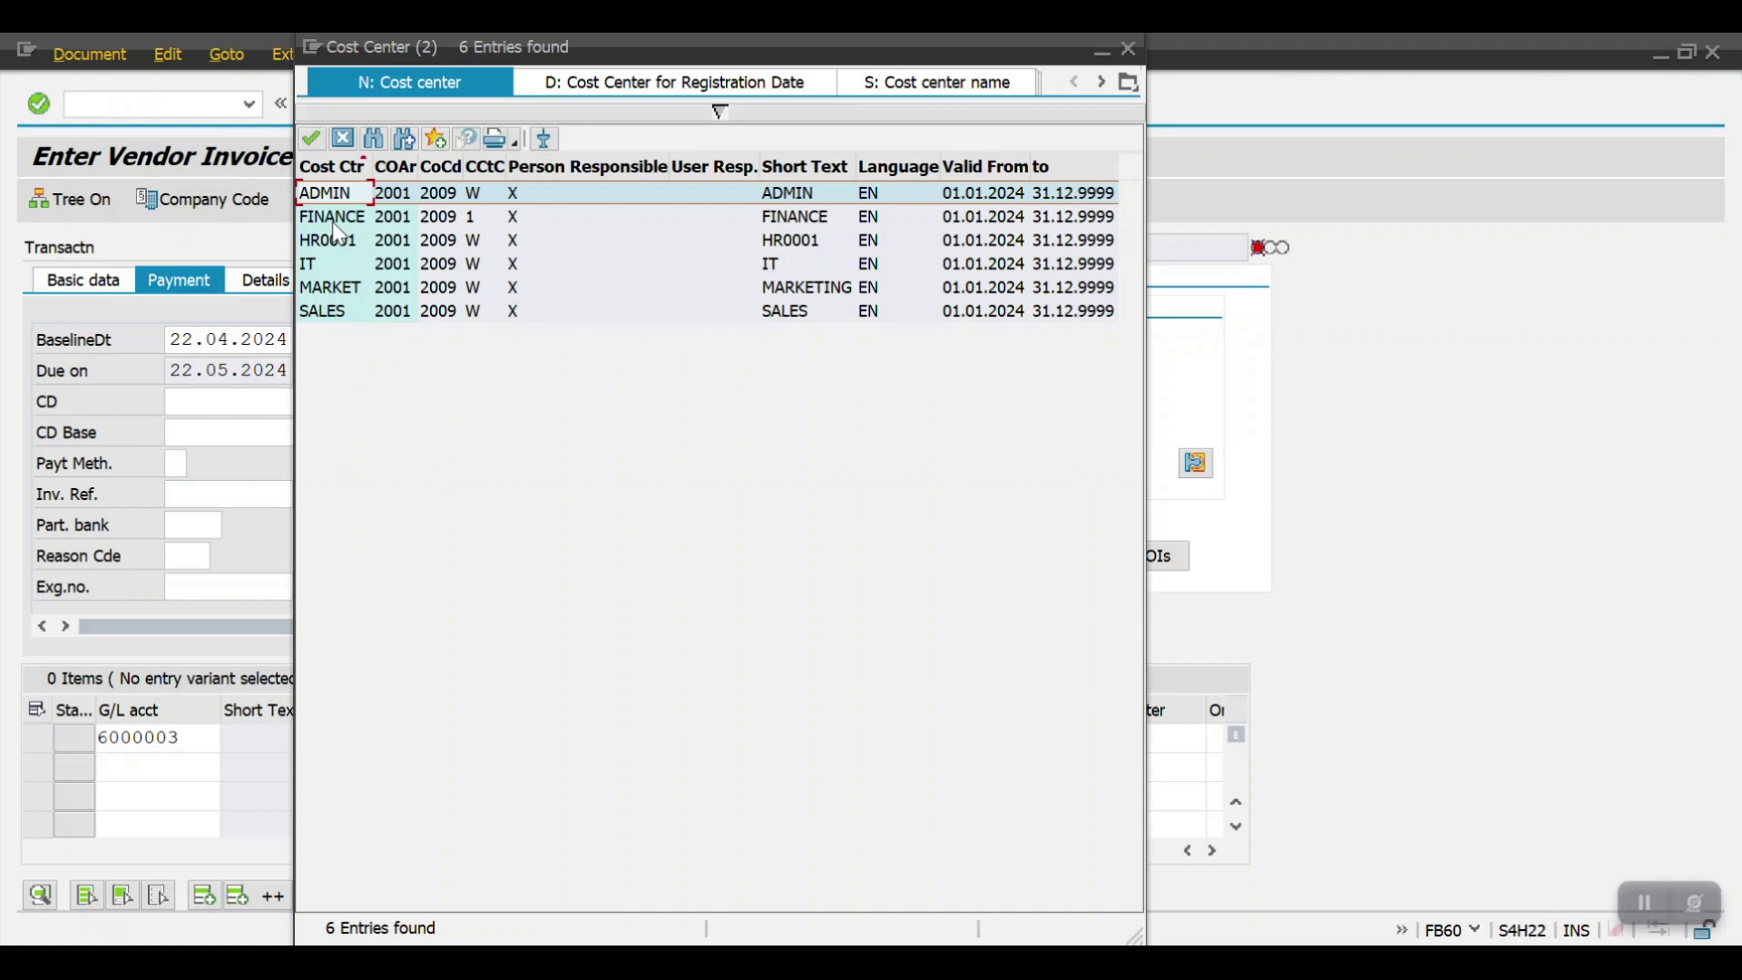
Assign cost center ADMIN to the expense line item and post the invoice.
left_click(334, 193)
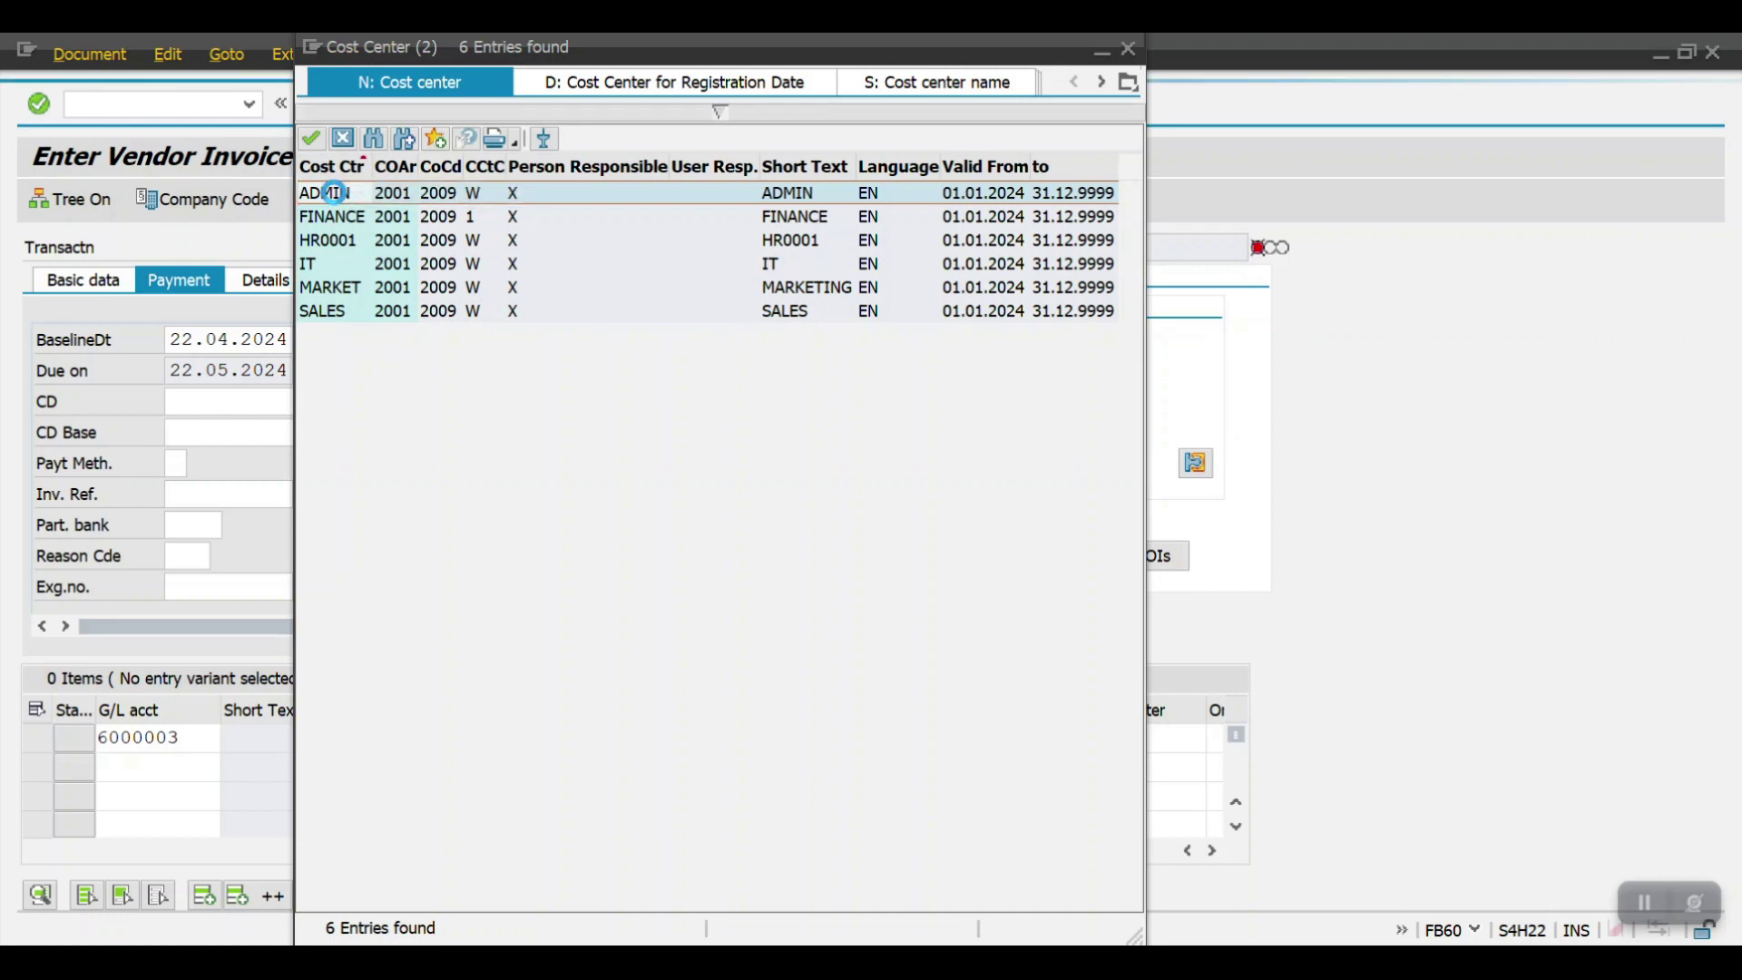
key("Return")
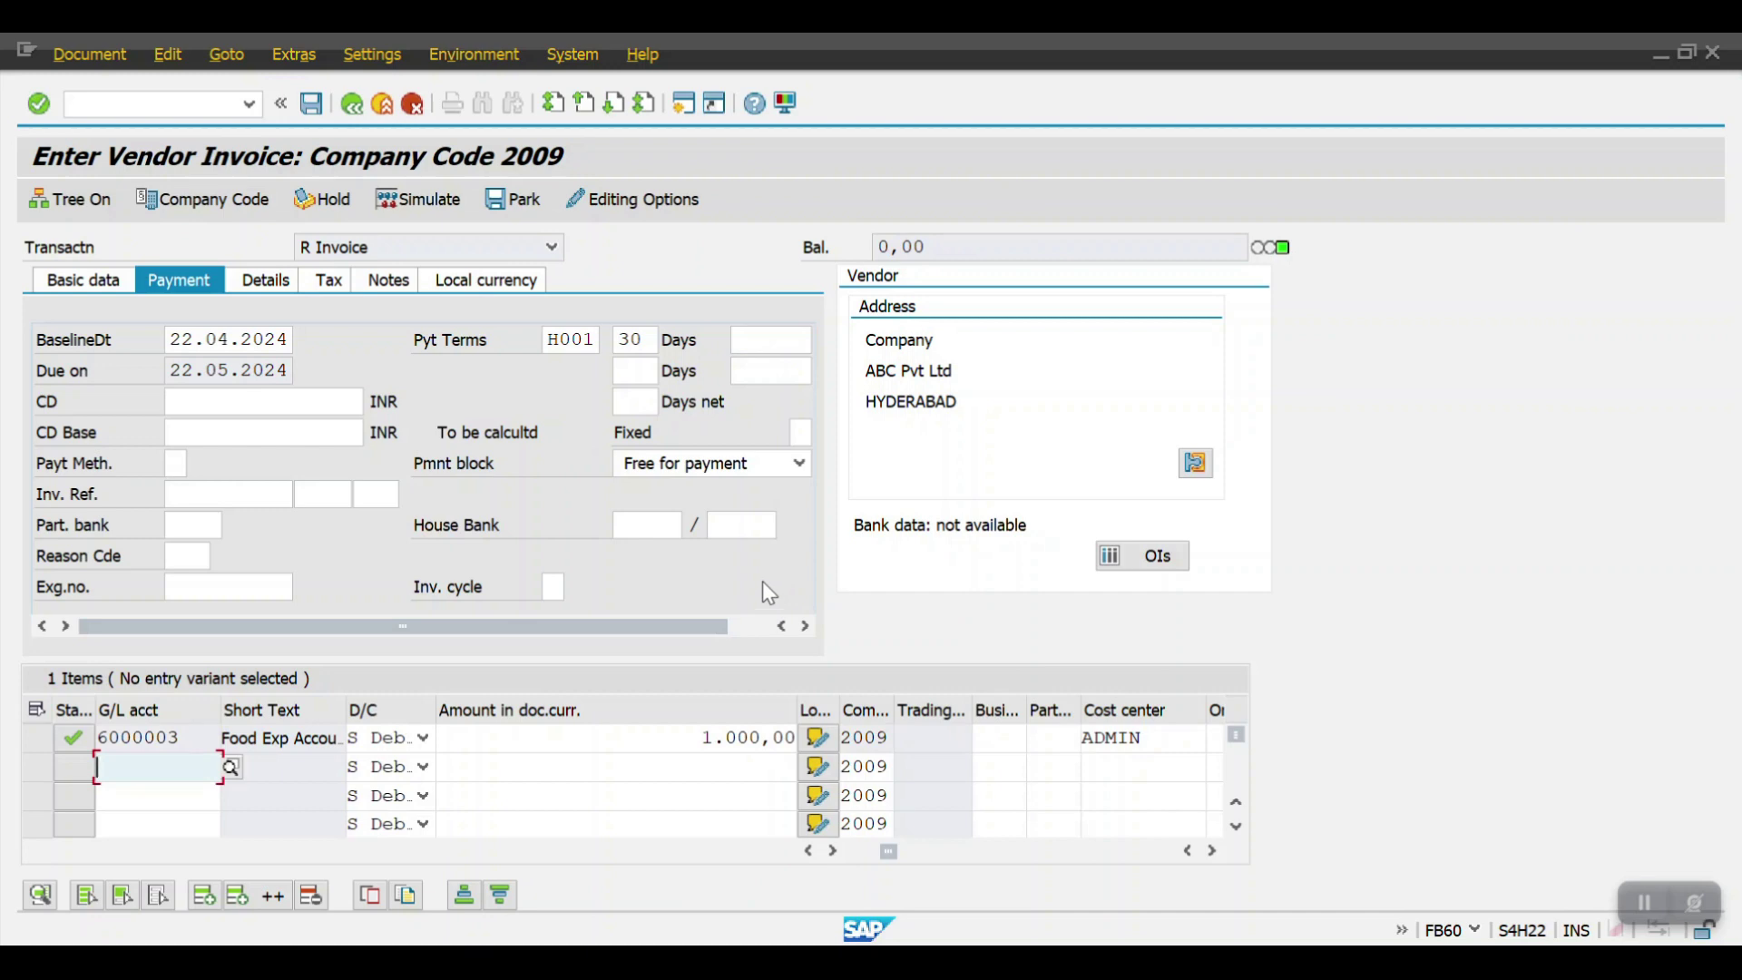
left_click(308, 107)
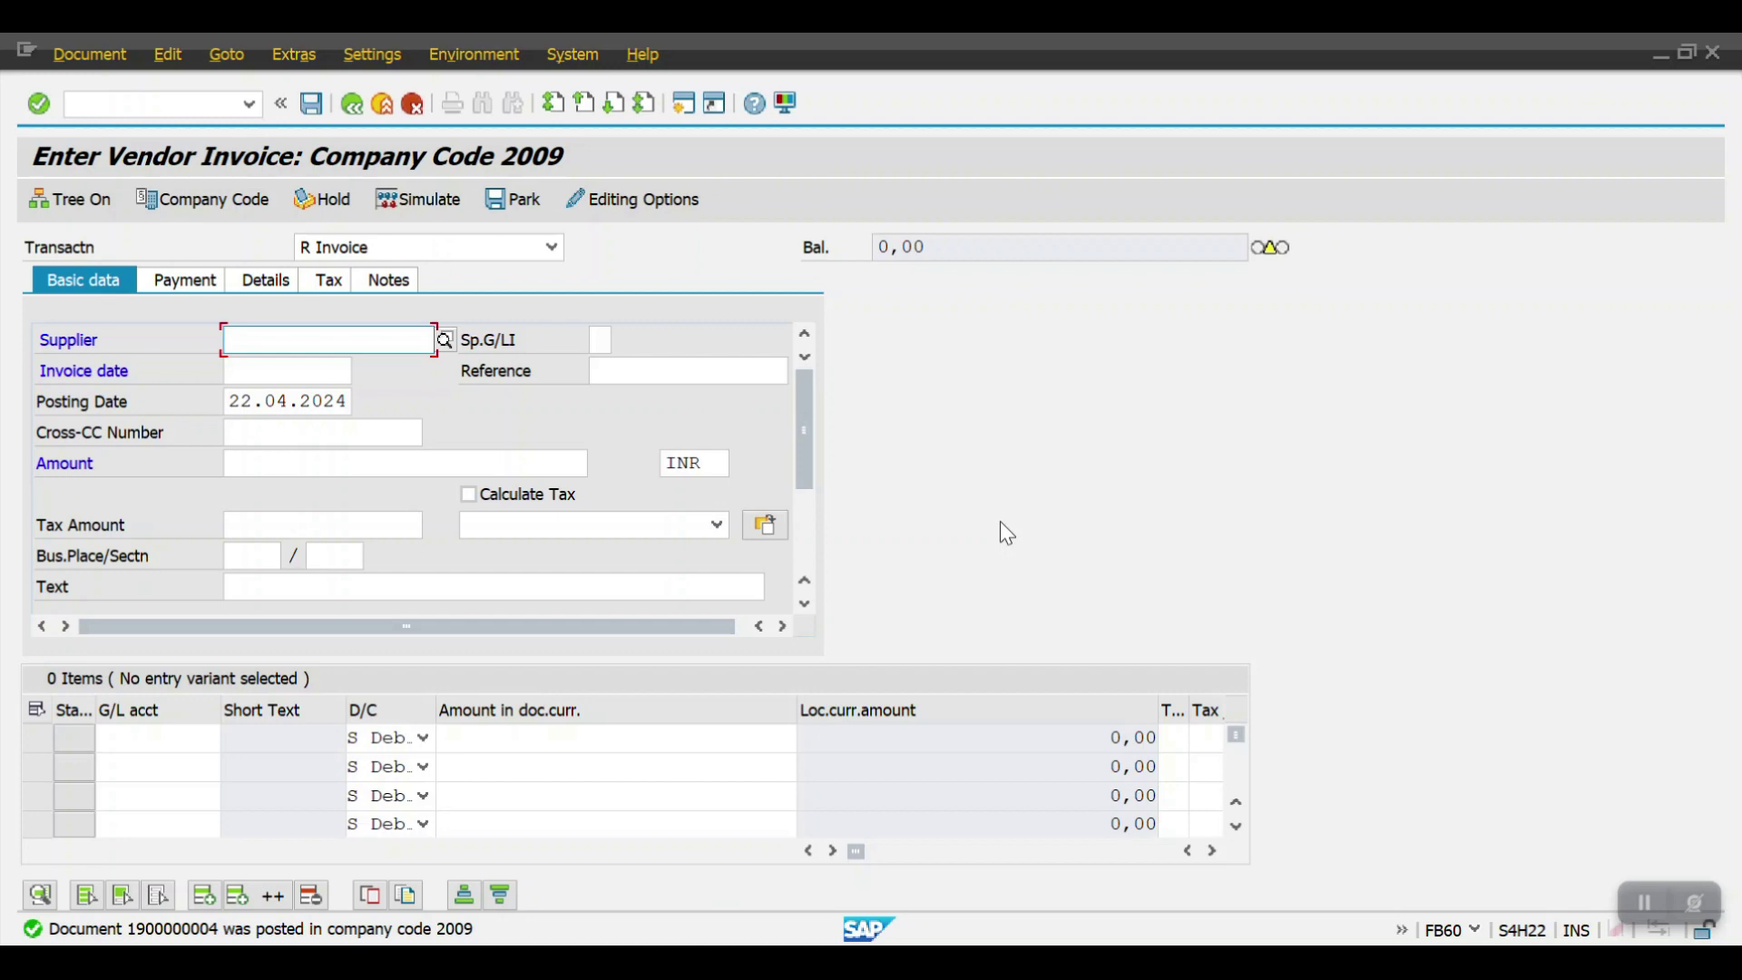
Run transaction FBL1N for supplier ABC Pvt Ltd and check the due status of the invoice dated 22.04.2024.
key("F3")
type("fbl1n")
key("Return")
type("200072")
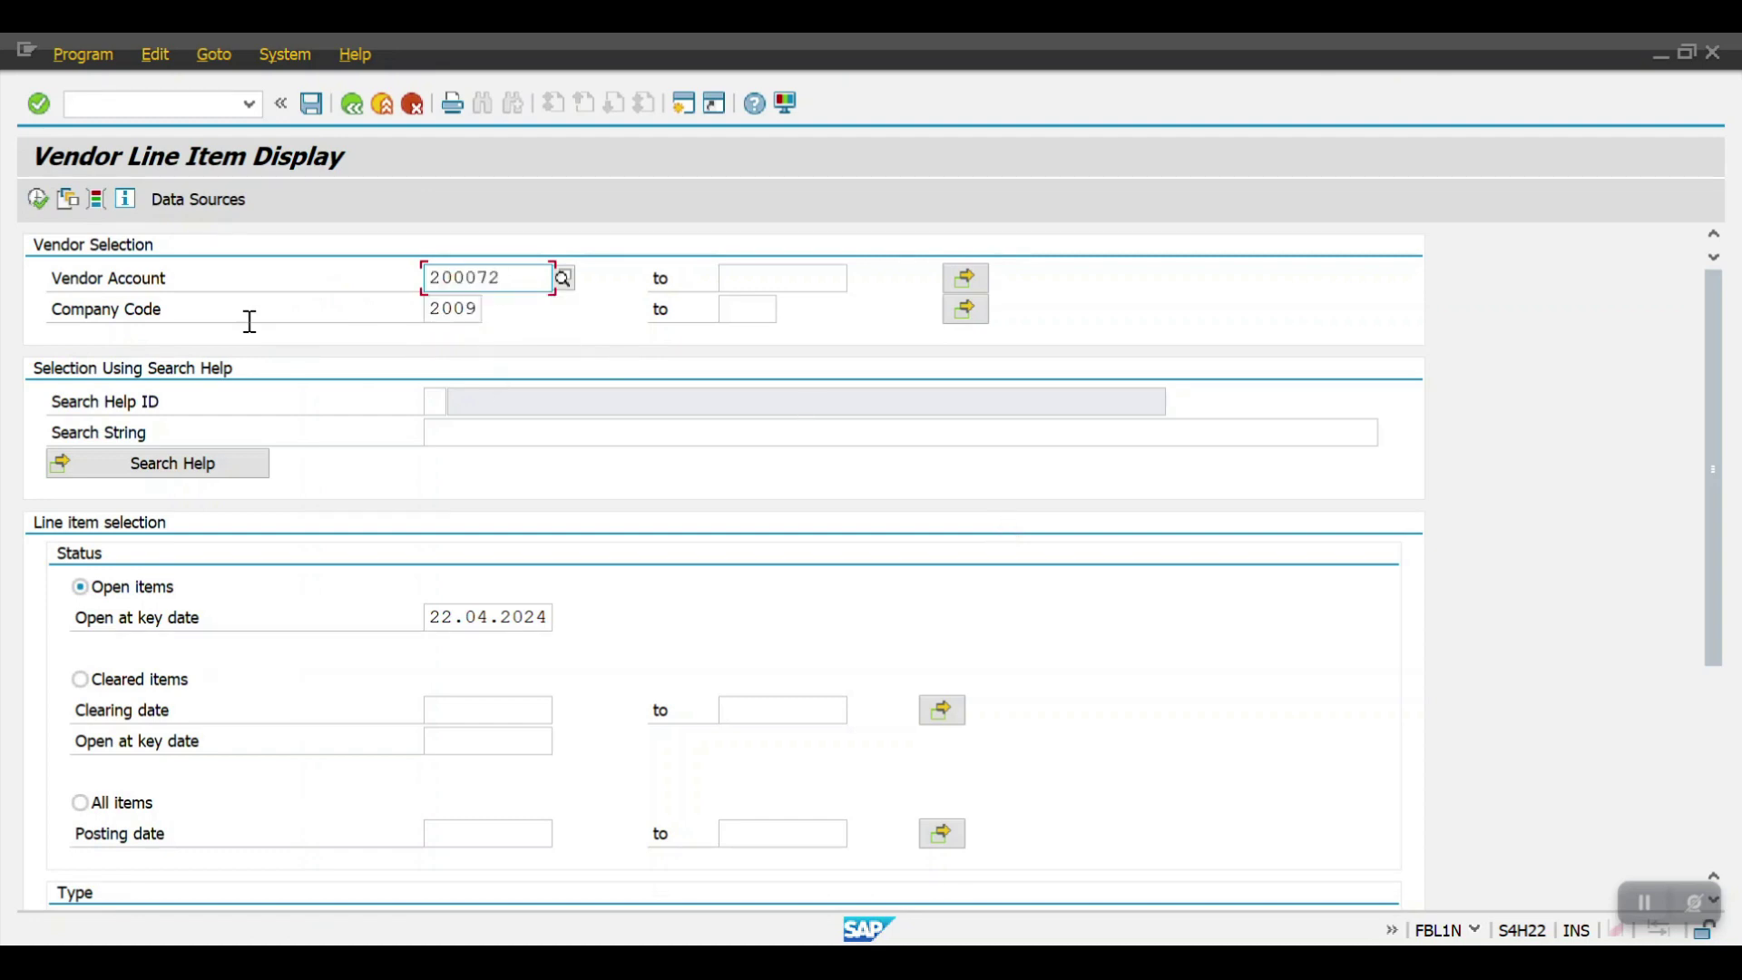
left_click(36, 199)
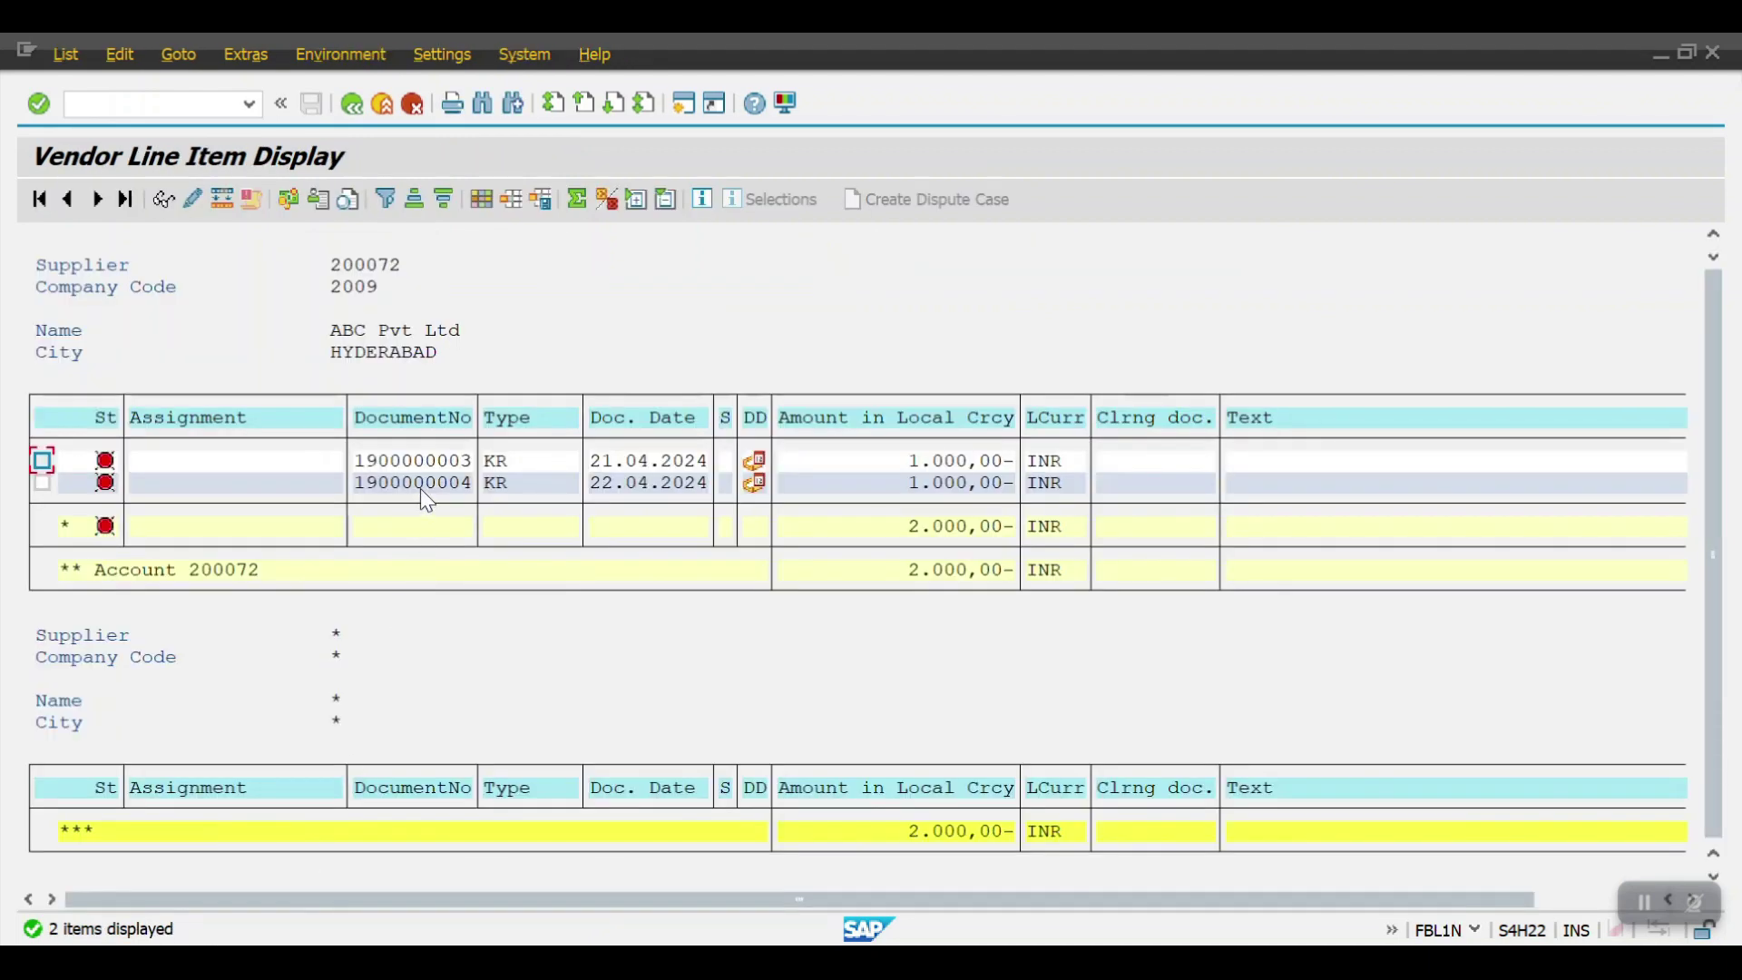
left_click(421, 482)
mouse_move(763, 492)
Rerun the open item display with key date 22.05.2024 and mark the invoice dated 22.04.2024 to examine its due status.
left_click(353, 105)
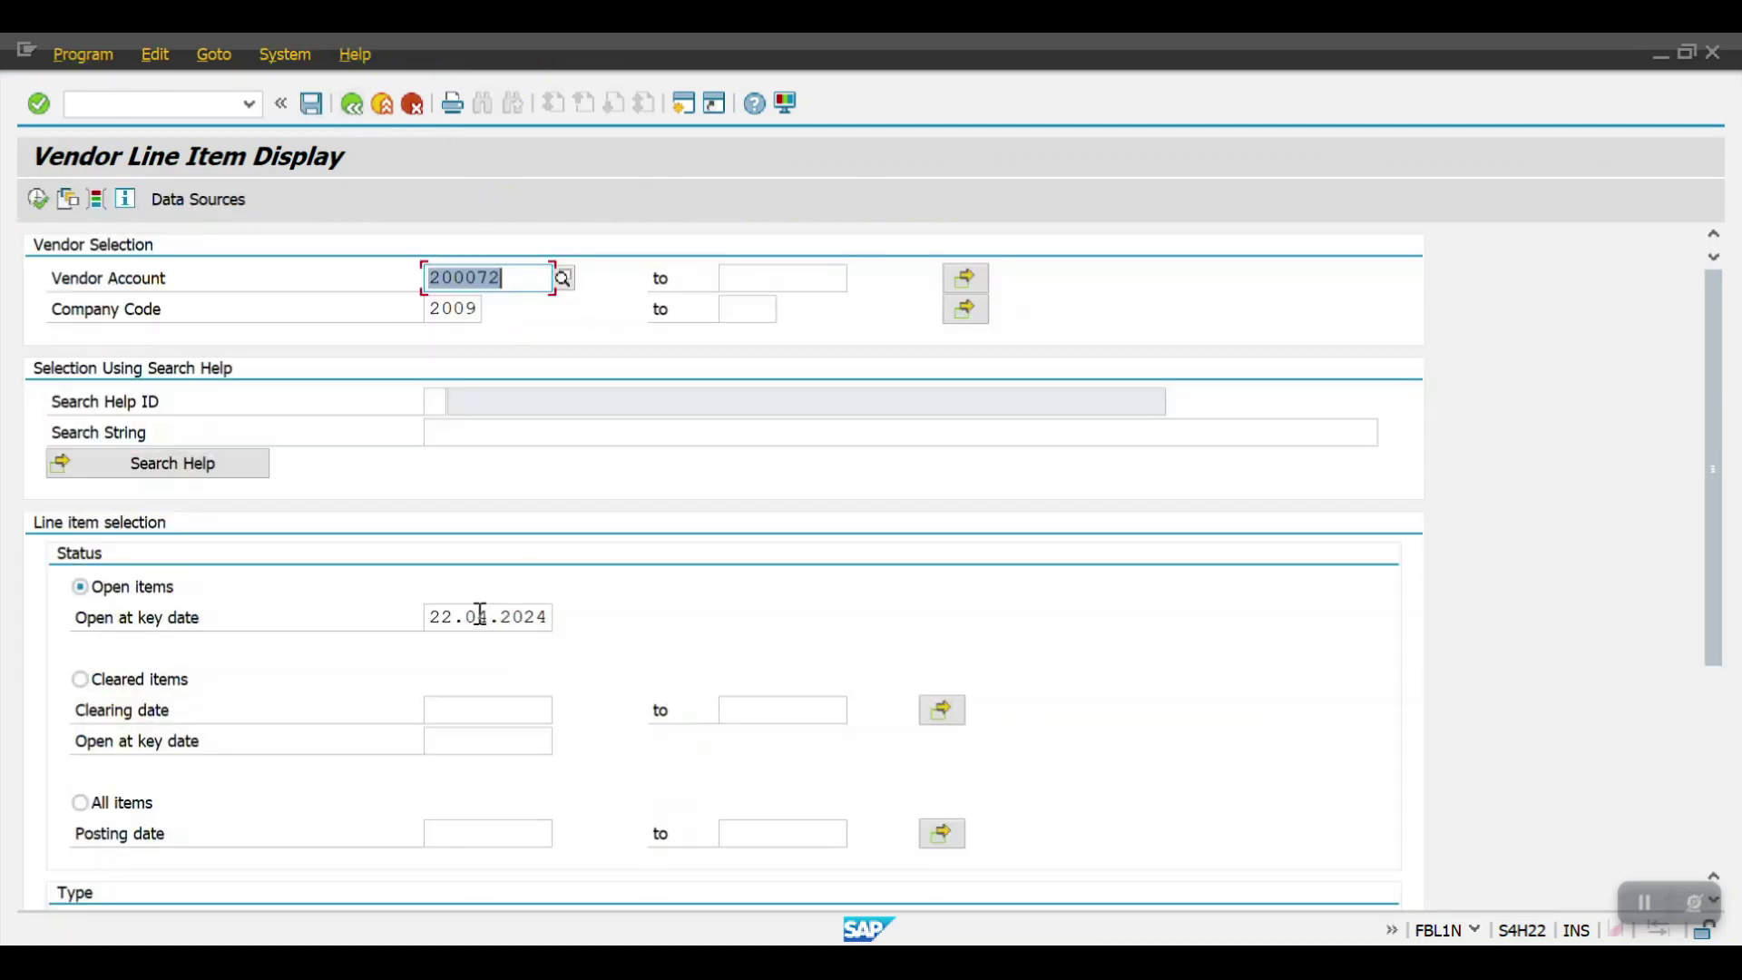
left_click(481, 616)
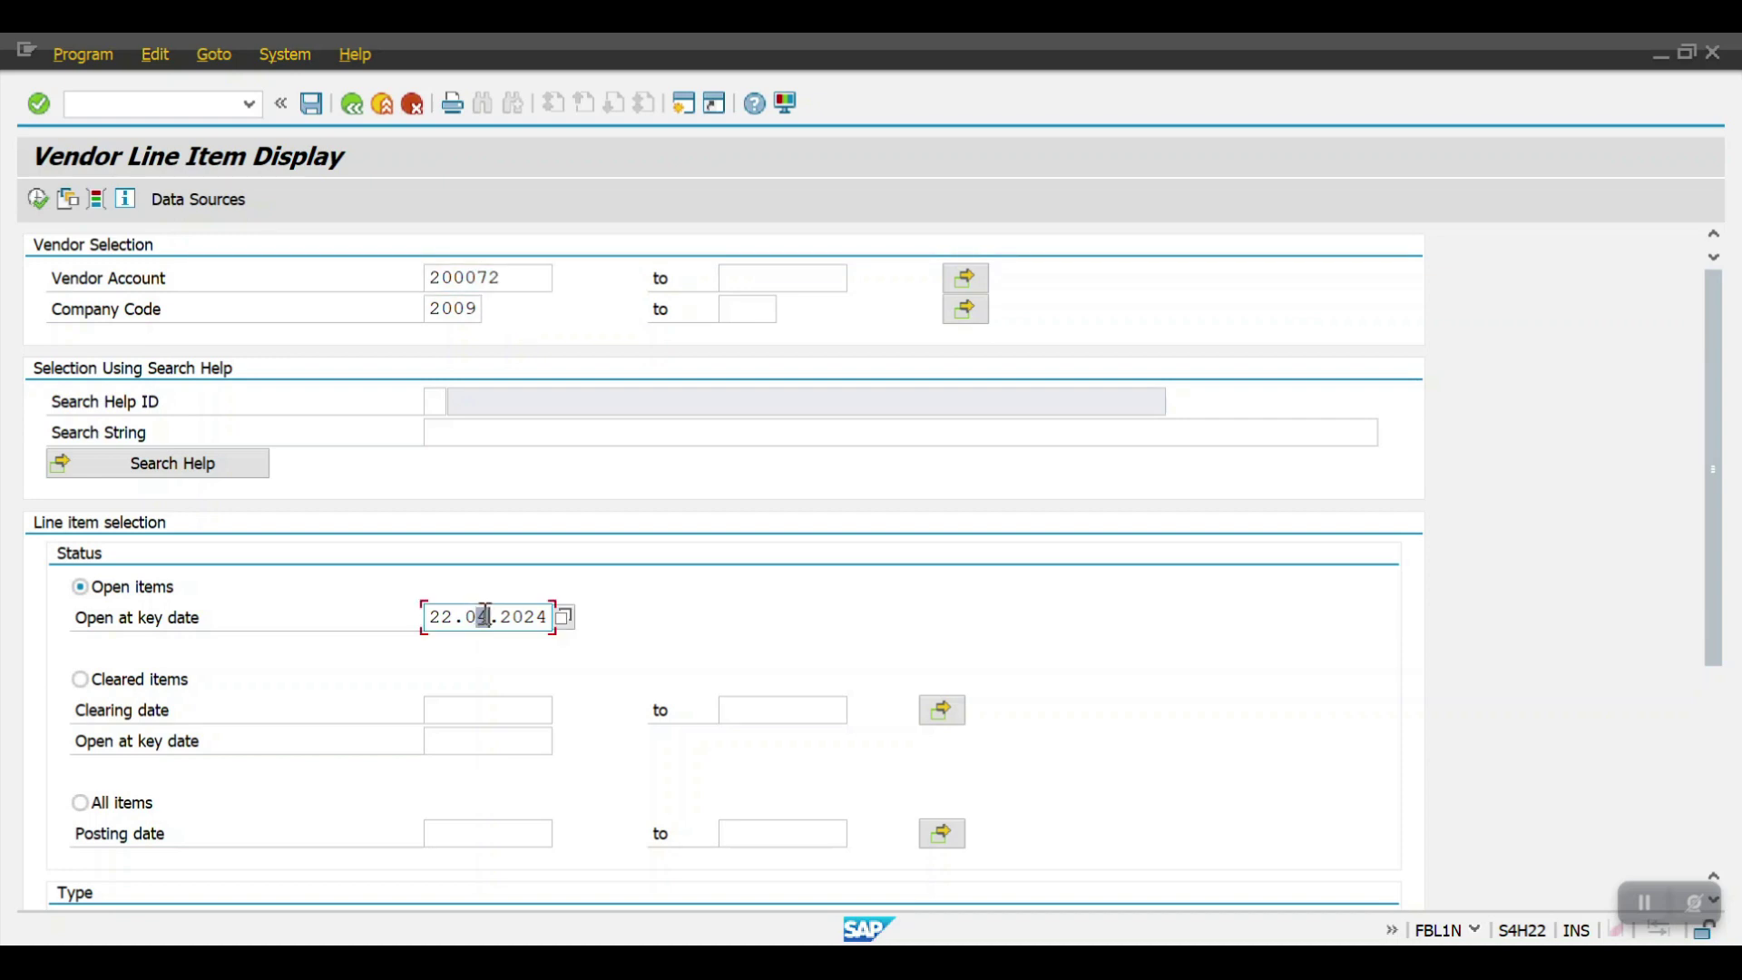
type("5")
left_click(37, 197)
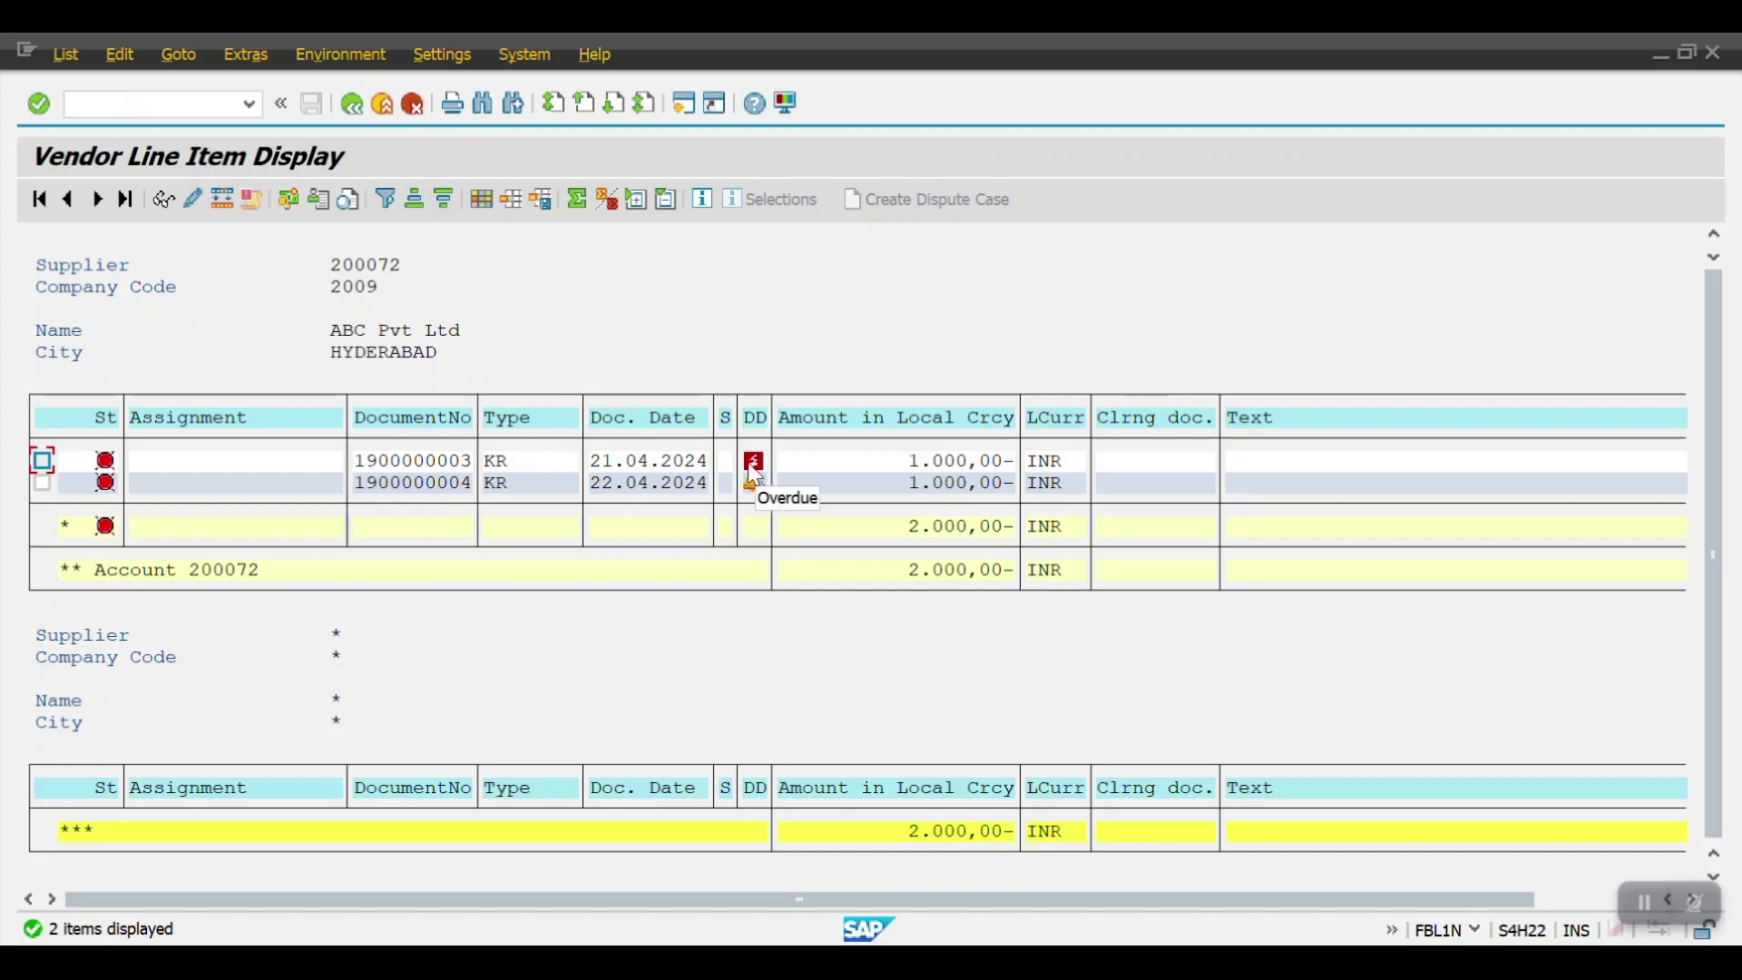
left_click(43, 483)
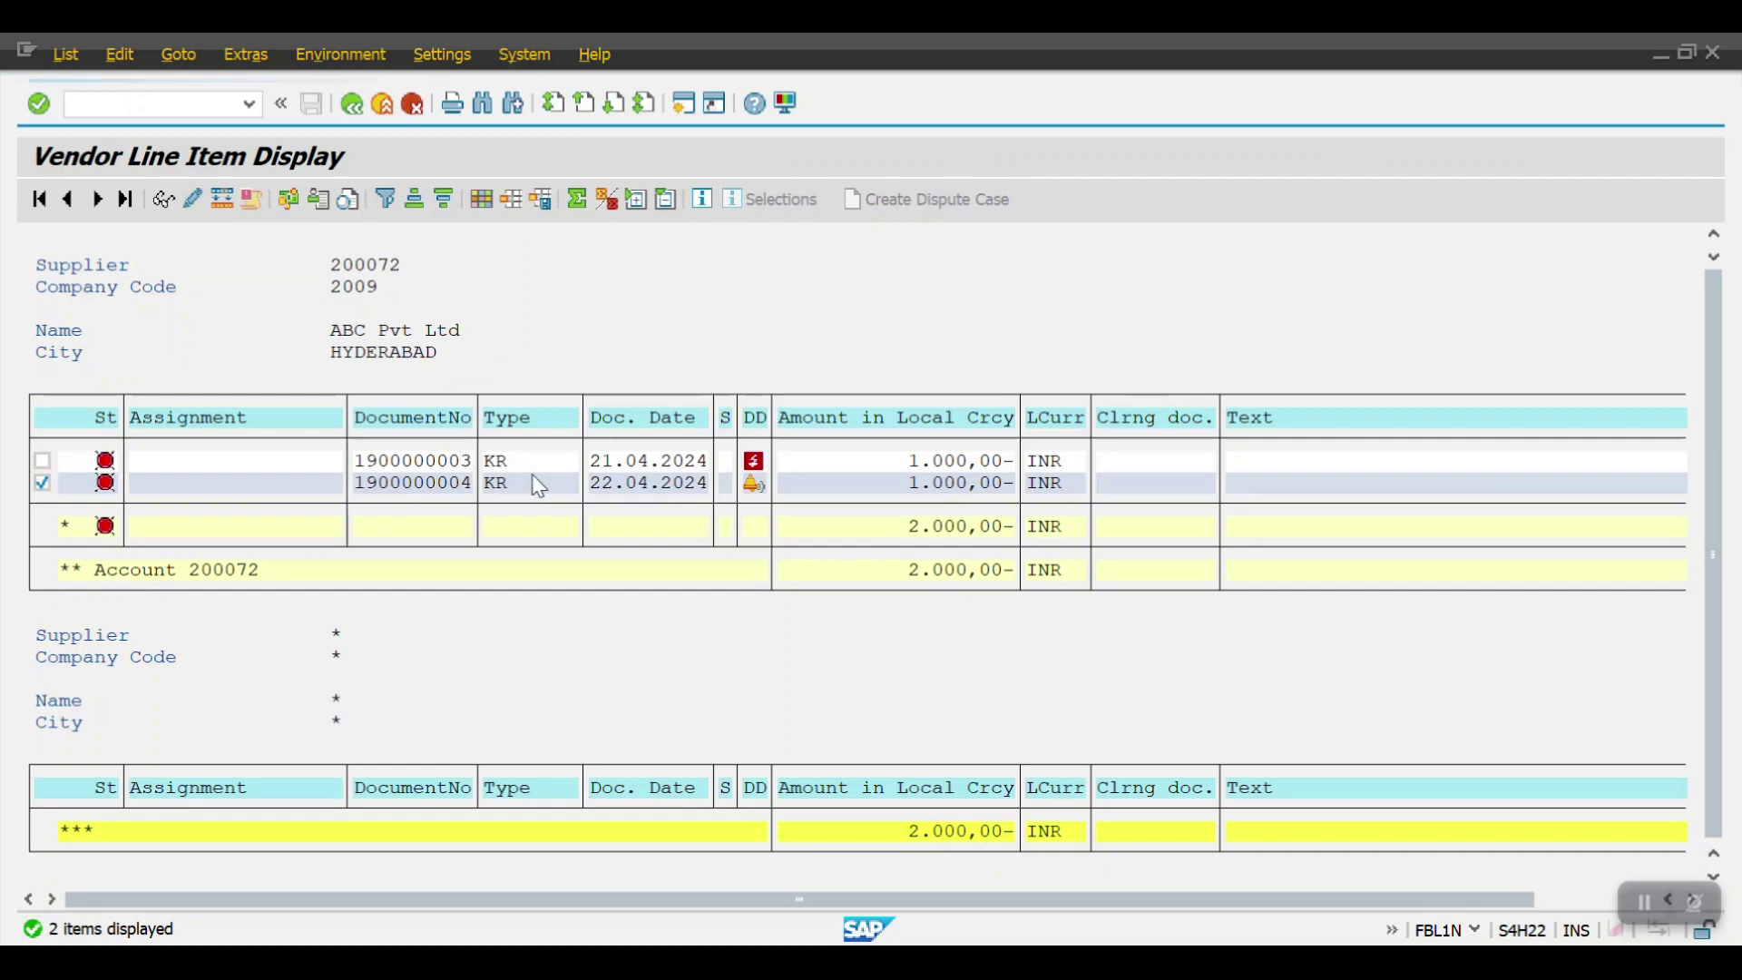
Open transaction BP in a new session, find ABC Pvt Ltd by its supplier number, and display its record.
key("ctrl+n")
type("bp")
key("Return")
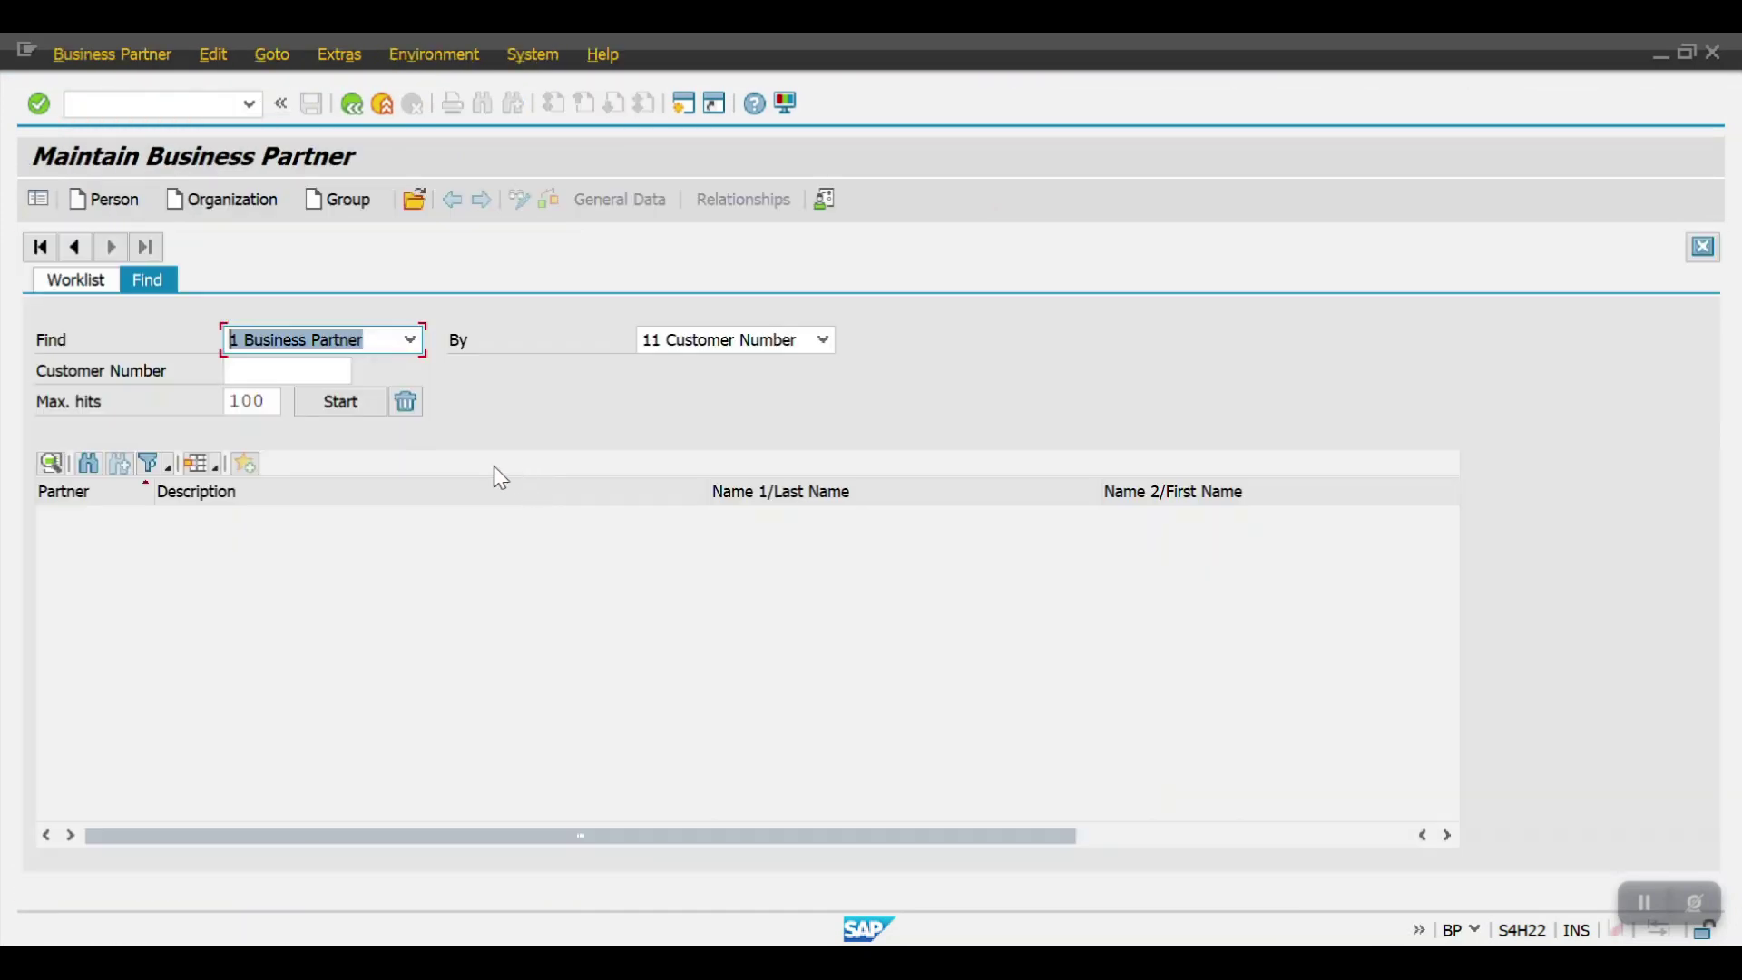
left_click(702, 337)
left_click(690, 638)
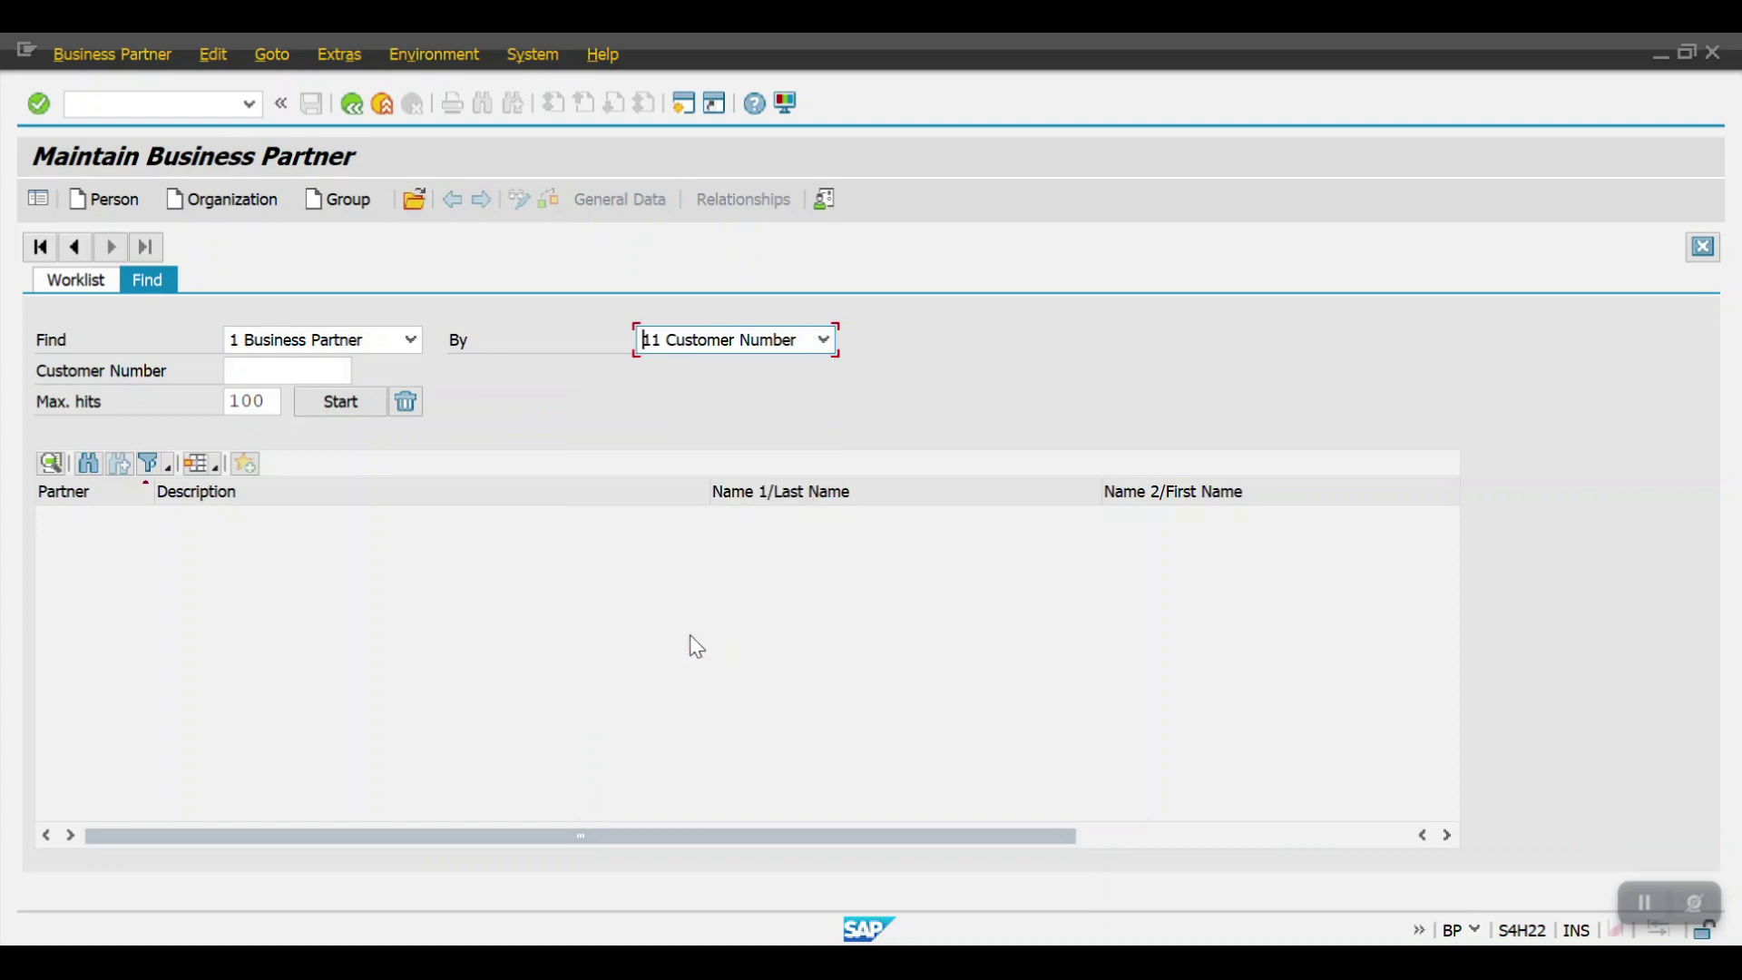
left_click(728, 345)
left_click(672, 665)
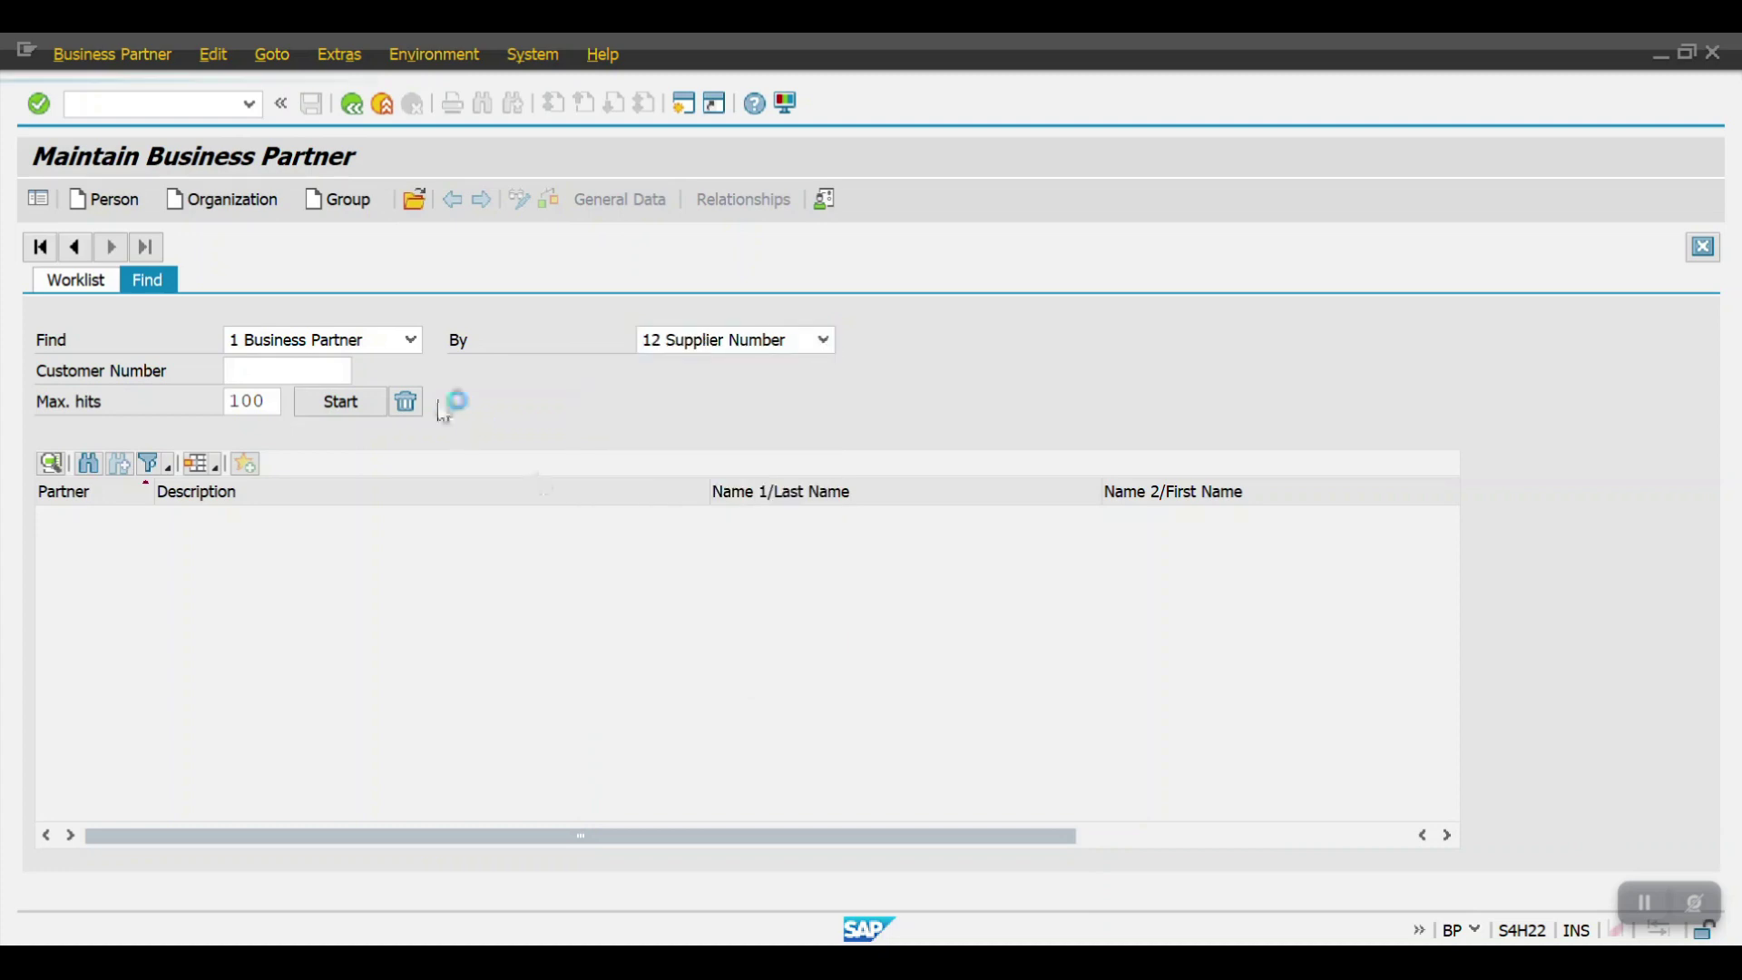
left_click(290, 367)
type("2000")
type("072")
key("Return")
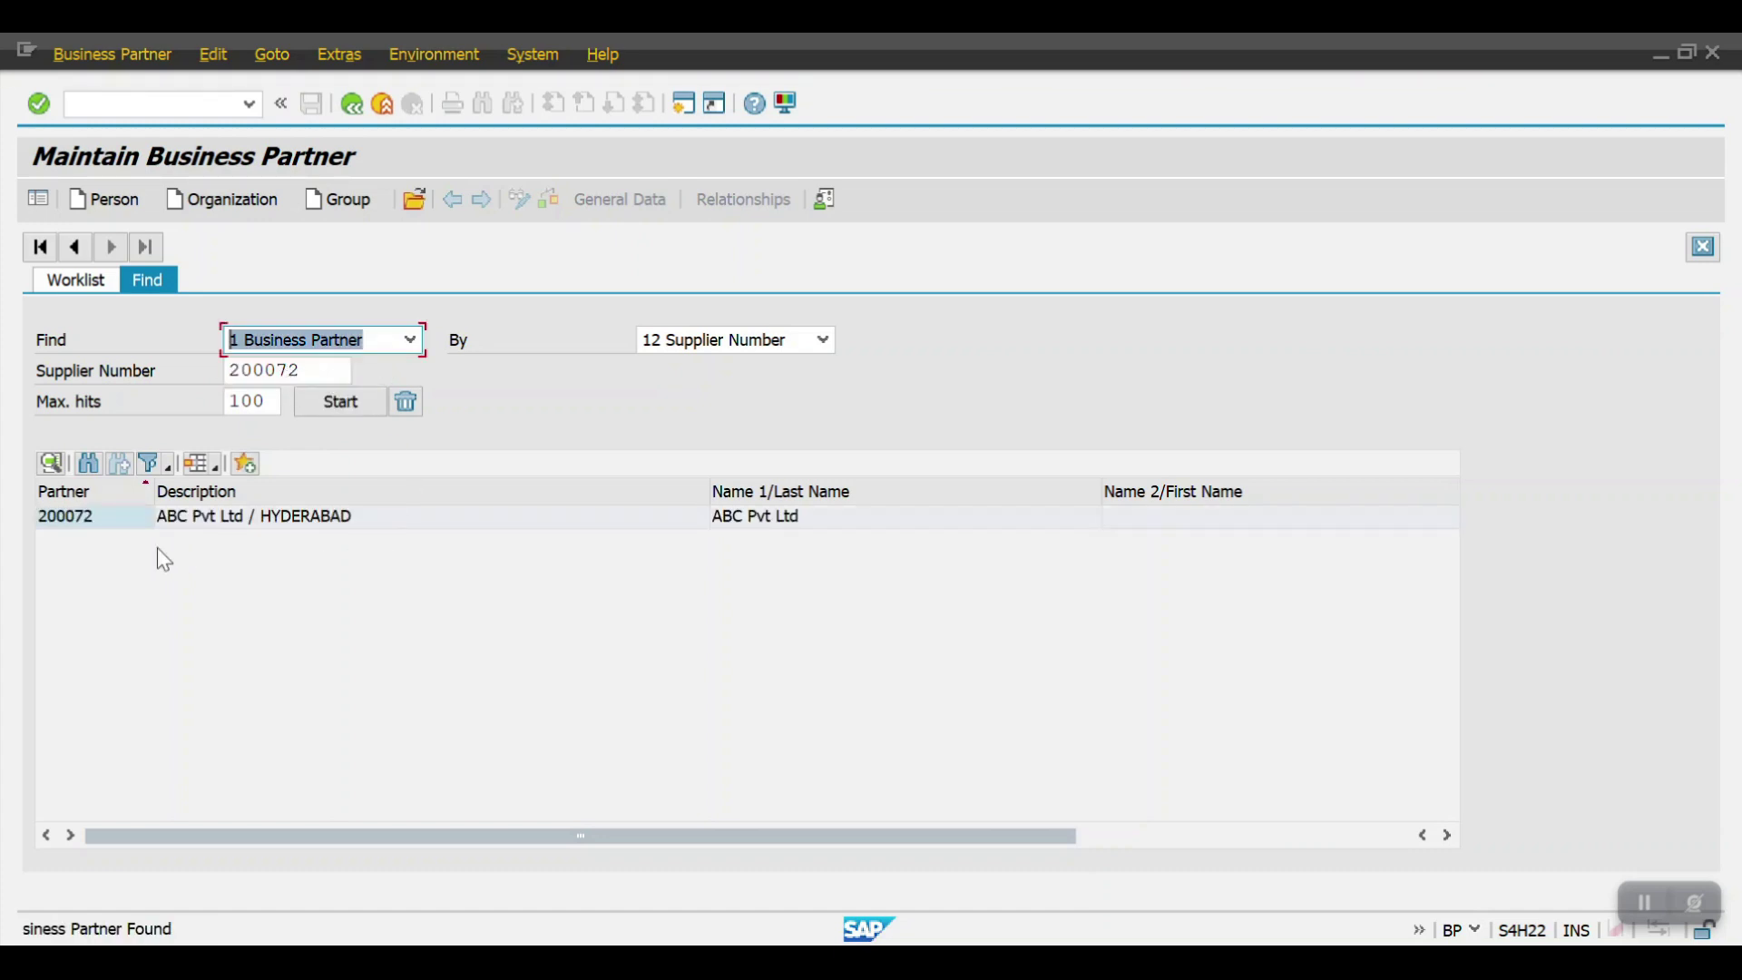
double_click(96, 522)
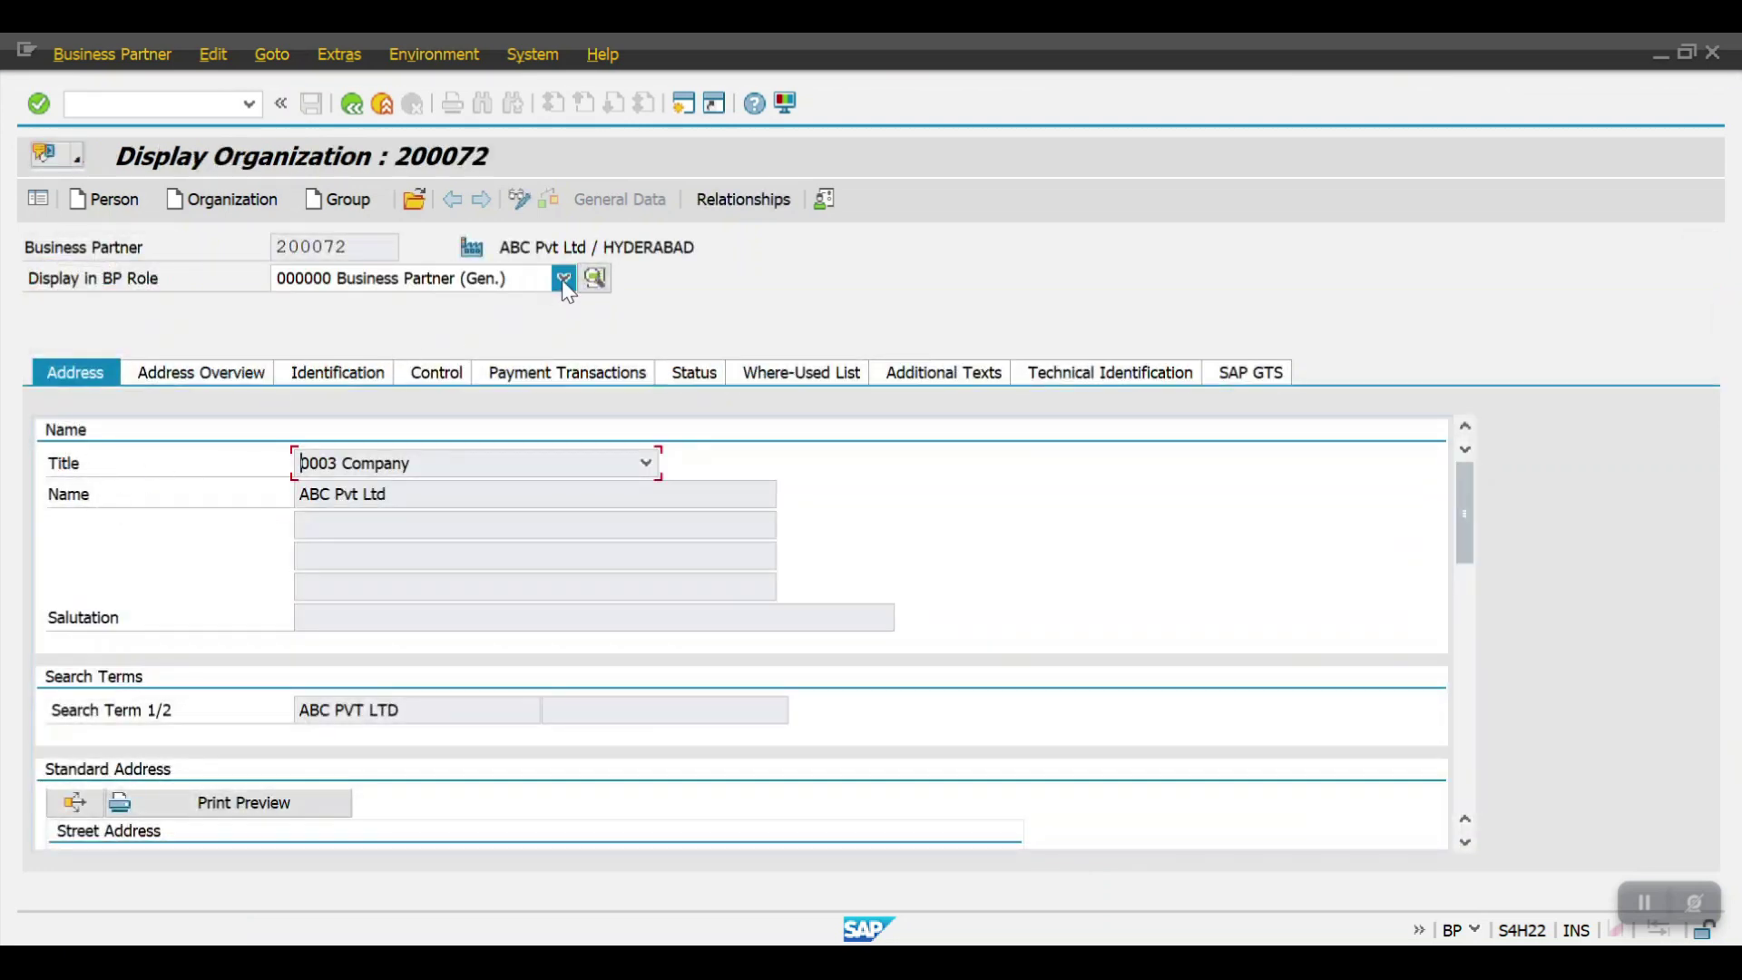
Display ABC Pvt Ltd in role FLVN00 Suppliers and open its company code data in change mode.
left_click(563, 279)
left_click(423, 331)
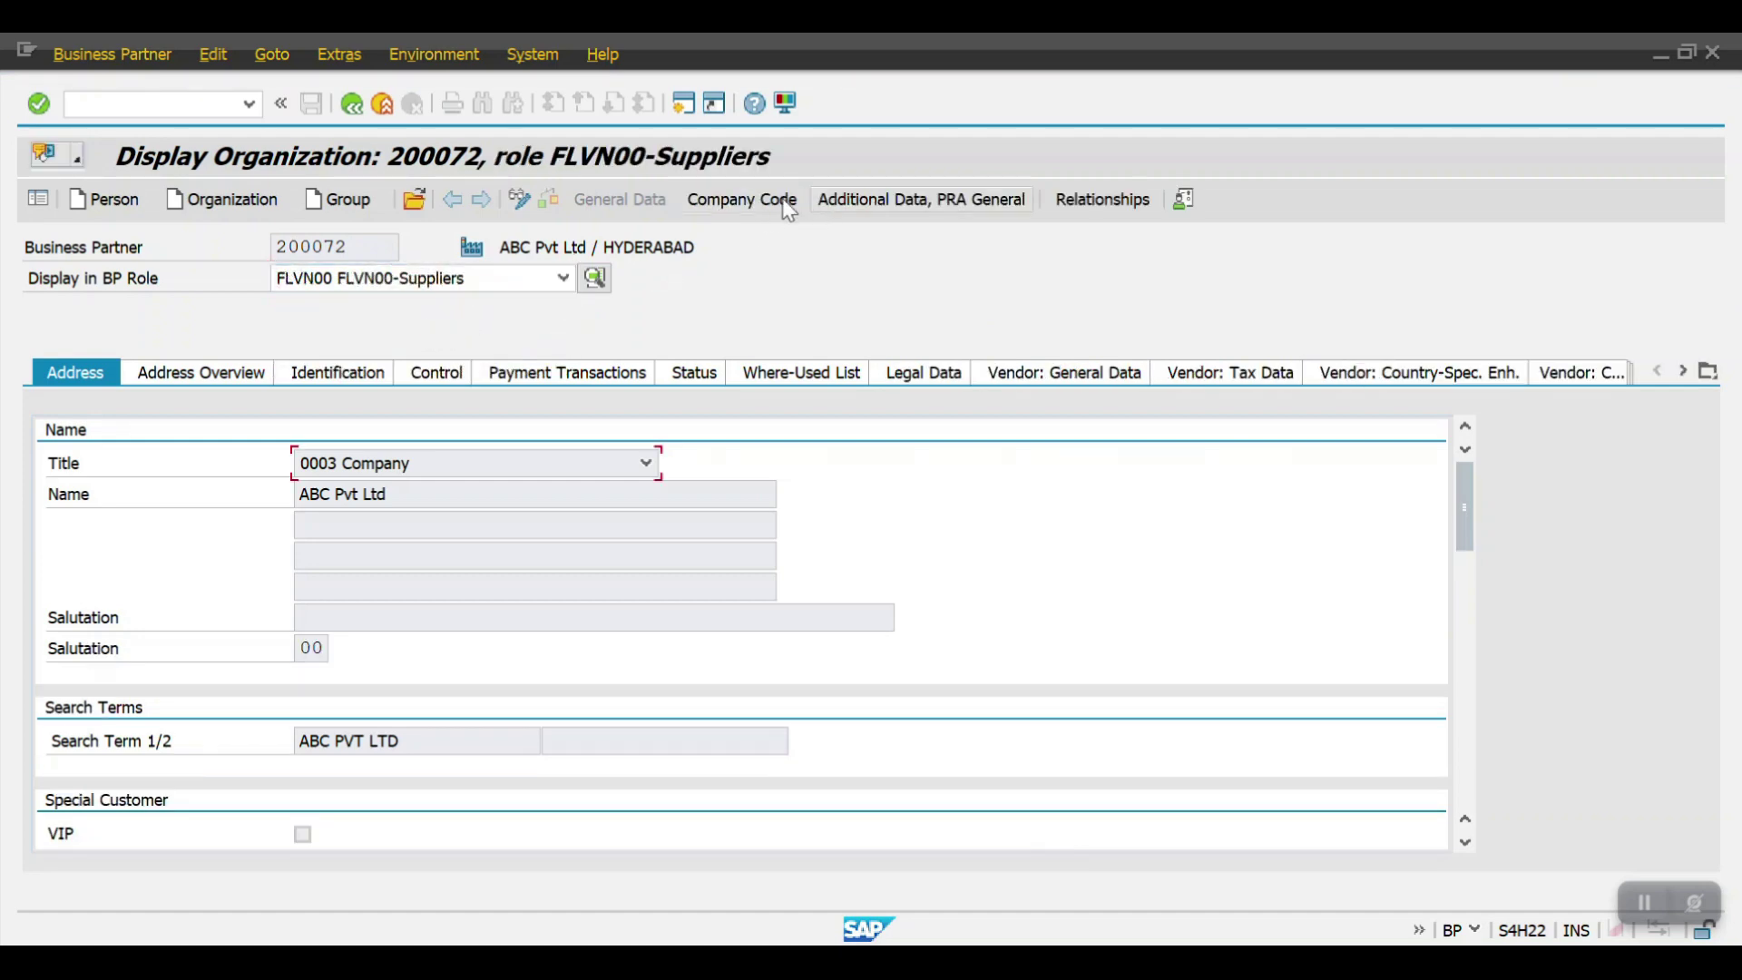
left_click(753, 204)
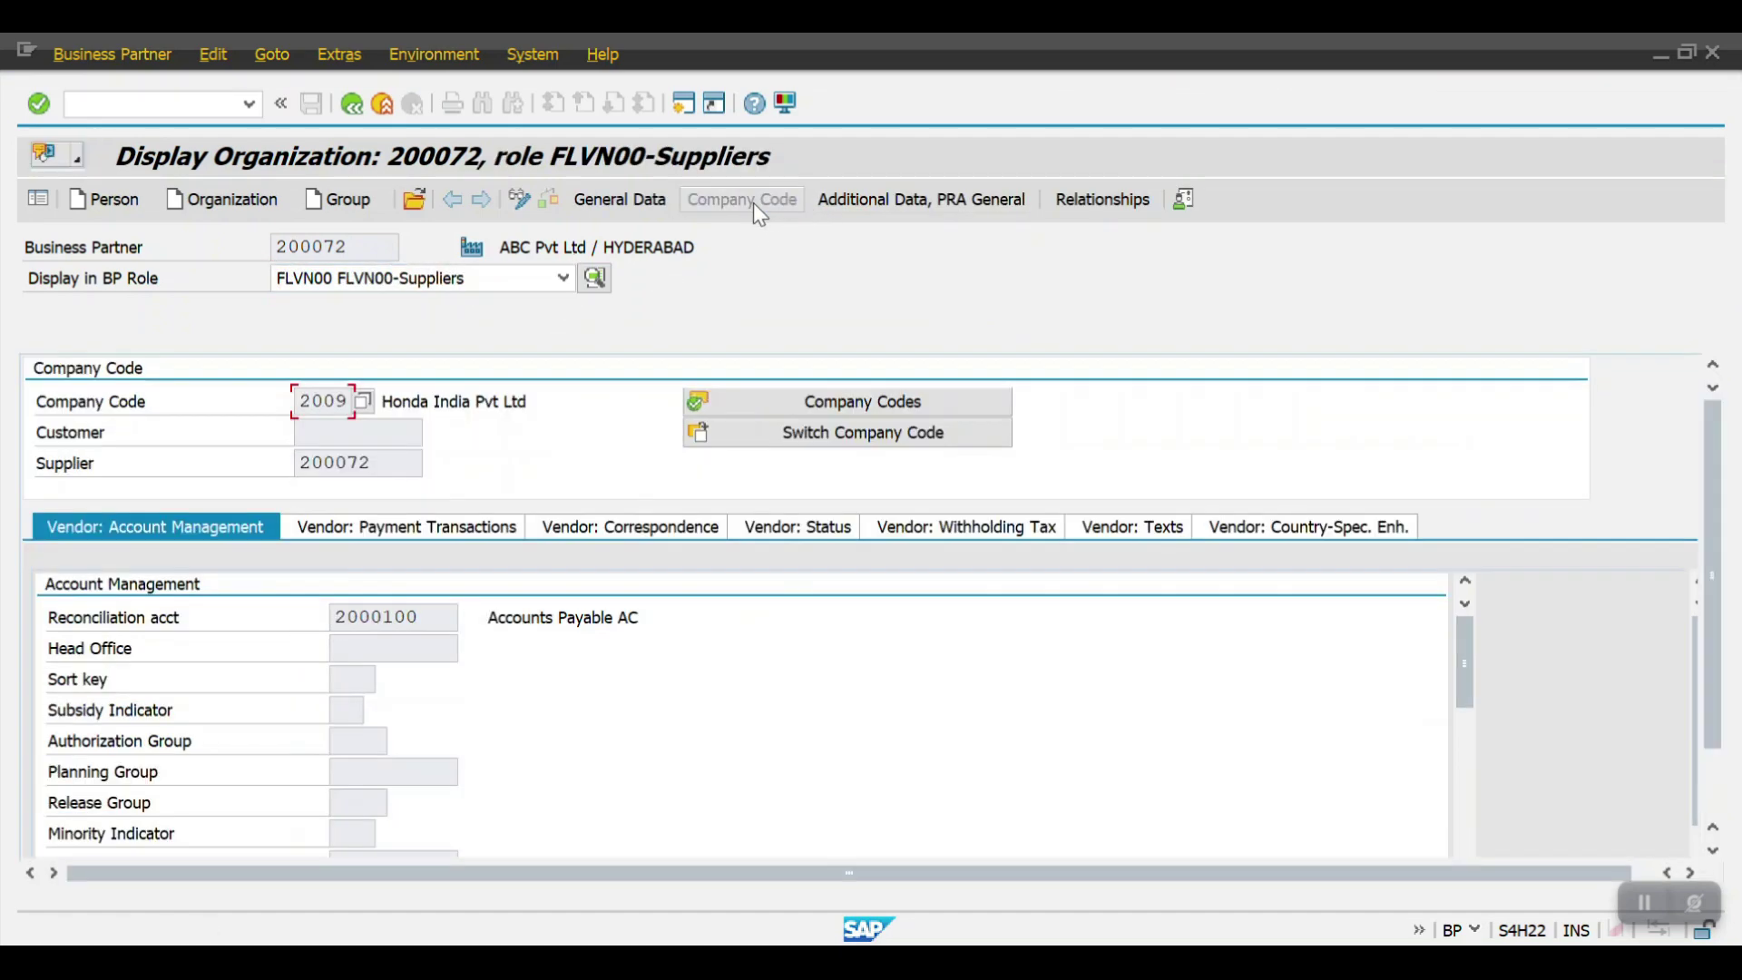
left_click(524, 200)
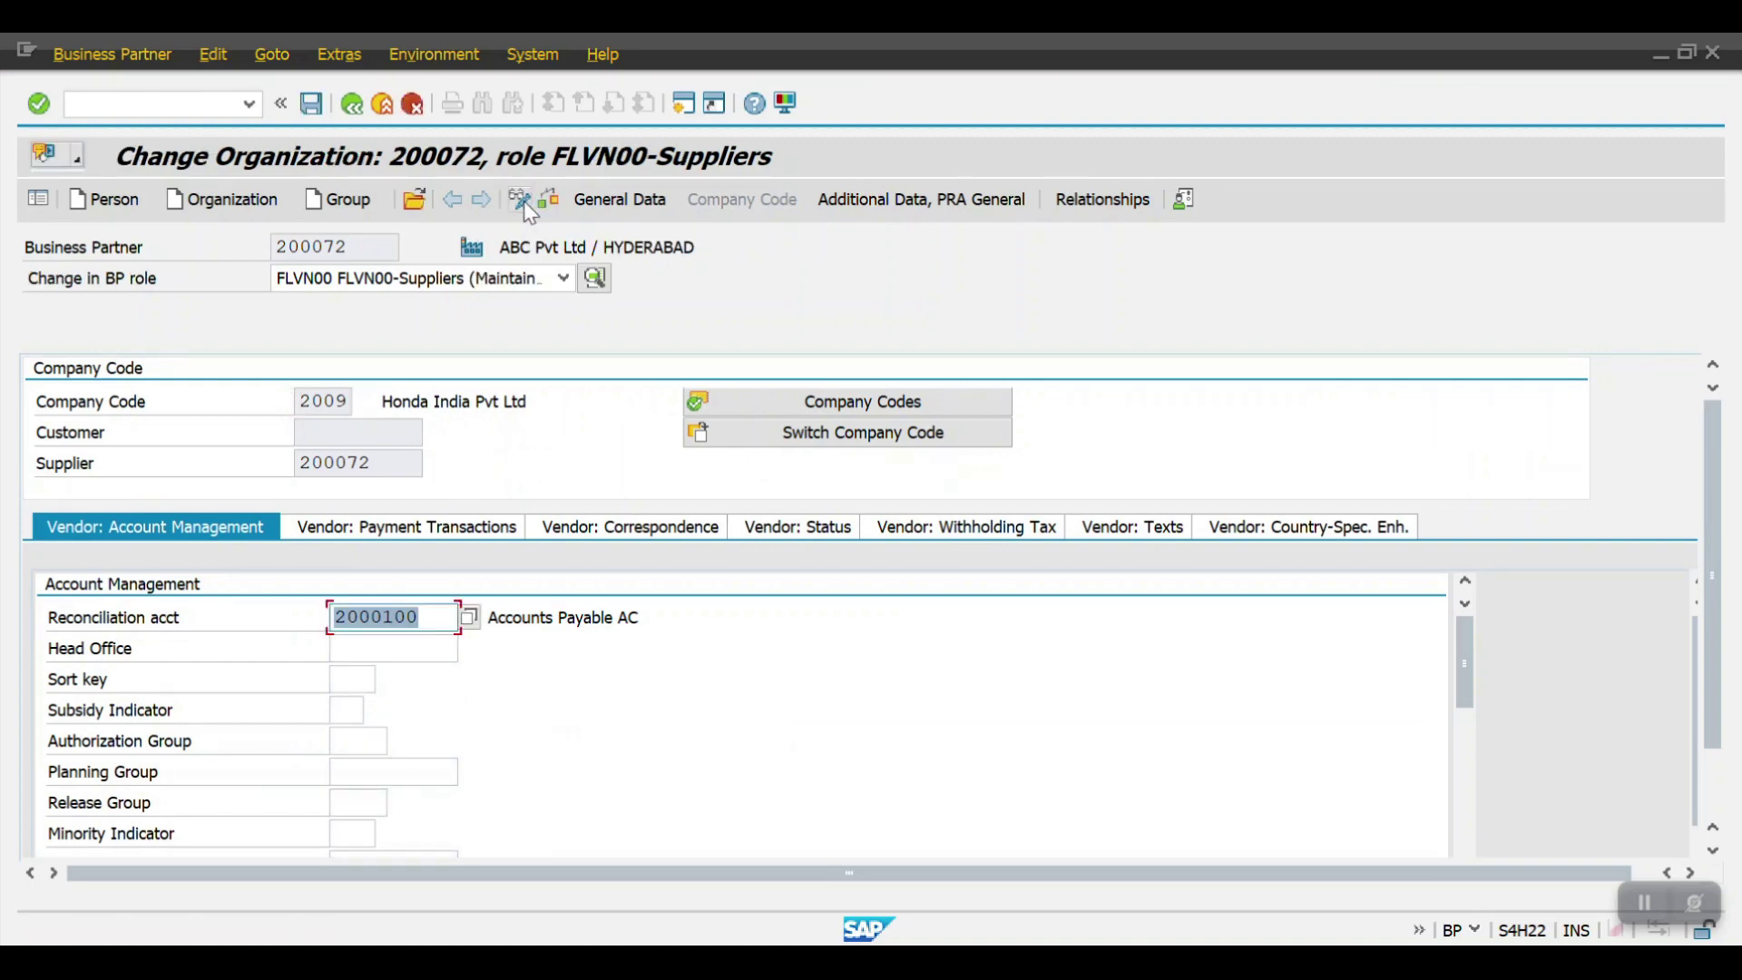
Set the supplier's terms of payment to H001 in the vendor payment transactions data and save the business partner.
left_click(415, 525)
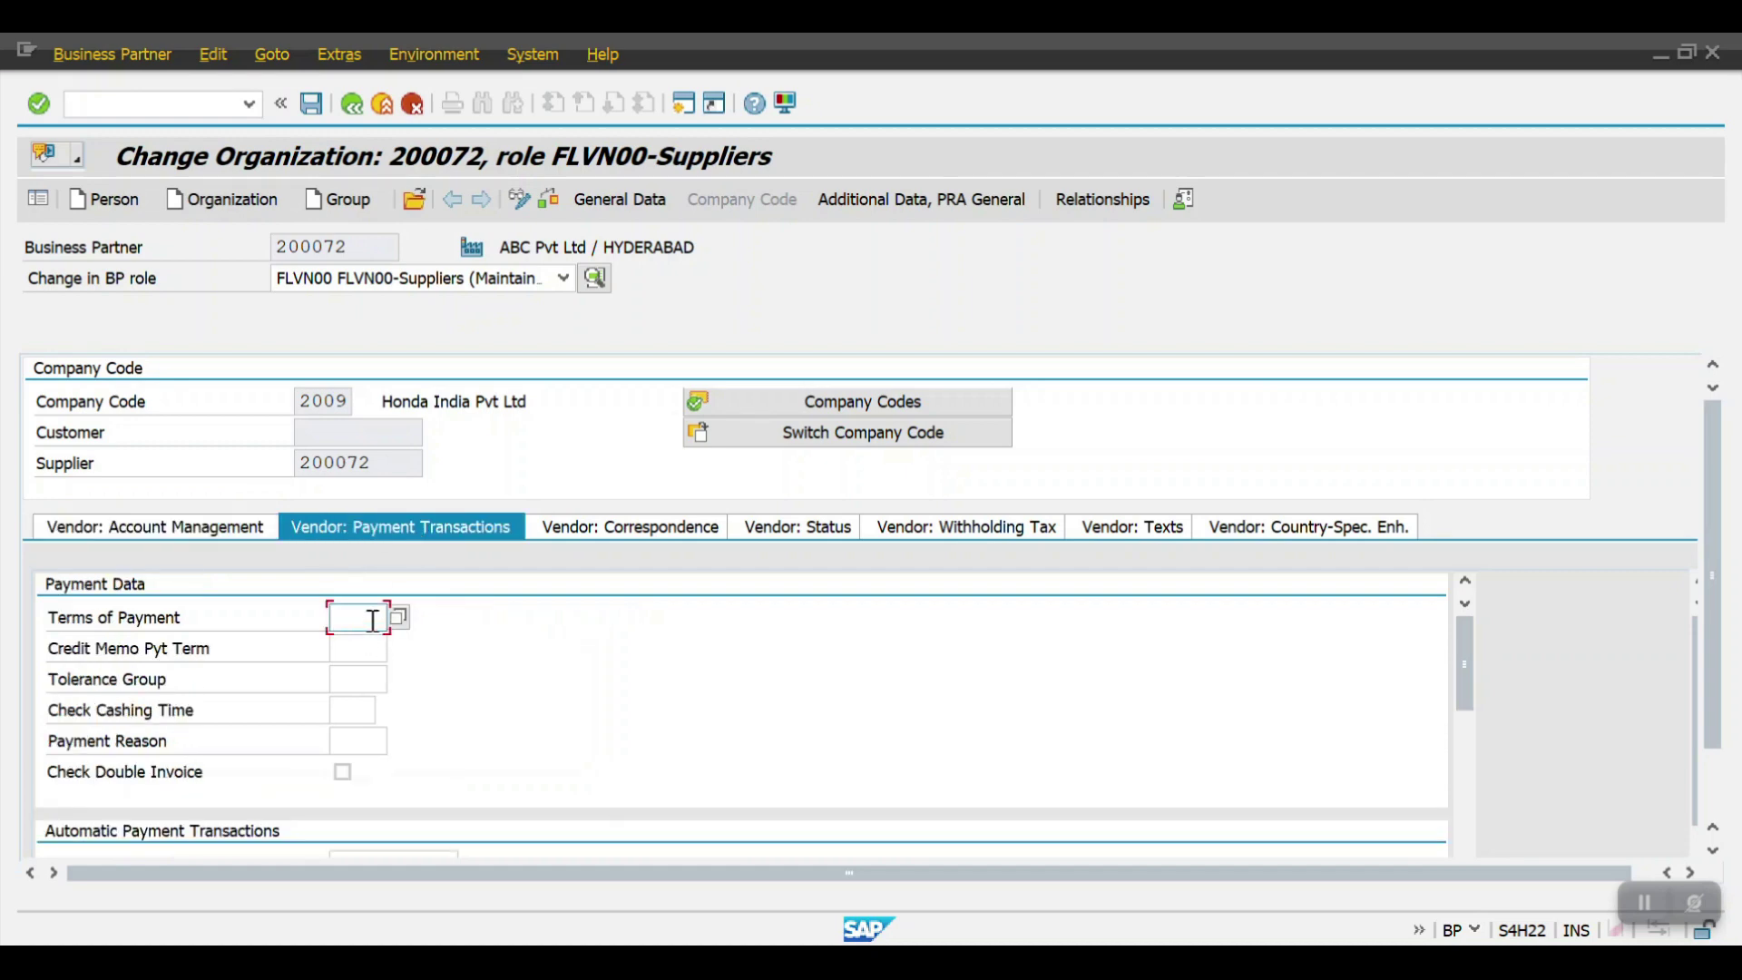
type("h001")
key("Return")
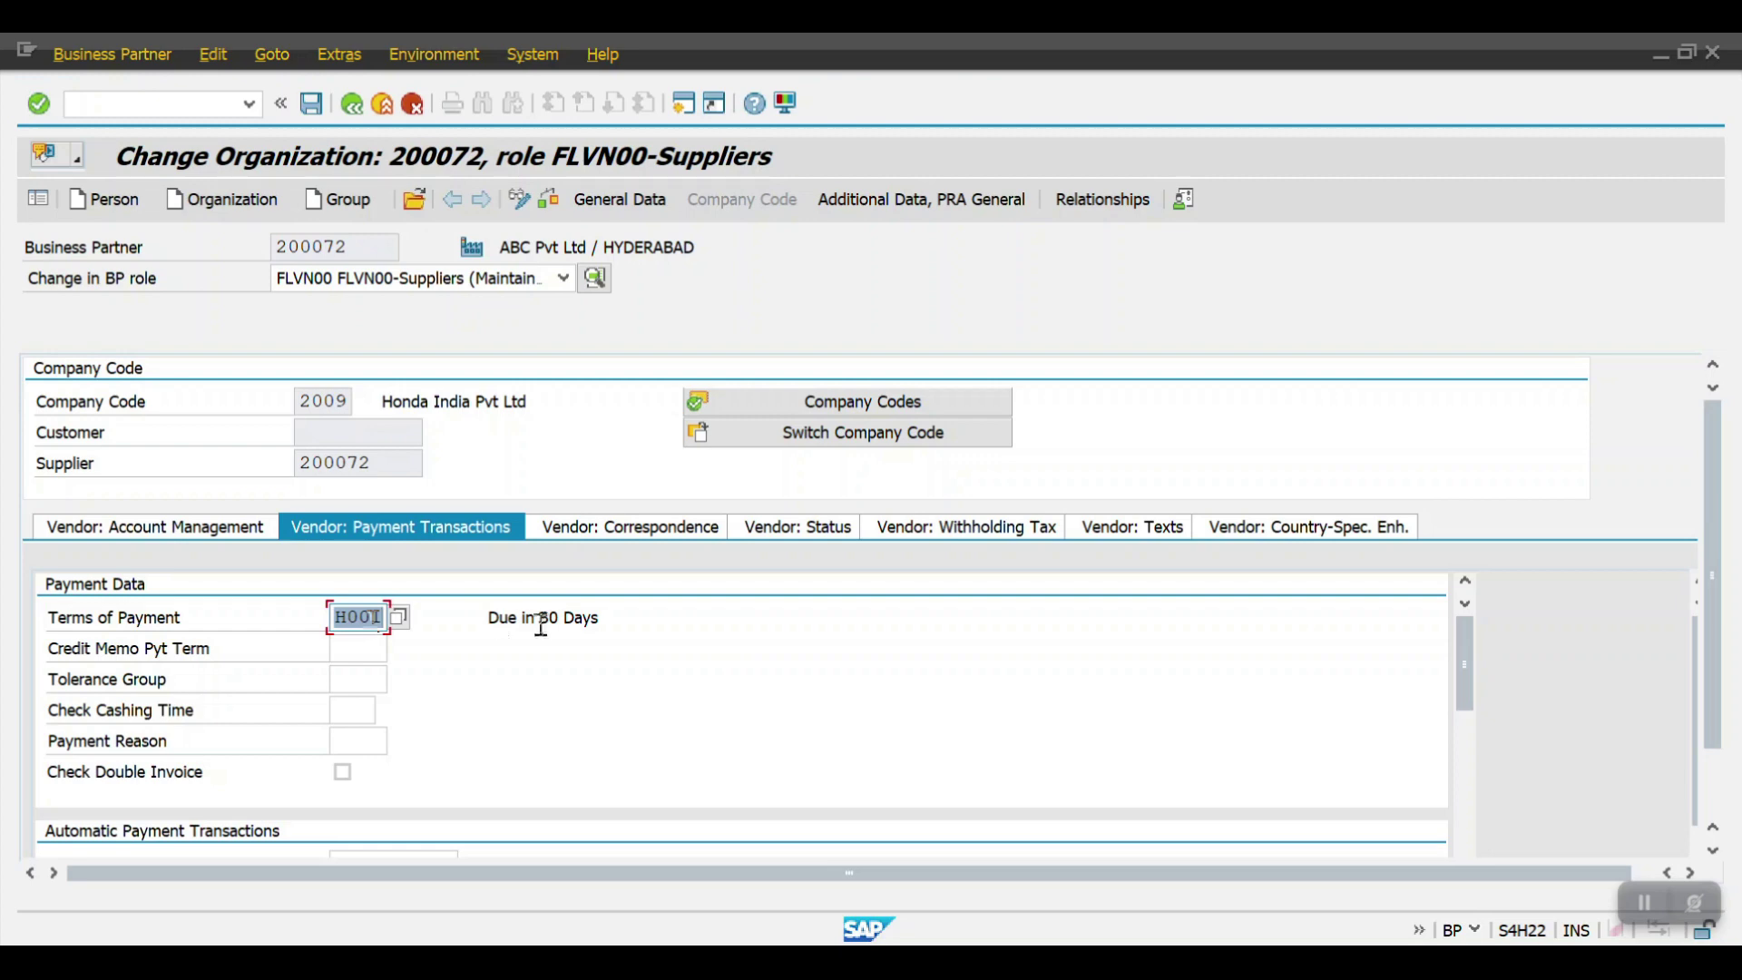
left_click(320, 111)
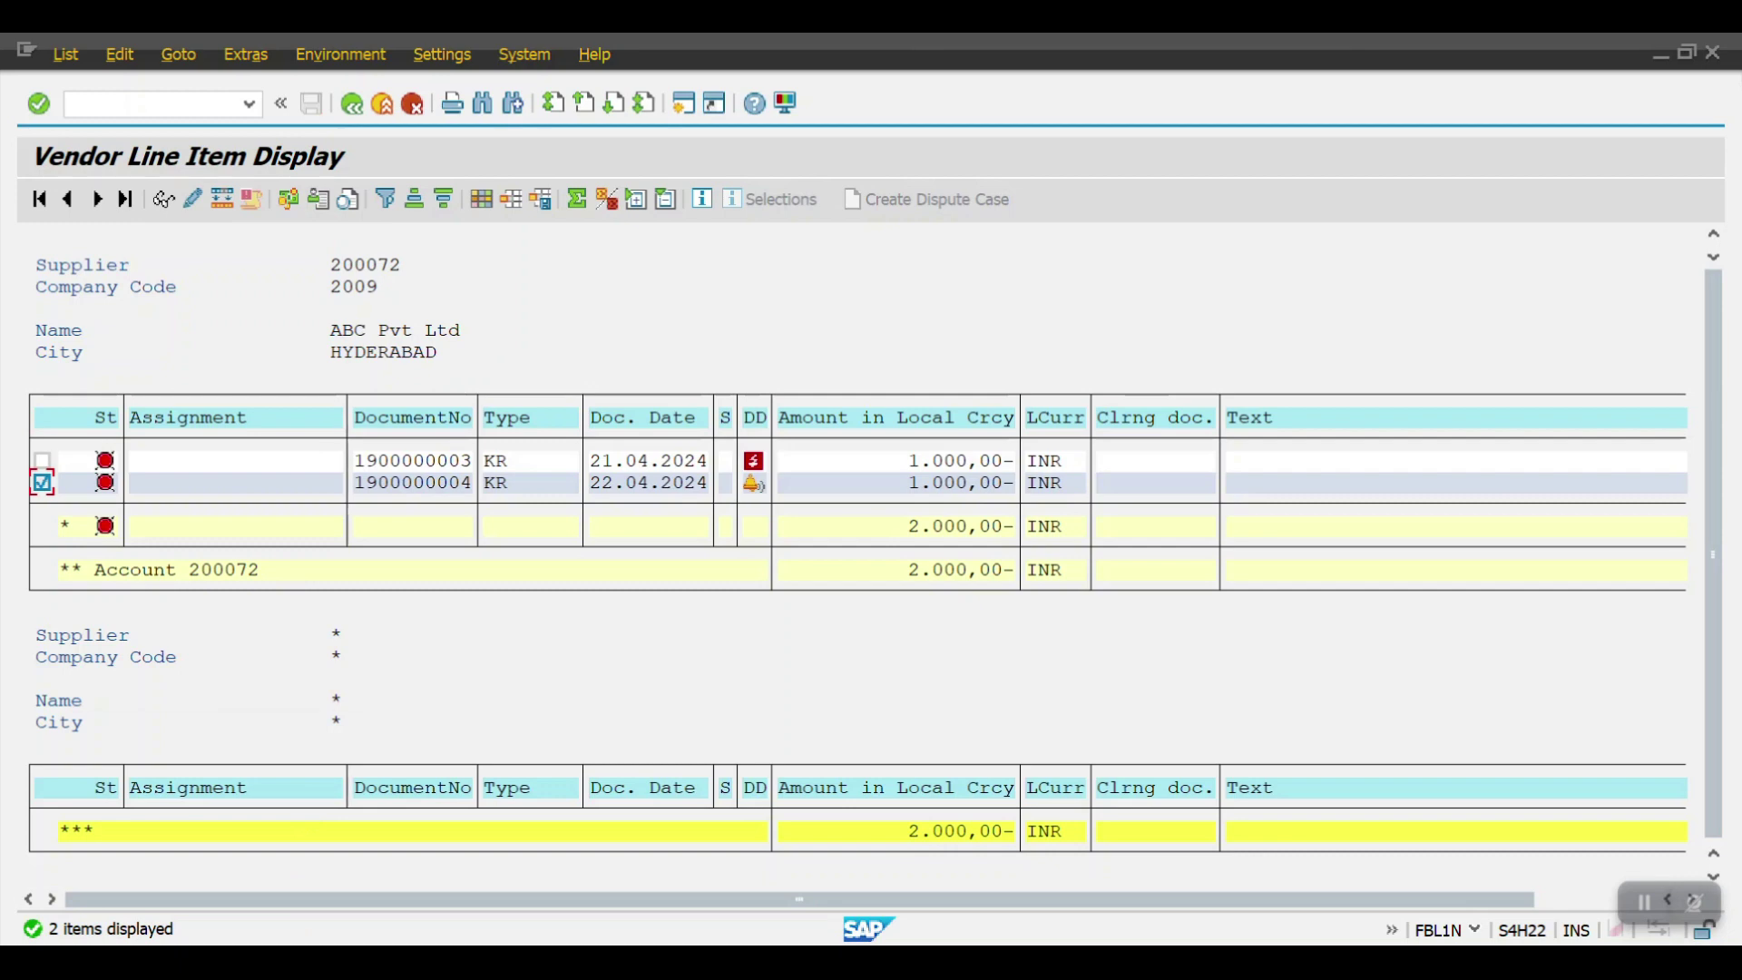
Return to the vendor invoice entry and fill in the number of supplier ABC Pvt Ltd and invoice date 22.04.2024.
left_click(618, 844)
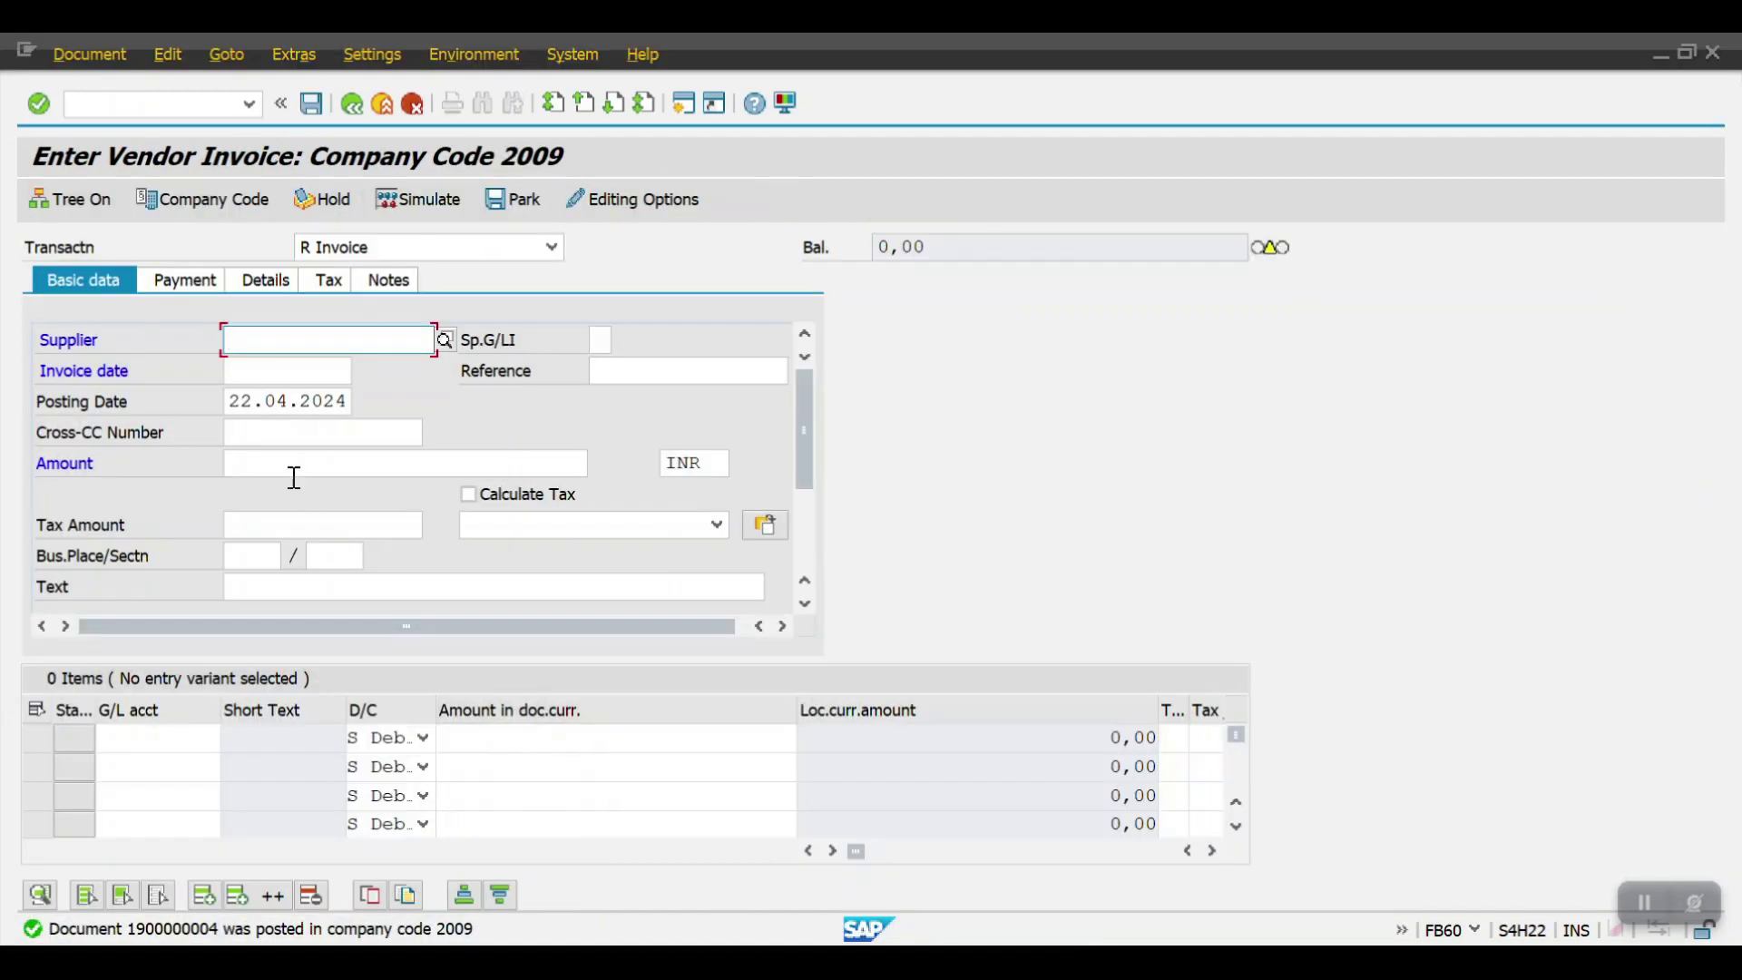
left_click(283, 342)
left_click(273, 360)
left_click(287, 370)
left_click(300, 395)
Set the invoice reference to INV-01 30DAYS1 and the amount to 5000 INR.
left_click(689, 368)
left_click(687, 390)
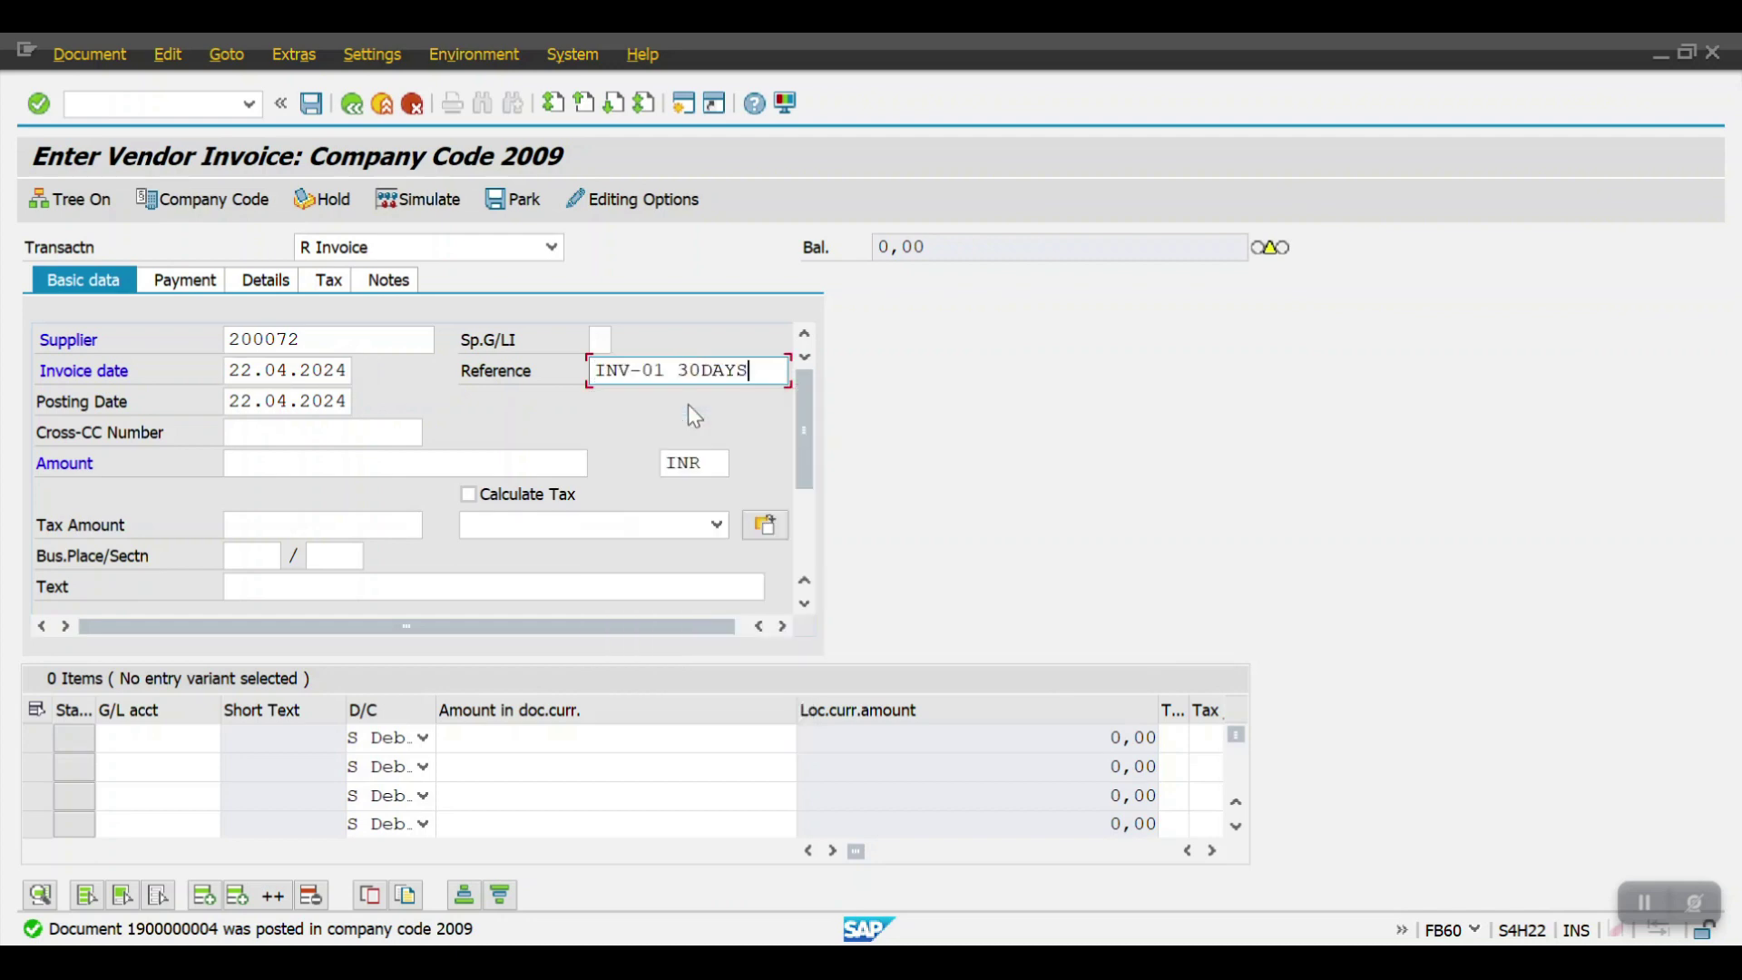
type("1")
left_click(283, 464)
left_click(290, 510)
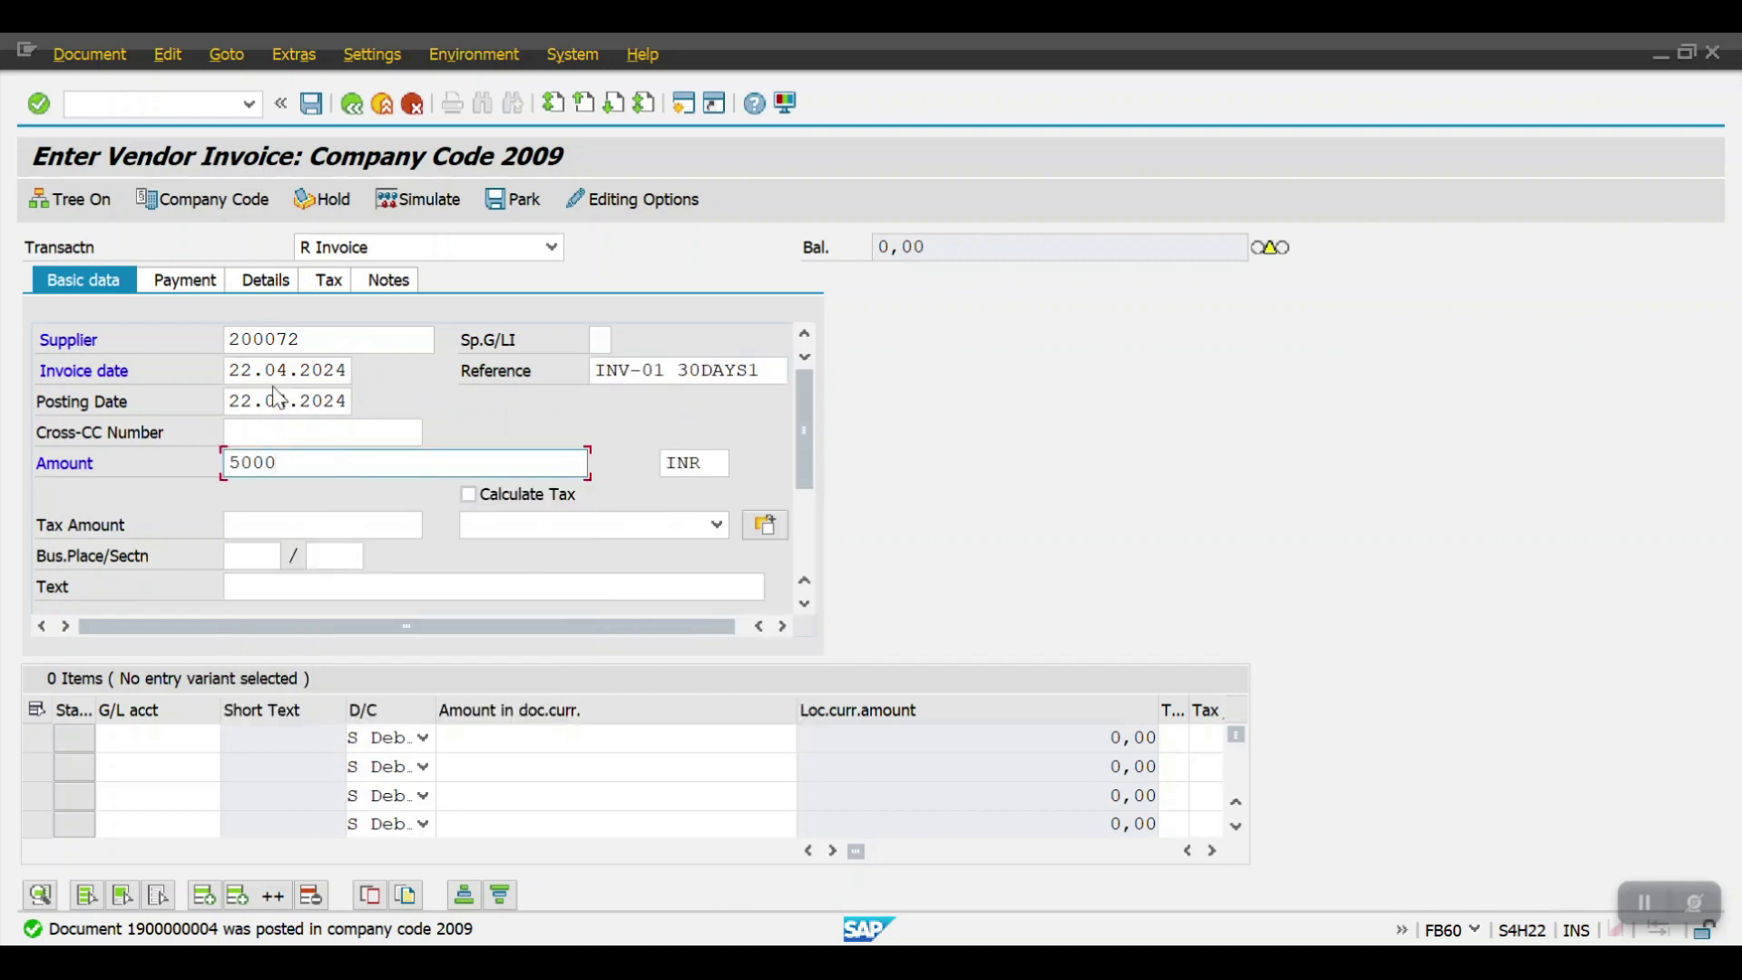
key("Return")
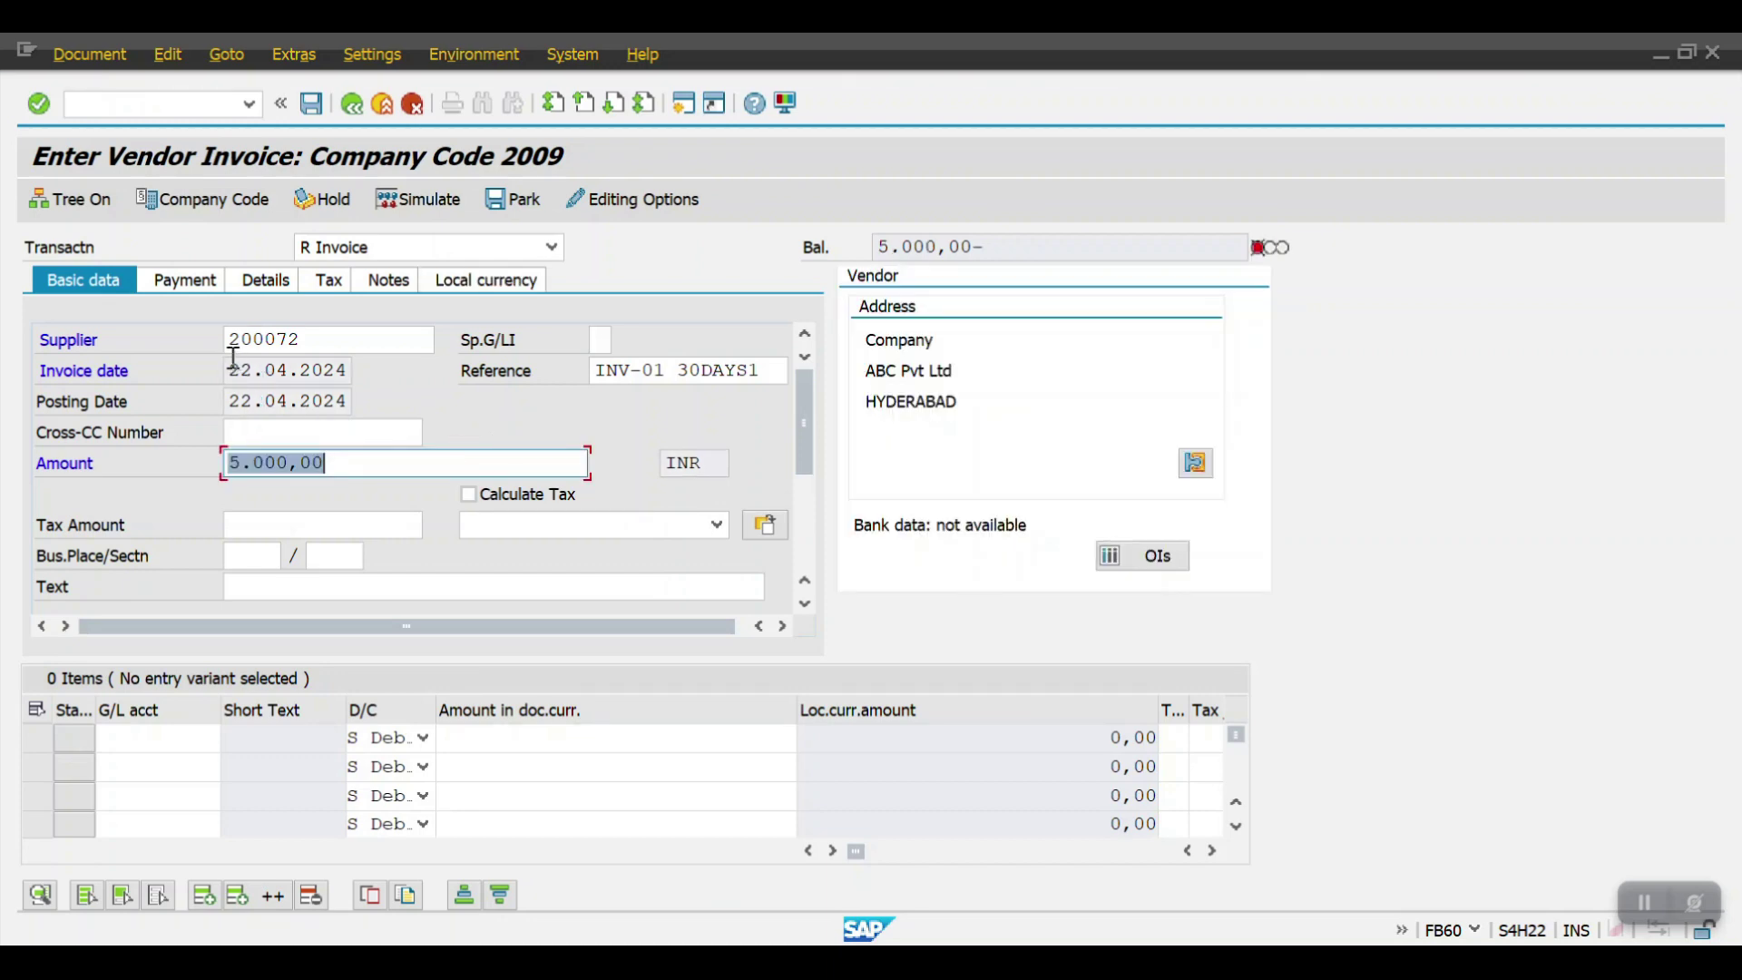
Check the defaulted payment terms and due date of the invoice, and leave the entry without posting using /n.
left_click(190, 282)
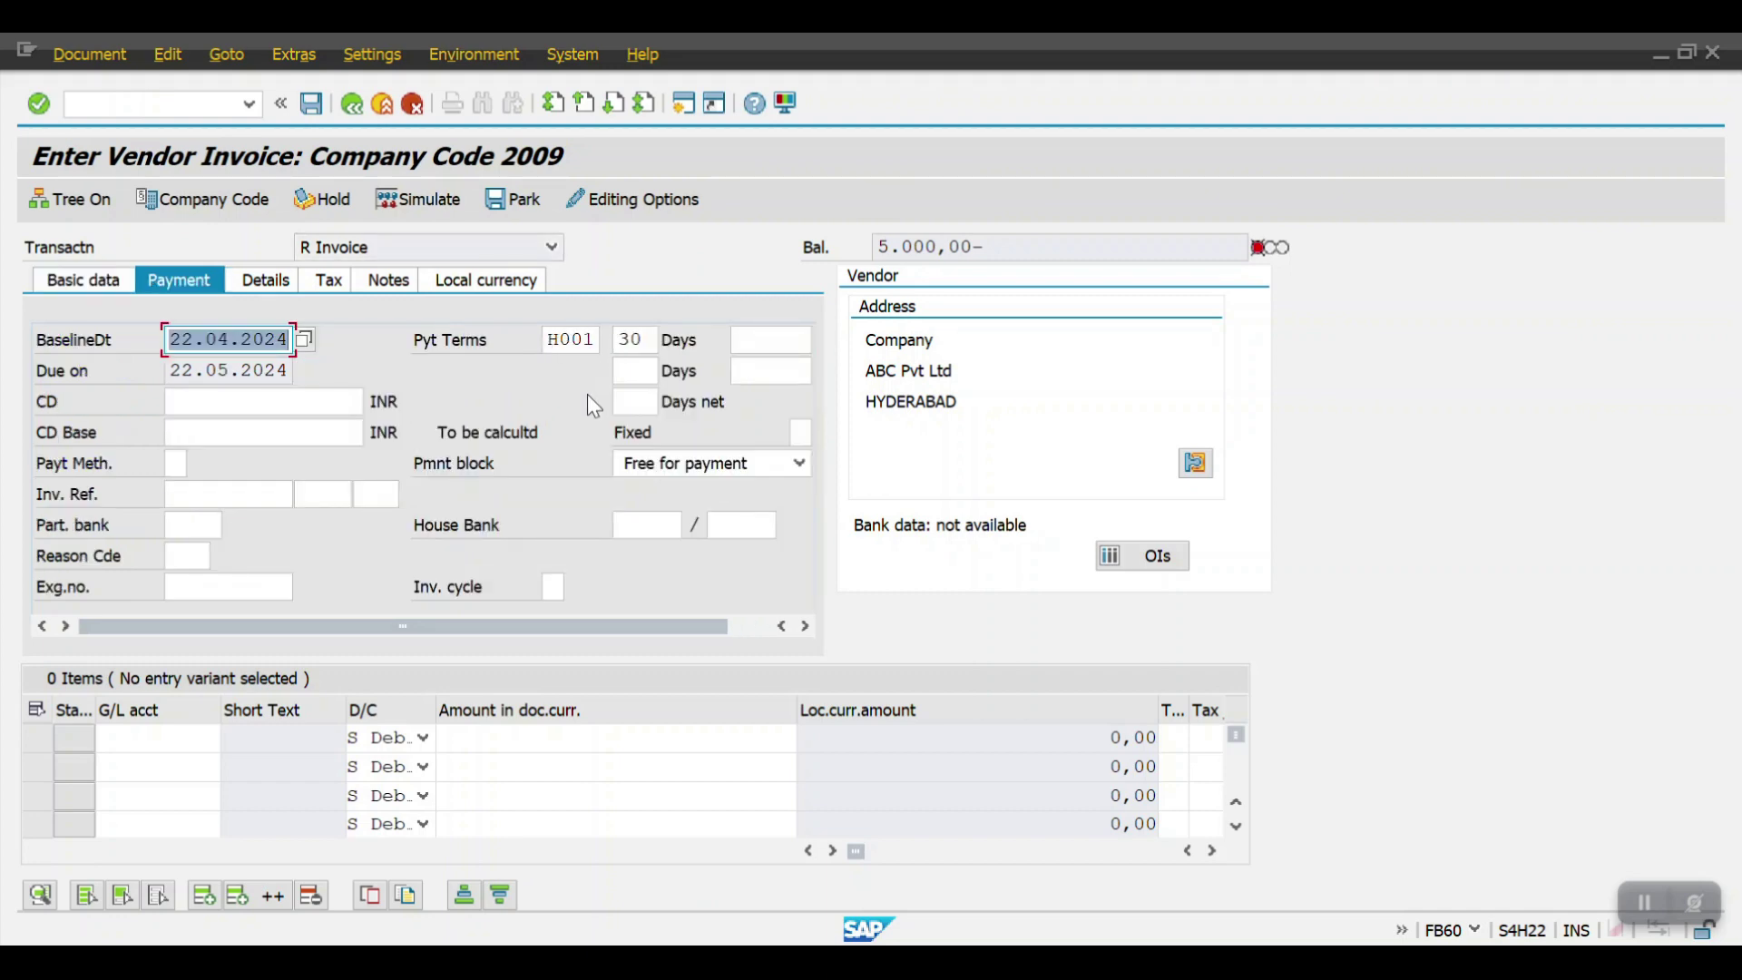
left_click(168, 106)
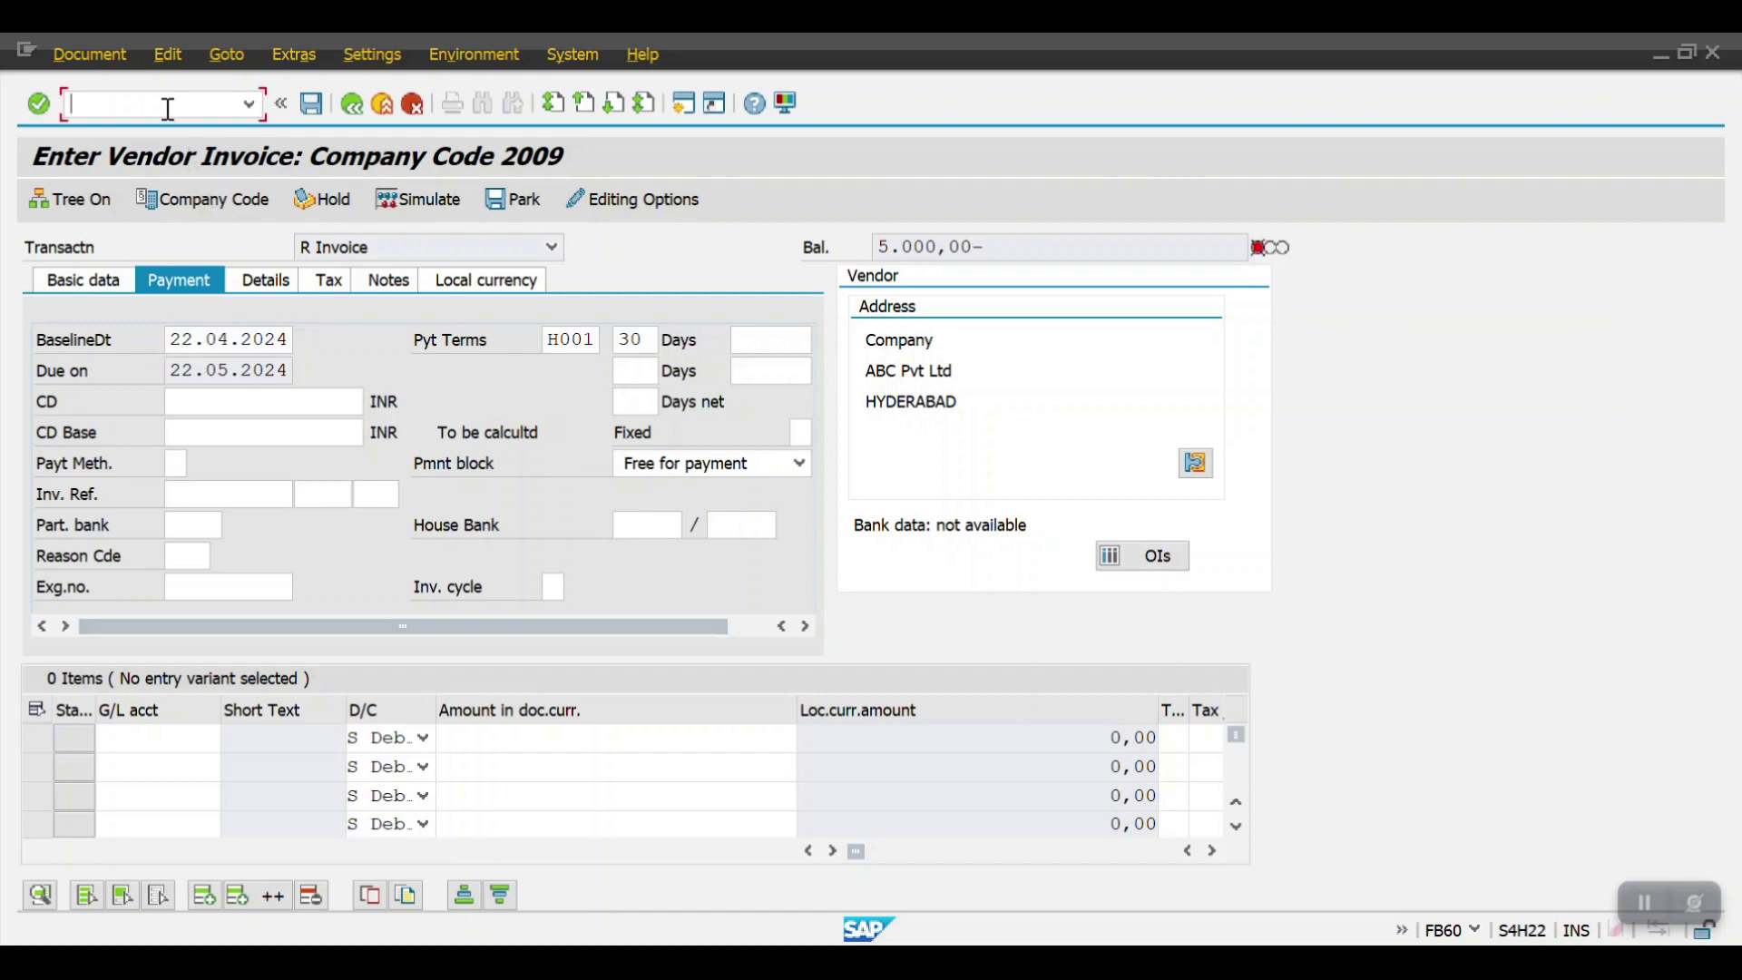
type("/n")
key("Return")
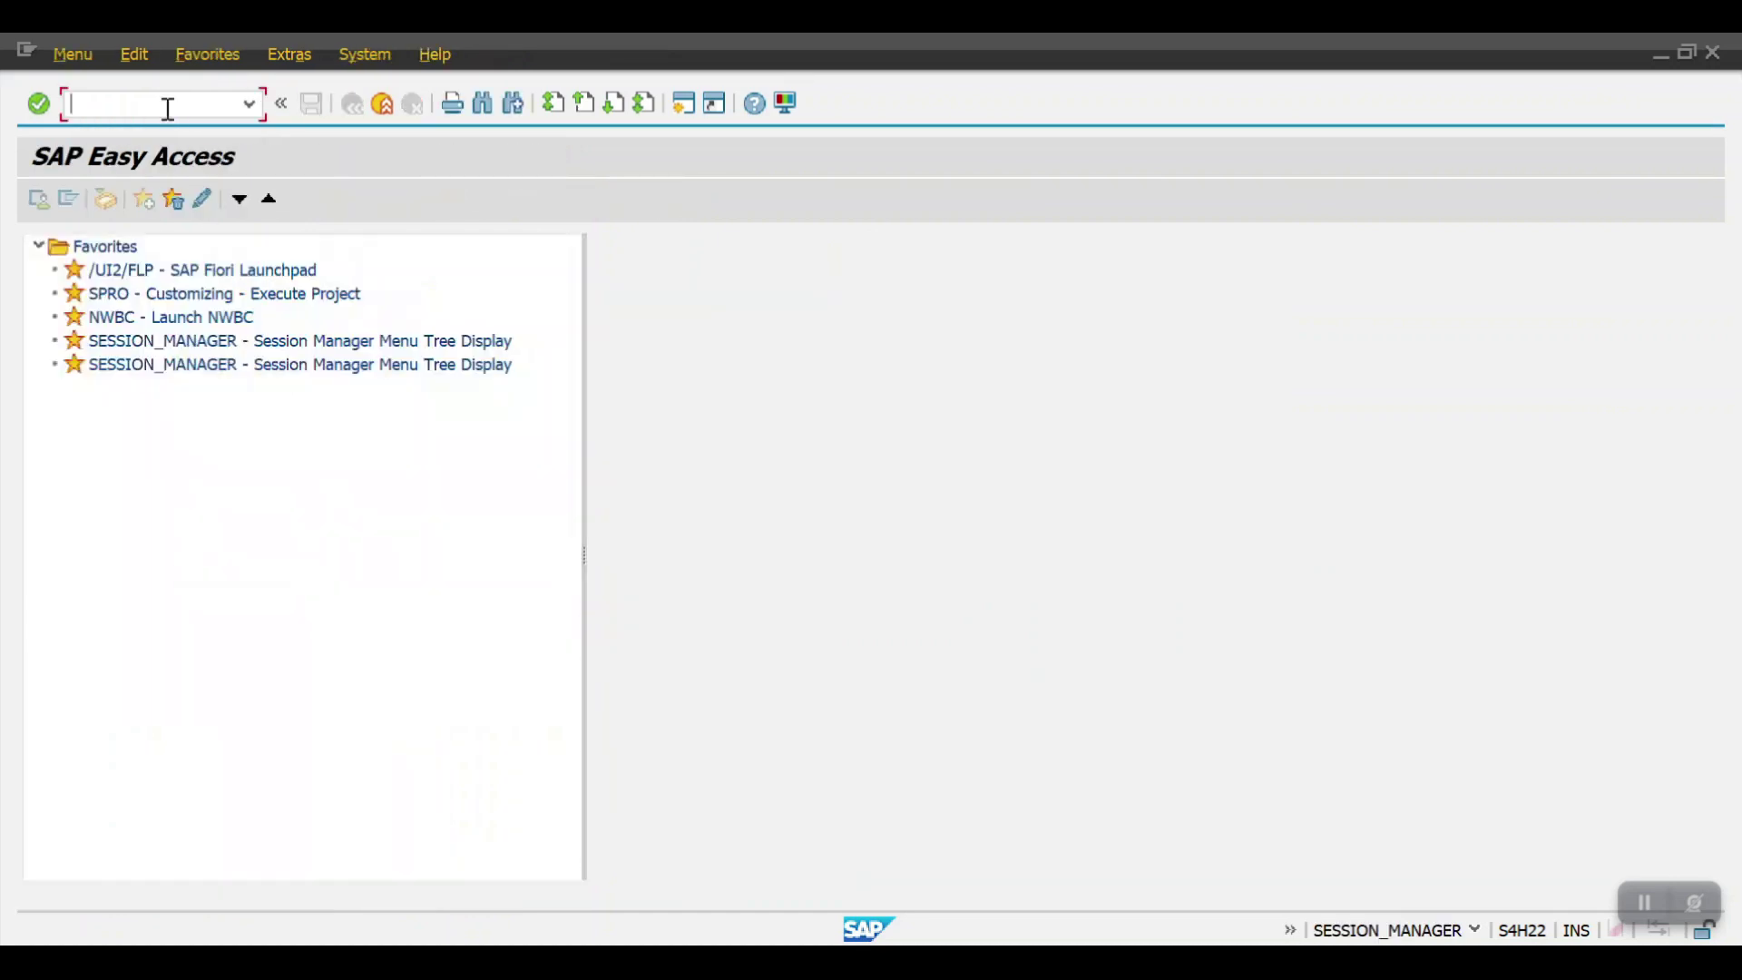
Switch back to the OBB8 session and review the details of payment term H001.
mouse_move(529, 962)
left_click(303, 900)
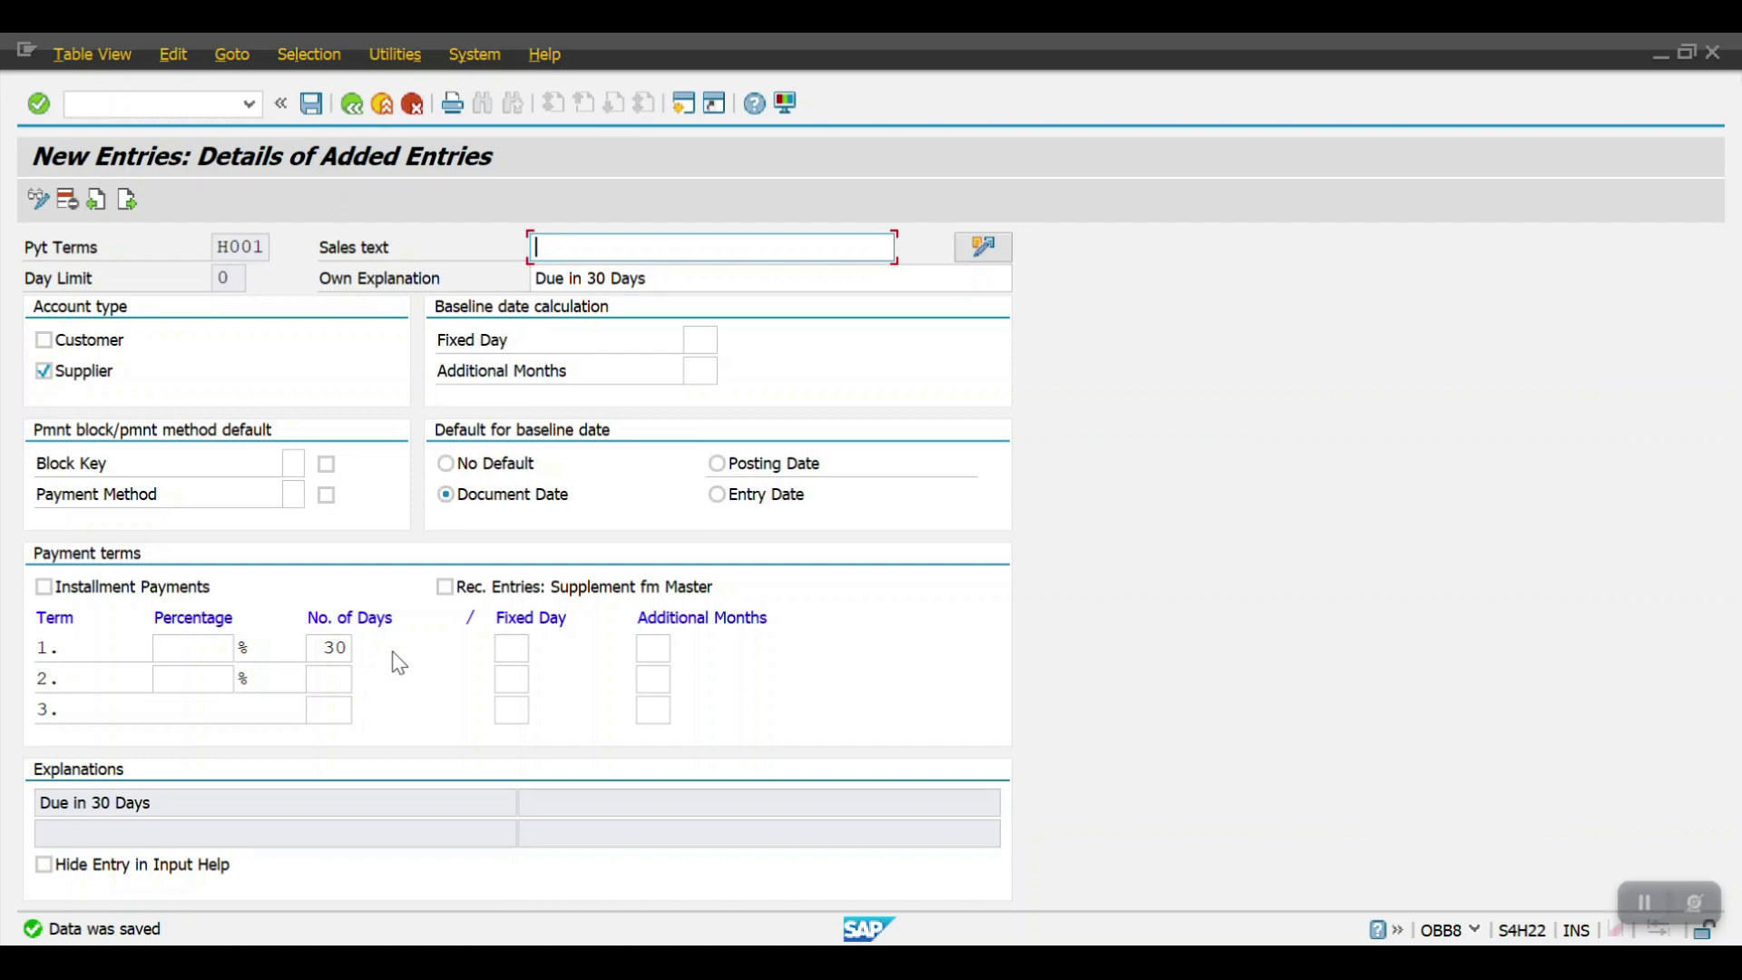
Start a new payment terms entry H002 with the own explanation 60 DAYS.
left_click(363, 114)
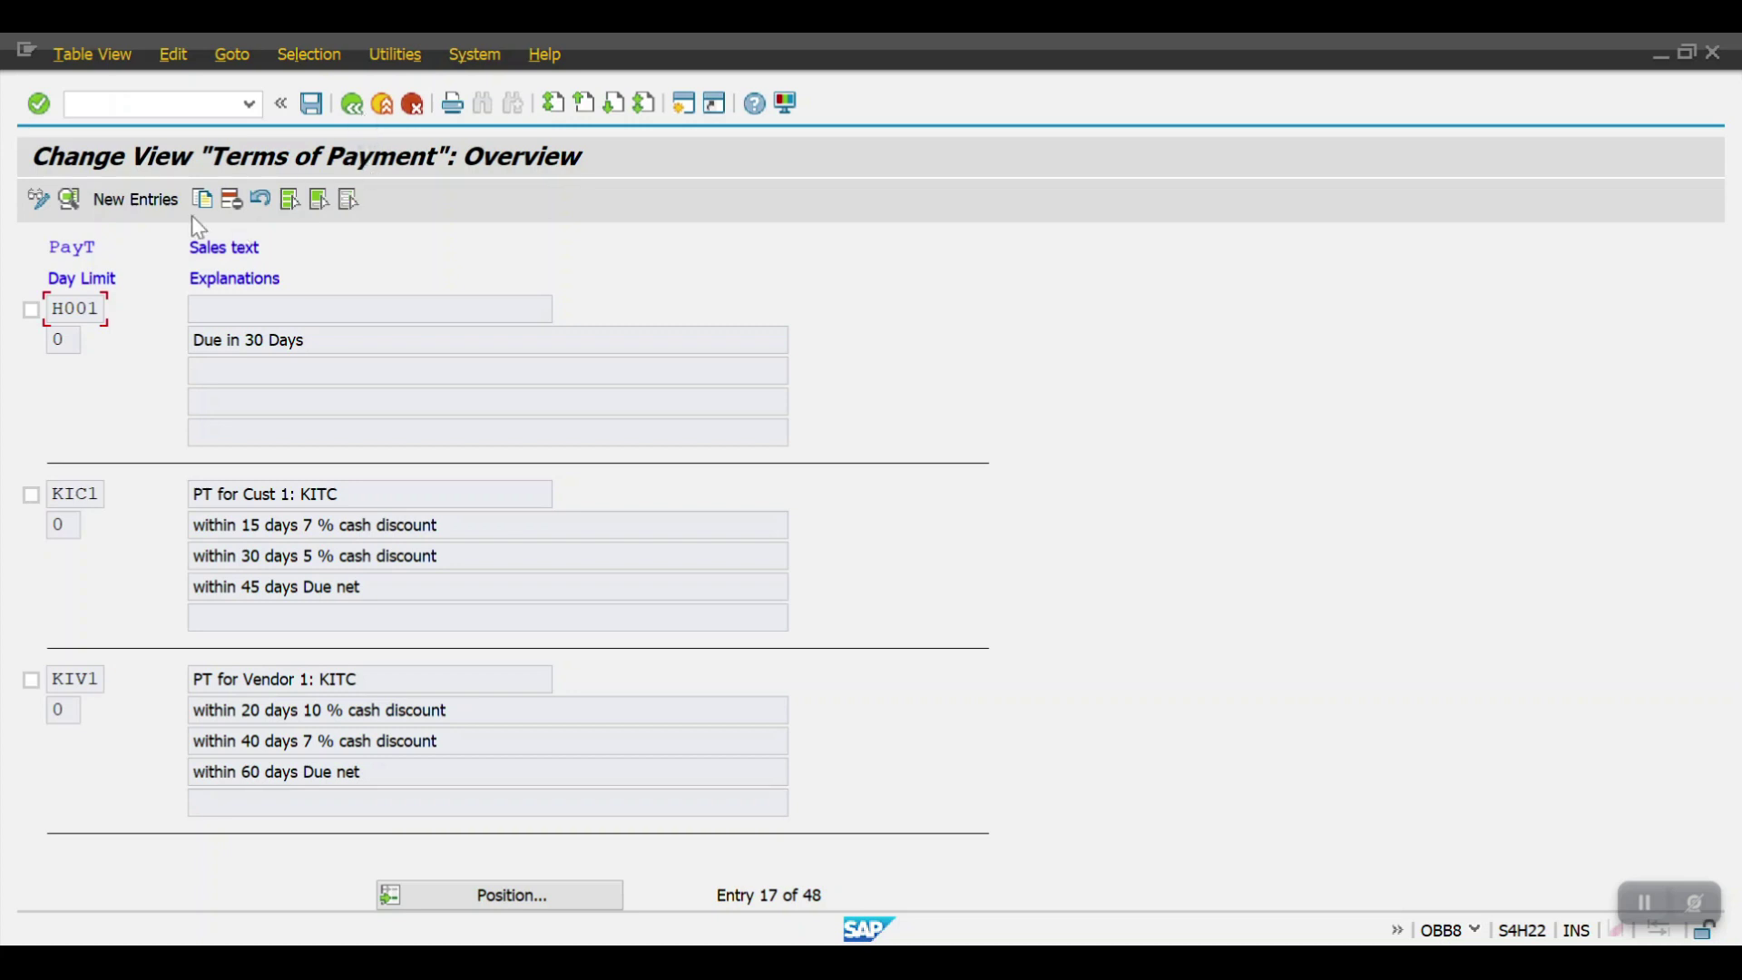
left_click(138, 203)
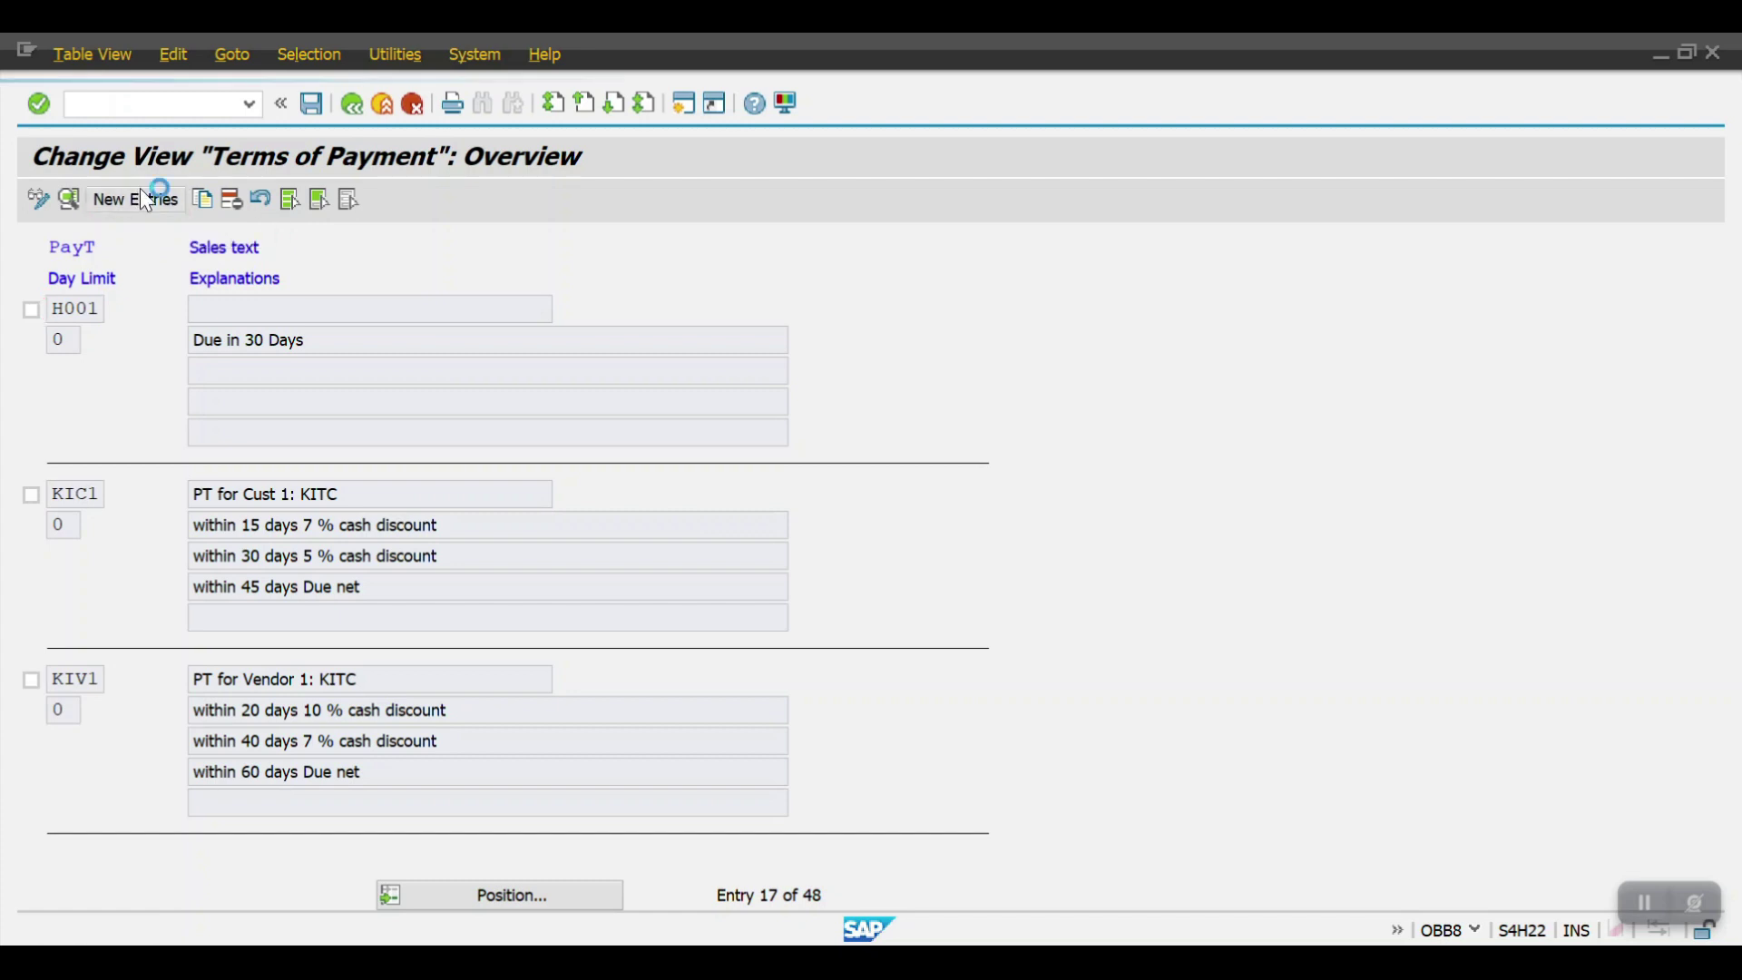
left_click(253, 248)
left_click(255, 243)
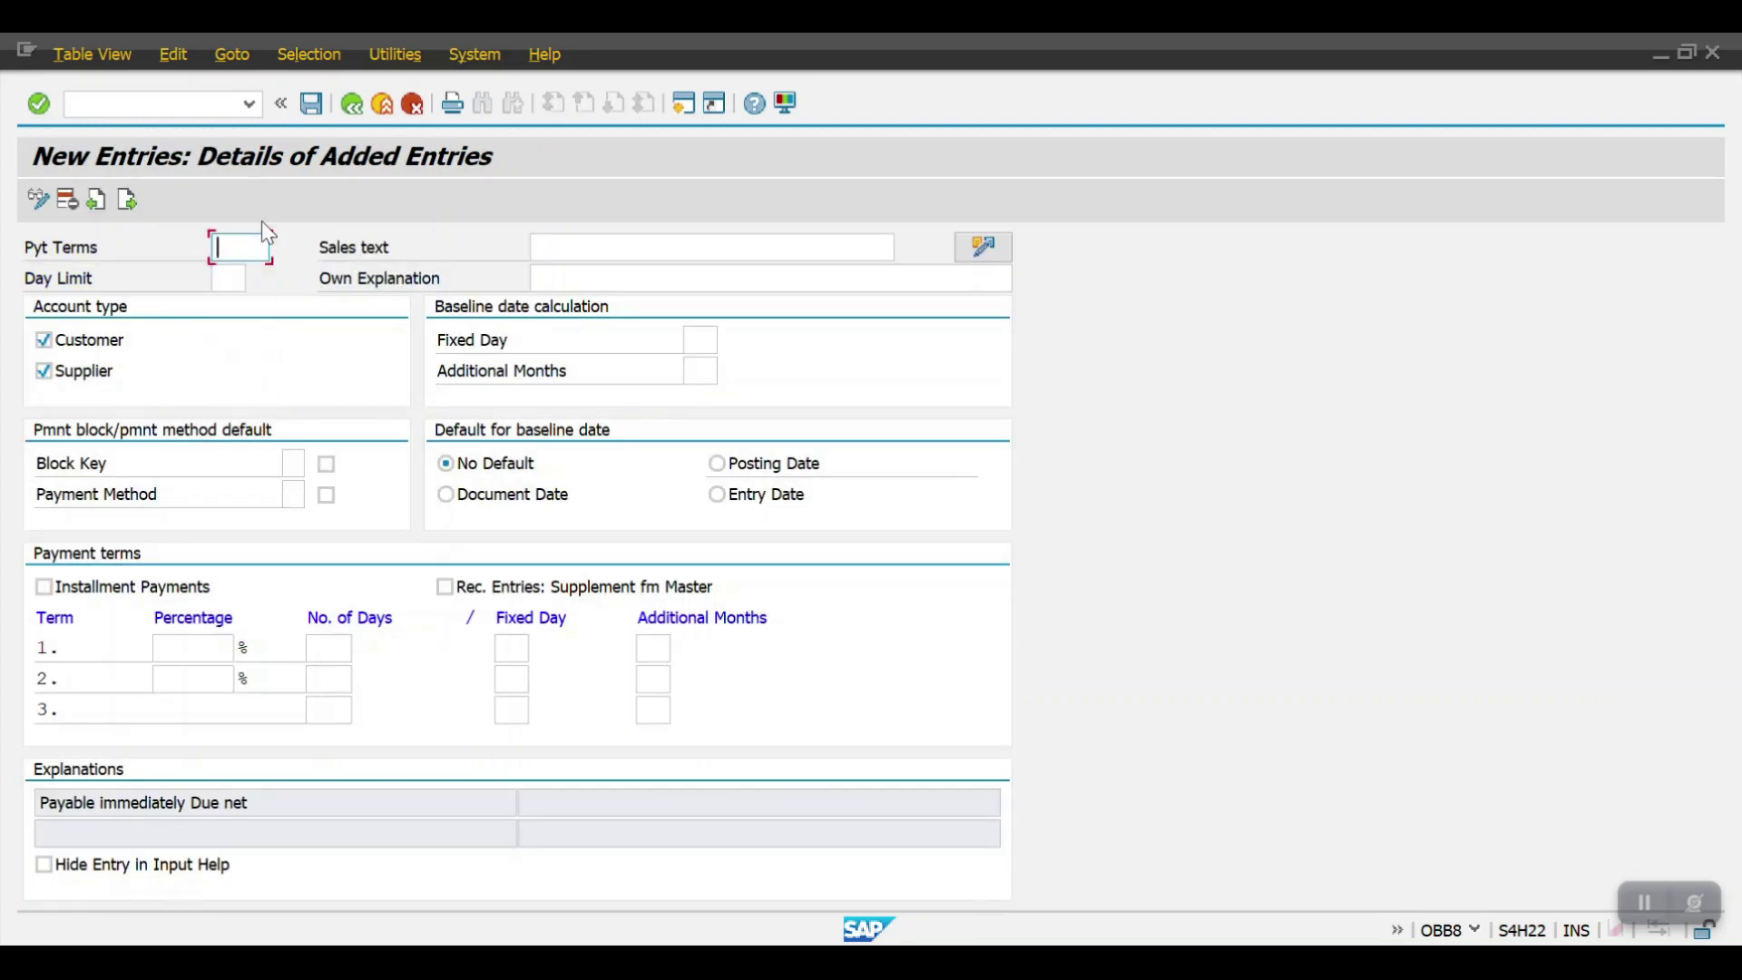
type("H002")
key("Tab")
key("Tab")
type("60 DAT")
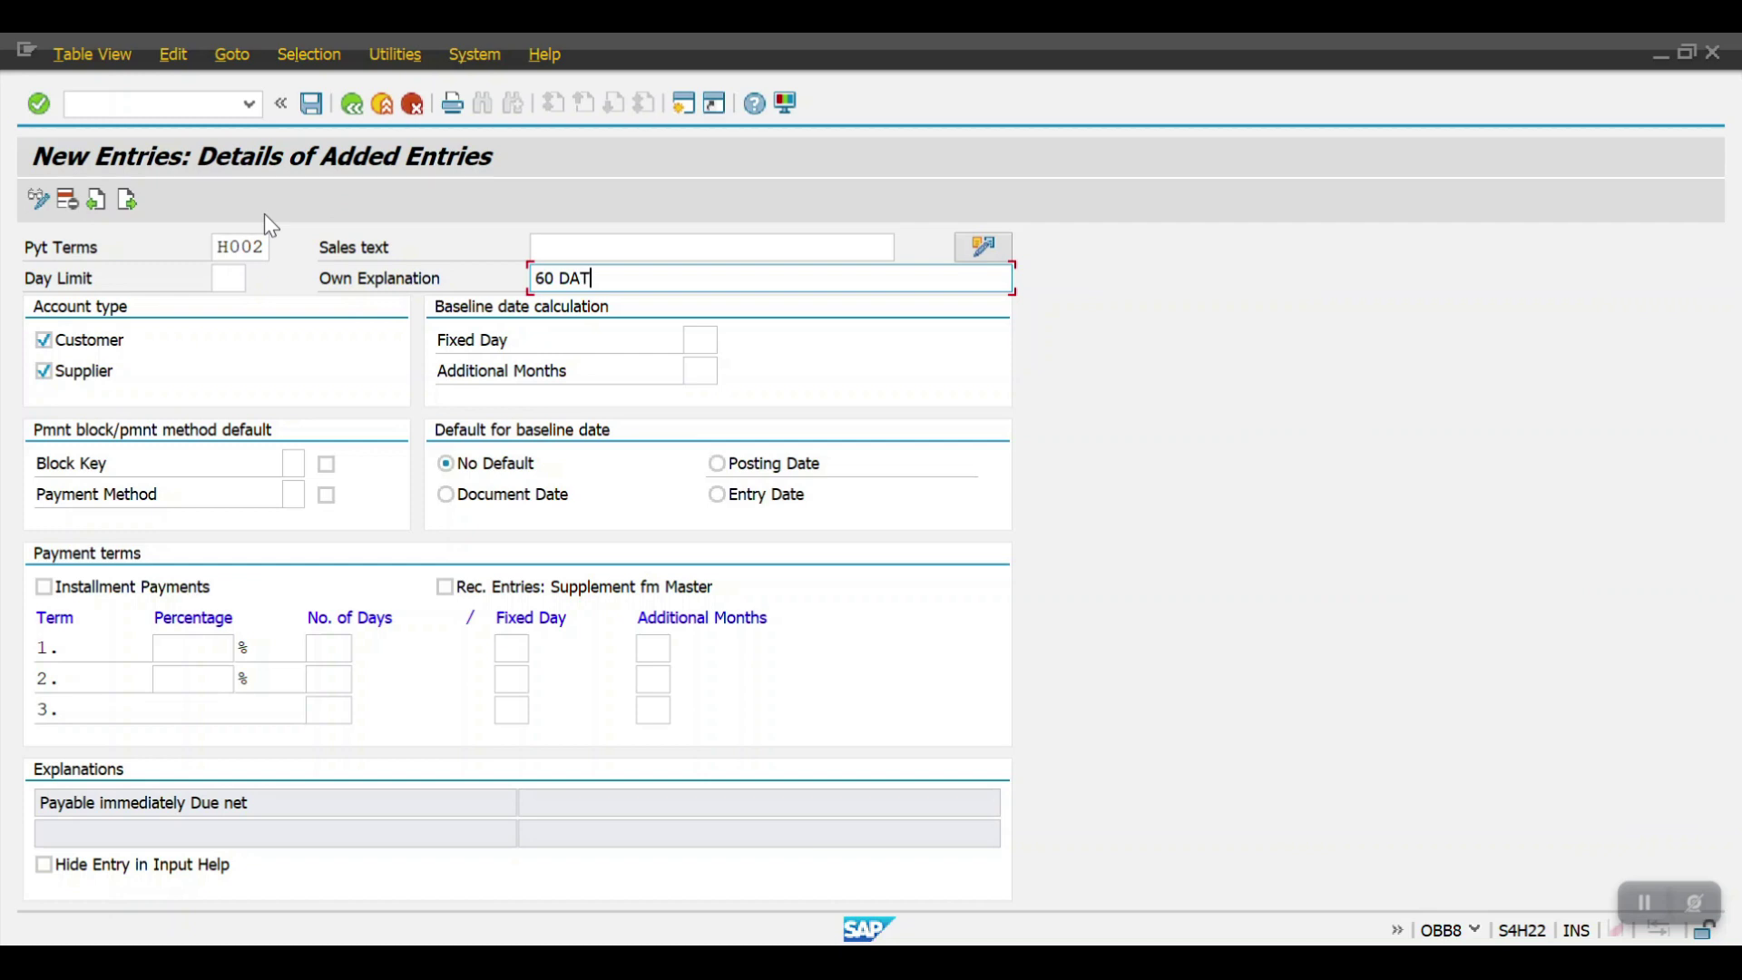
key("BackSpace")
type("YS")
Default the baseline date of H002 to the document date, set its first term to 60 days, and save.
left_click(471, 497)
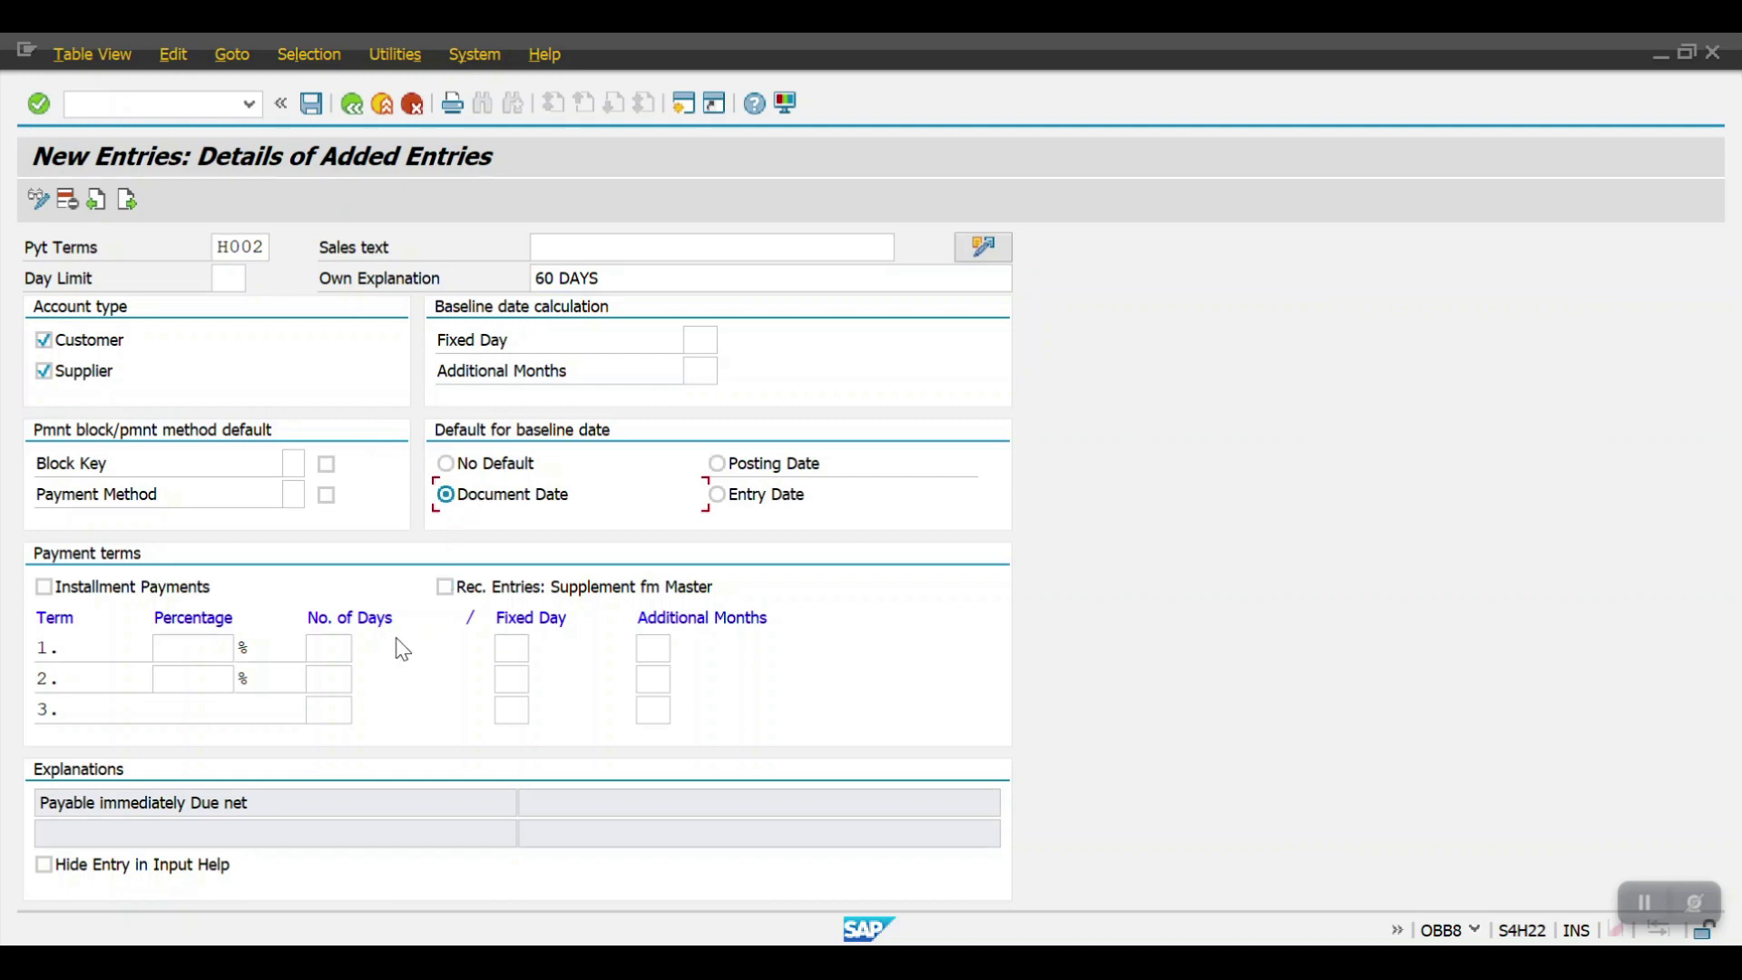
left_click(337, 647)
type("60")
key("Return")
key("ctrl+s")
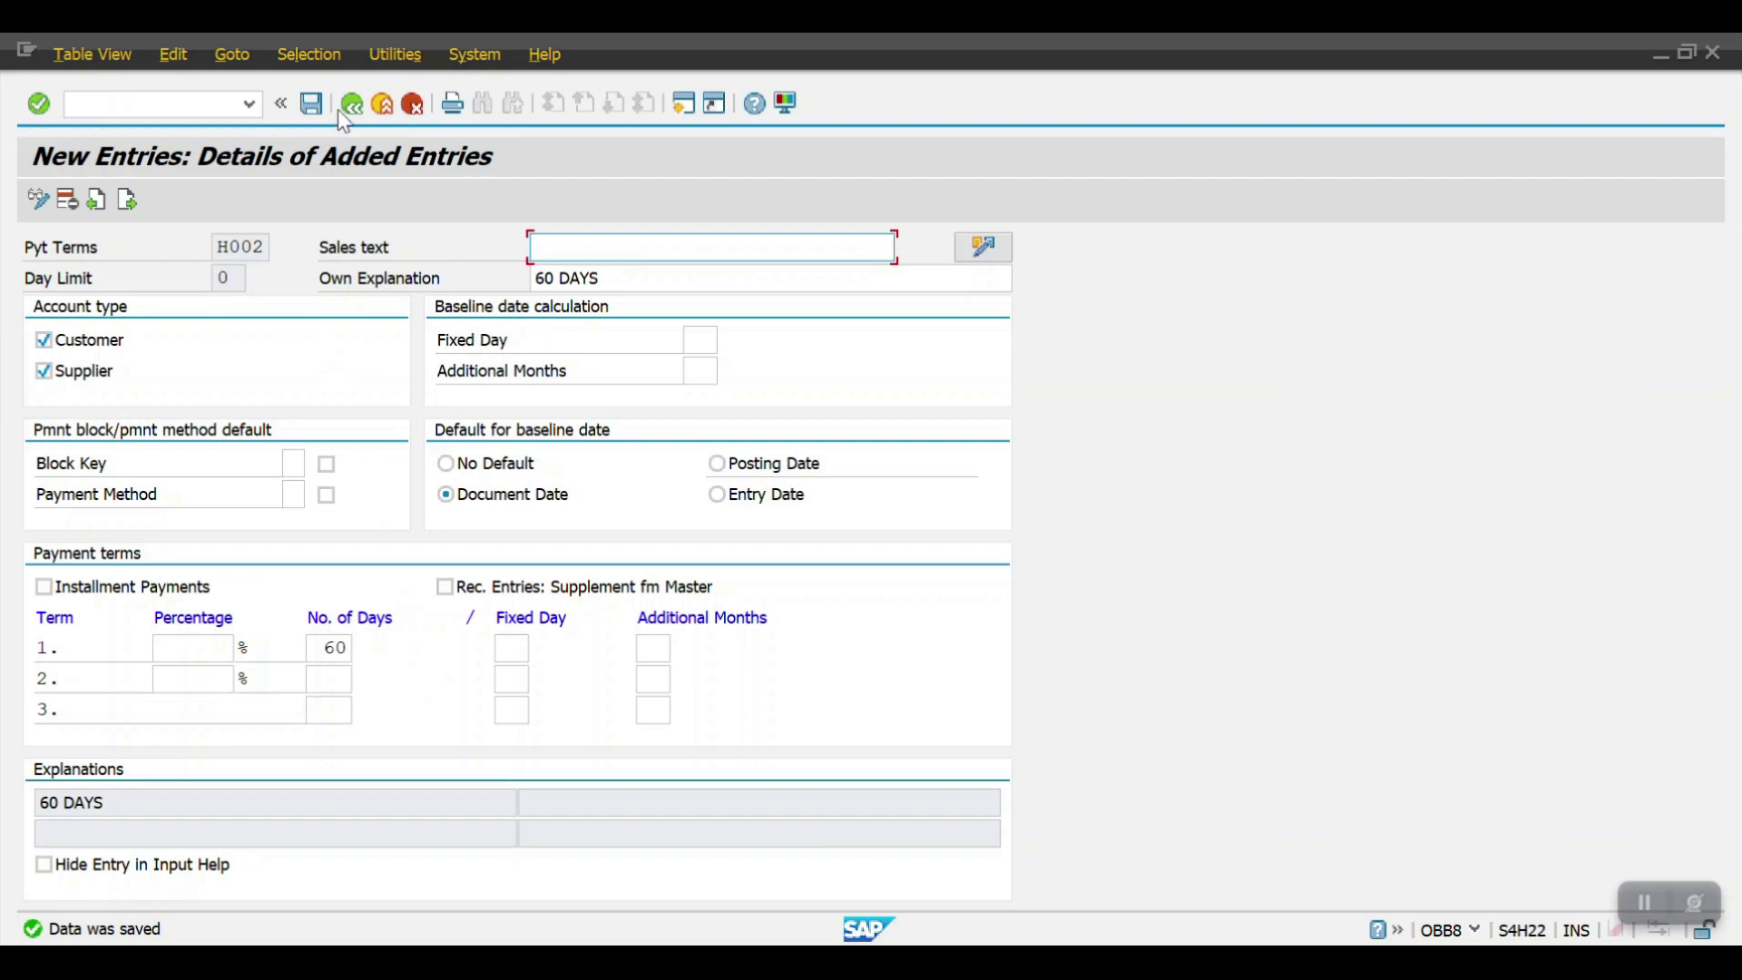
Start a new payment terms entry H003 with document date as the baseline default and the own explanation 90 DAYS.
left_click(352, 103)
left_click(133, 199)
left_click(244, 252)
left_click(238, 273)
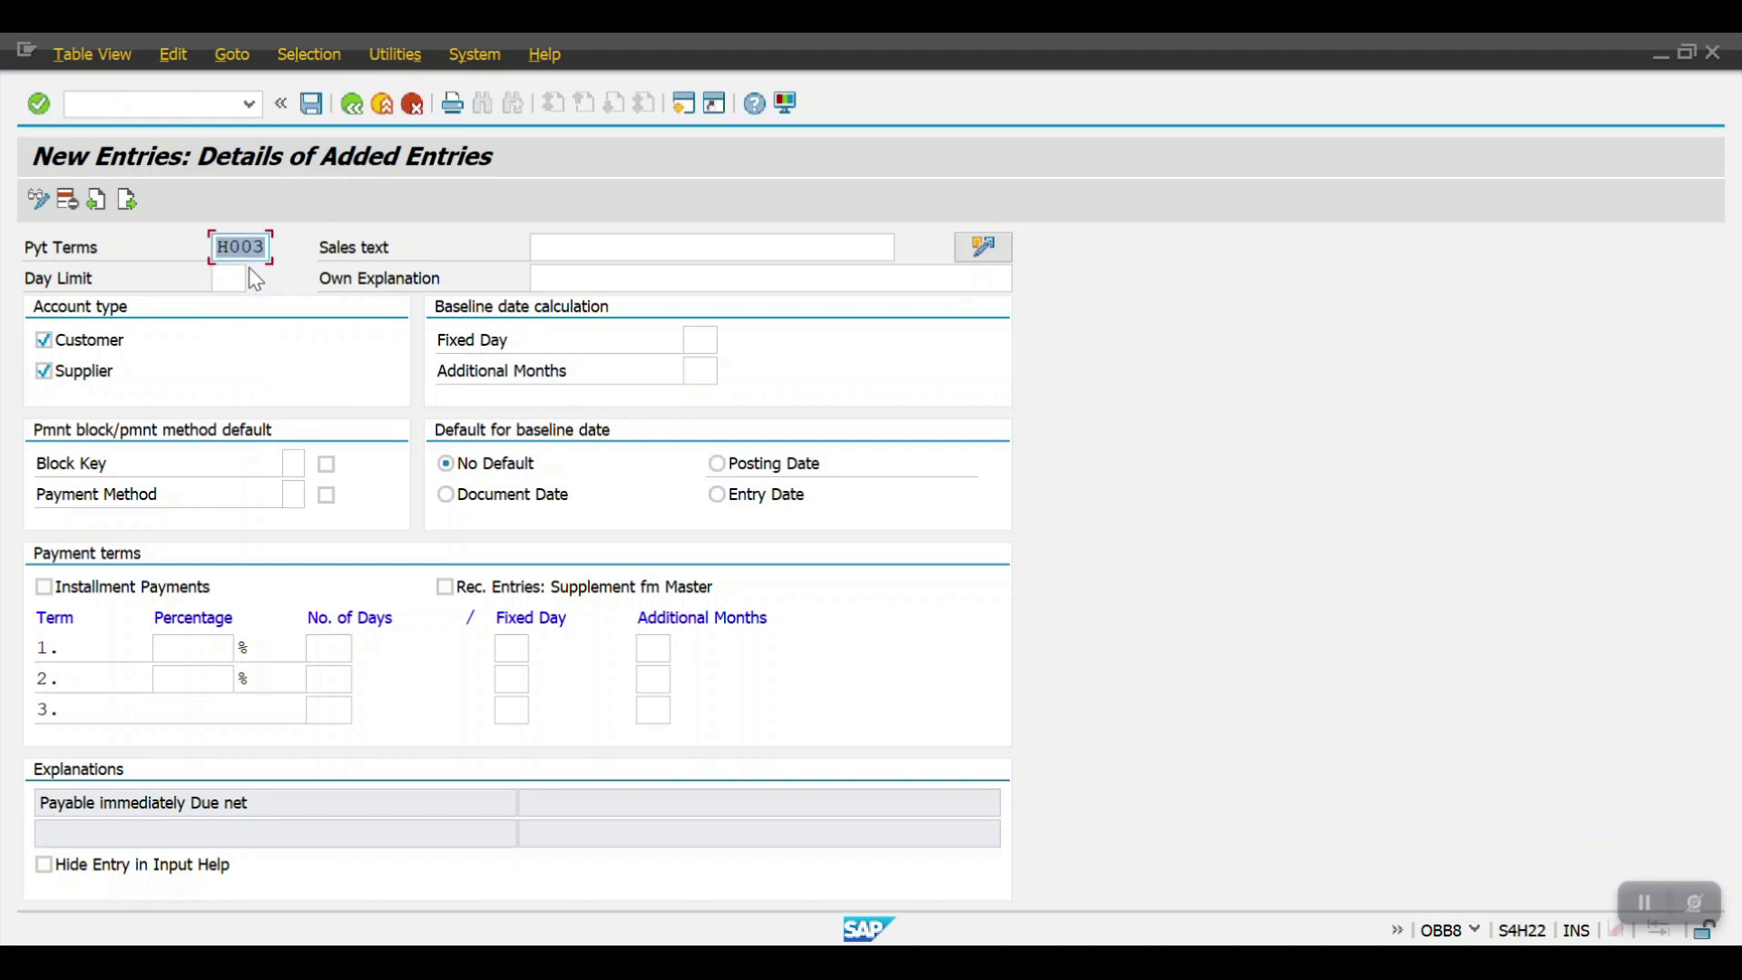
left_click(540, 499)
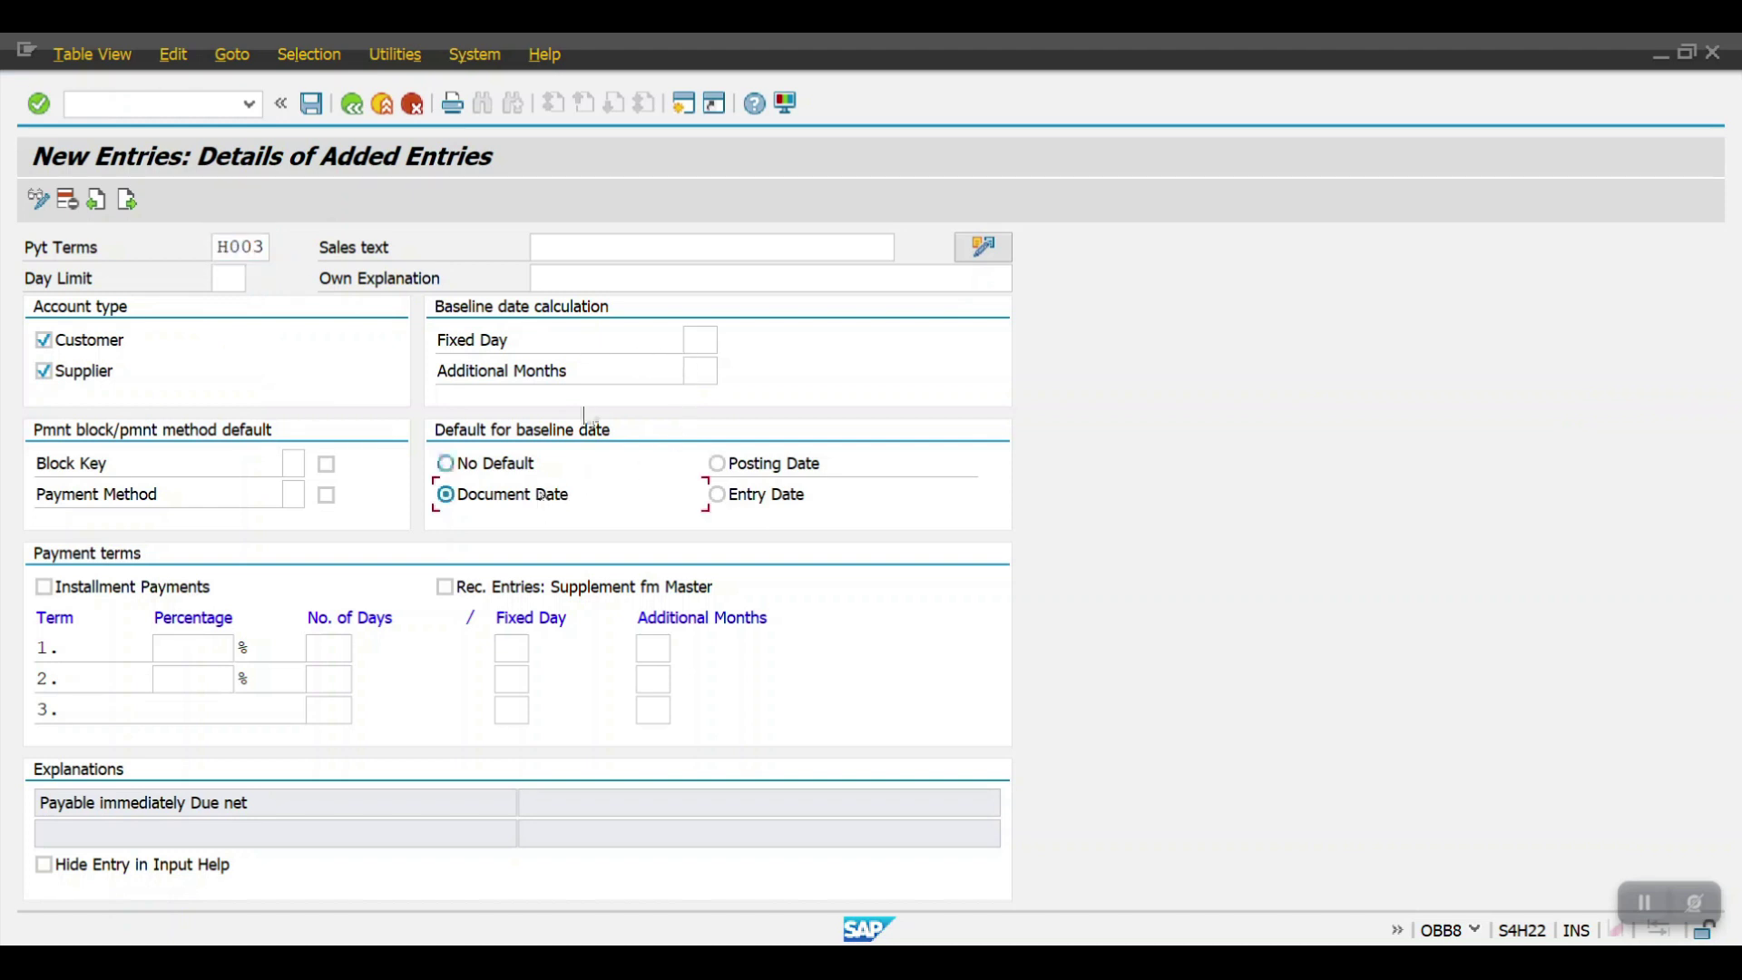
left_click(593, 280)
type("90 DAYS")
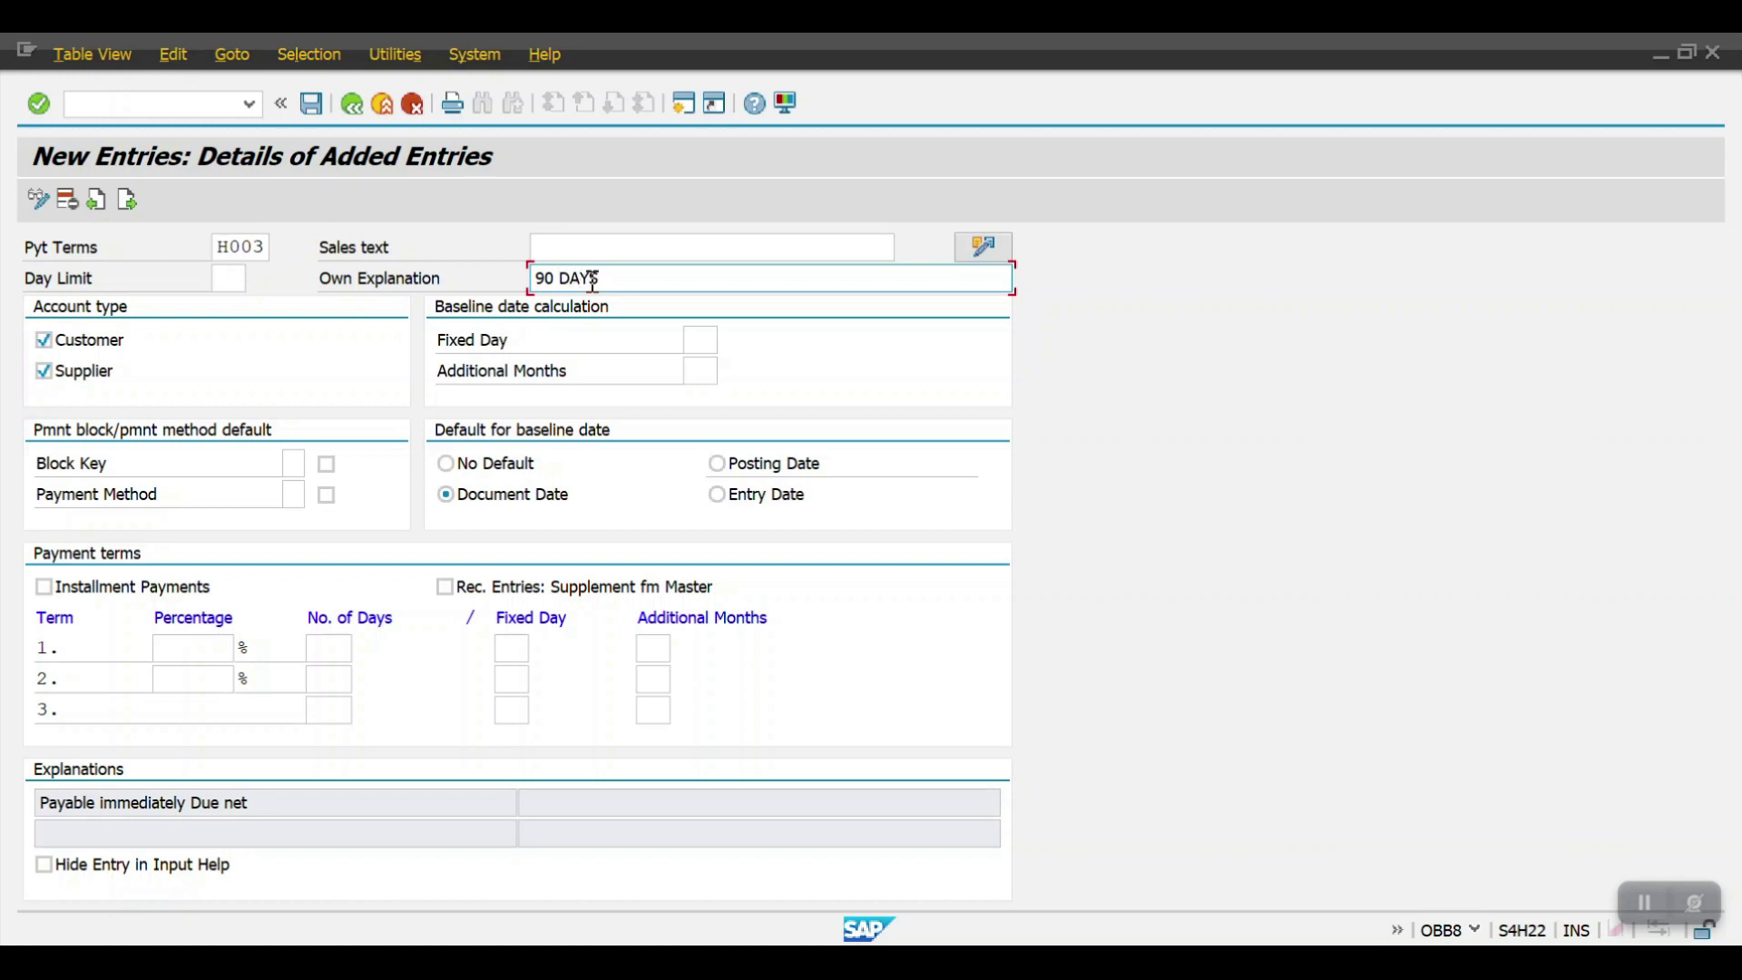
Set the first term of payment term H003 to 90 days and save the entry.
left_click(337, 647)
type("90")
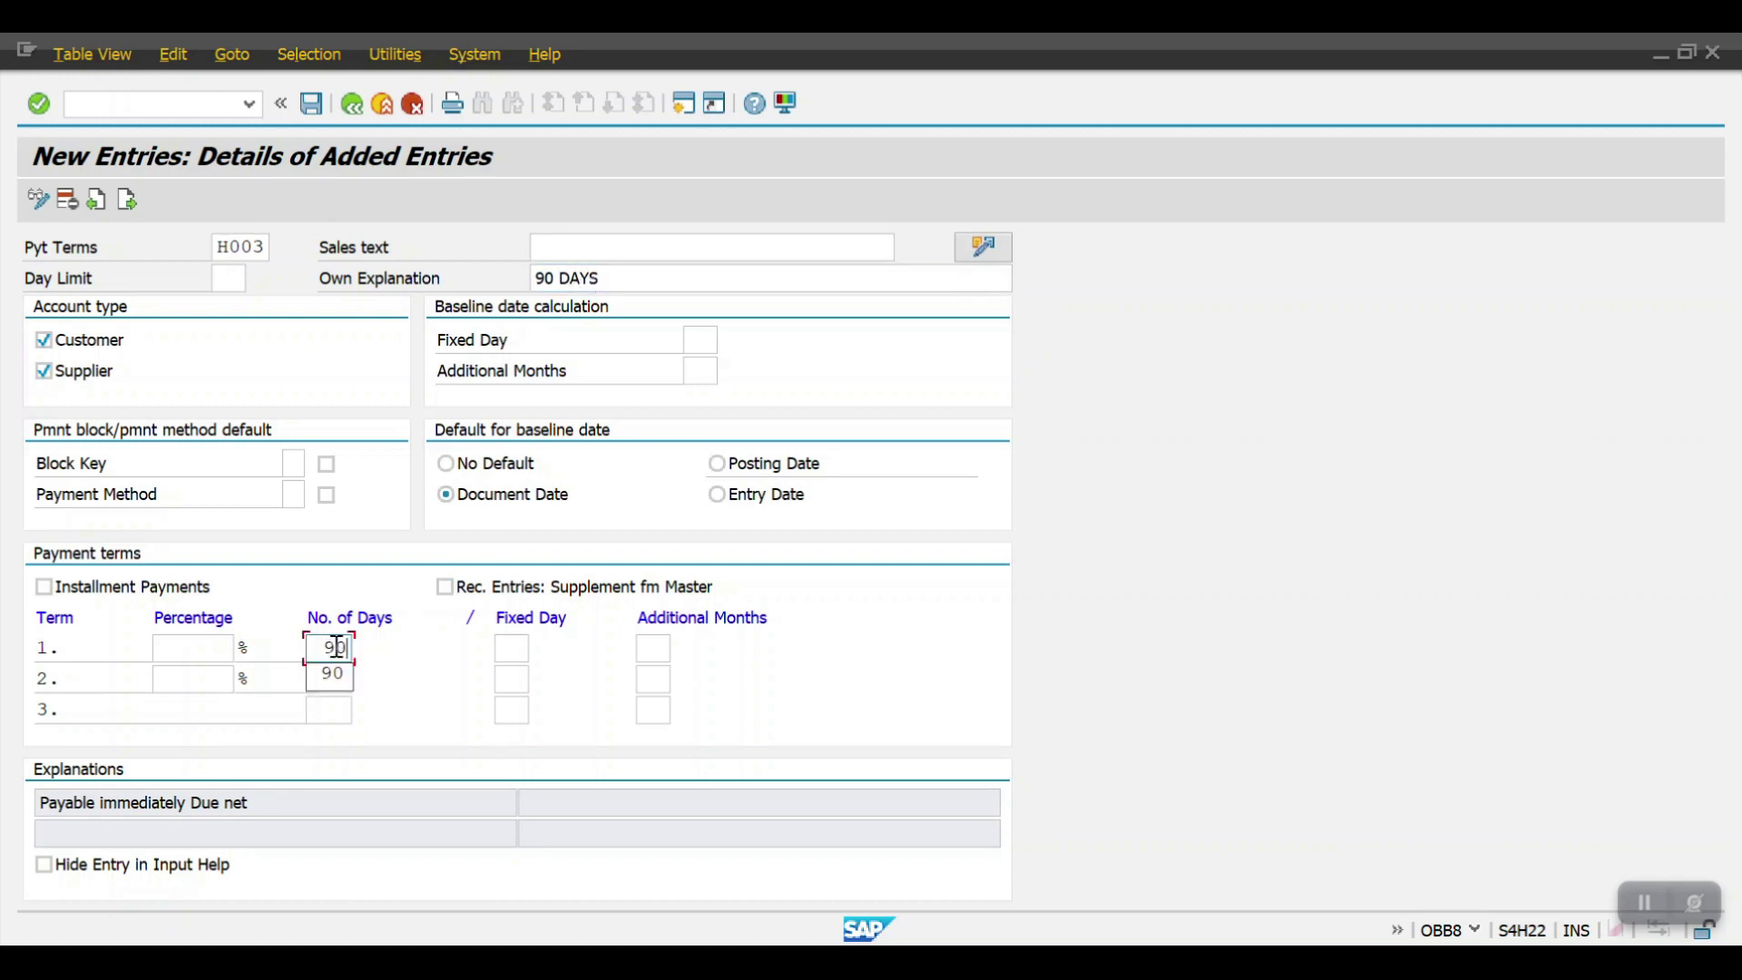
key("Return")
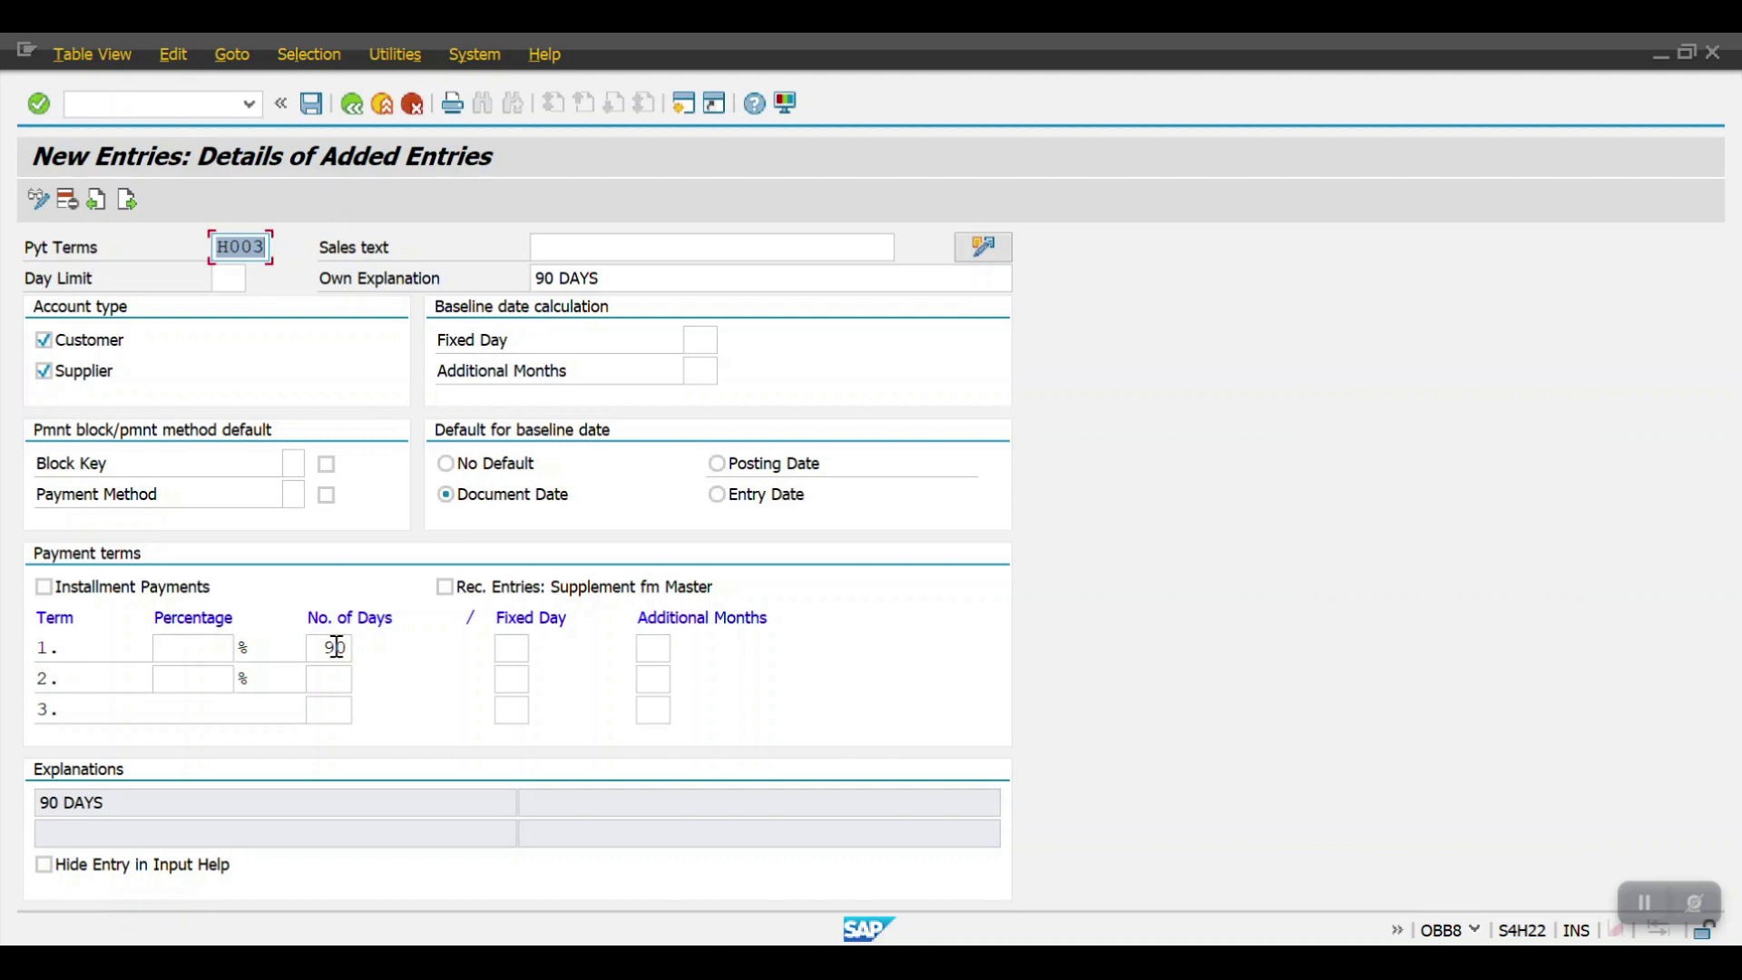
key("ctrl+s")
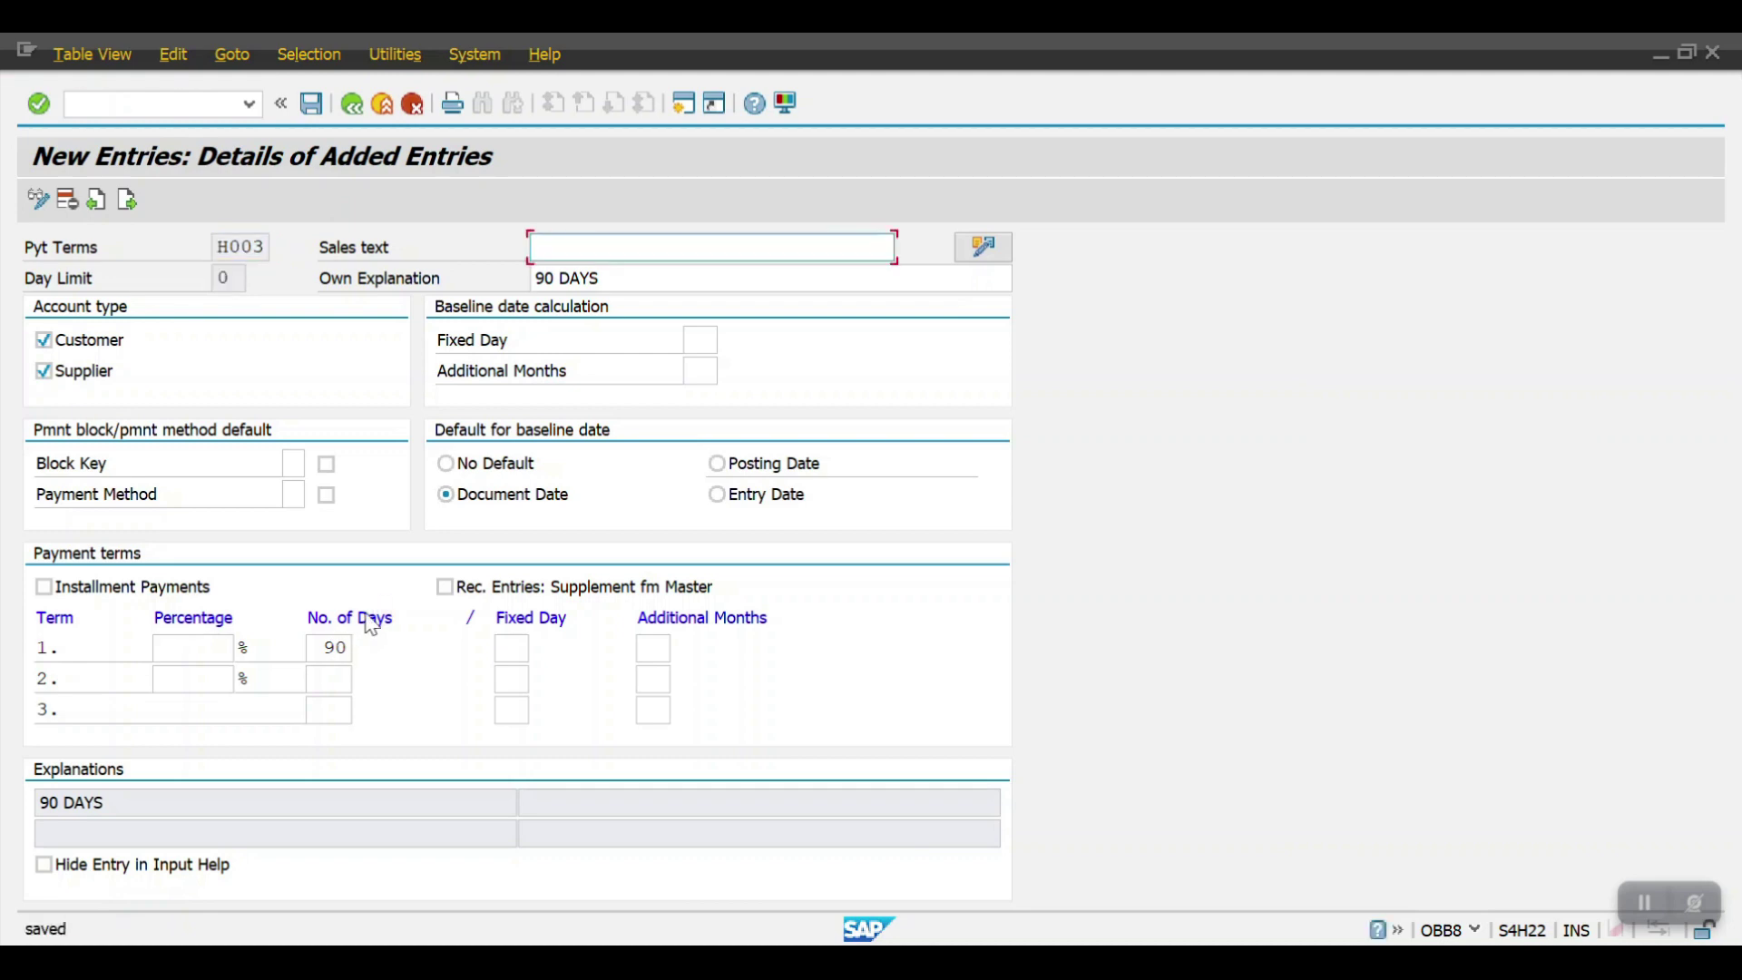
Start a new entry H004 explained as INSTALLMENT PAYMNET TERSM, with installment payments enabled and document date as the baseline default.
left_click(356, 105)
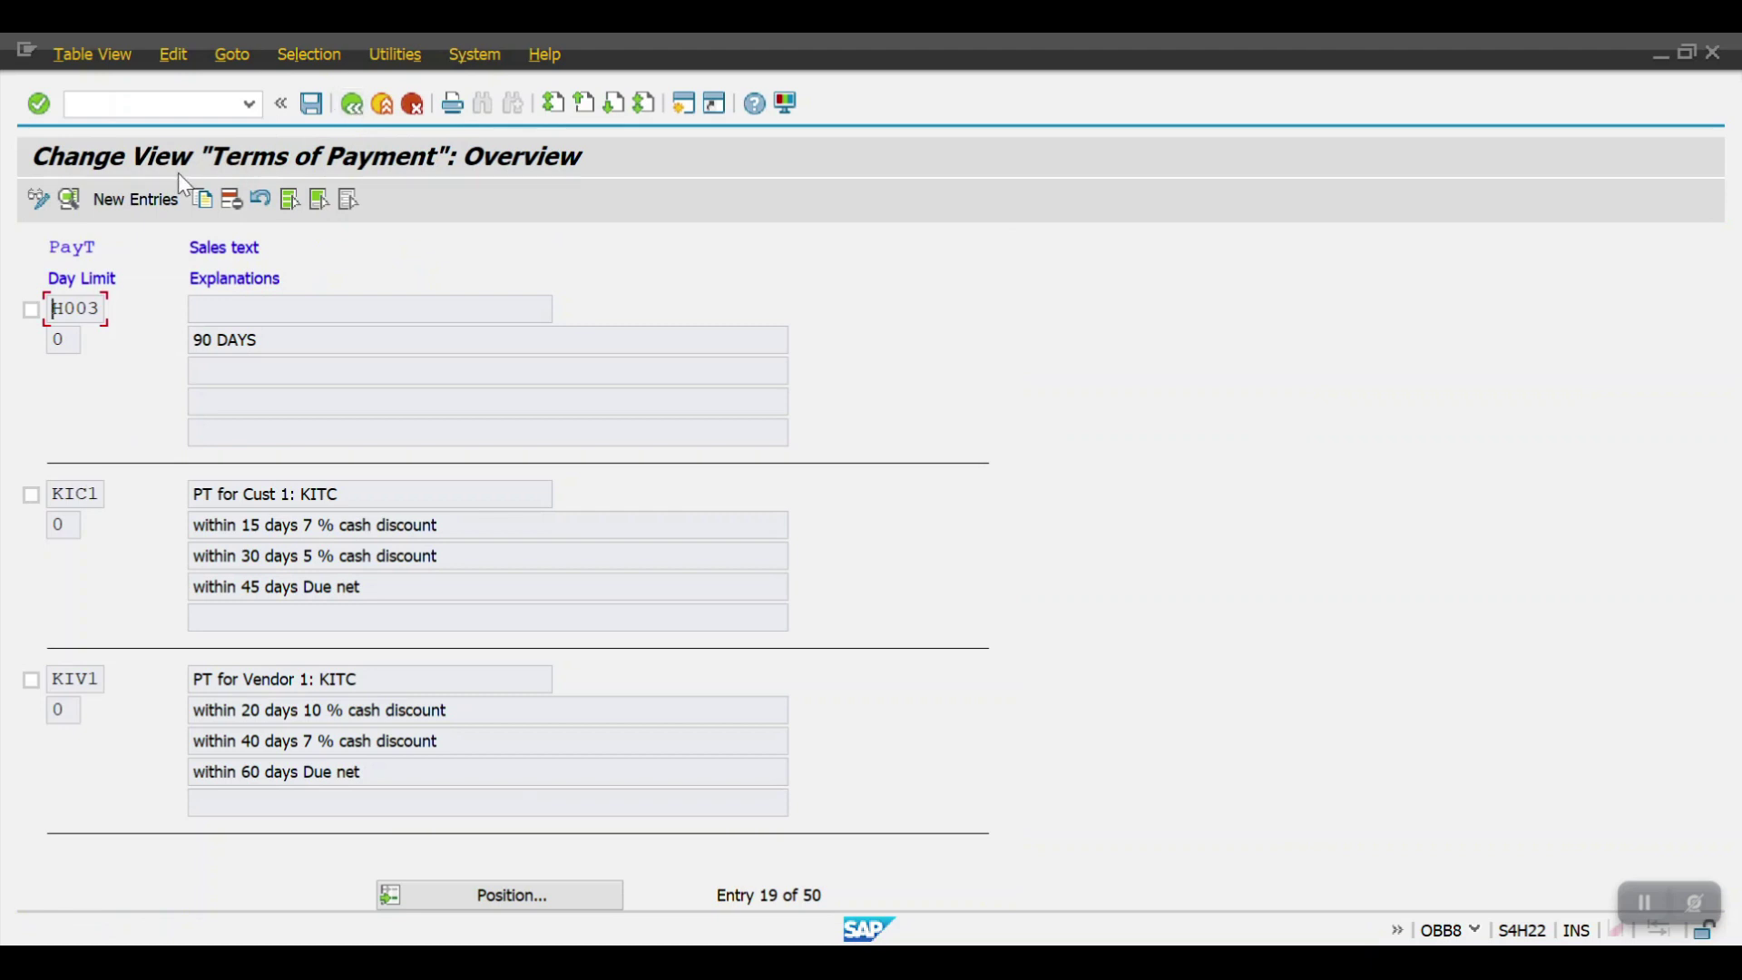
left_click(143, 196)
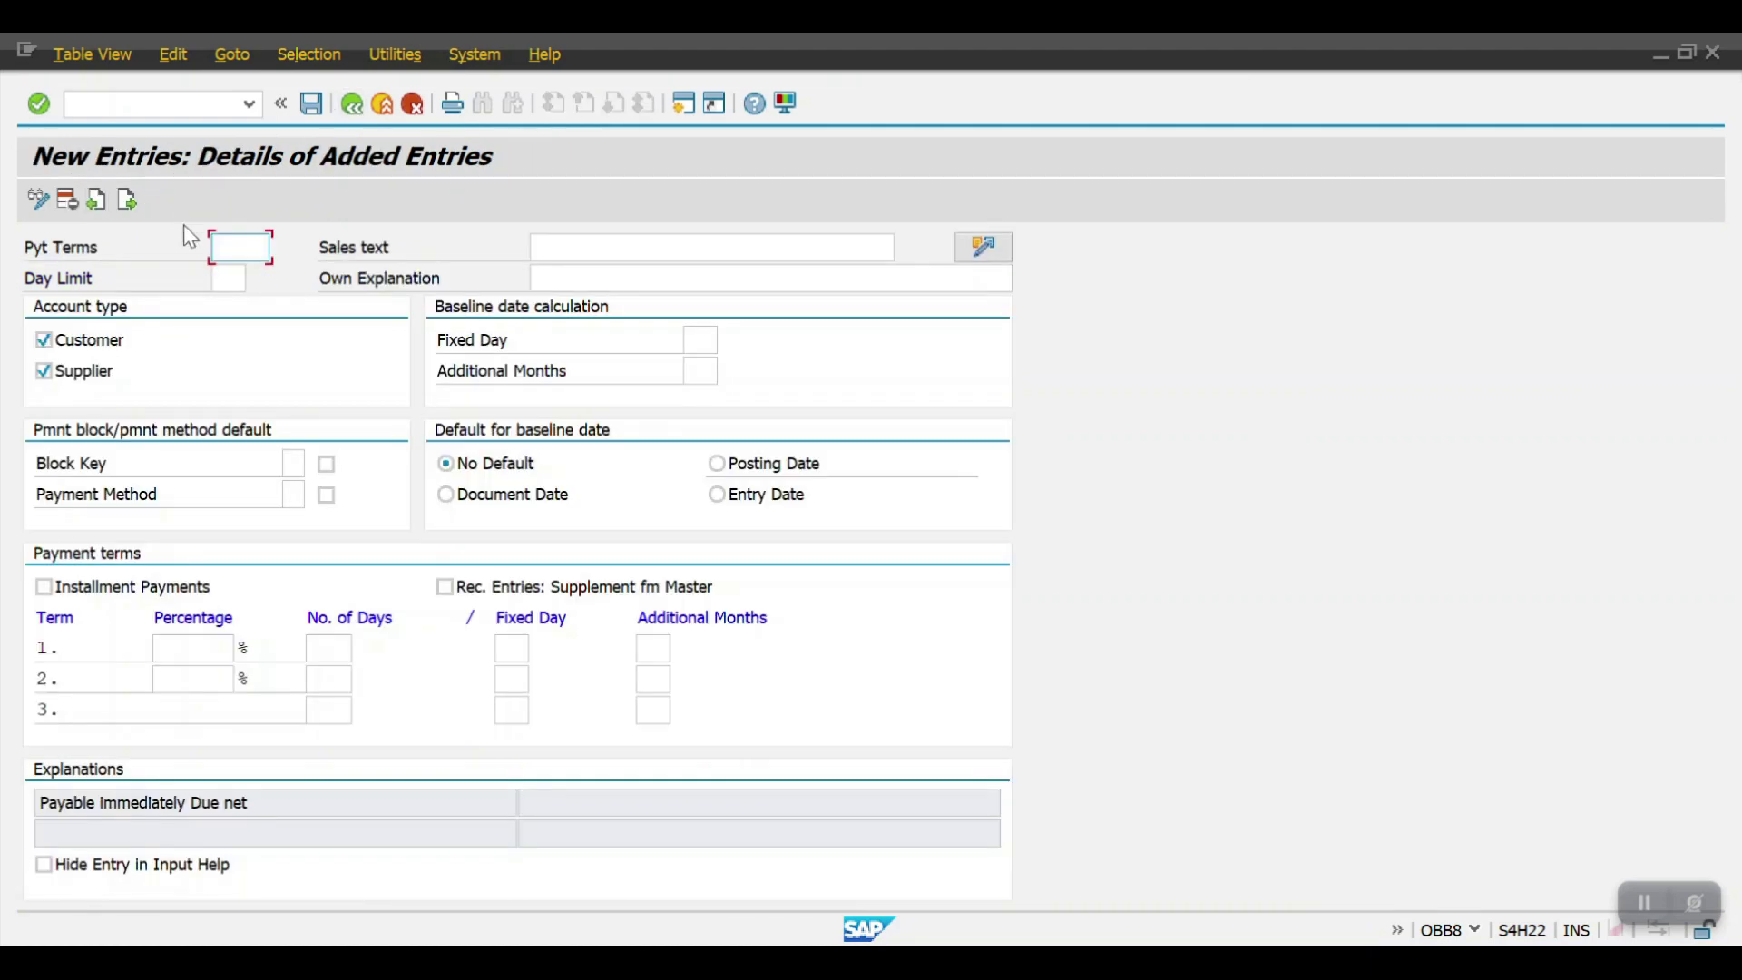
type("H004")
left_click(614, 281)
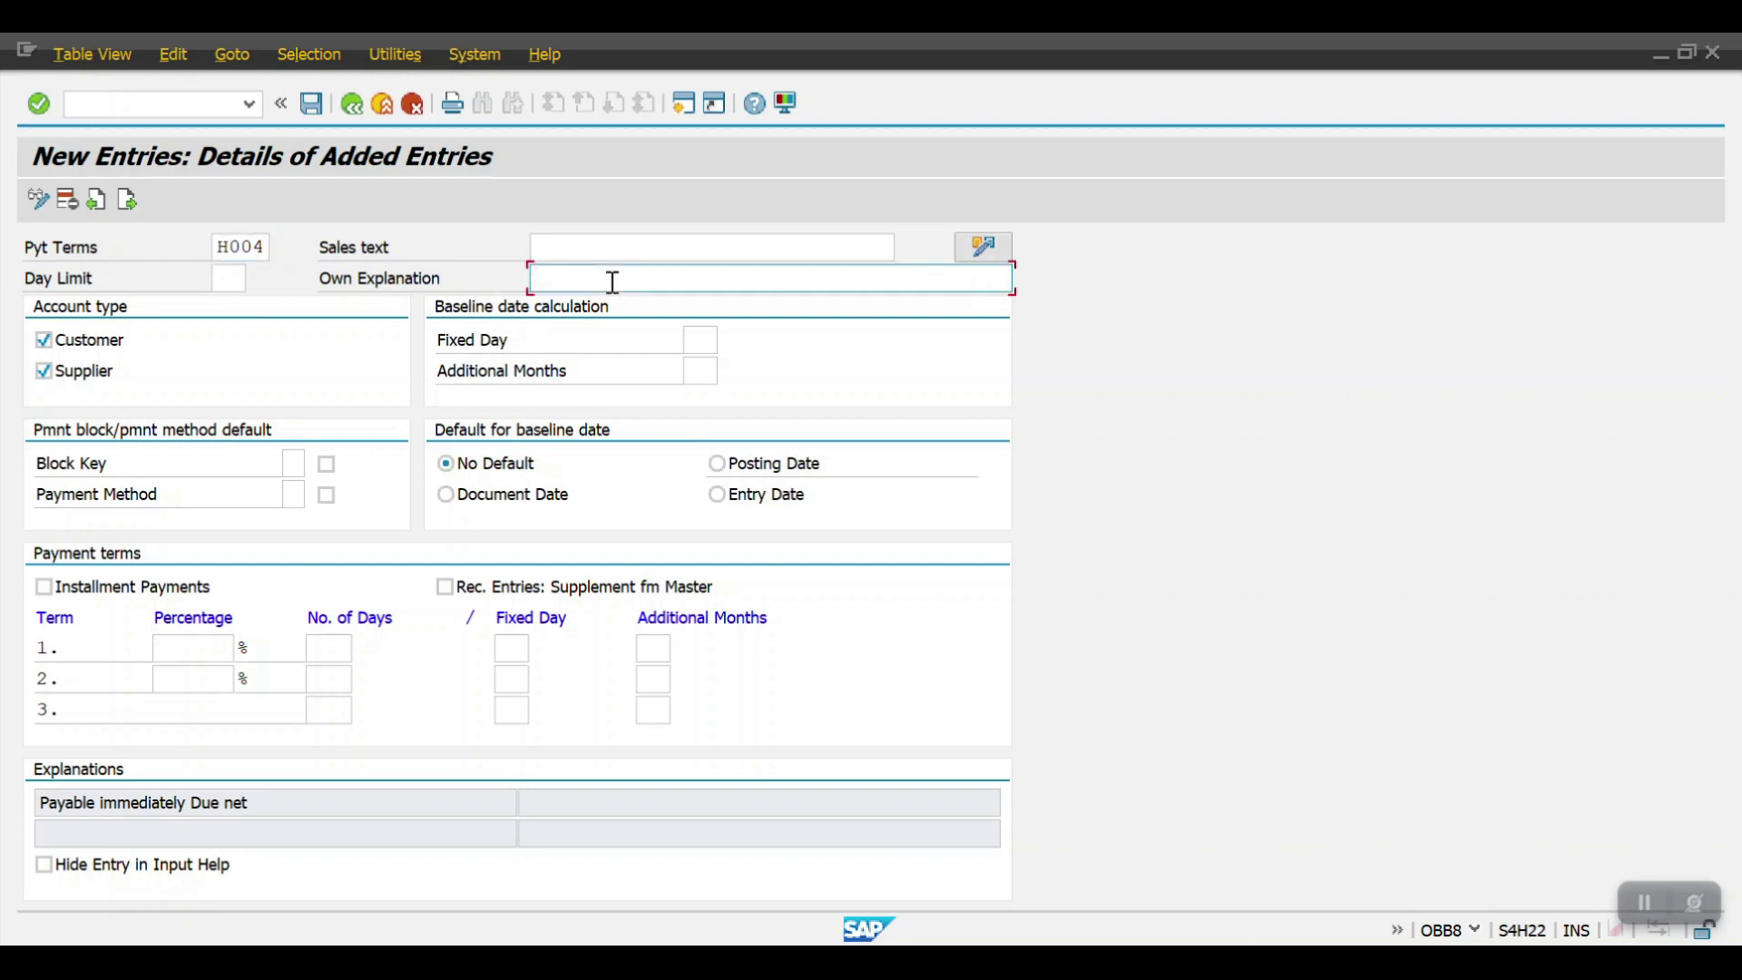
type("INSTALLMEN")
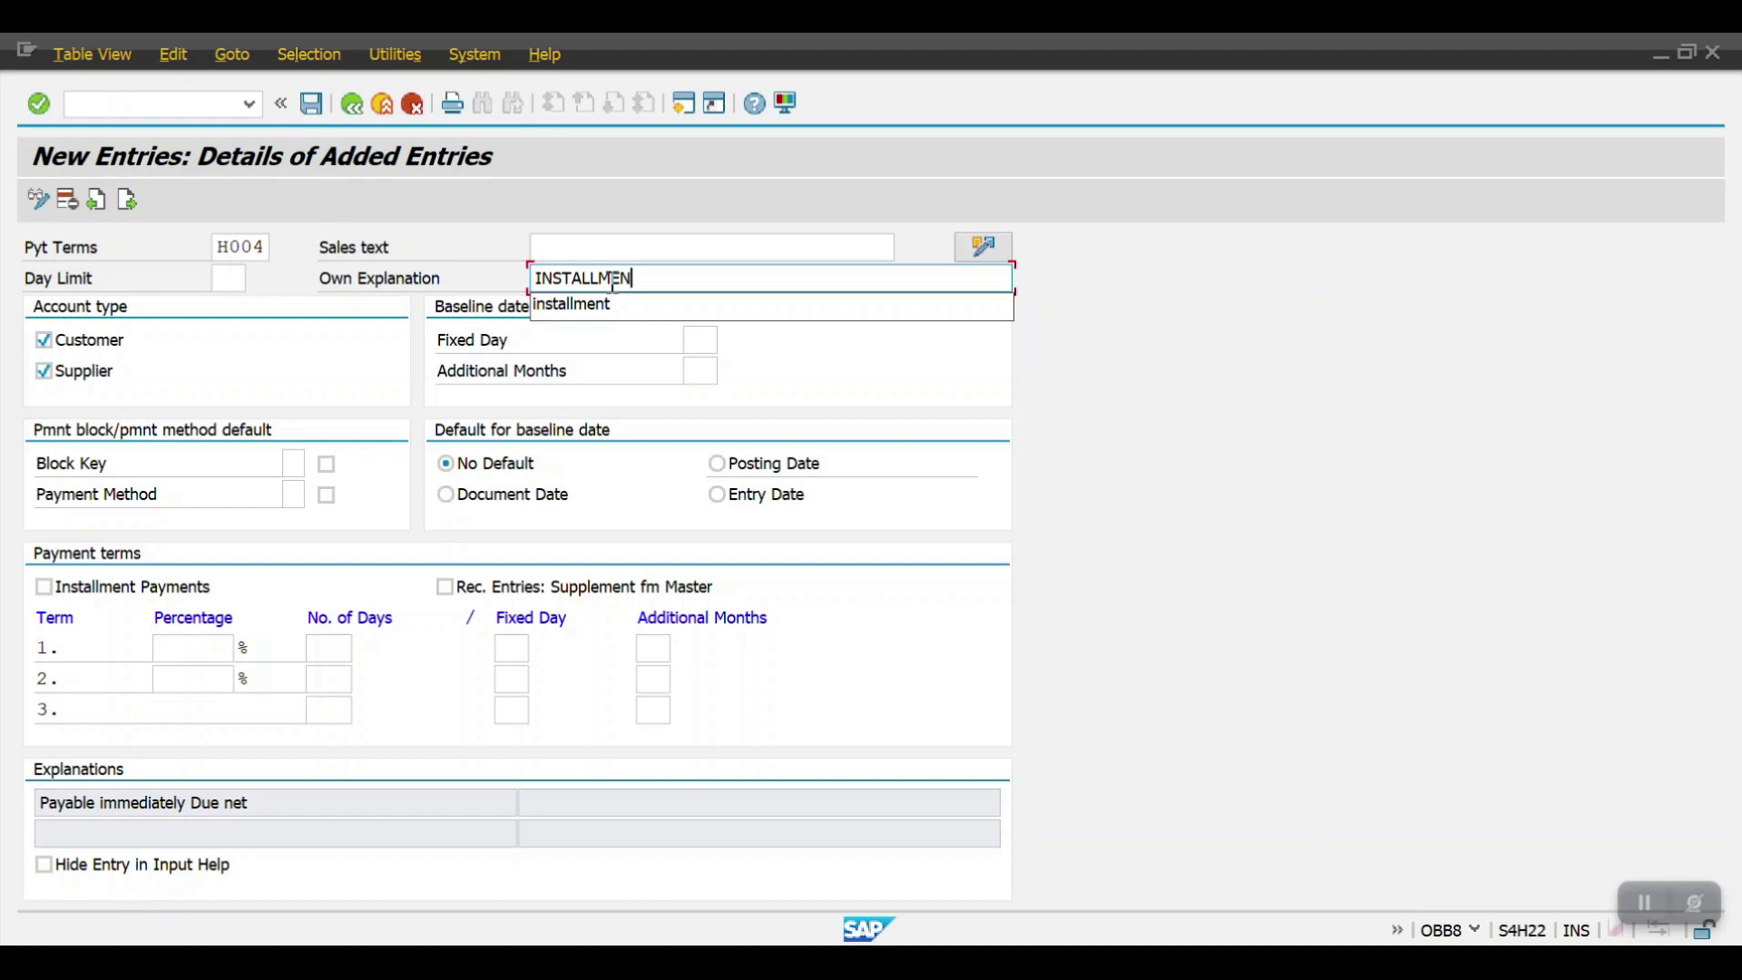
type("T PAYMNE")
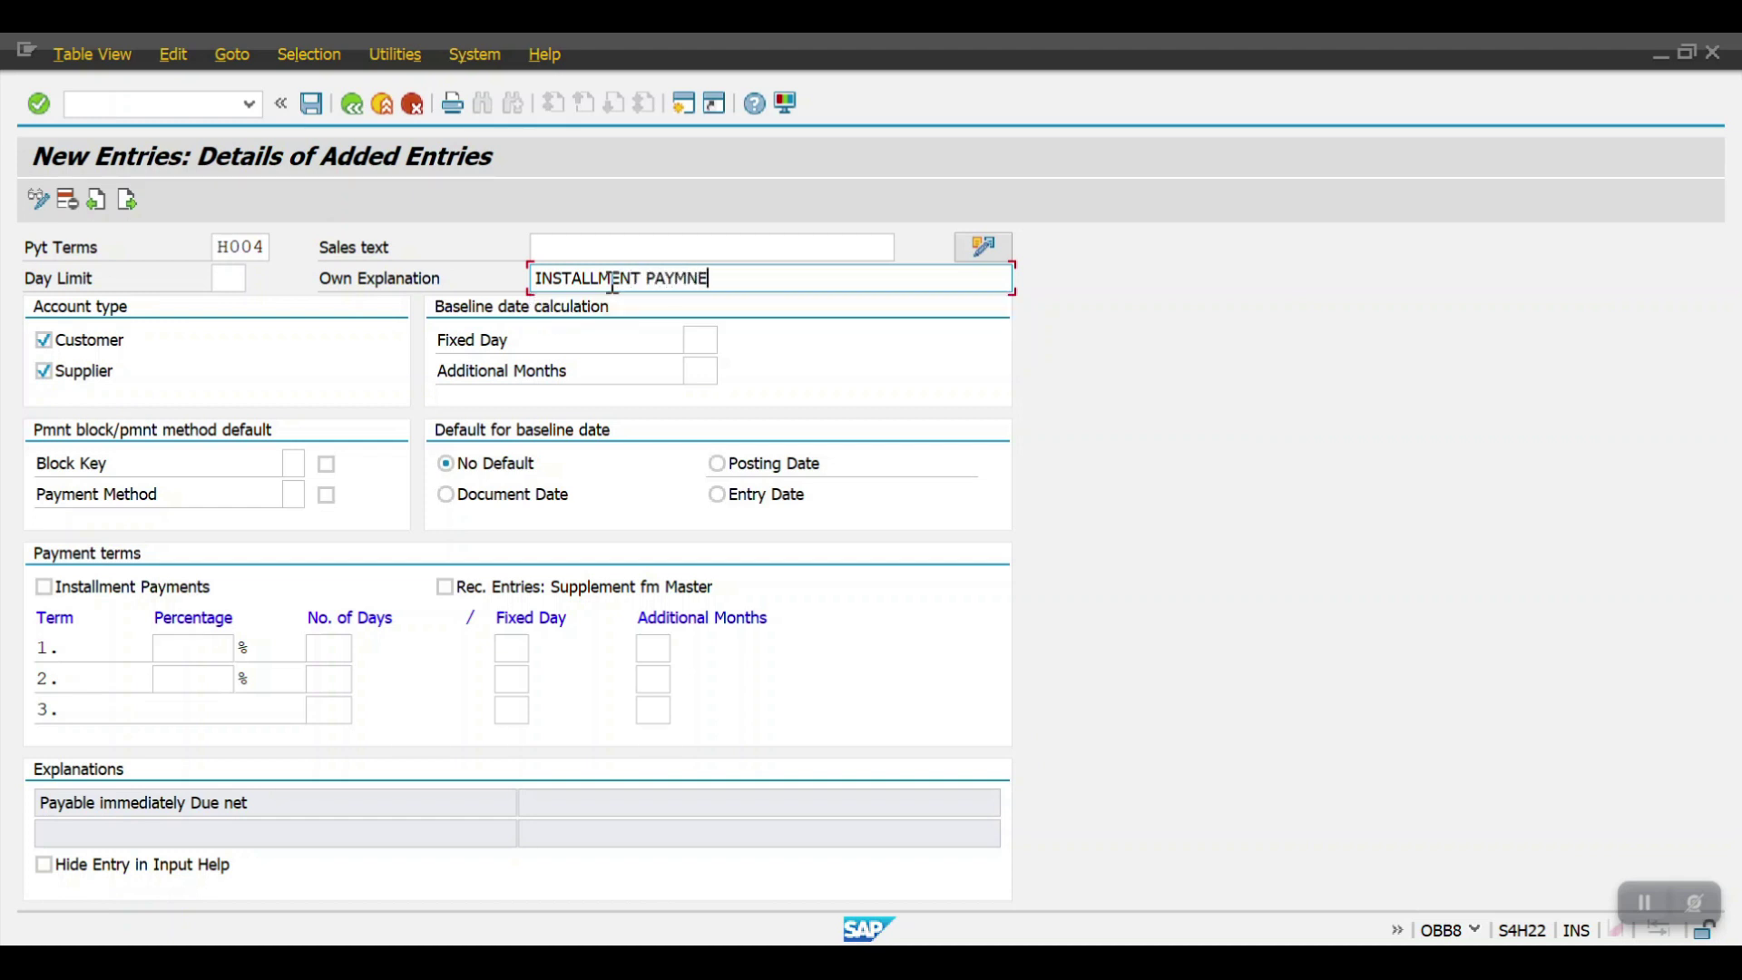
type("T TERSM")
left_click(43, 587)
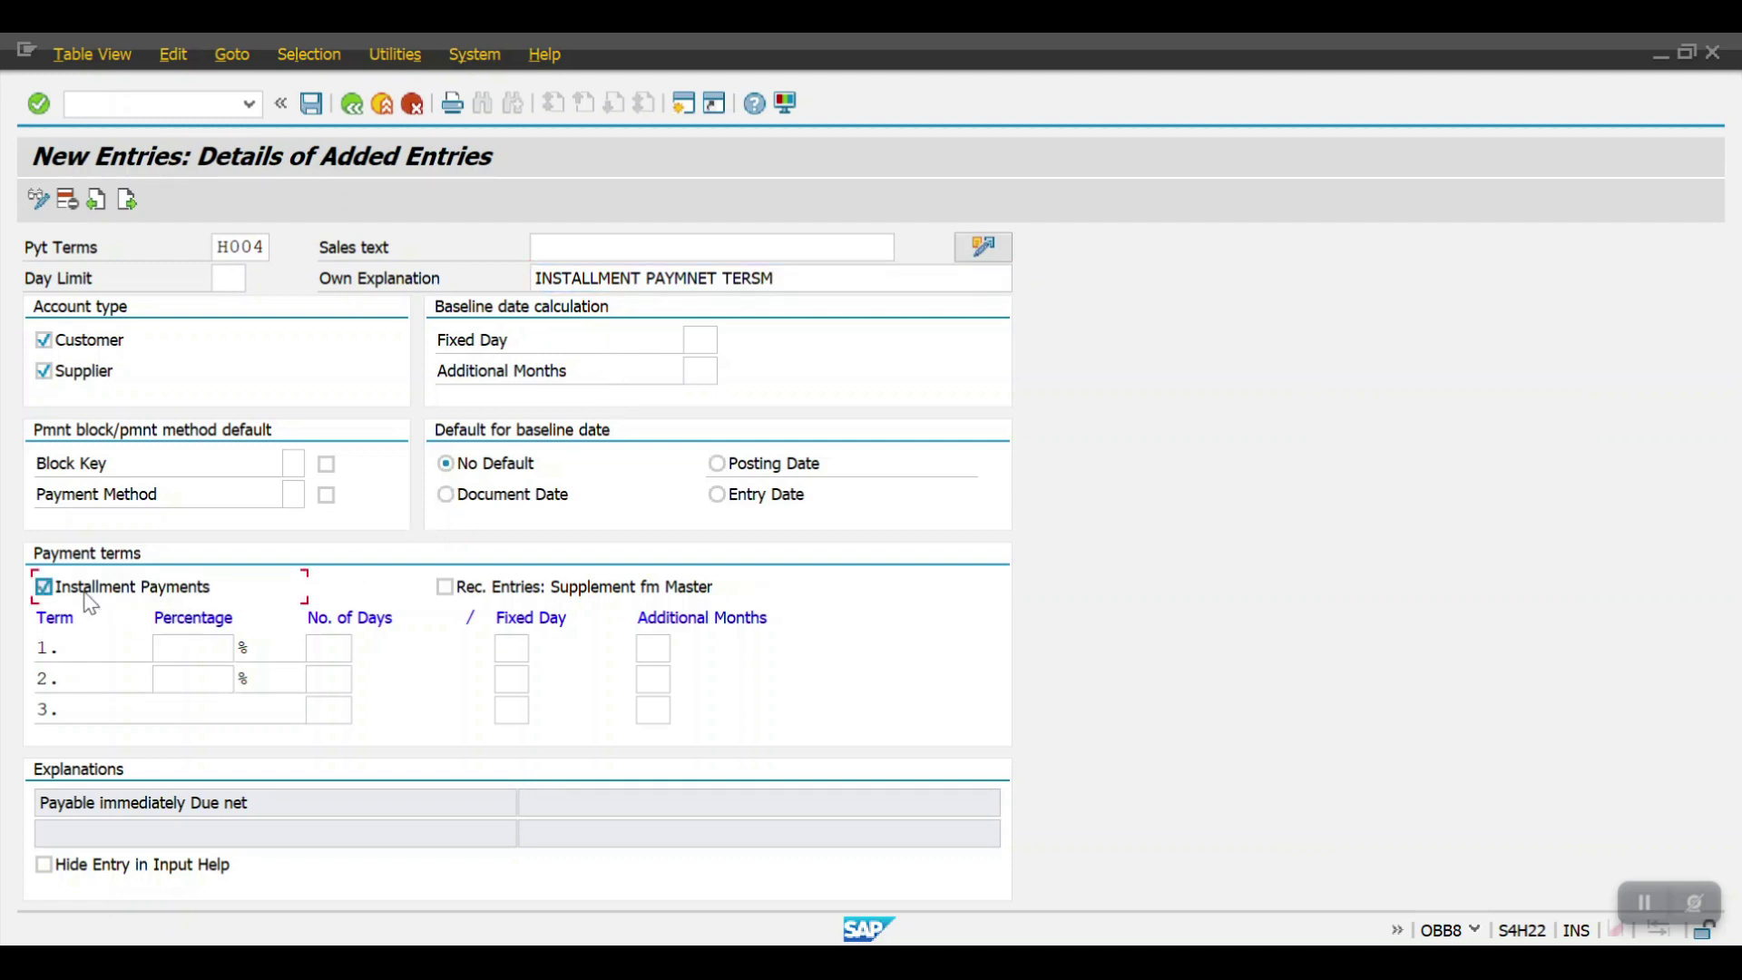
left_click(481, 495)
Try to enter 30, 60 and 90 days for the three terms of installment payment term H004.
left_click(325, 646)
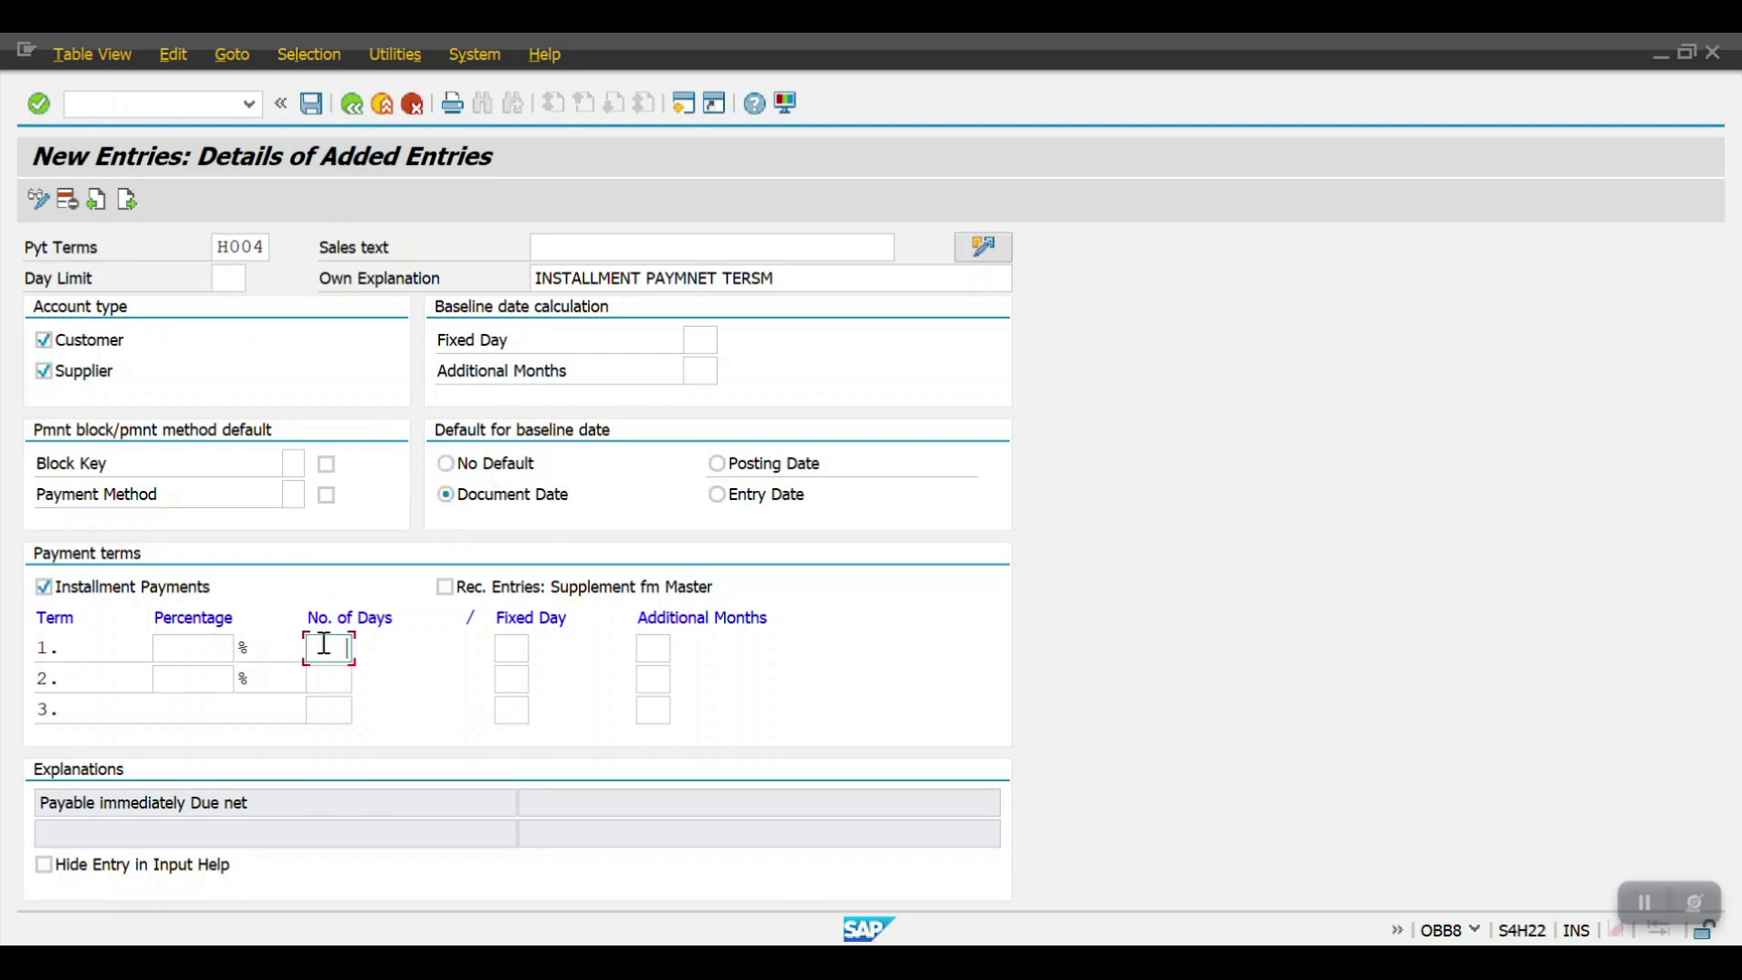
type("30")
key("Down")
type("60")
key("Down")
key("Return")
key("Down")
type("90")
key("Return")
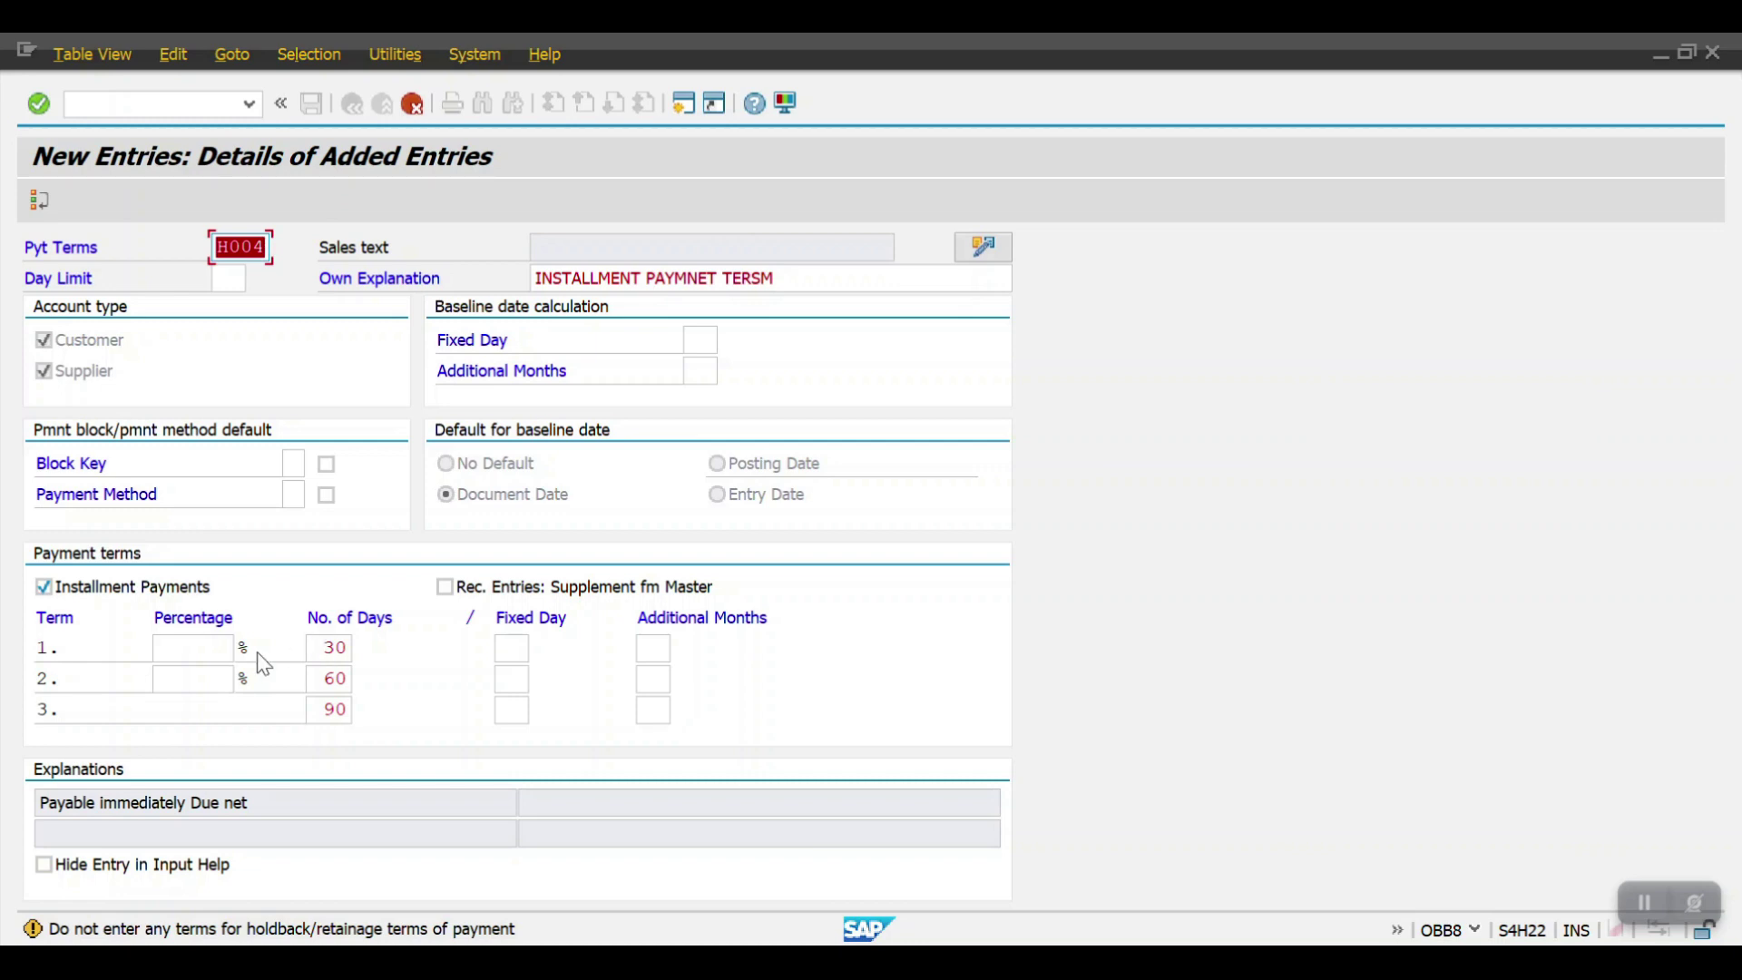
Try to add percentages of 5 to the first term and 2 to the second term of H004.
left_click(211, 651)
type("5")
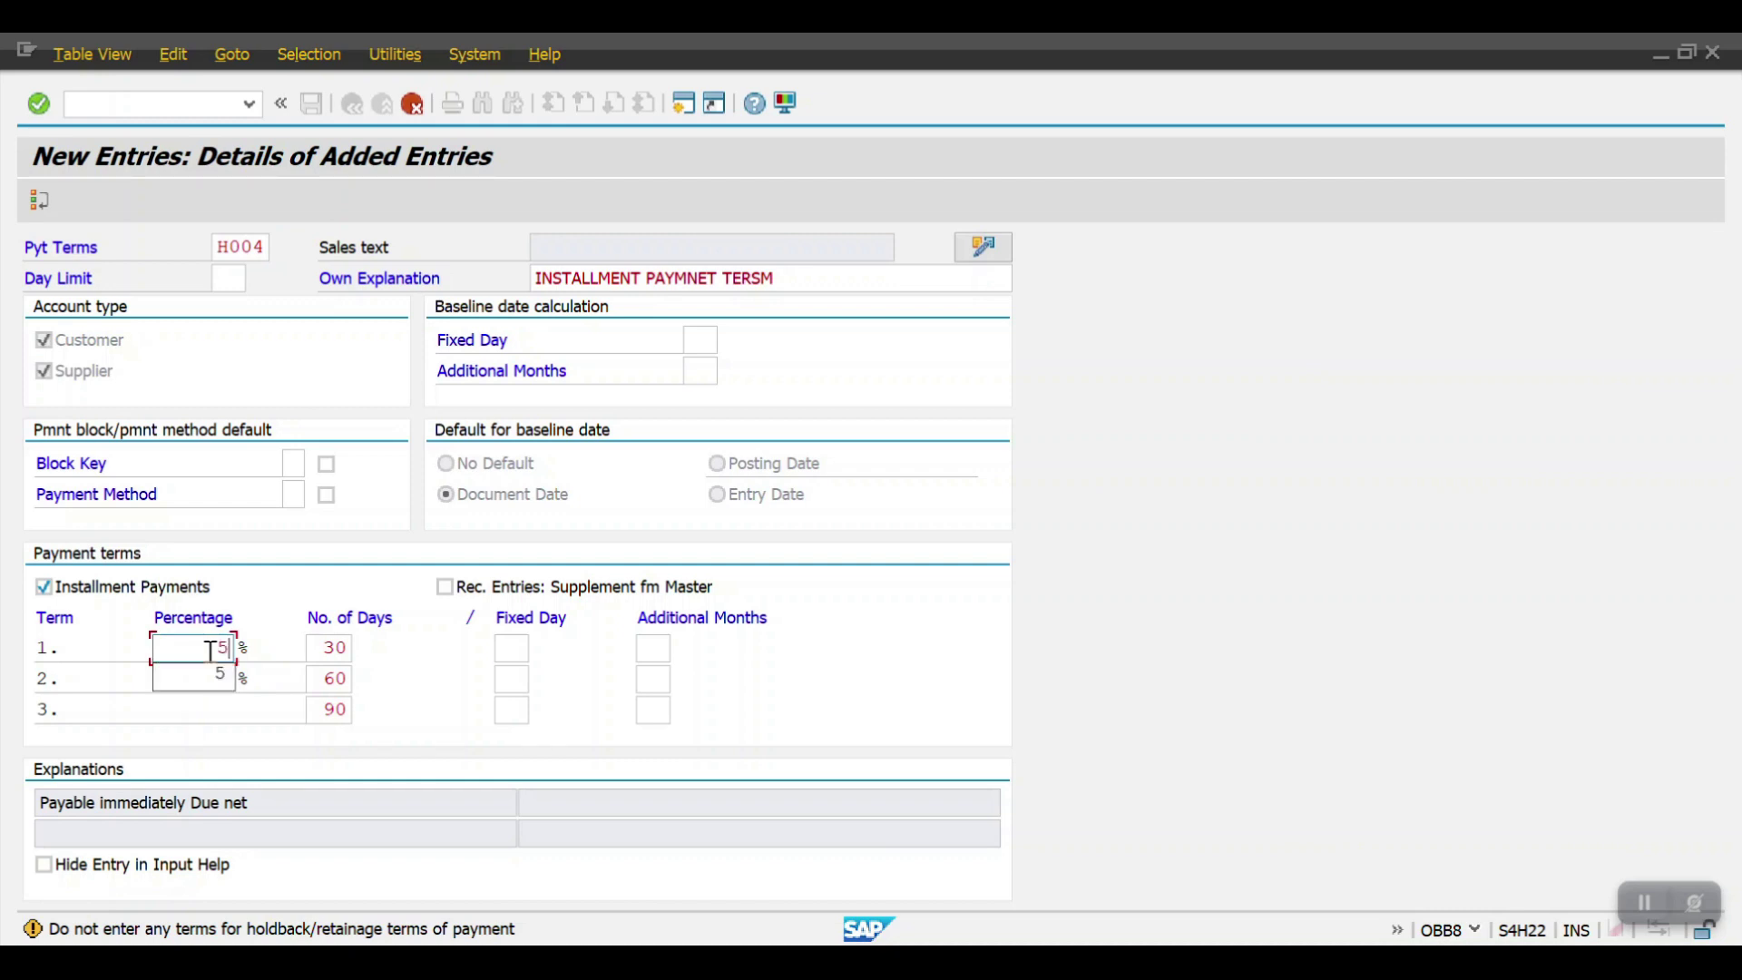
left_click(220, 683)
type("2")
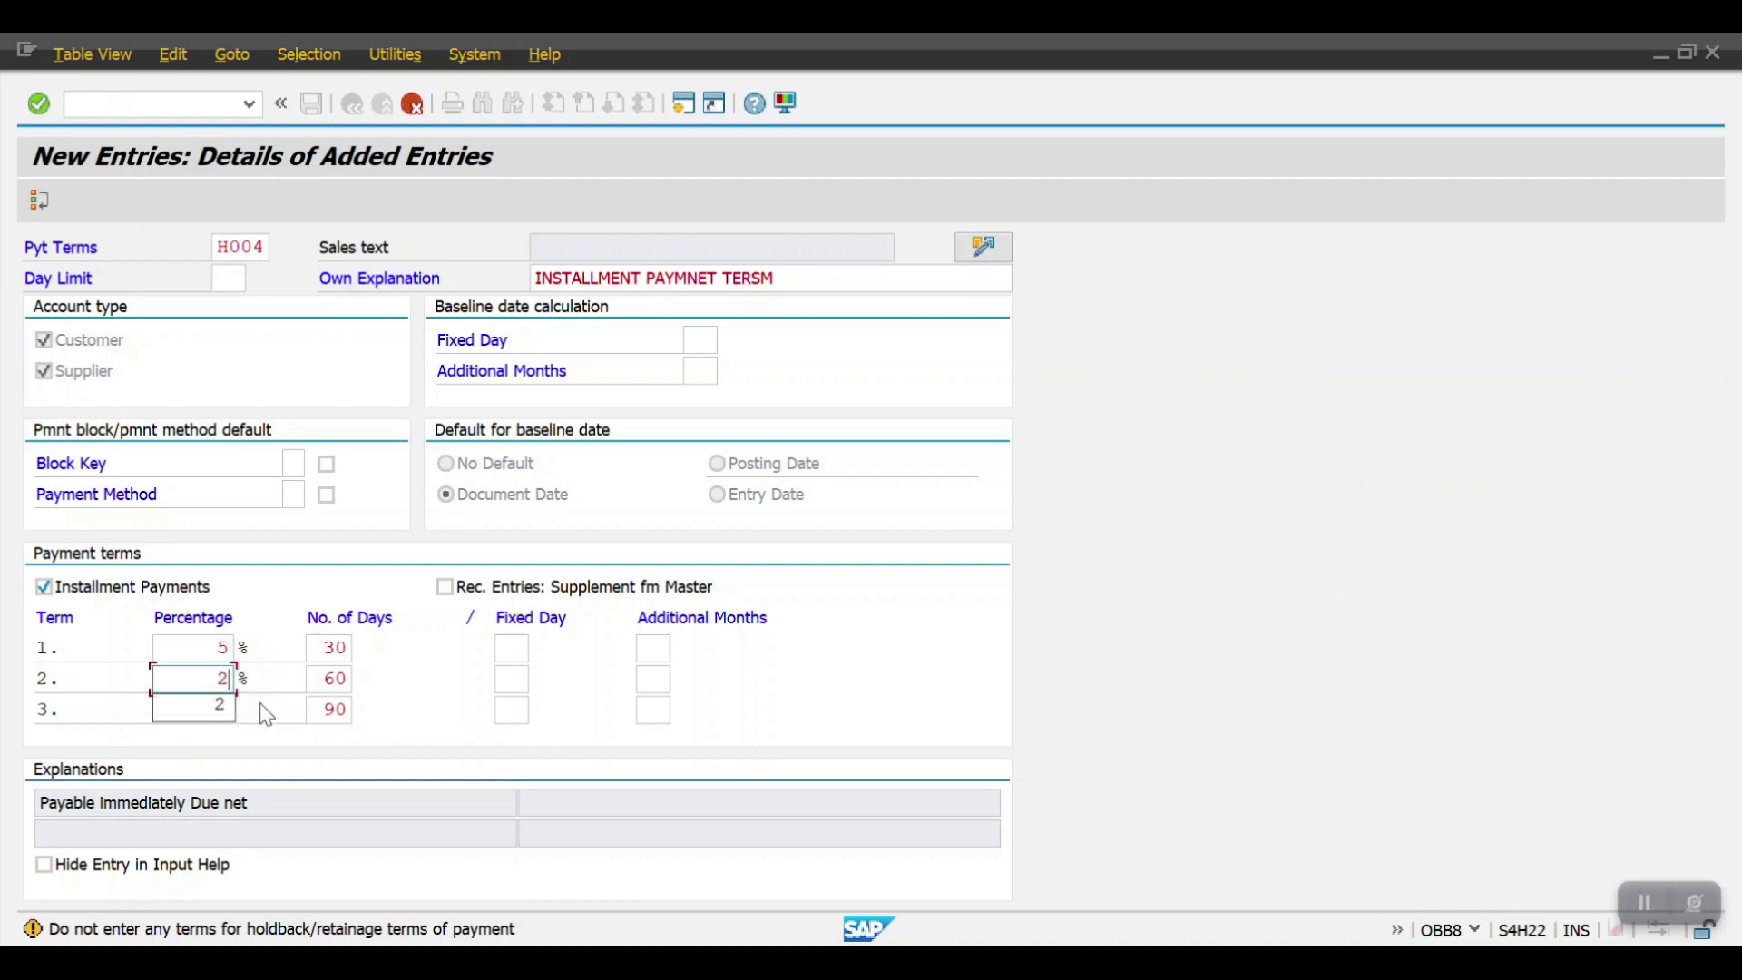
key("Return")
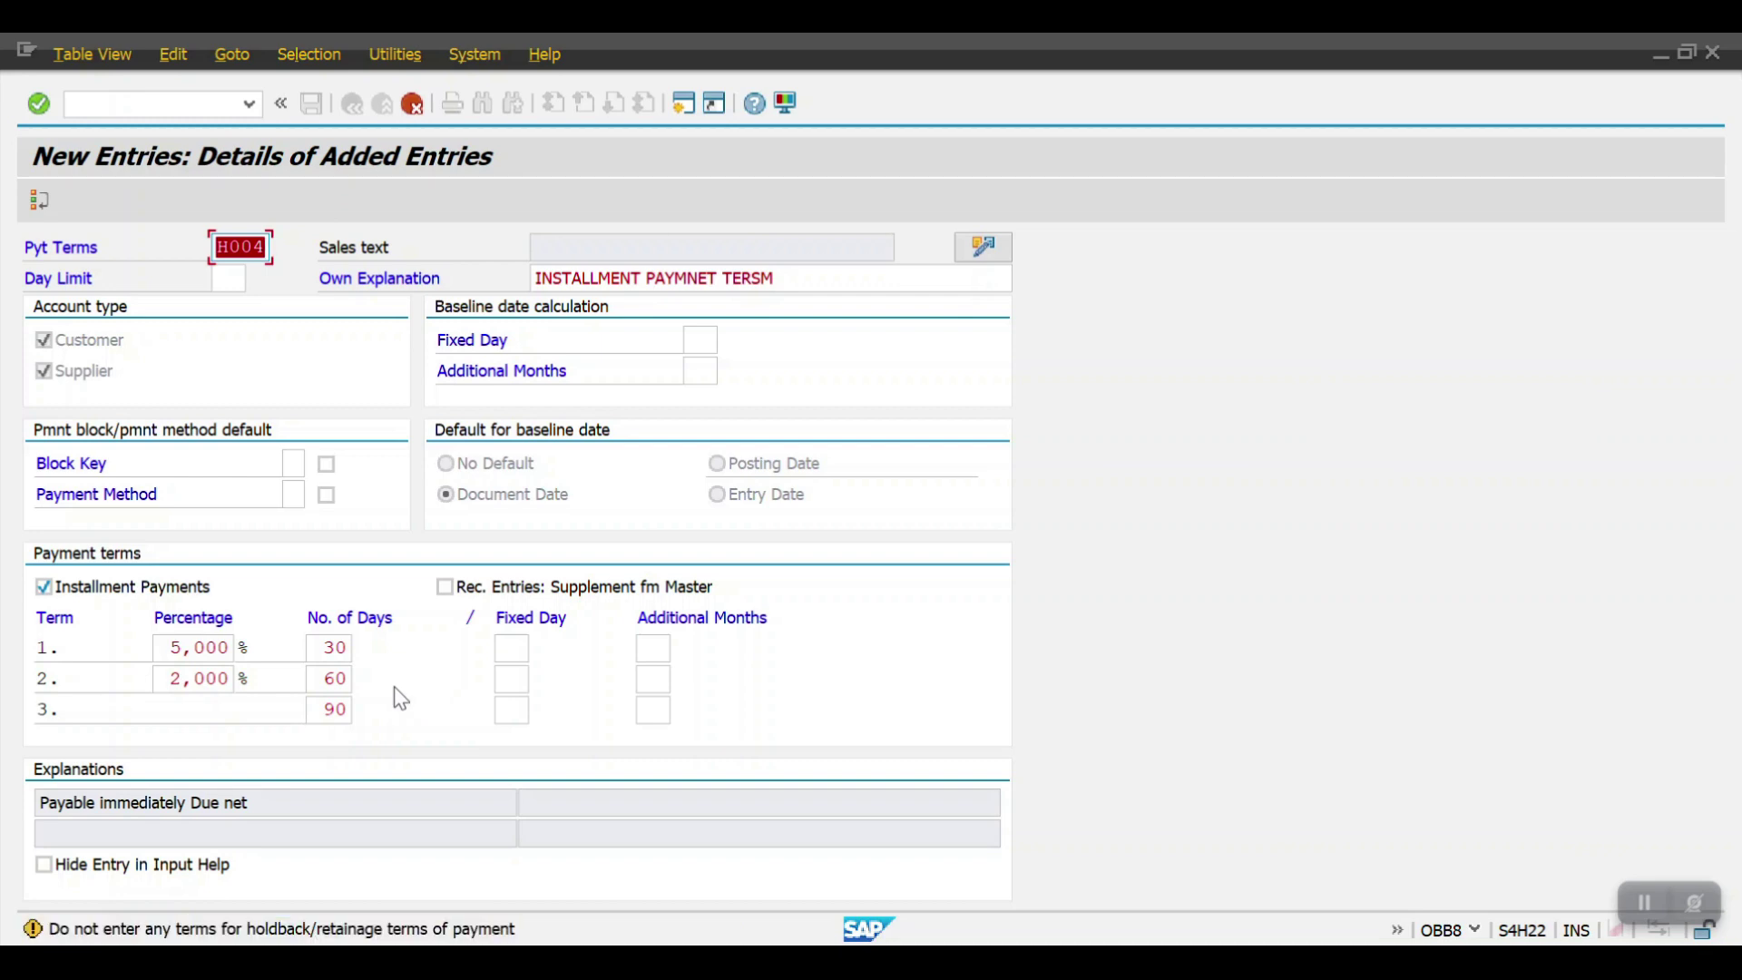
Clear all day counts and percentages from the term lines of H004.
left_click(314, 648)
key("Delete")
left_click(333, 679)
key("Delete")
left_click(334, 710)
key("Delete")
key("Return")
left_click(168, 647)
key("Delete")
left_click(206, 683)
key("Delete")
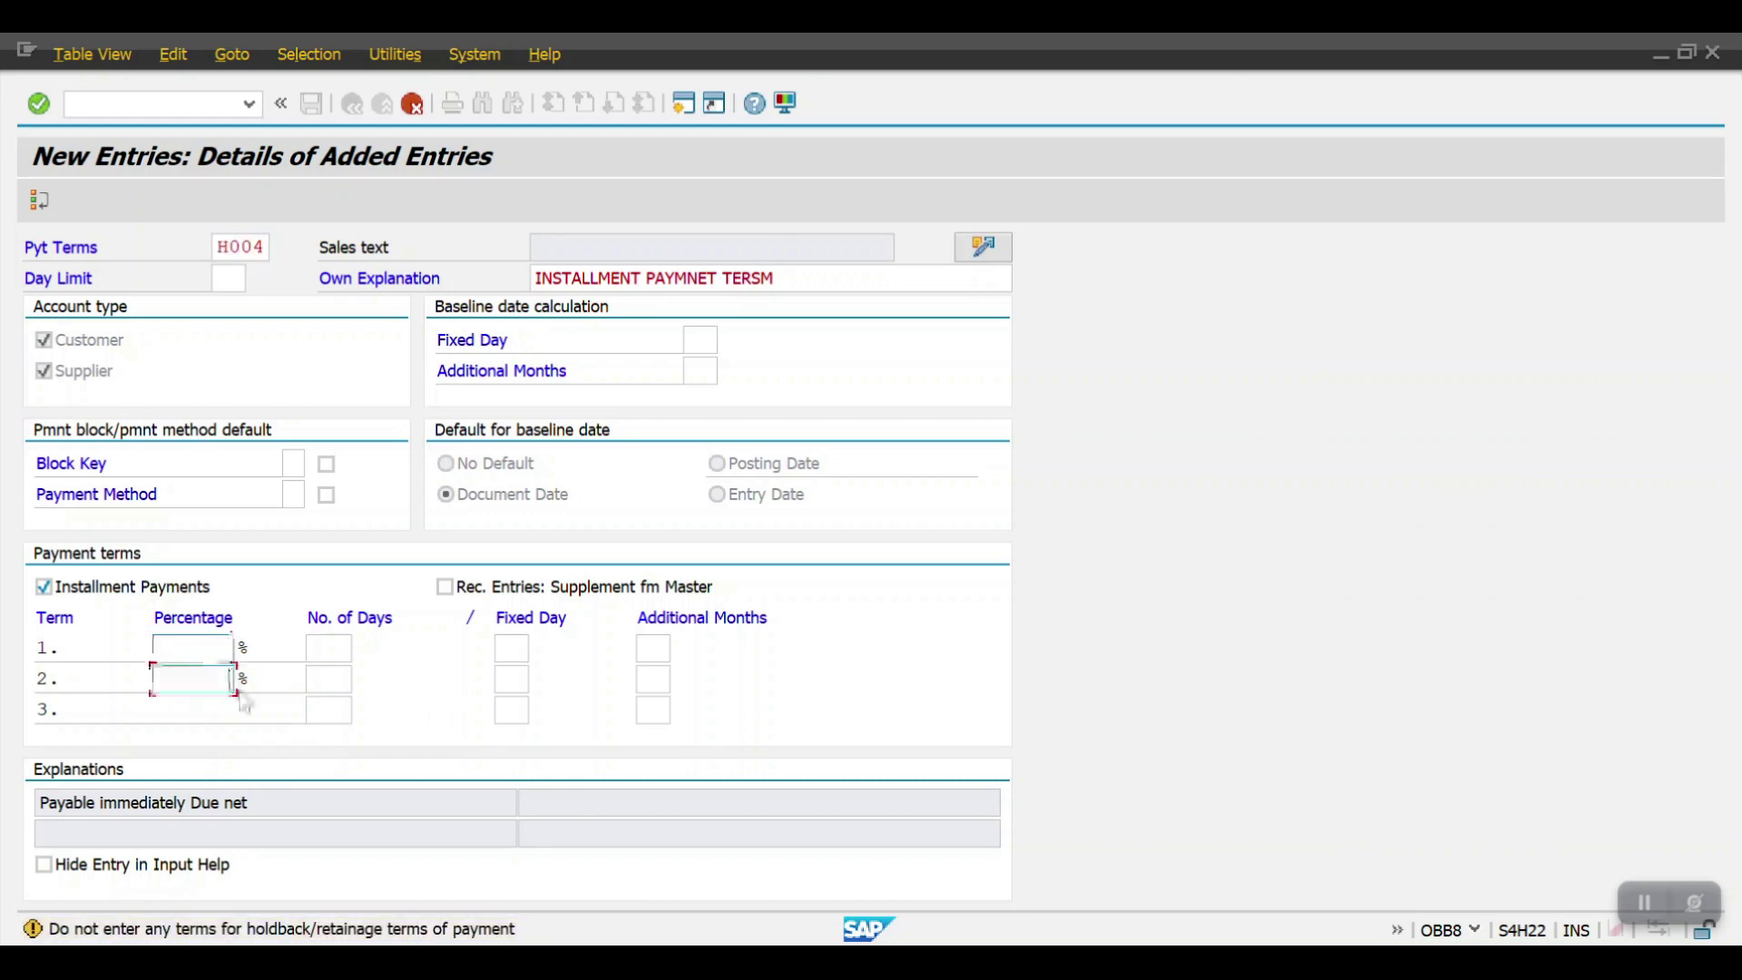
Save installment payment term H004 and return to the payment terms overview.
key("ctrl+s")
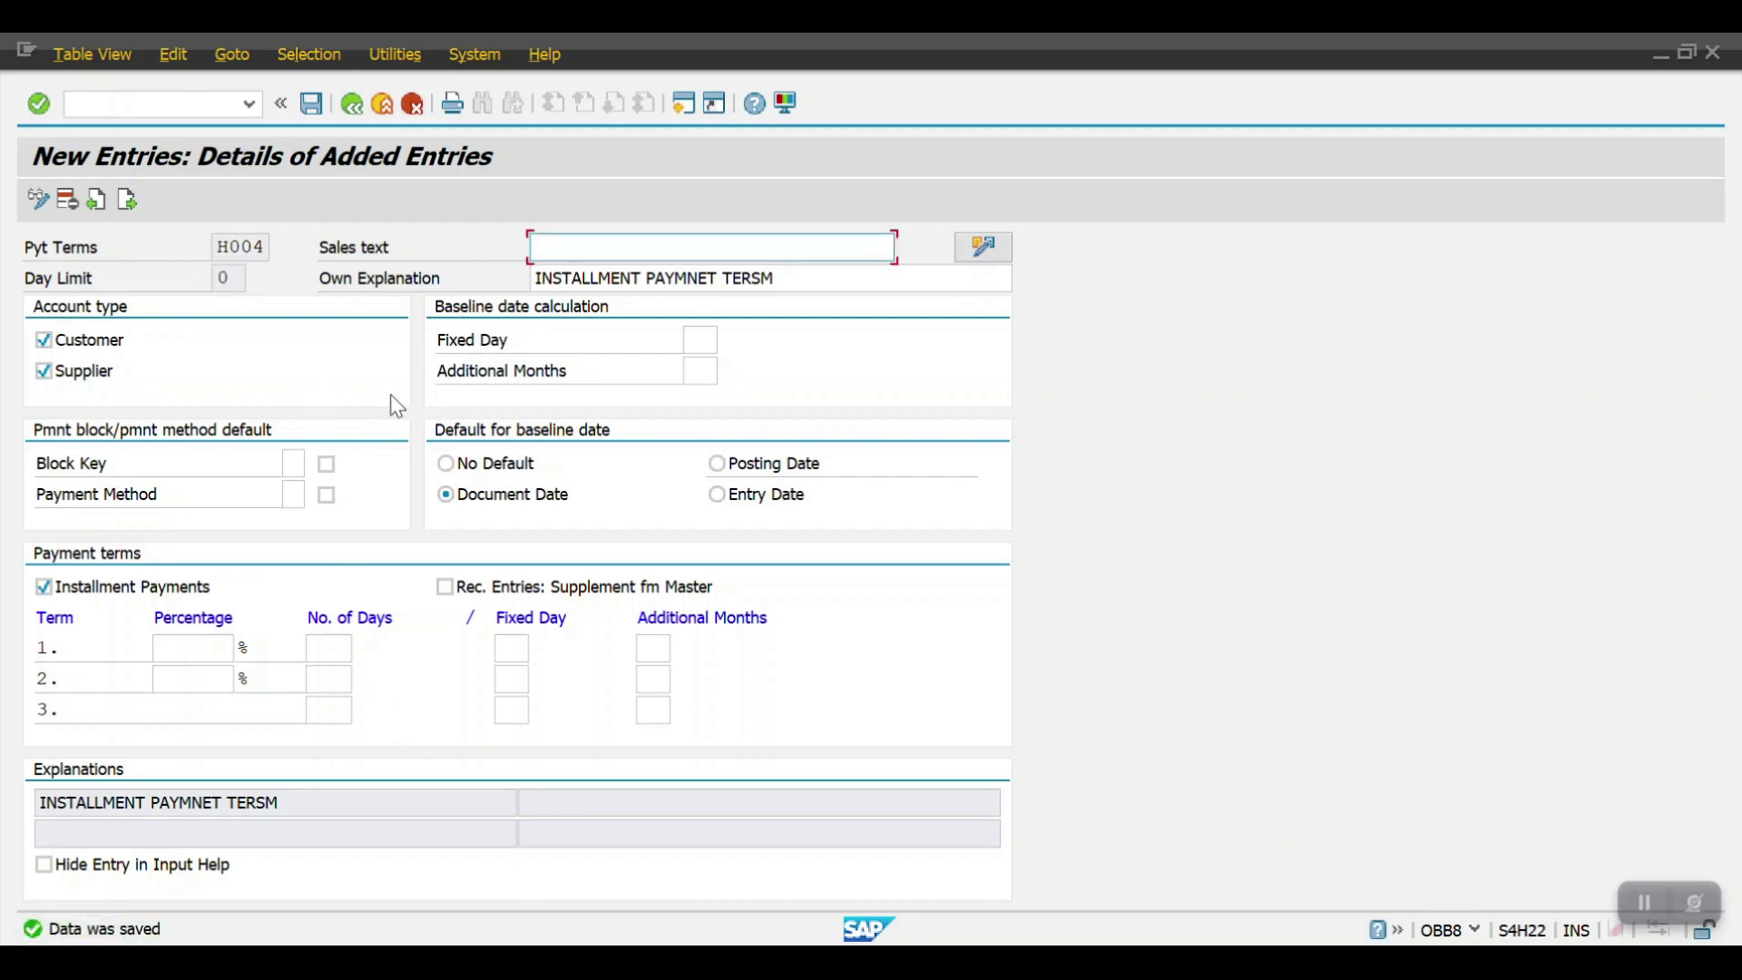
left_click(352, 103)
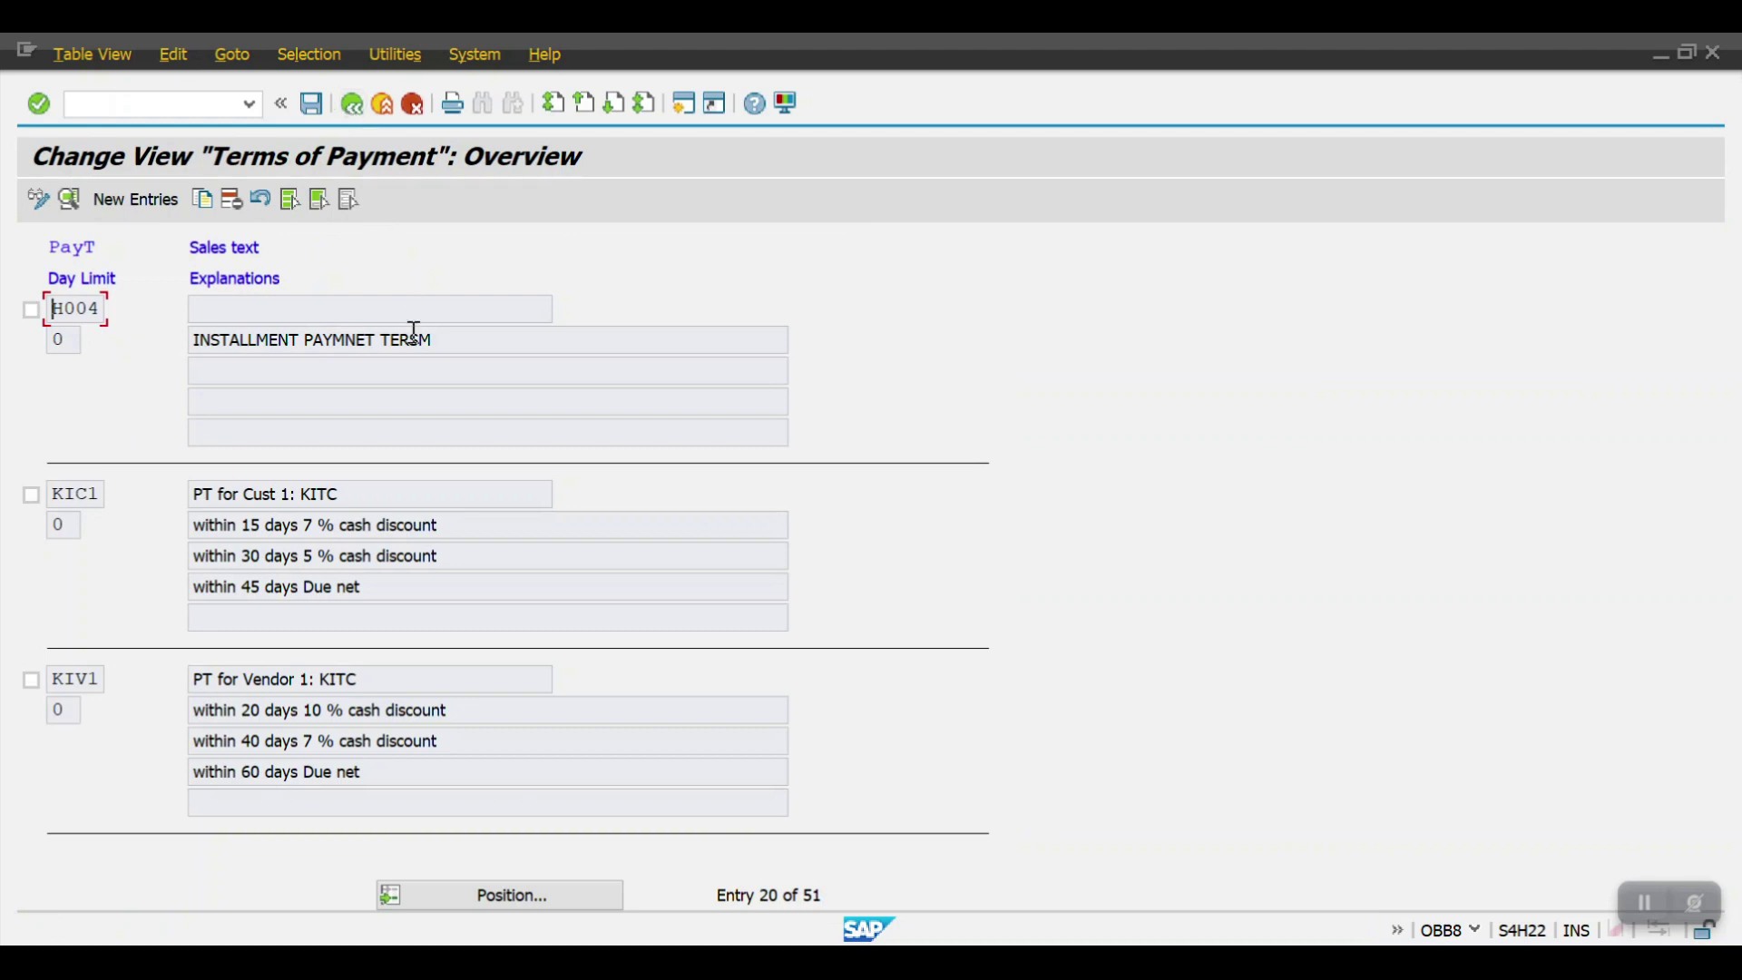
Position the overview at H001 and at H004, and review the explanations of payment terms H001 to H004.
left_click(496, 909)
type("H001")
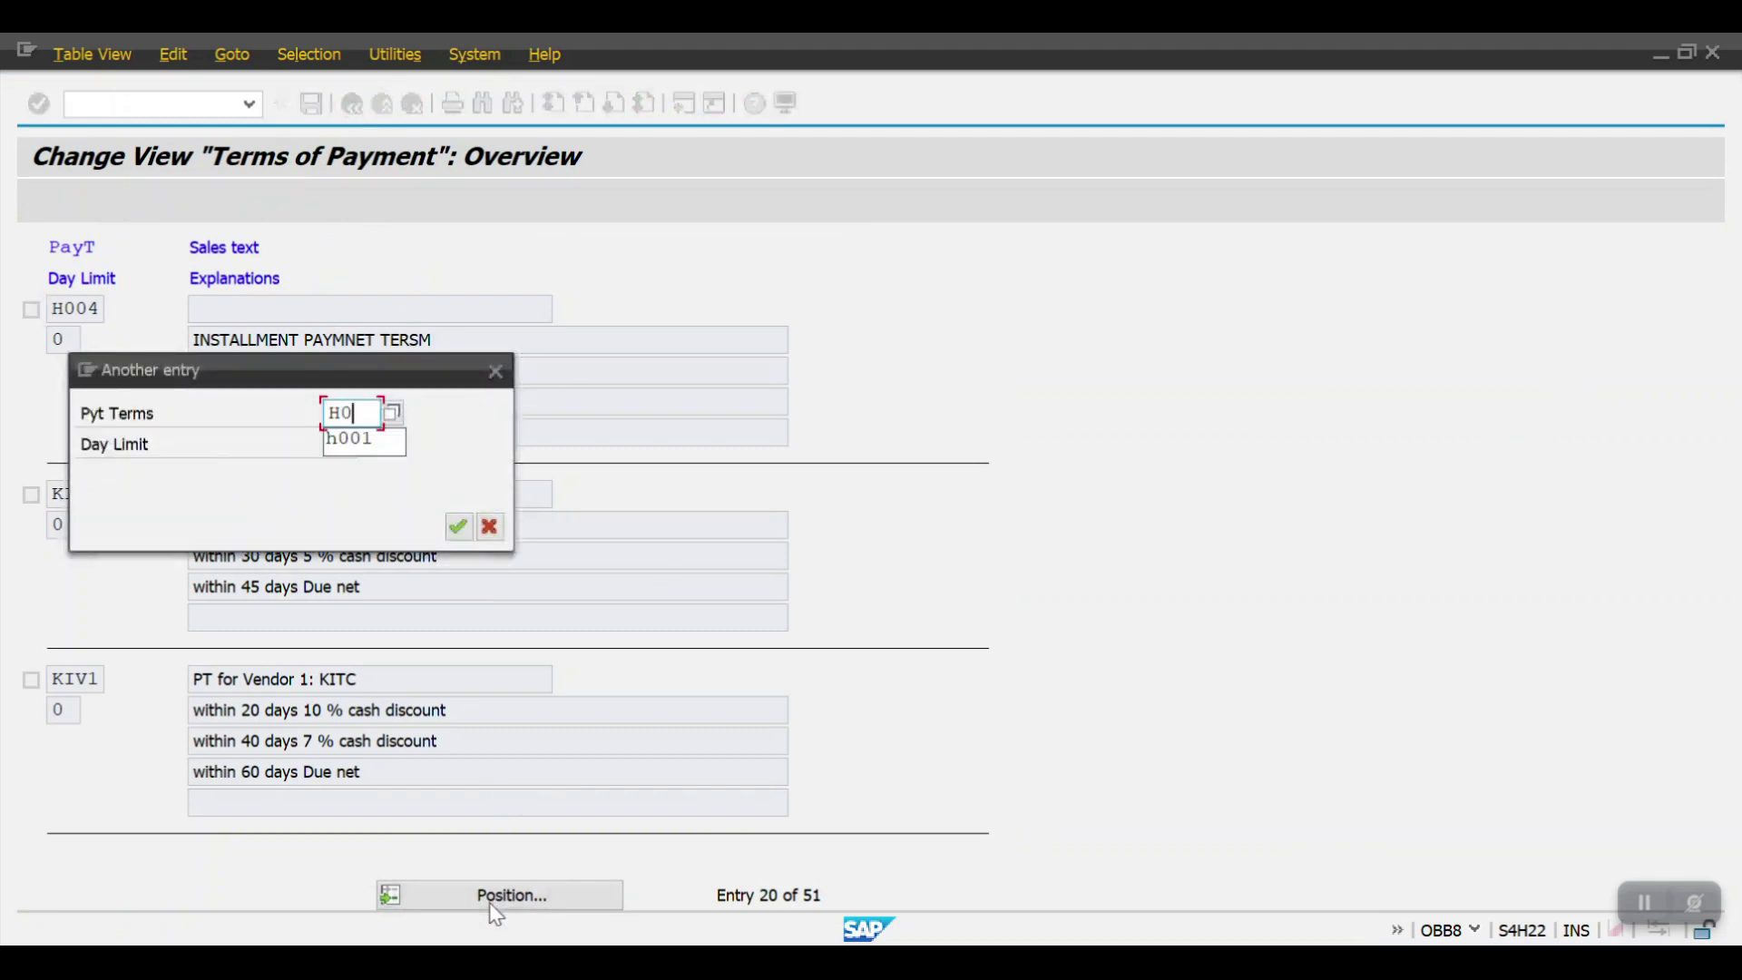
key("Return")
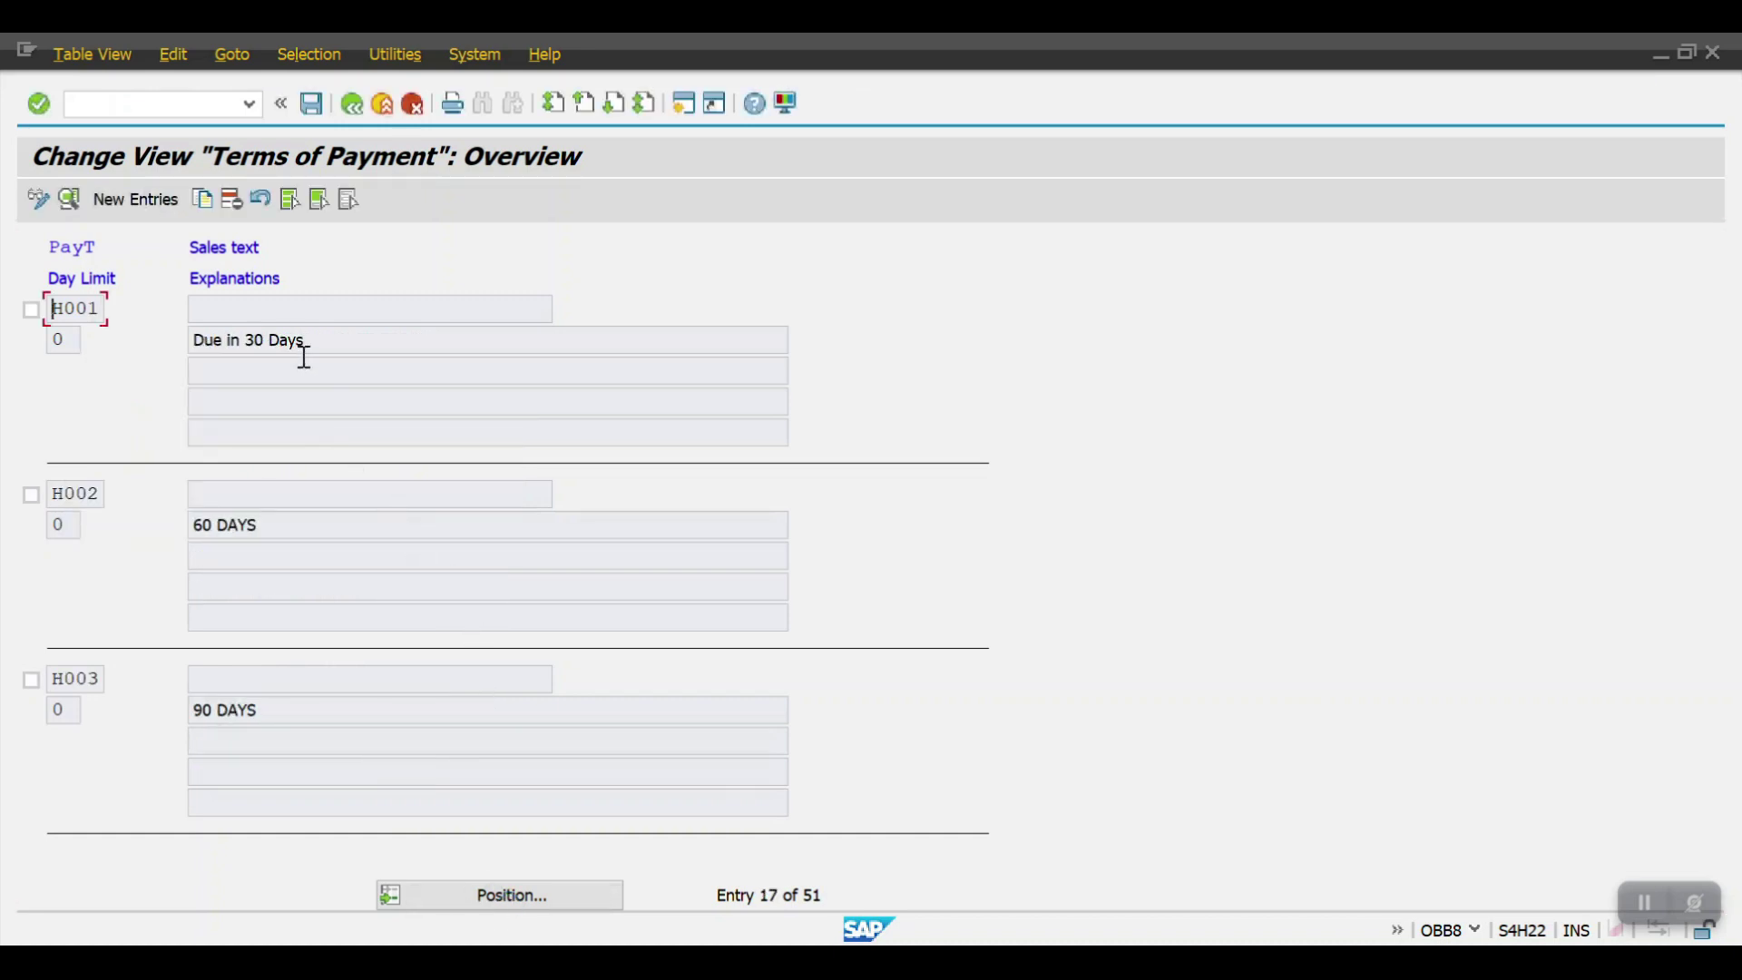
left_click(304, 340)
left_click_drag(304, 339, 184, 338)
left_click_drag(318, 525, 177, 524)
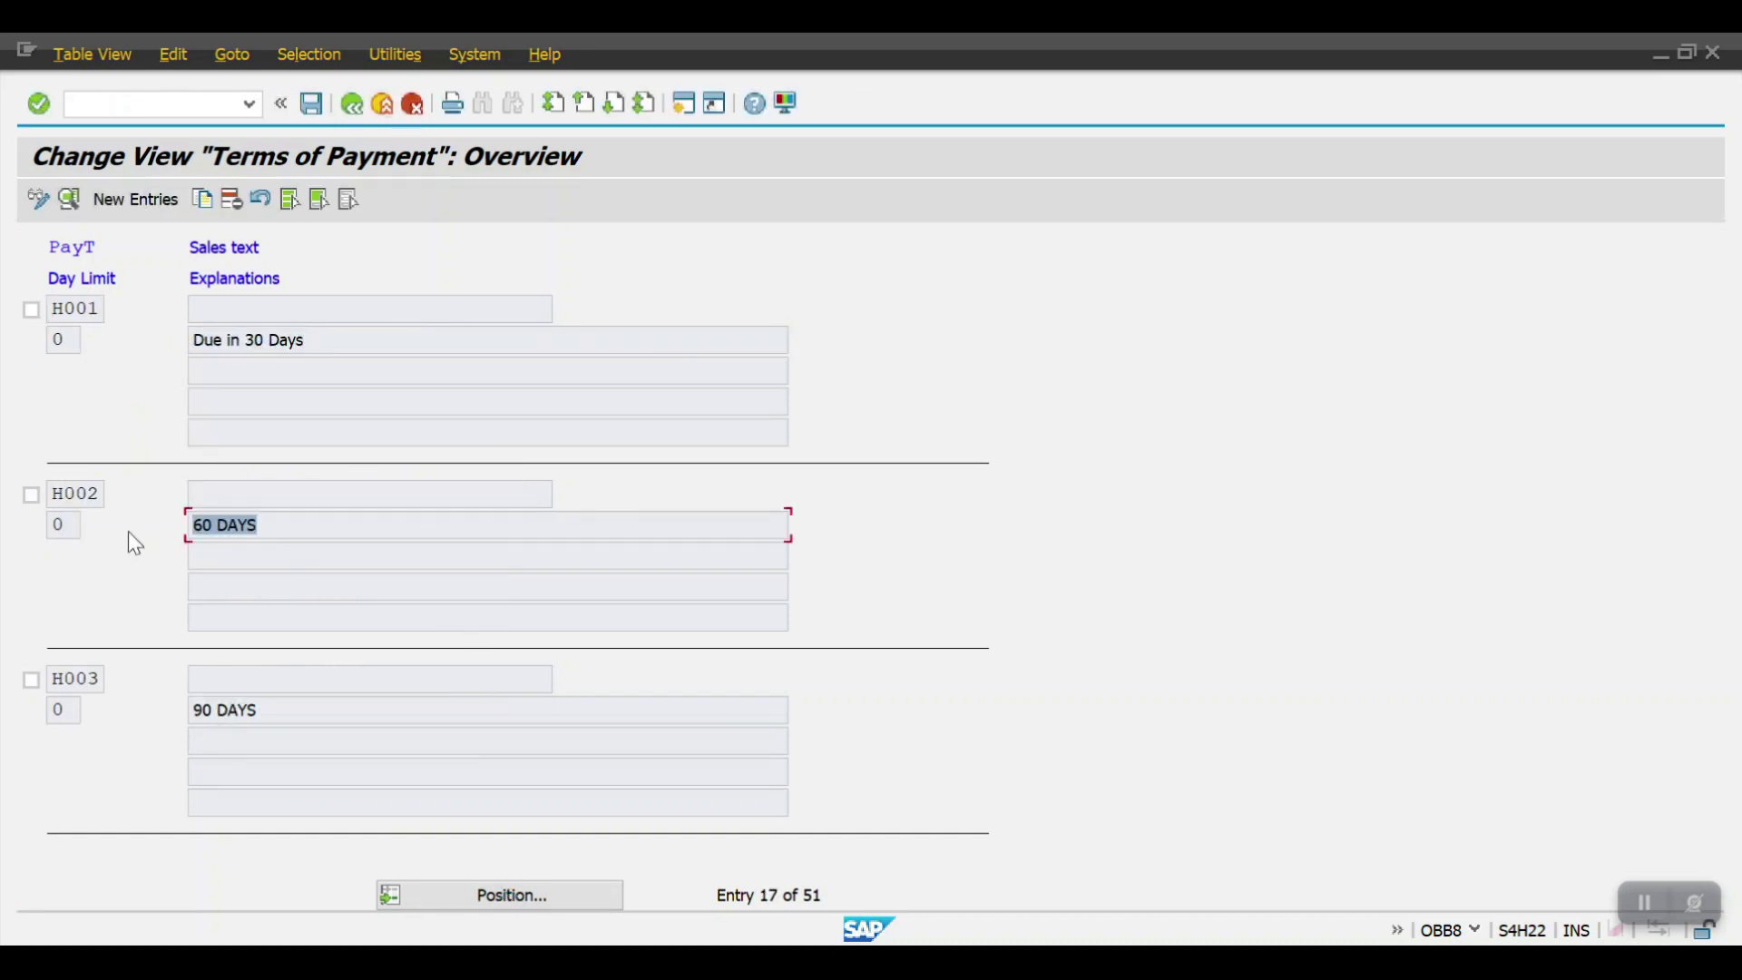
left_click_drag(299, 712, 113, 726)
left_click(432, 891)
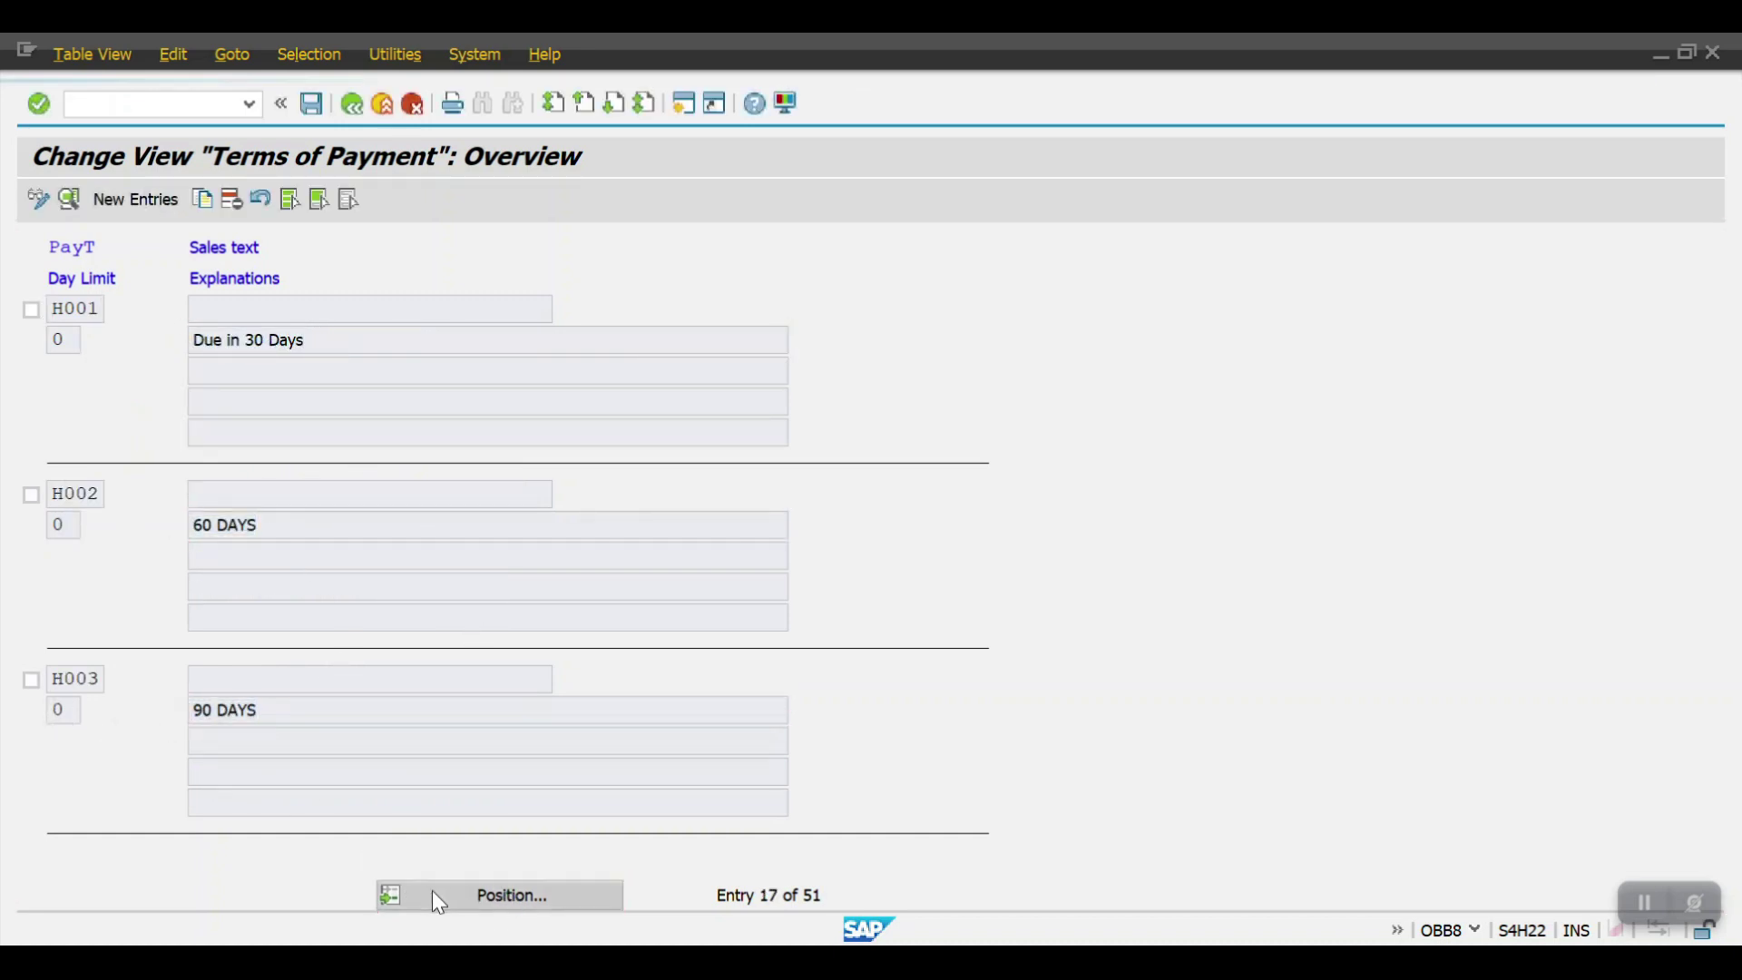
type("H004")
key("Return")
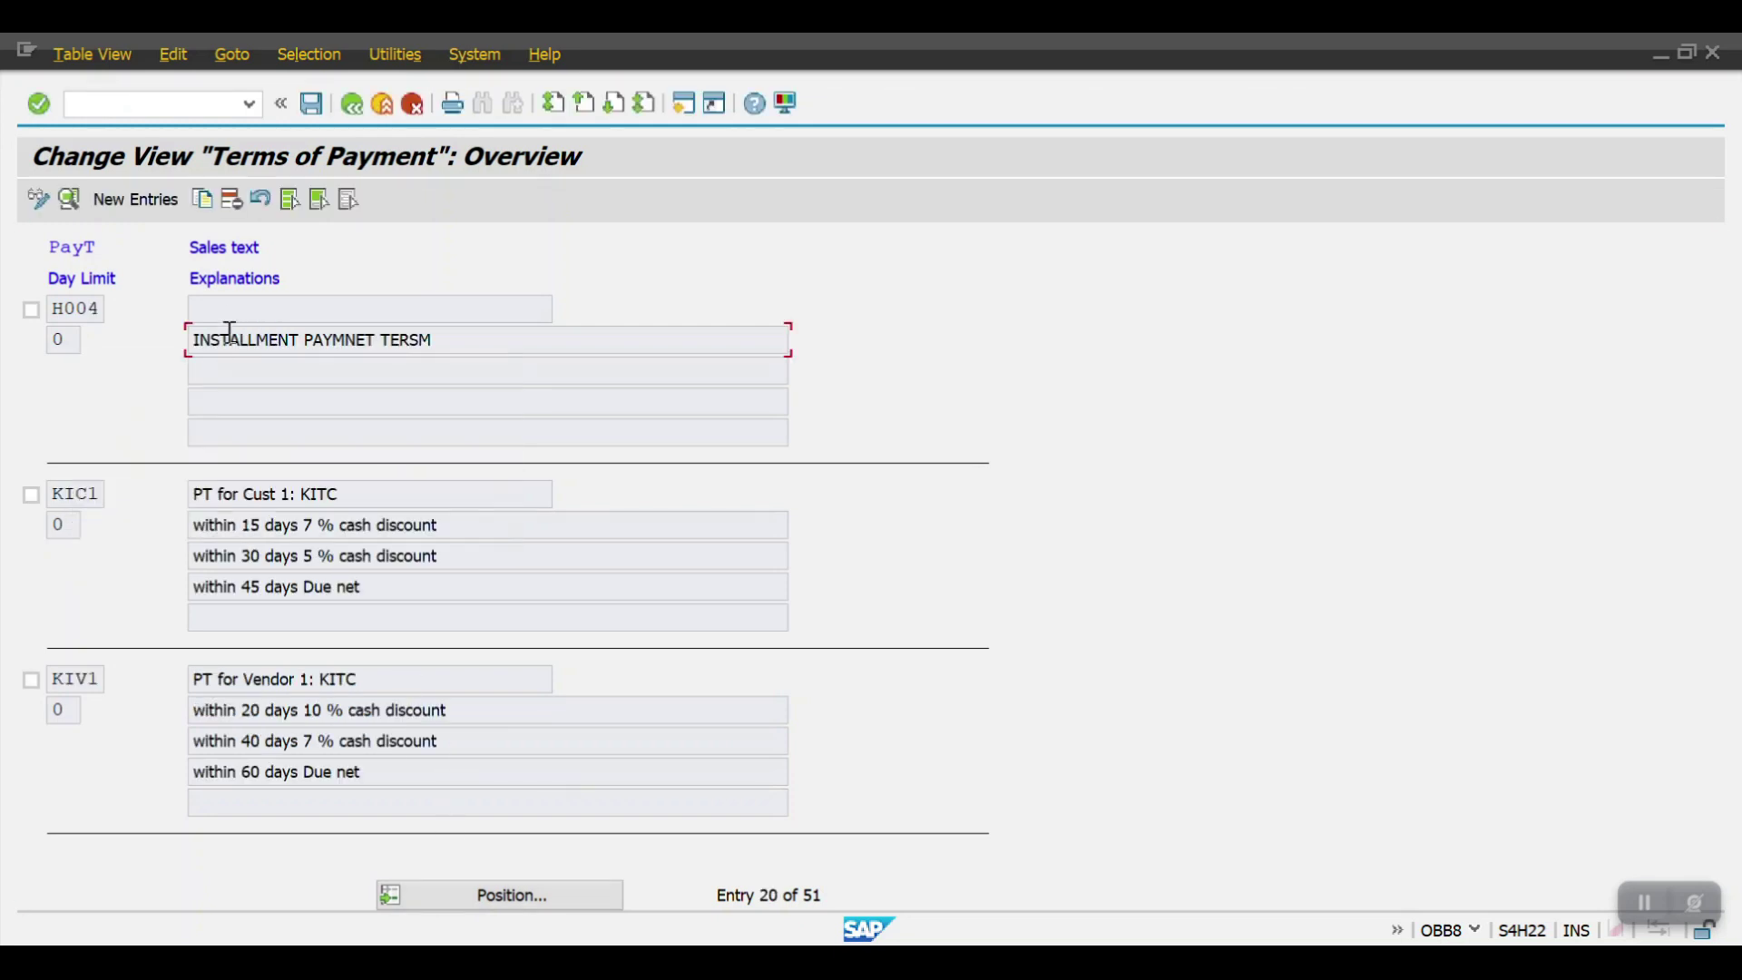
left_click_drag(455, 341, 164, 322)
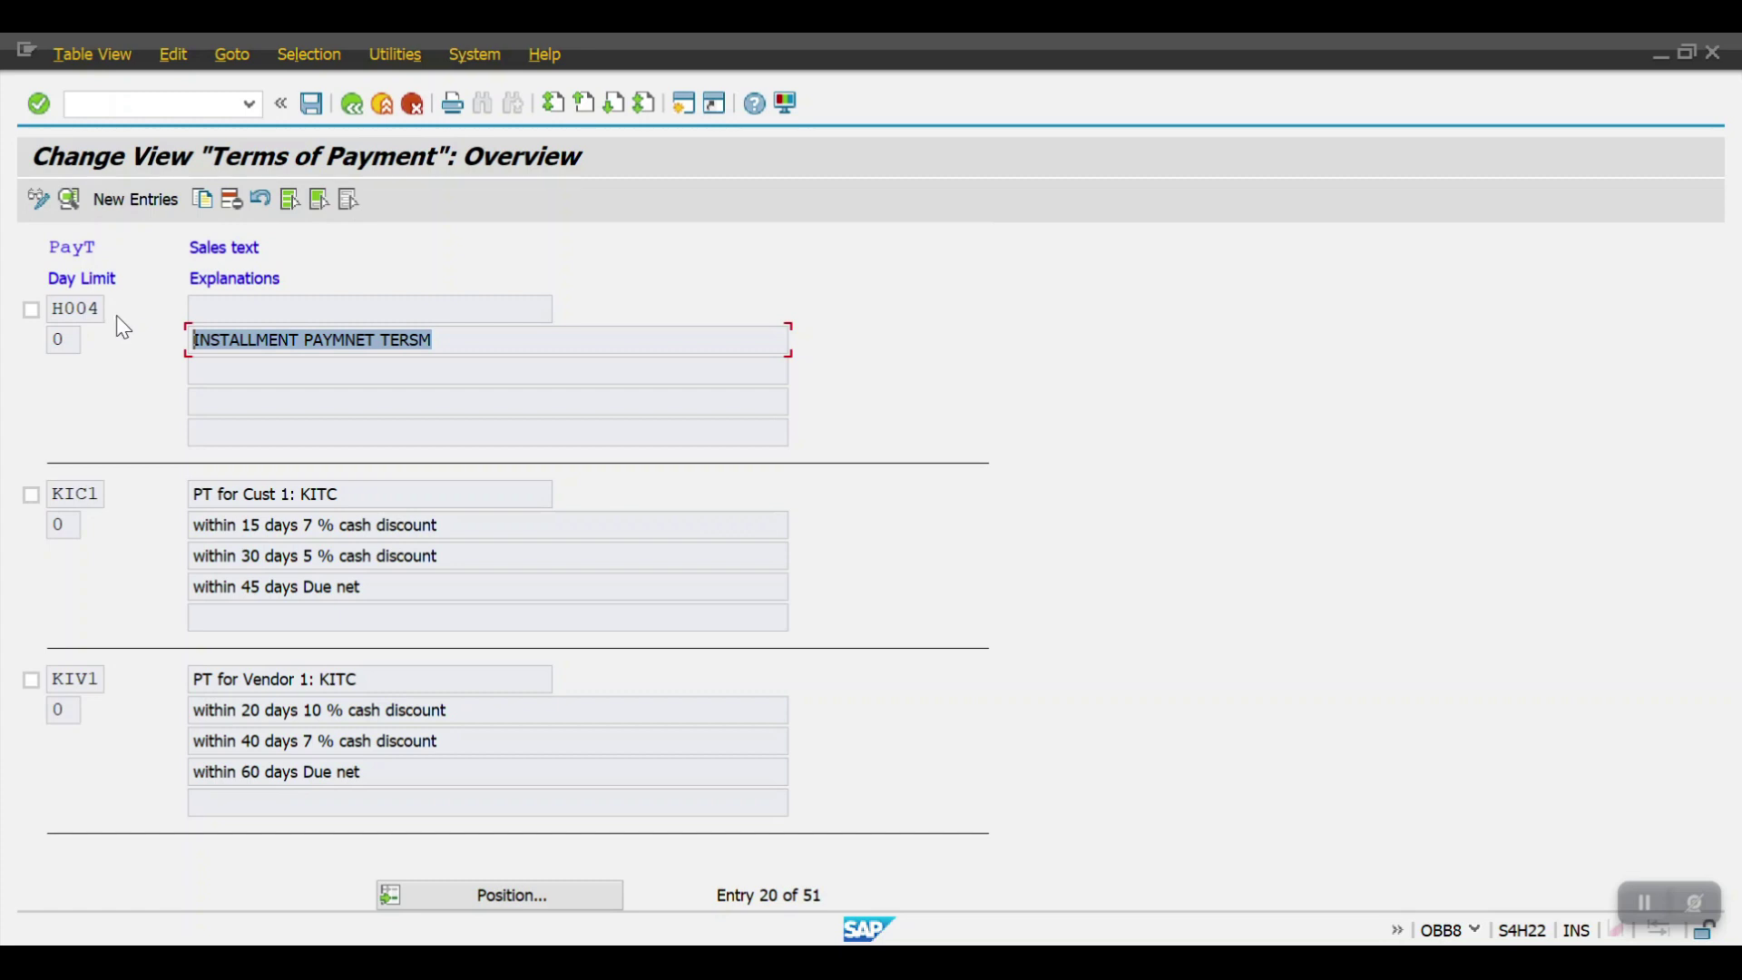
Open the holdback/retainage payment terms overview with transaction OBB9.
left_click(158, 101)
type("/N")
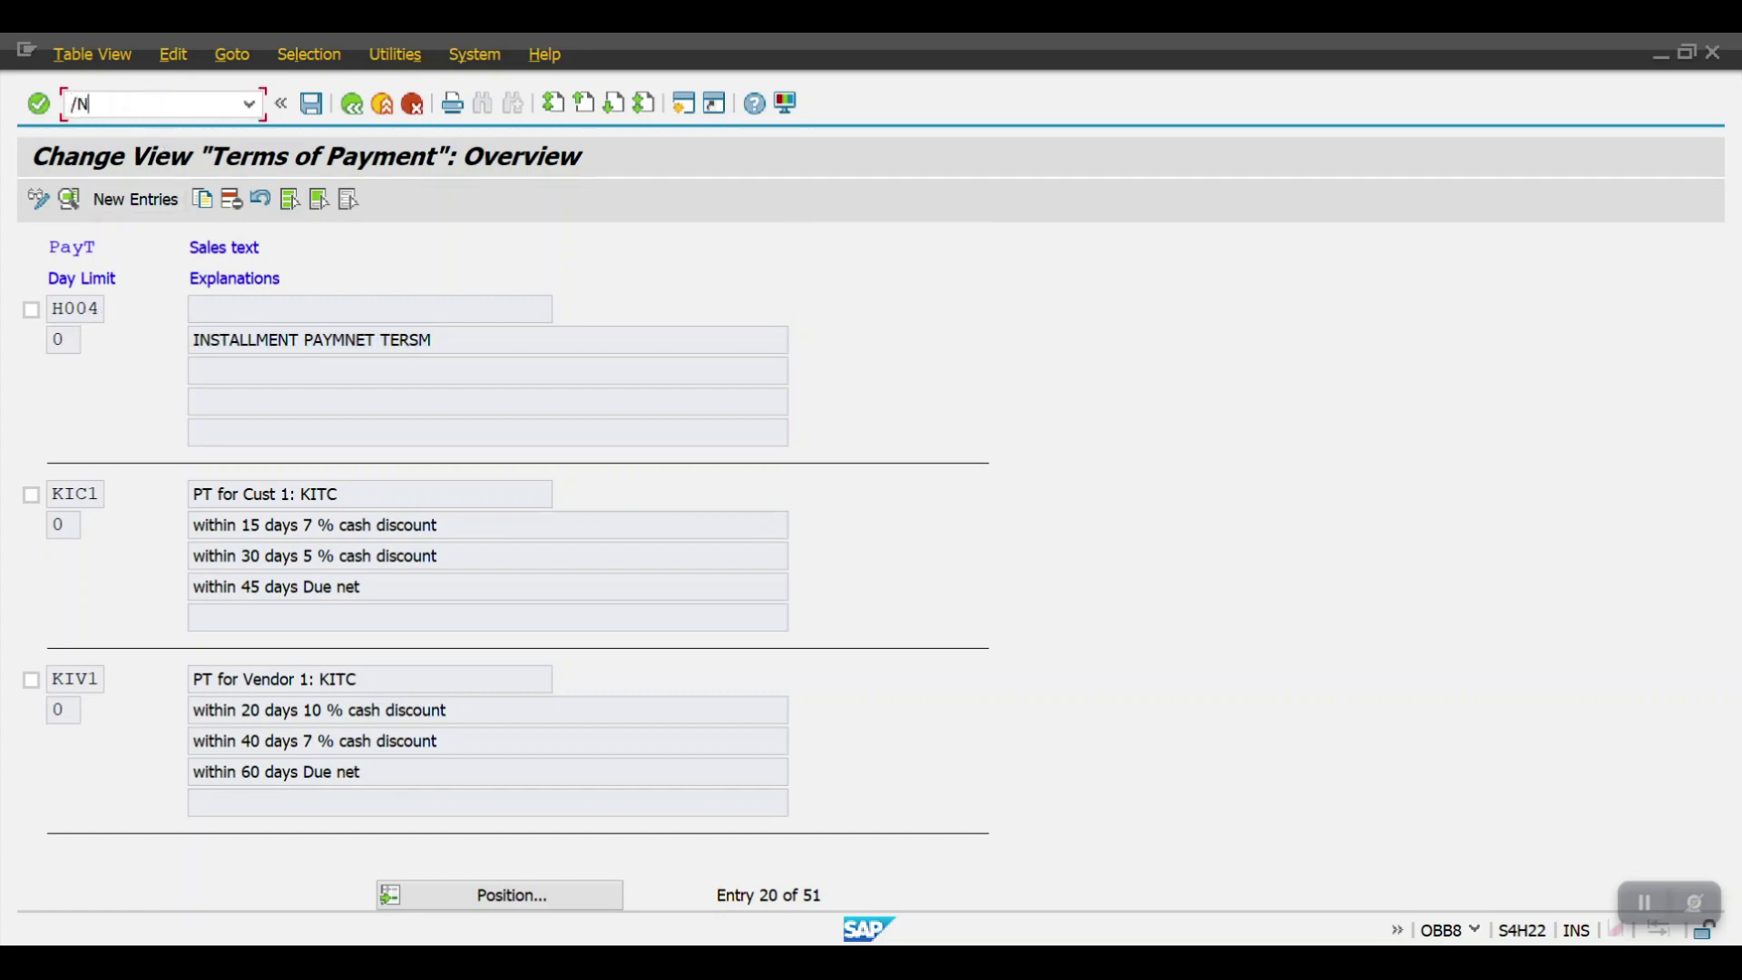
type("OBB9")
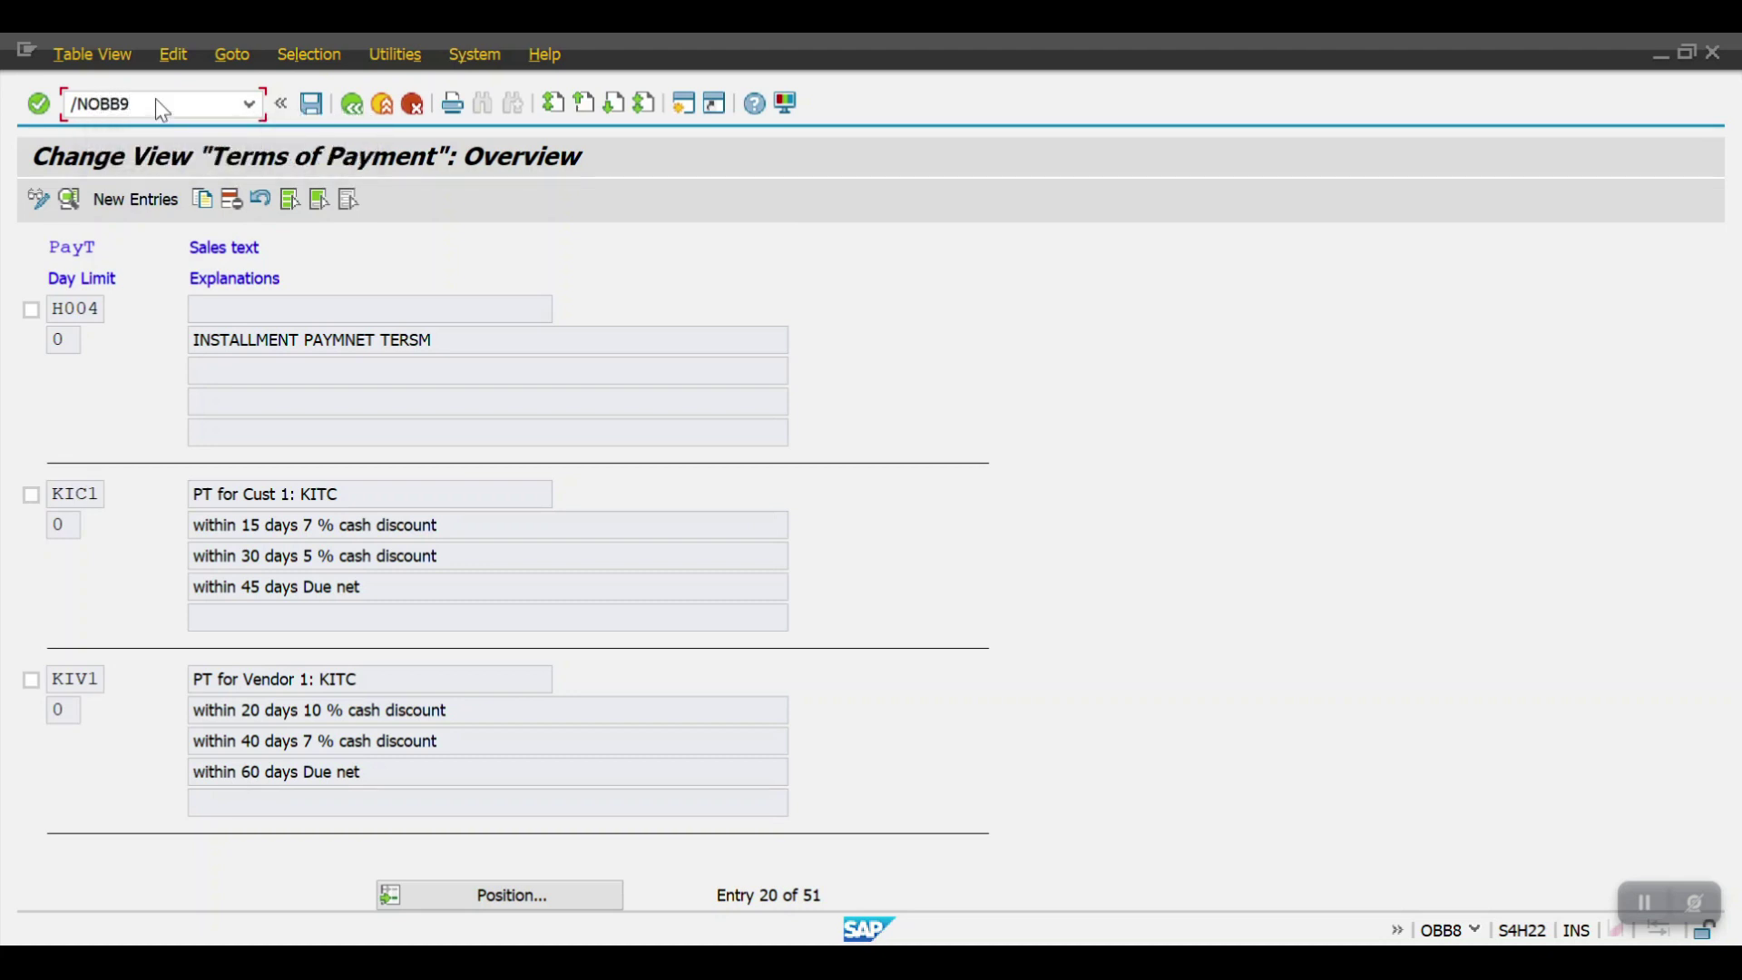
key("Return")
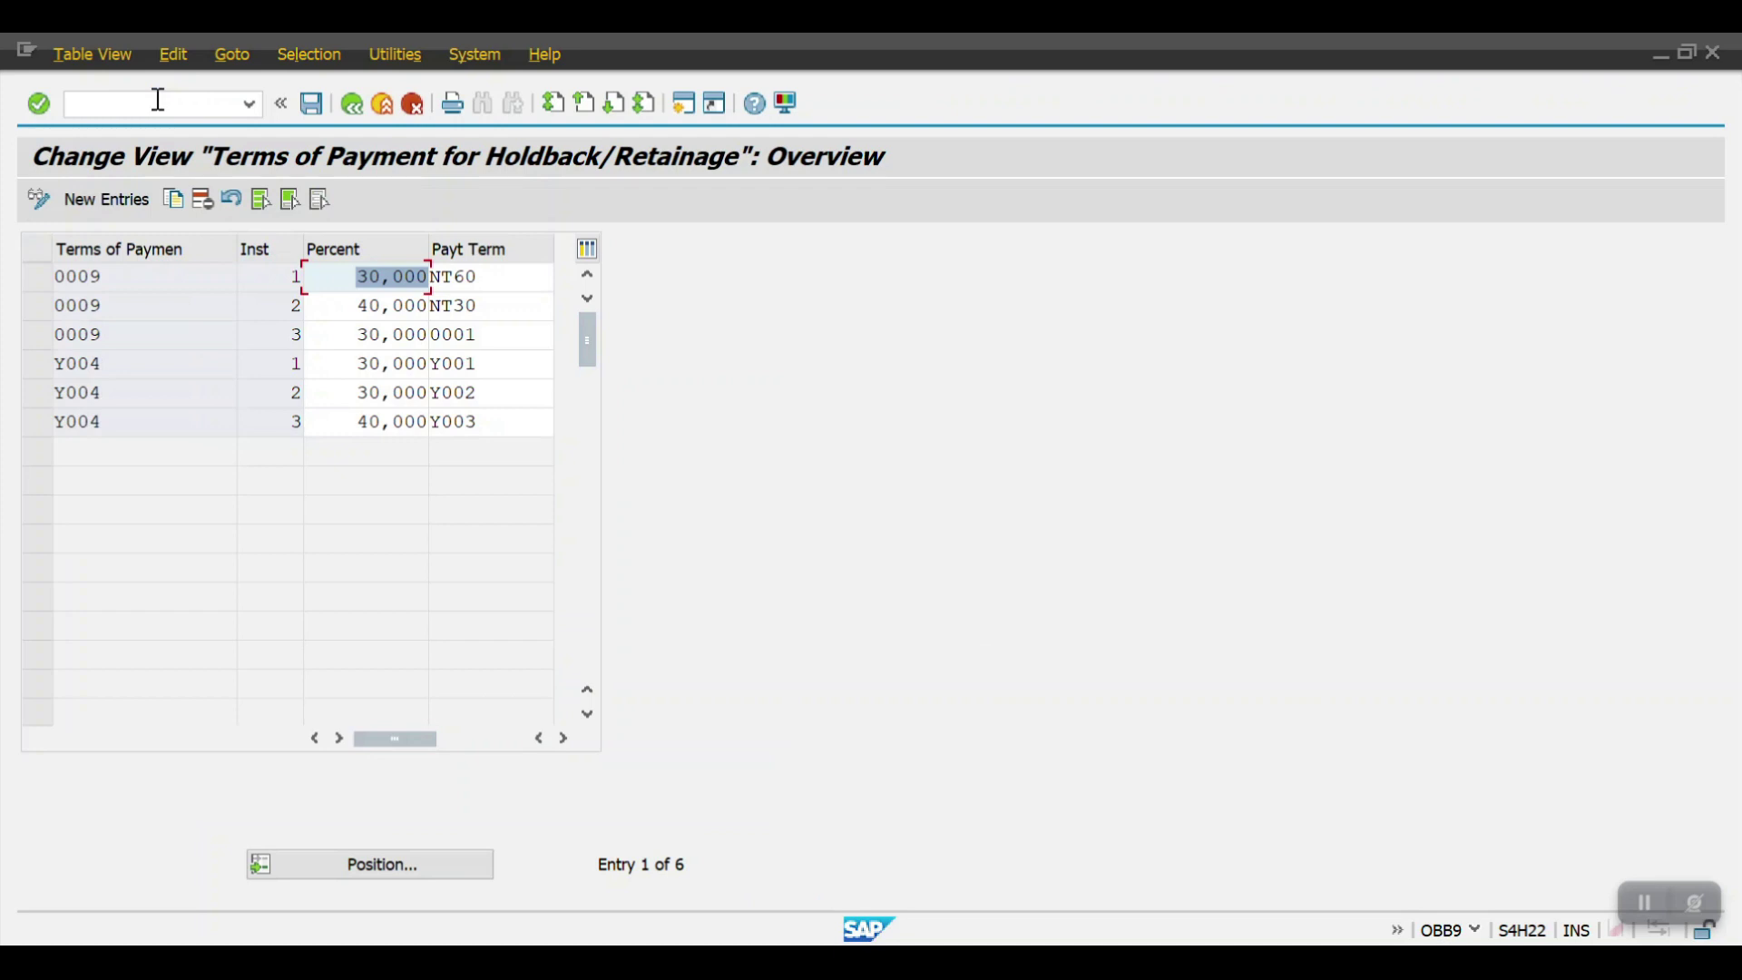
Start new holdback/retainage entries with payment term H004 on the first line, and number three installment lines 1, 2 and 3.
left_click(105, 201)
type("H004")
key("Tab")
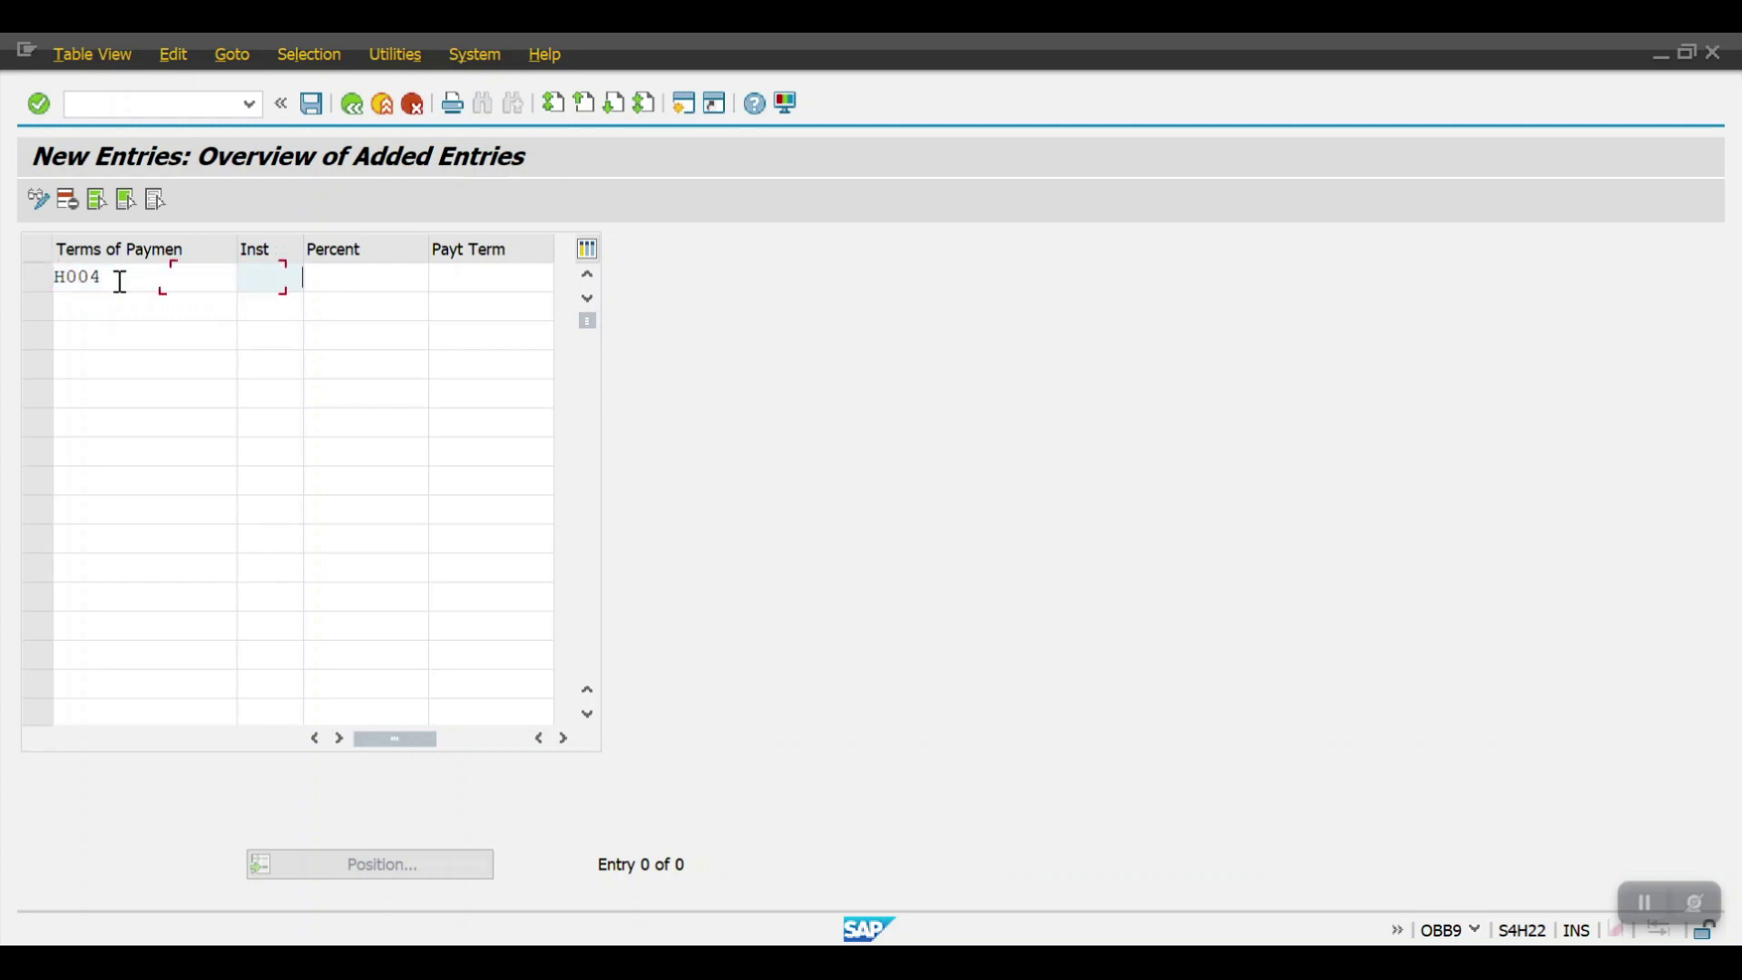
type("1")
key("Down")
type("2")
key("Down")
type("3")
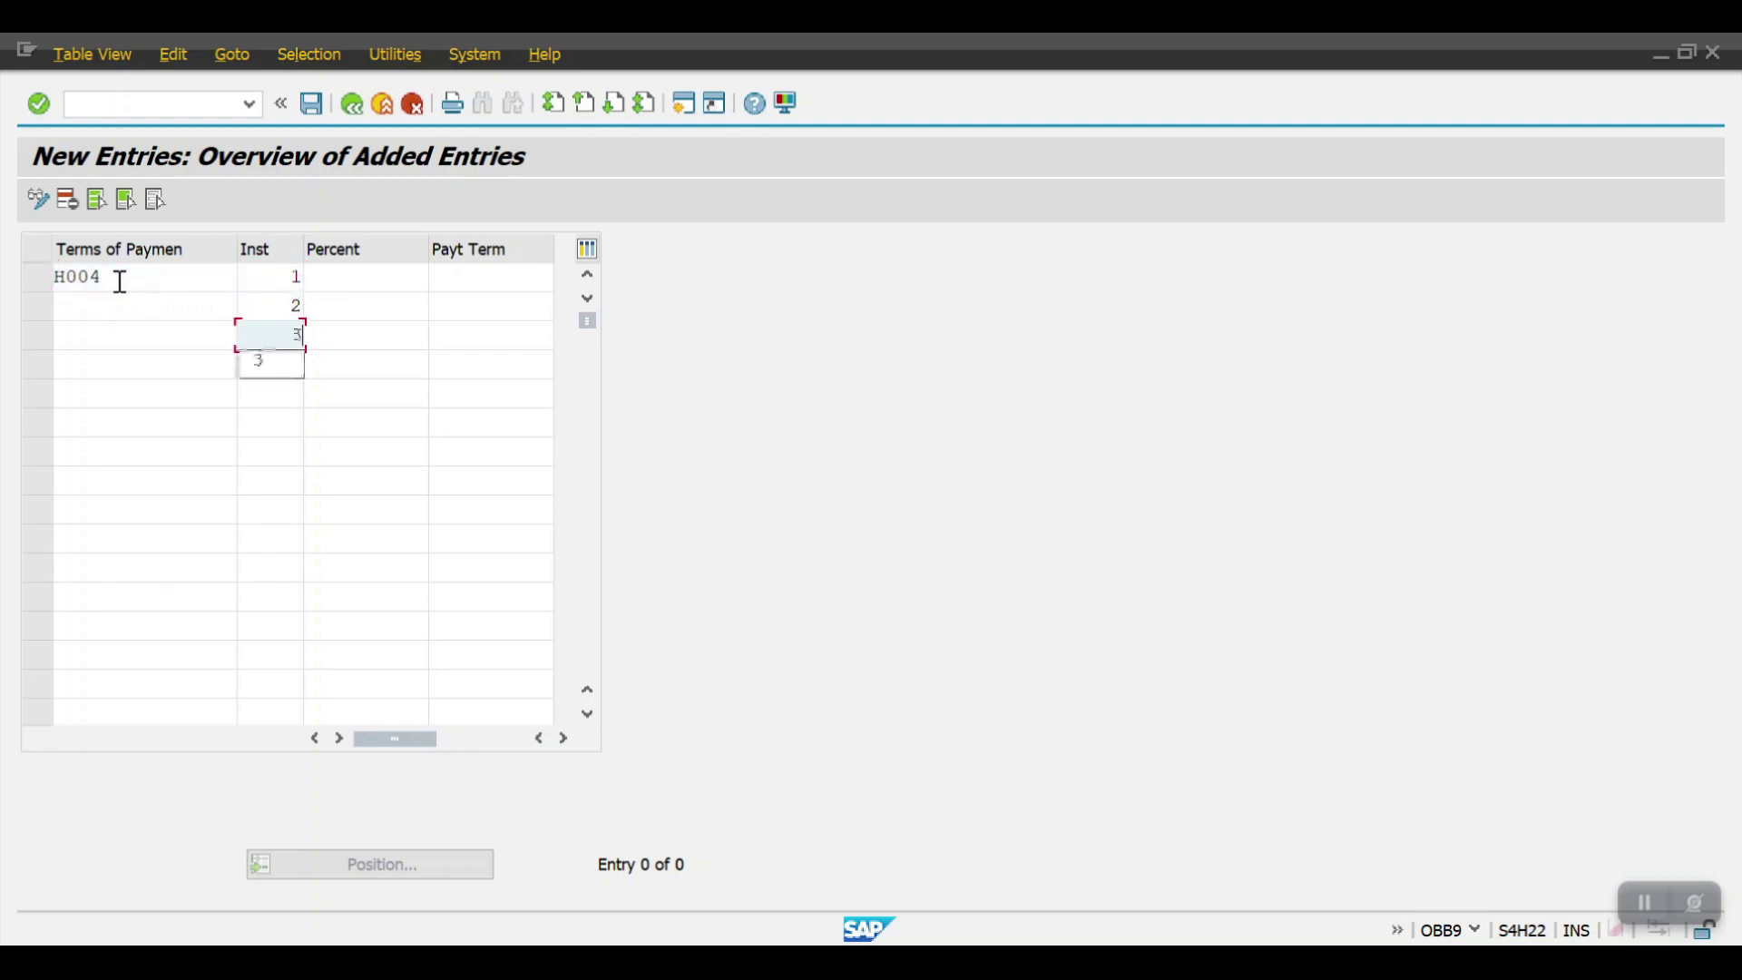
Enter payment term H004 on the lines of installments 2 and 3.
key("Up")
key("Up")
left_click(107, 307)
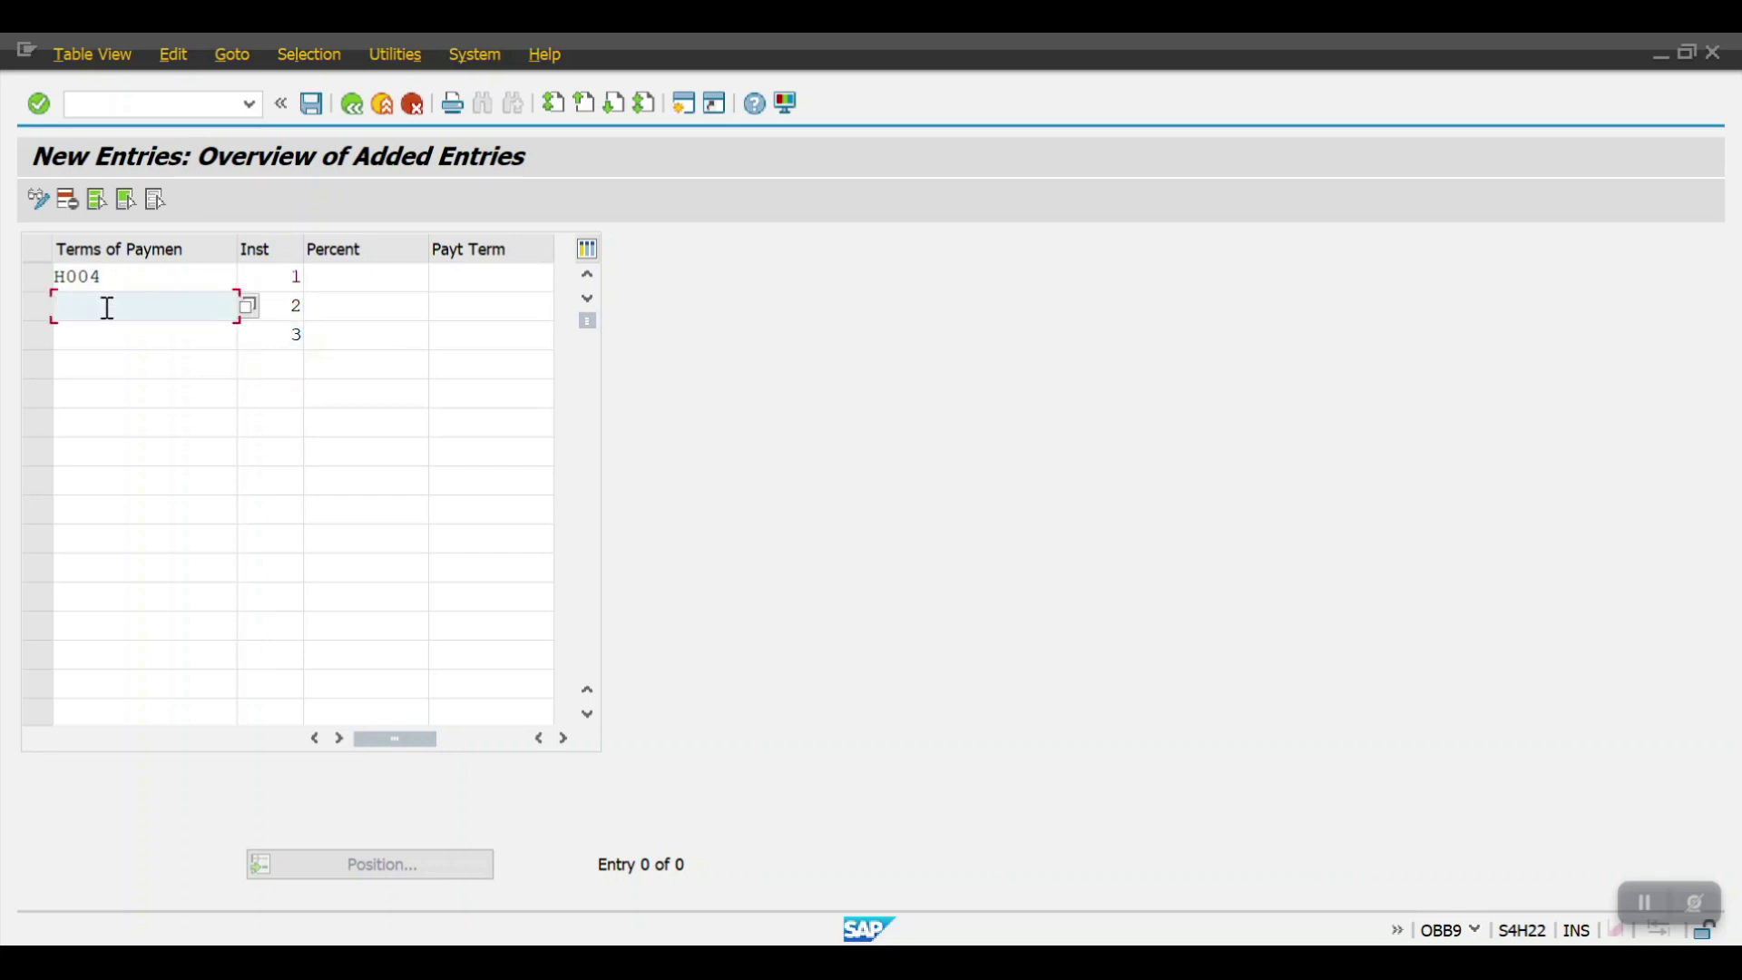
type("H004")
key("Down")
key("Up")
key("ctrl+a")
key("ctrl+c")
key("Down")
key("ctrl+v")
Assign payment terms H001, H002 and H003 to installments 1, 2 and 3 of H004.
key("Up")
key("Up")
key("Tab")
key("Tab")
key("Tab")
type("H001")
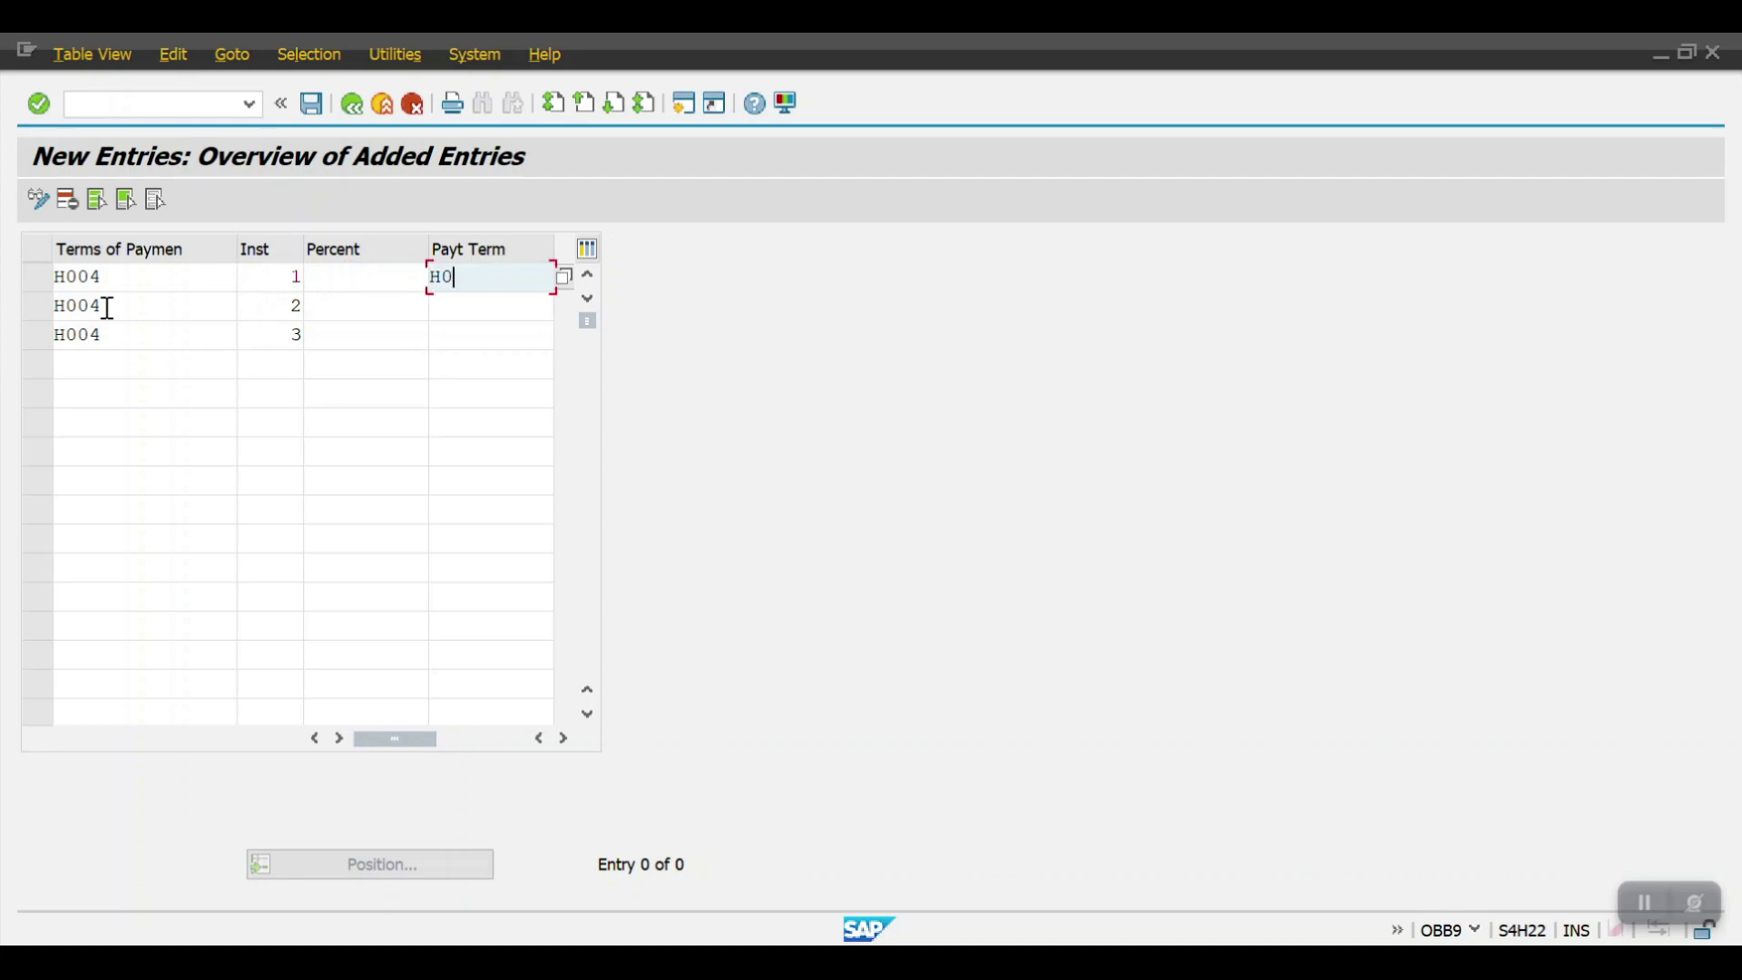
key("Down")
type("H002")
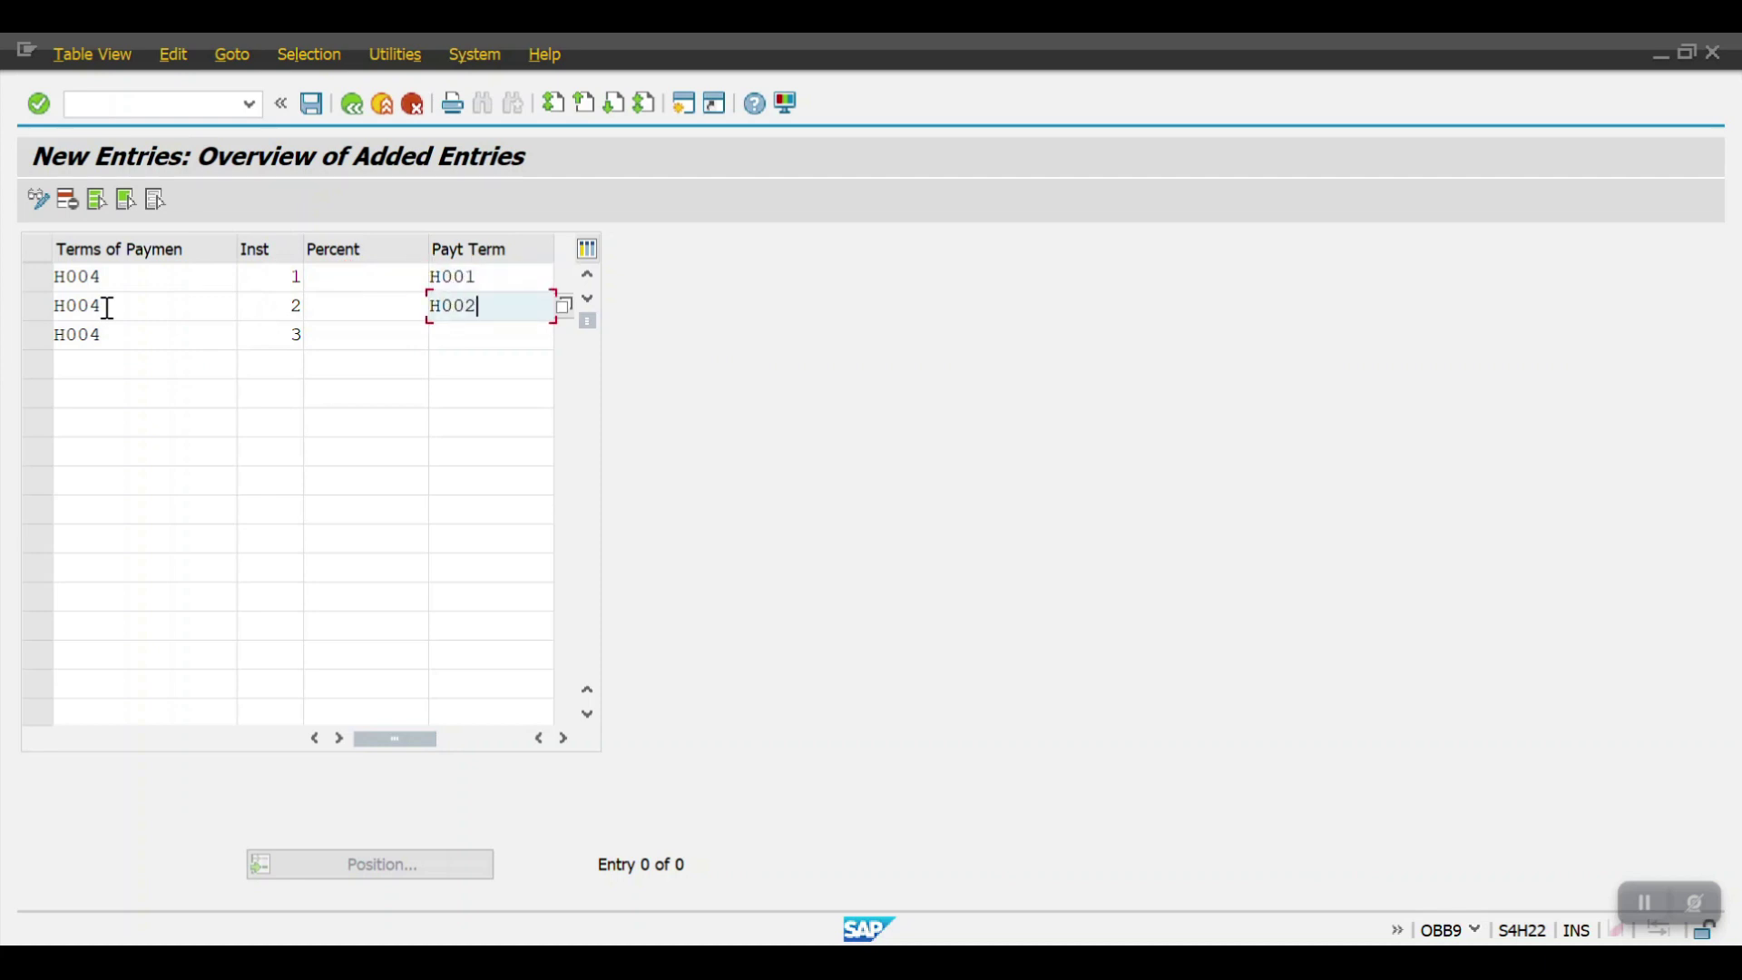
key("Down")
type("H003")
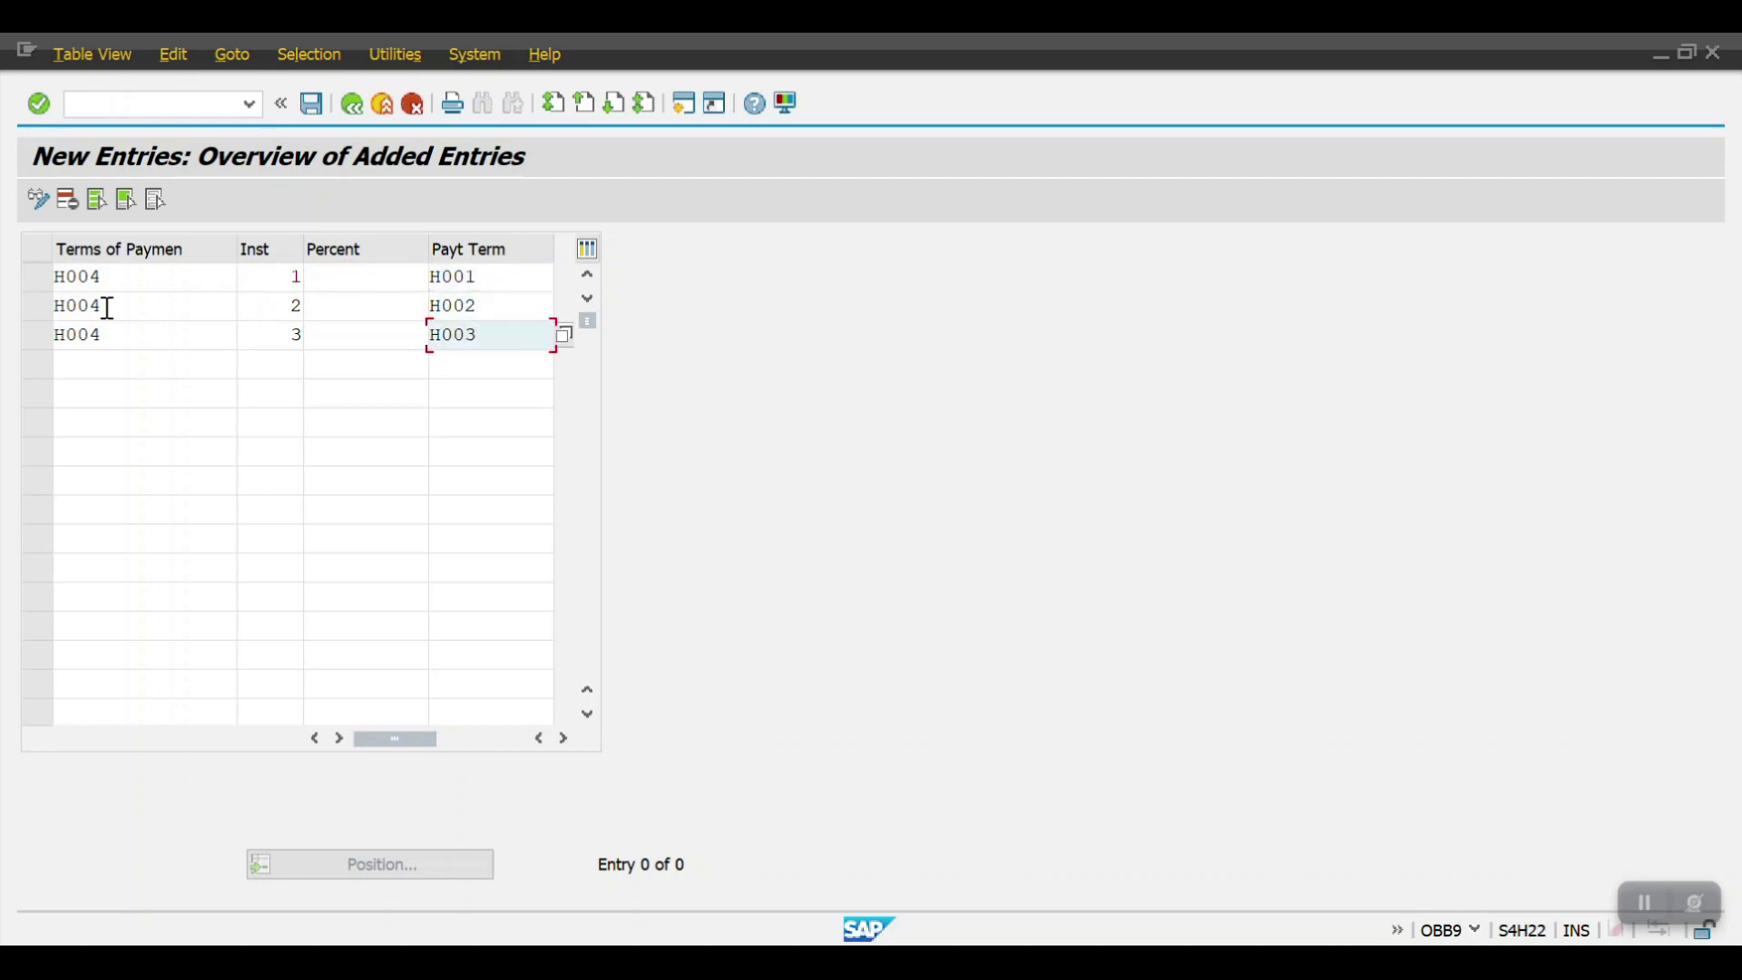
Set the installment percentages of H004 to 30, 30 and 40, and save the entries in the proposed customizing request.
left_click(335, 269)
type("30")
key("Down")
key("Return")
key("Down")
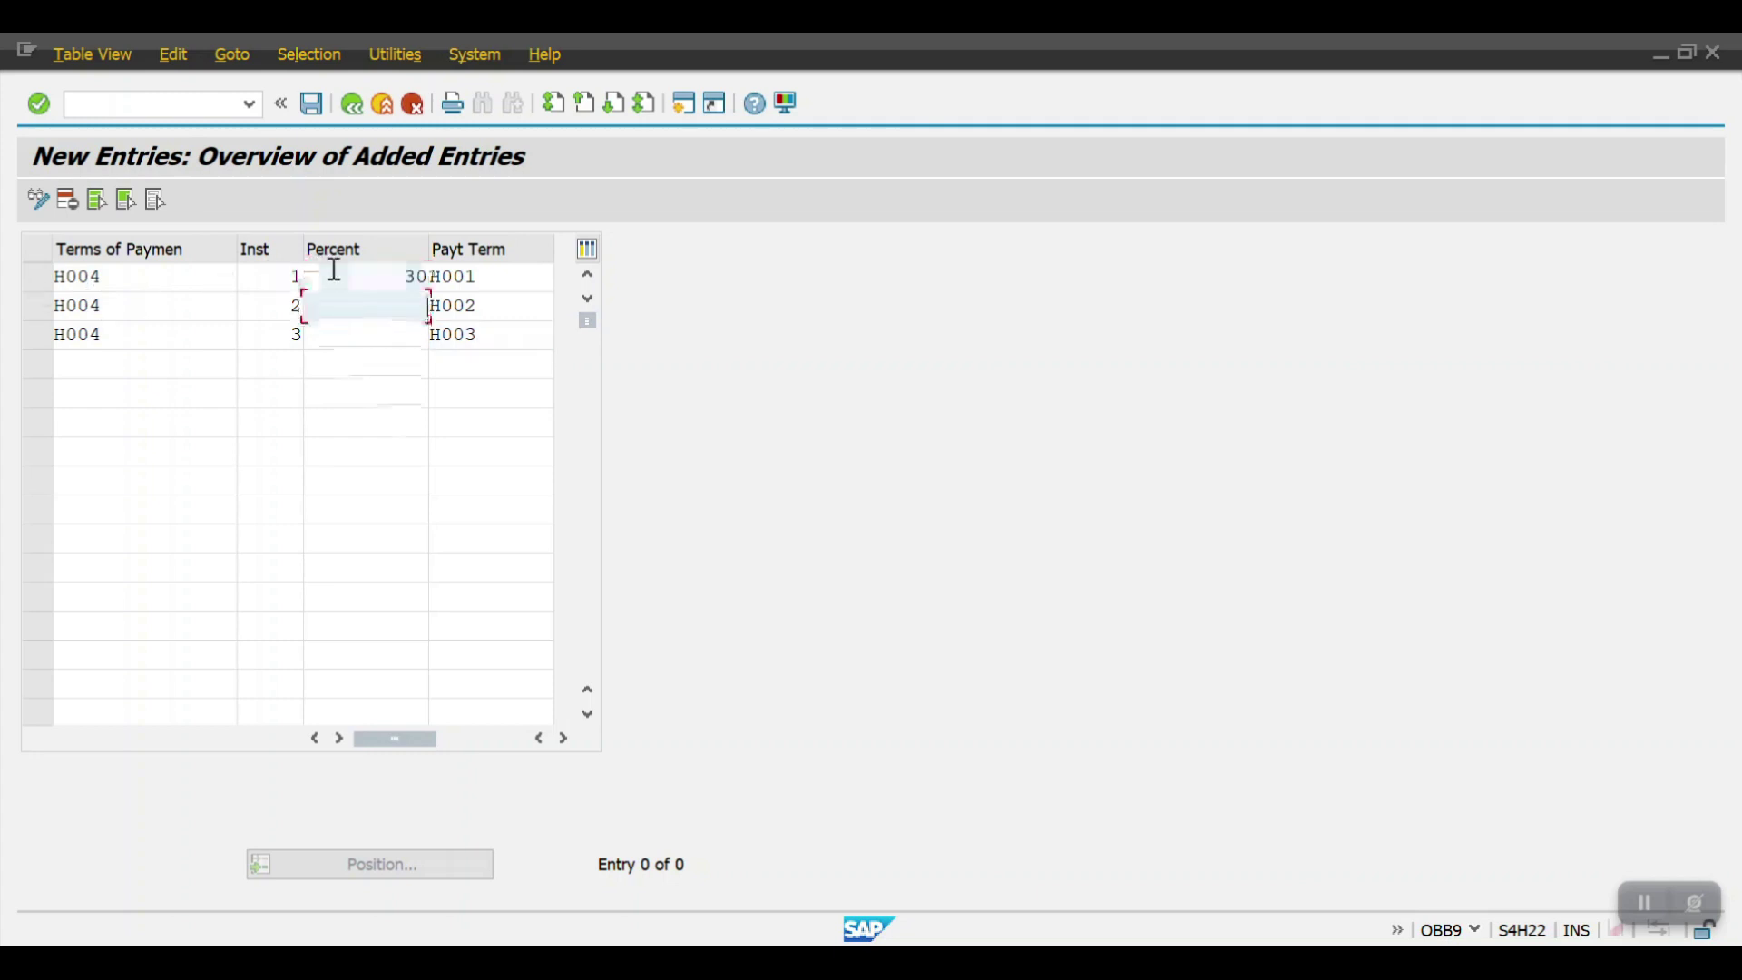
type("30")
key("Down")
key("Return")
key("Down")
type("4")
key("Return")
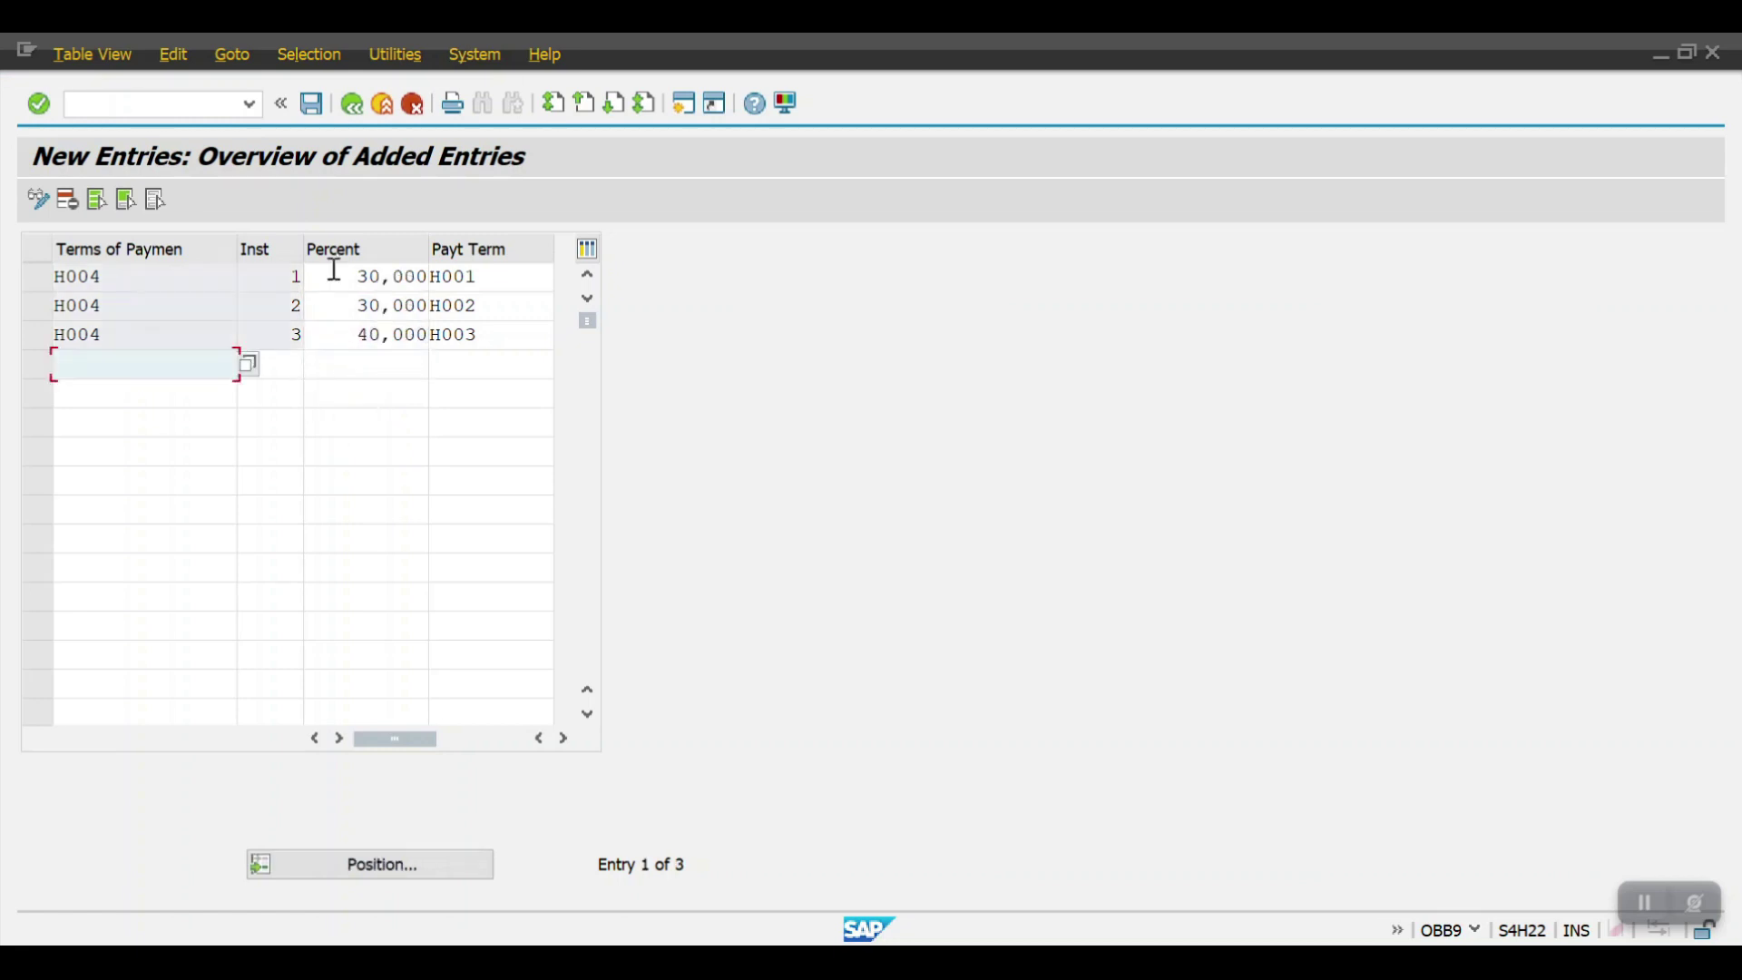
key("ctrl+s")
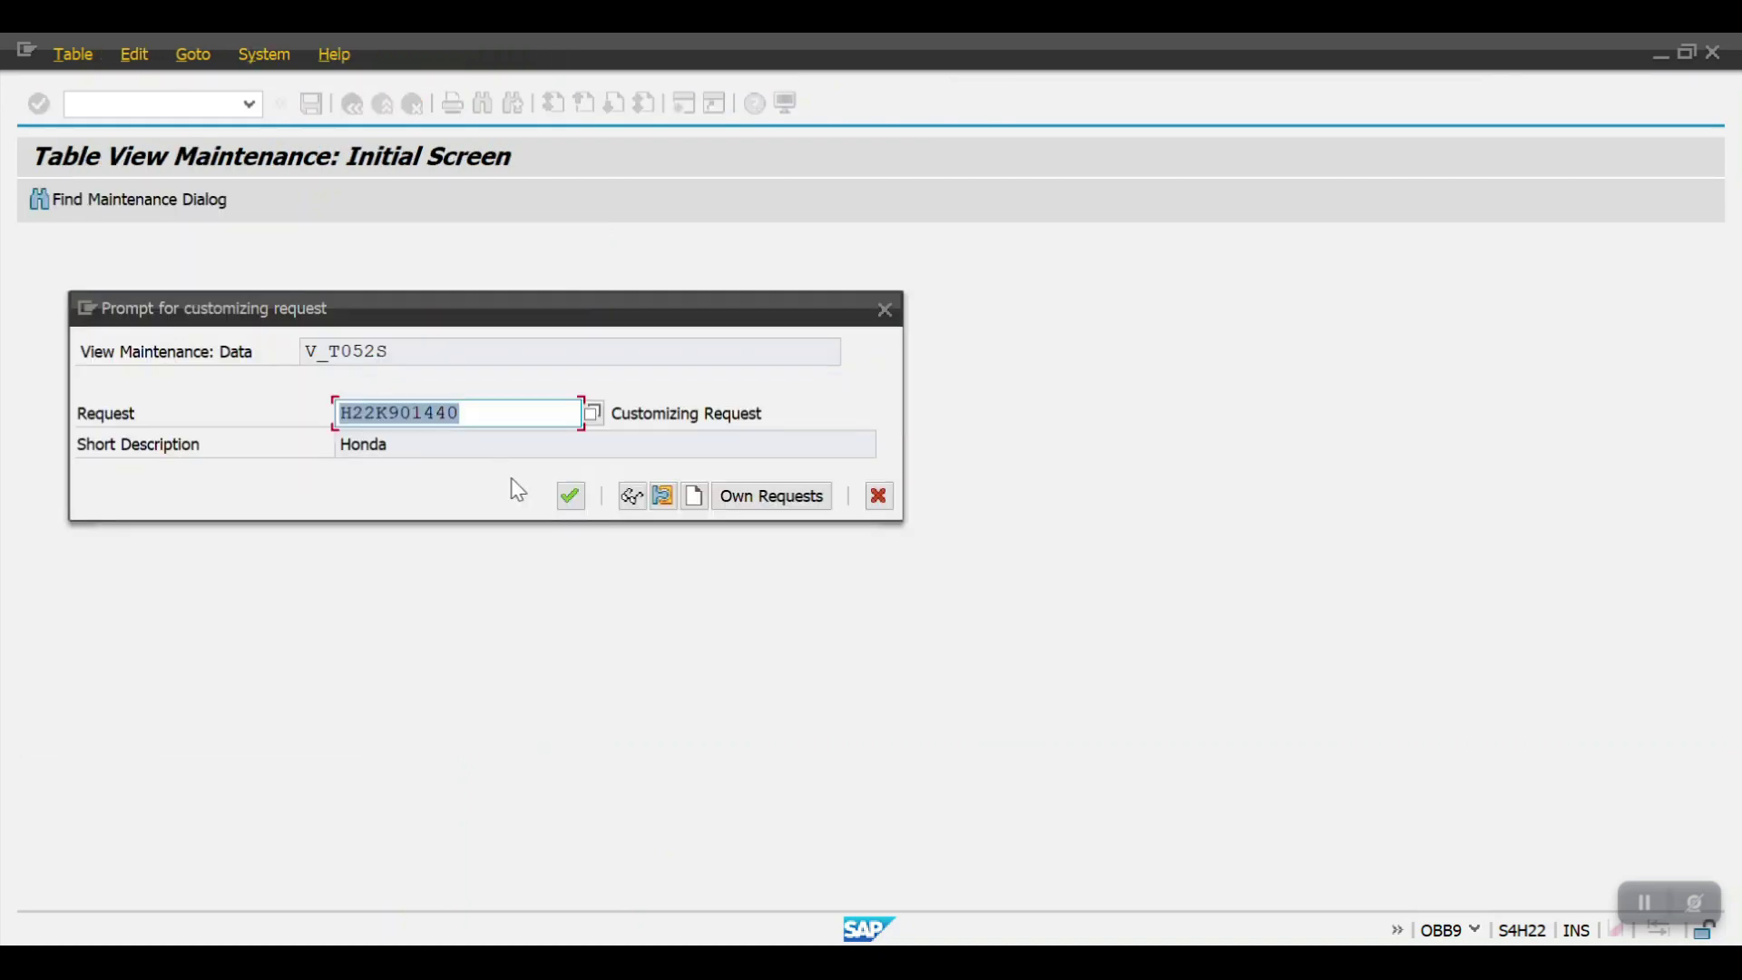
left_click(573, 501)
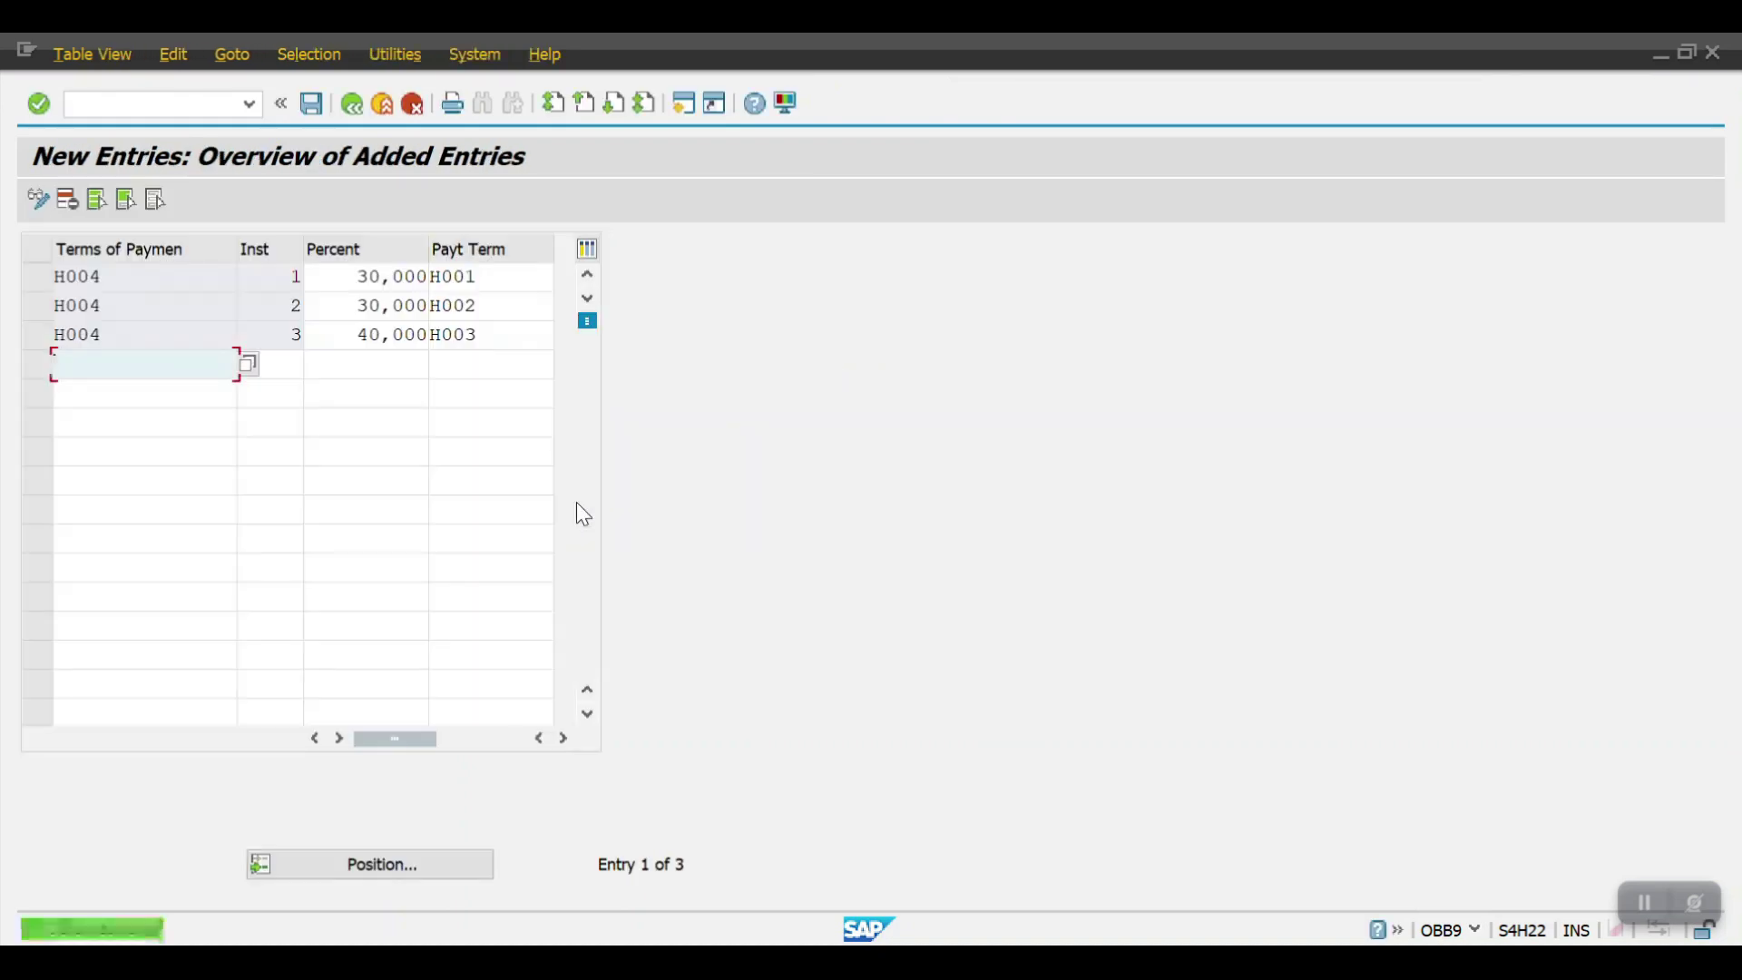
Switch to the SAP Easy Access session and open vendor invoice entry with transaction FB60.
mouse_move(352, 961)
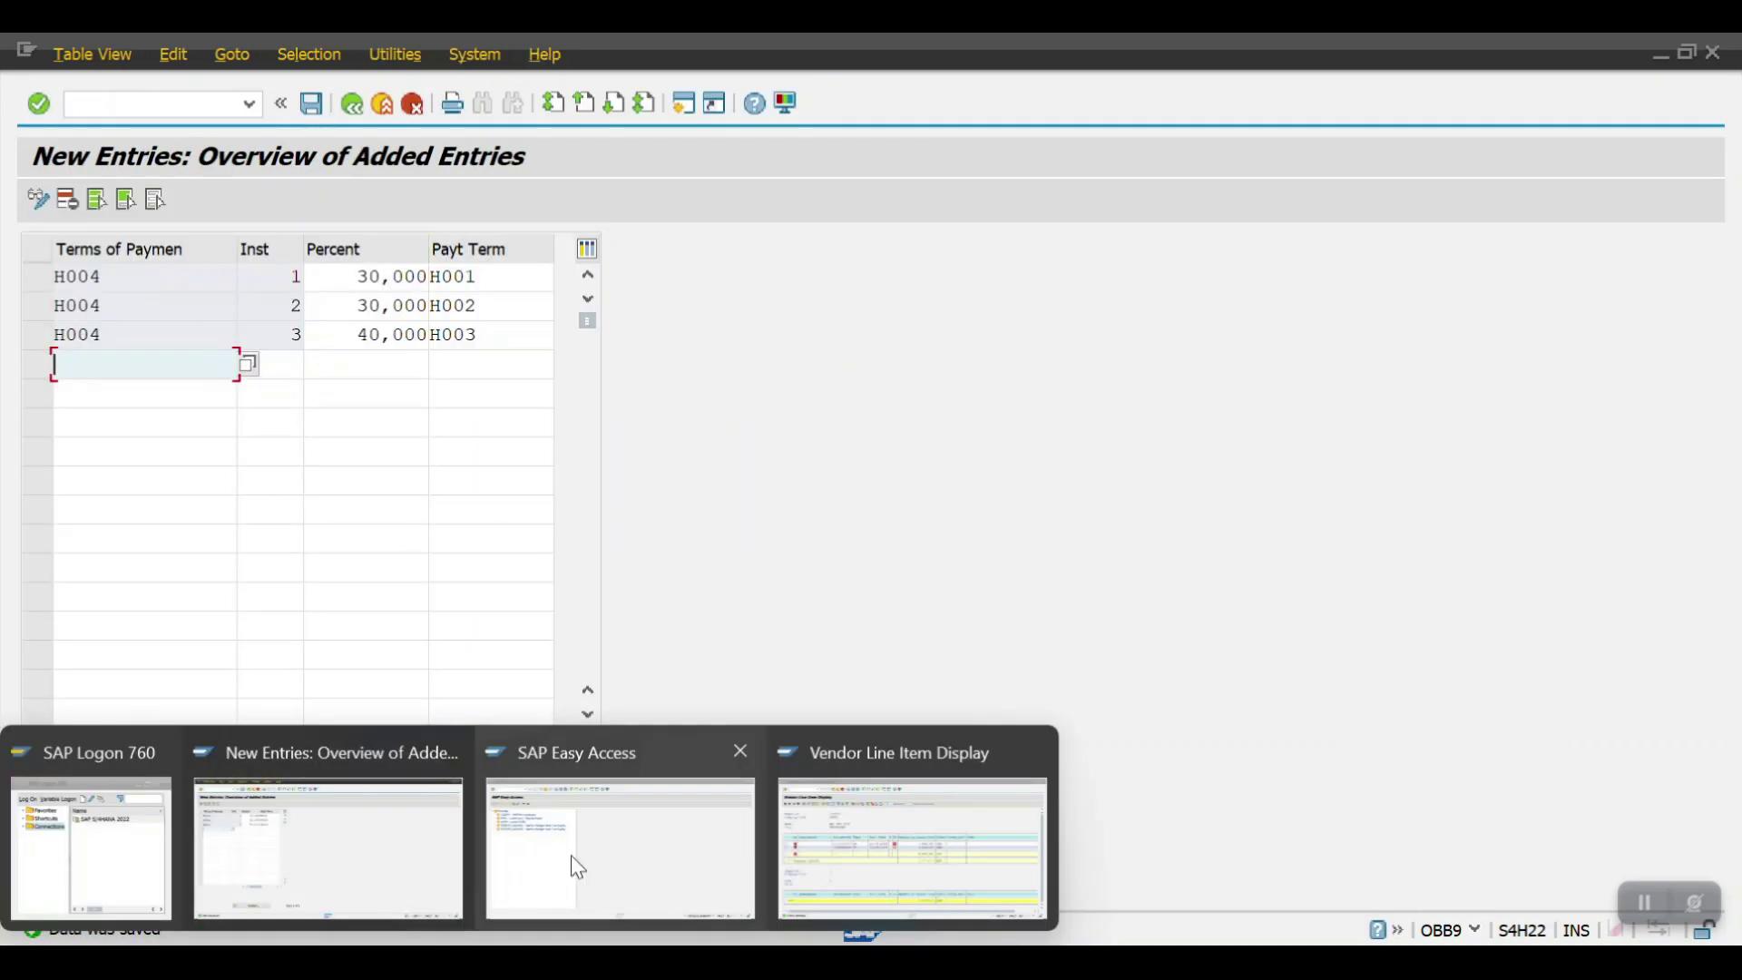
left_click(571, 855)
left_click(141, 112)
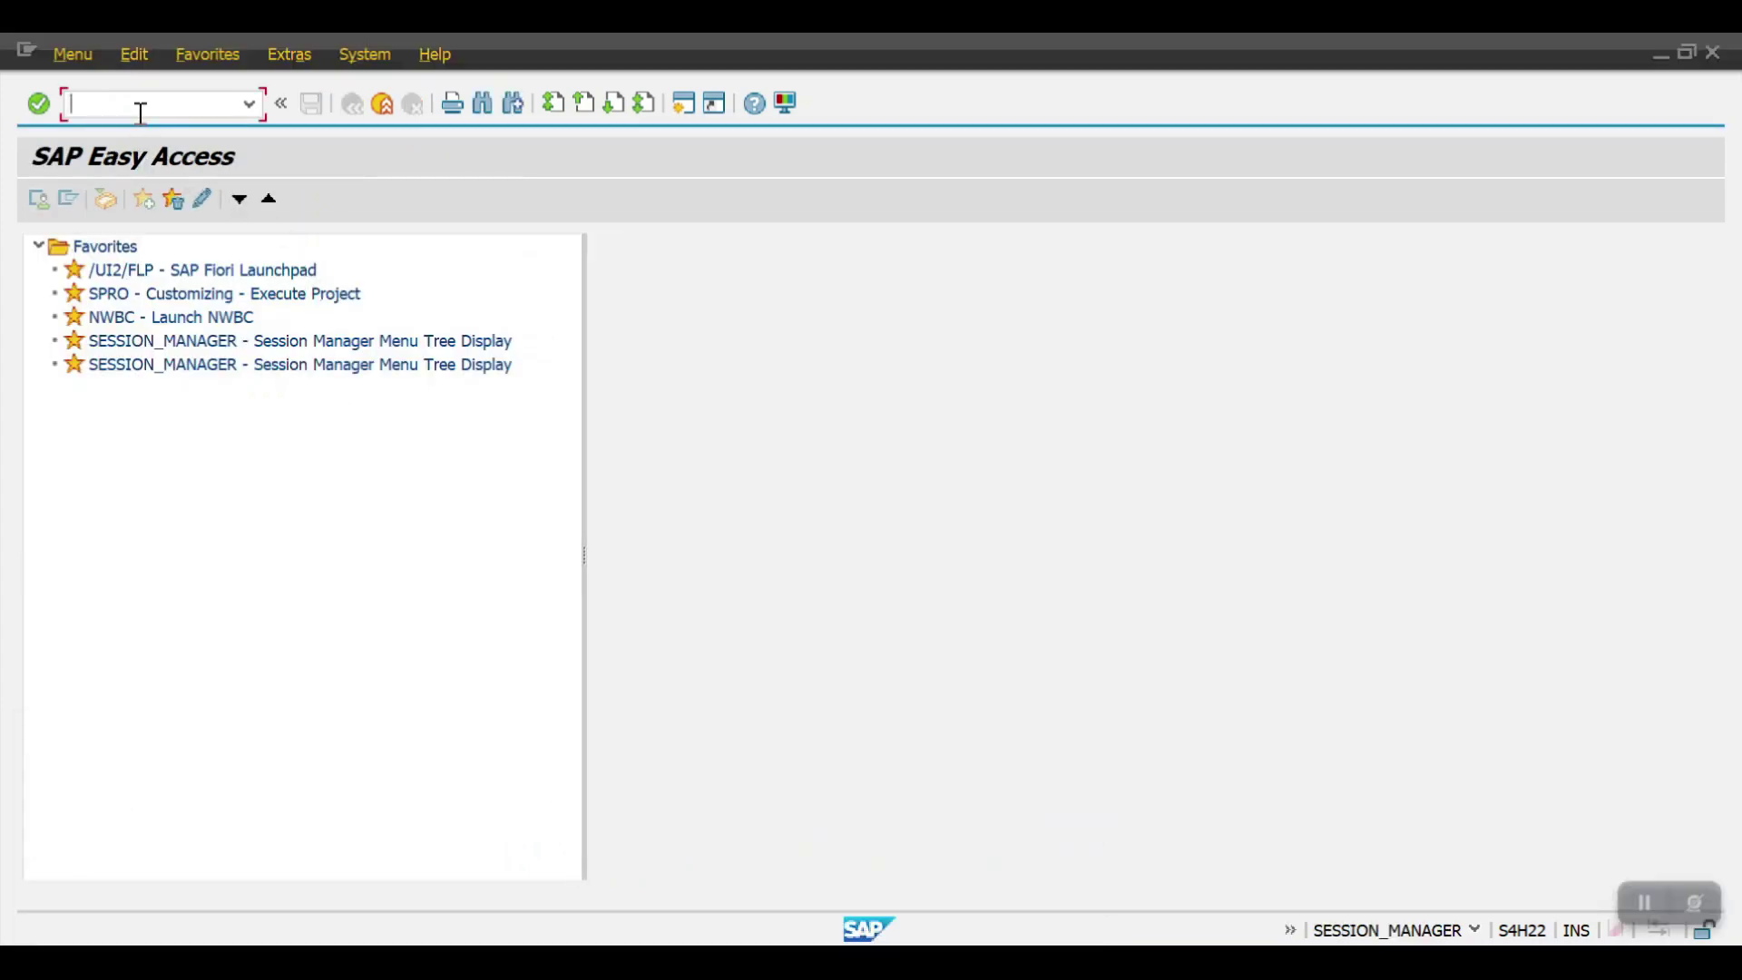
type("/nwbc")
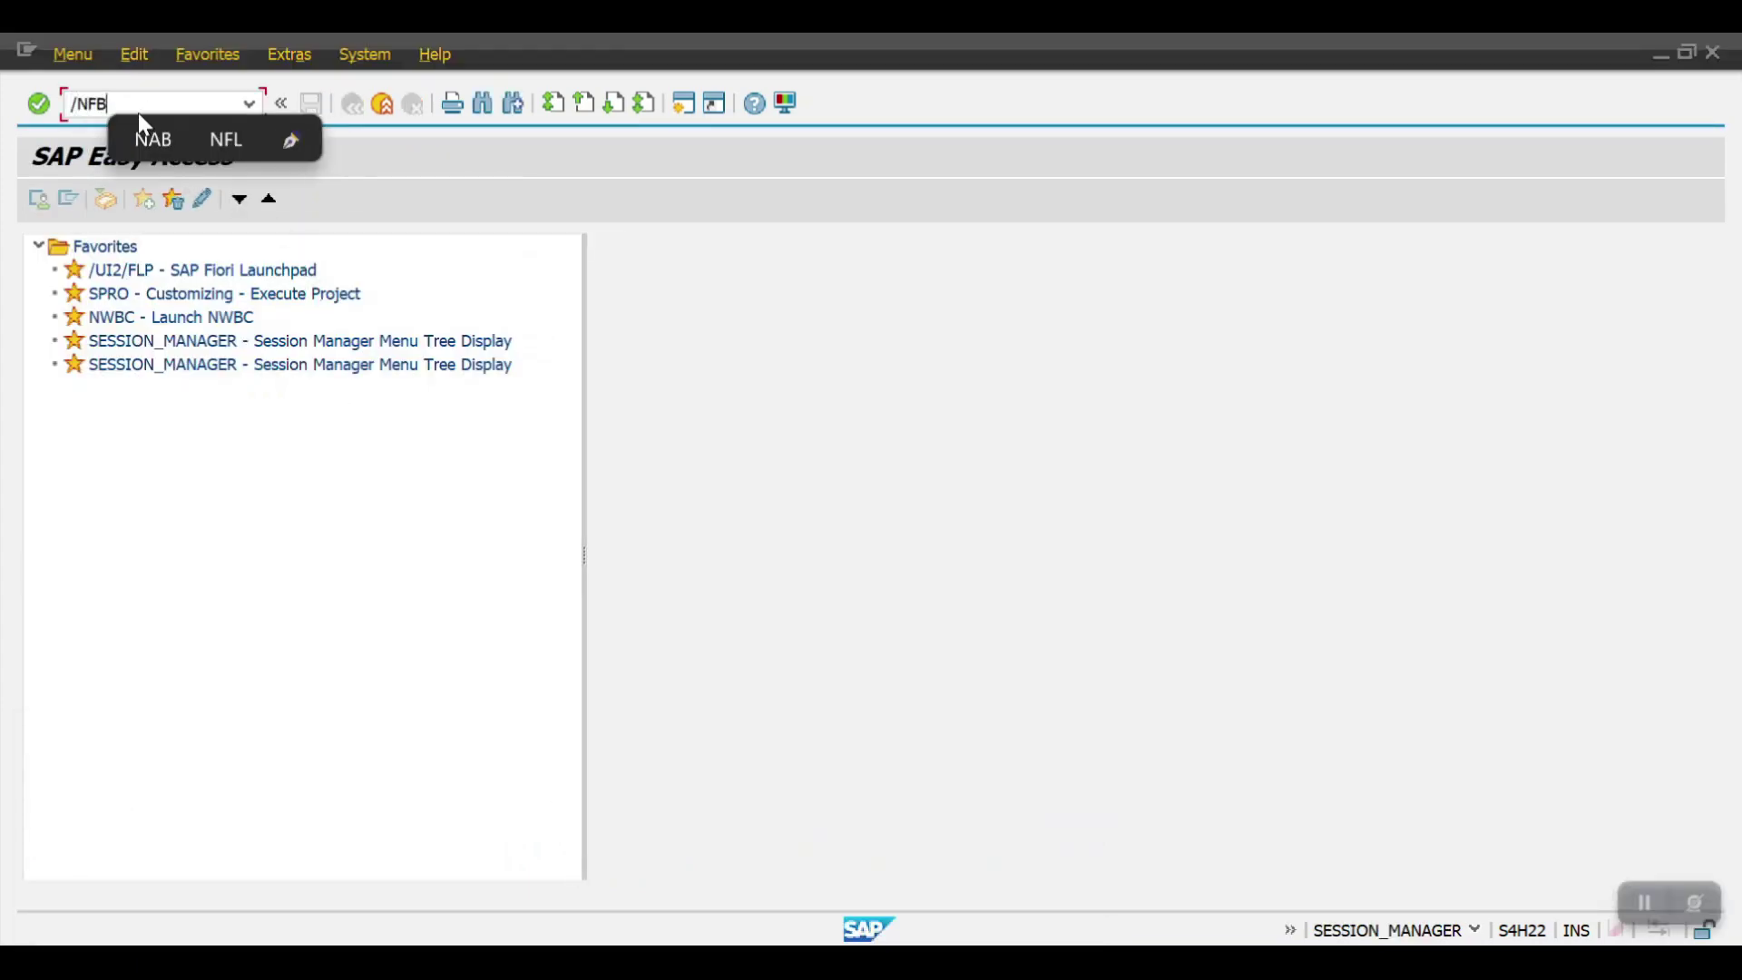
key("Return")
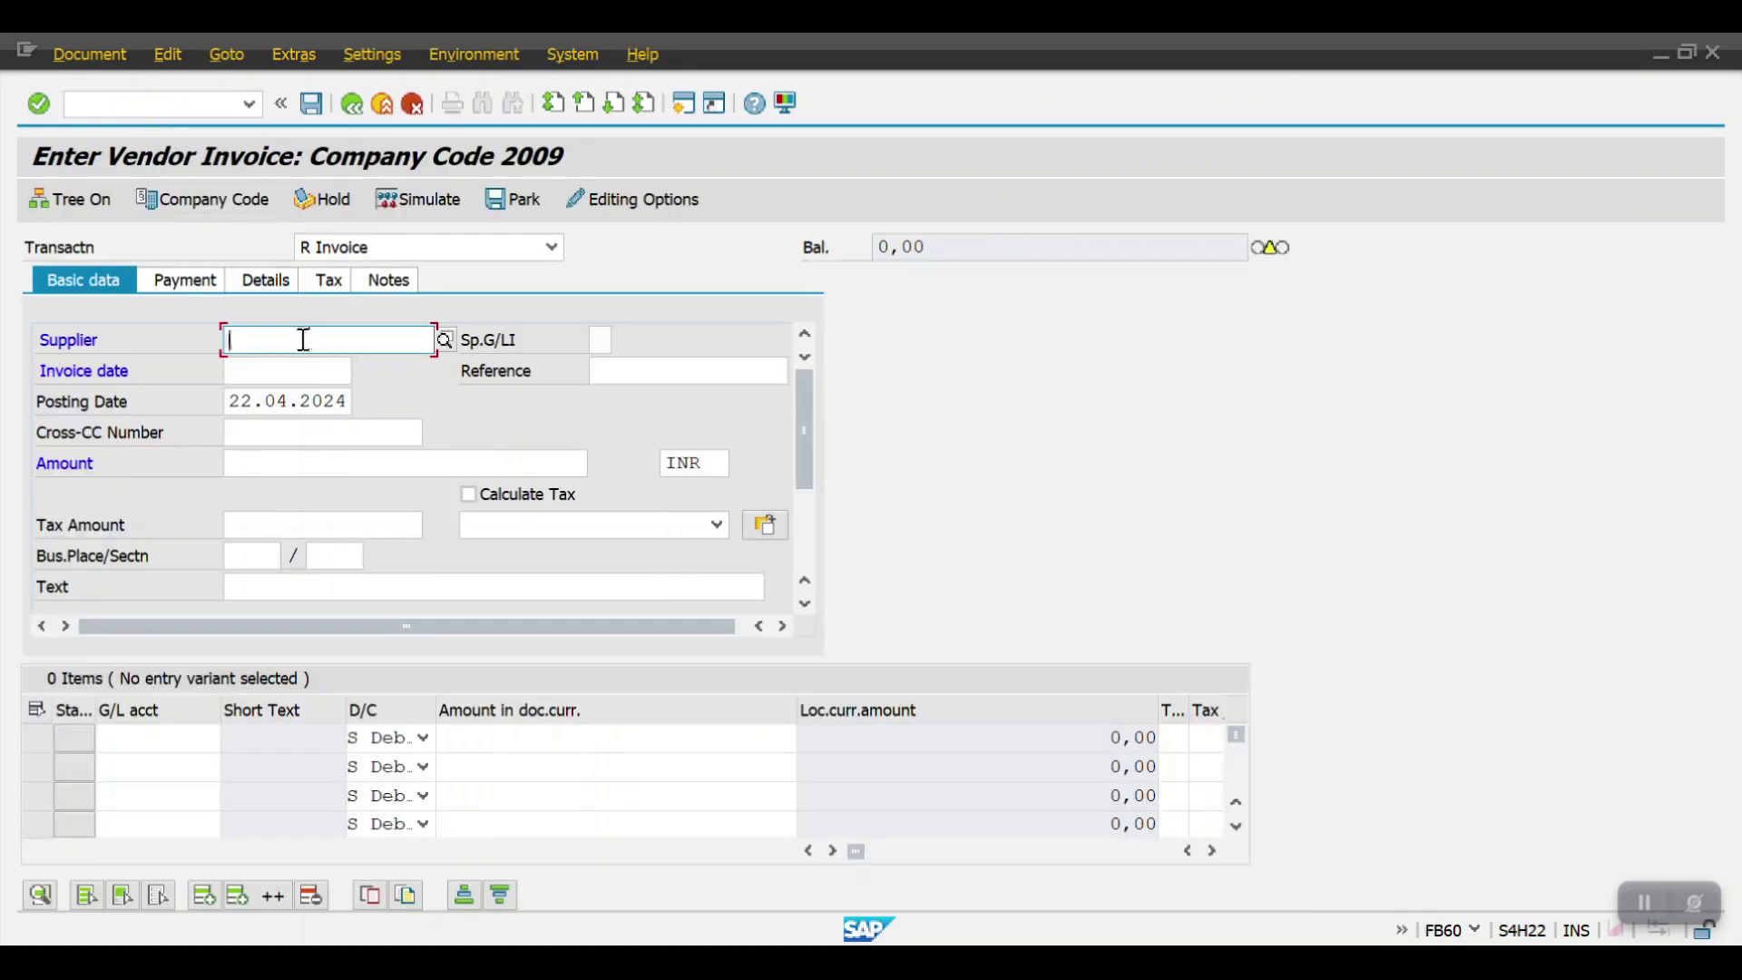
Enter the most recently used supplier number and the invoice date 22.04.2024 in the vendor invoice.
left_click(303, 339)
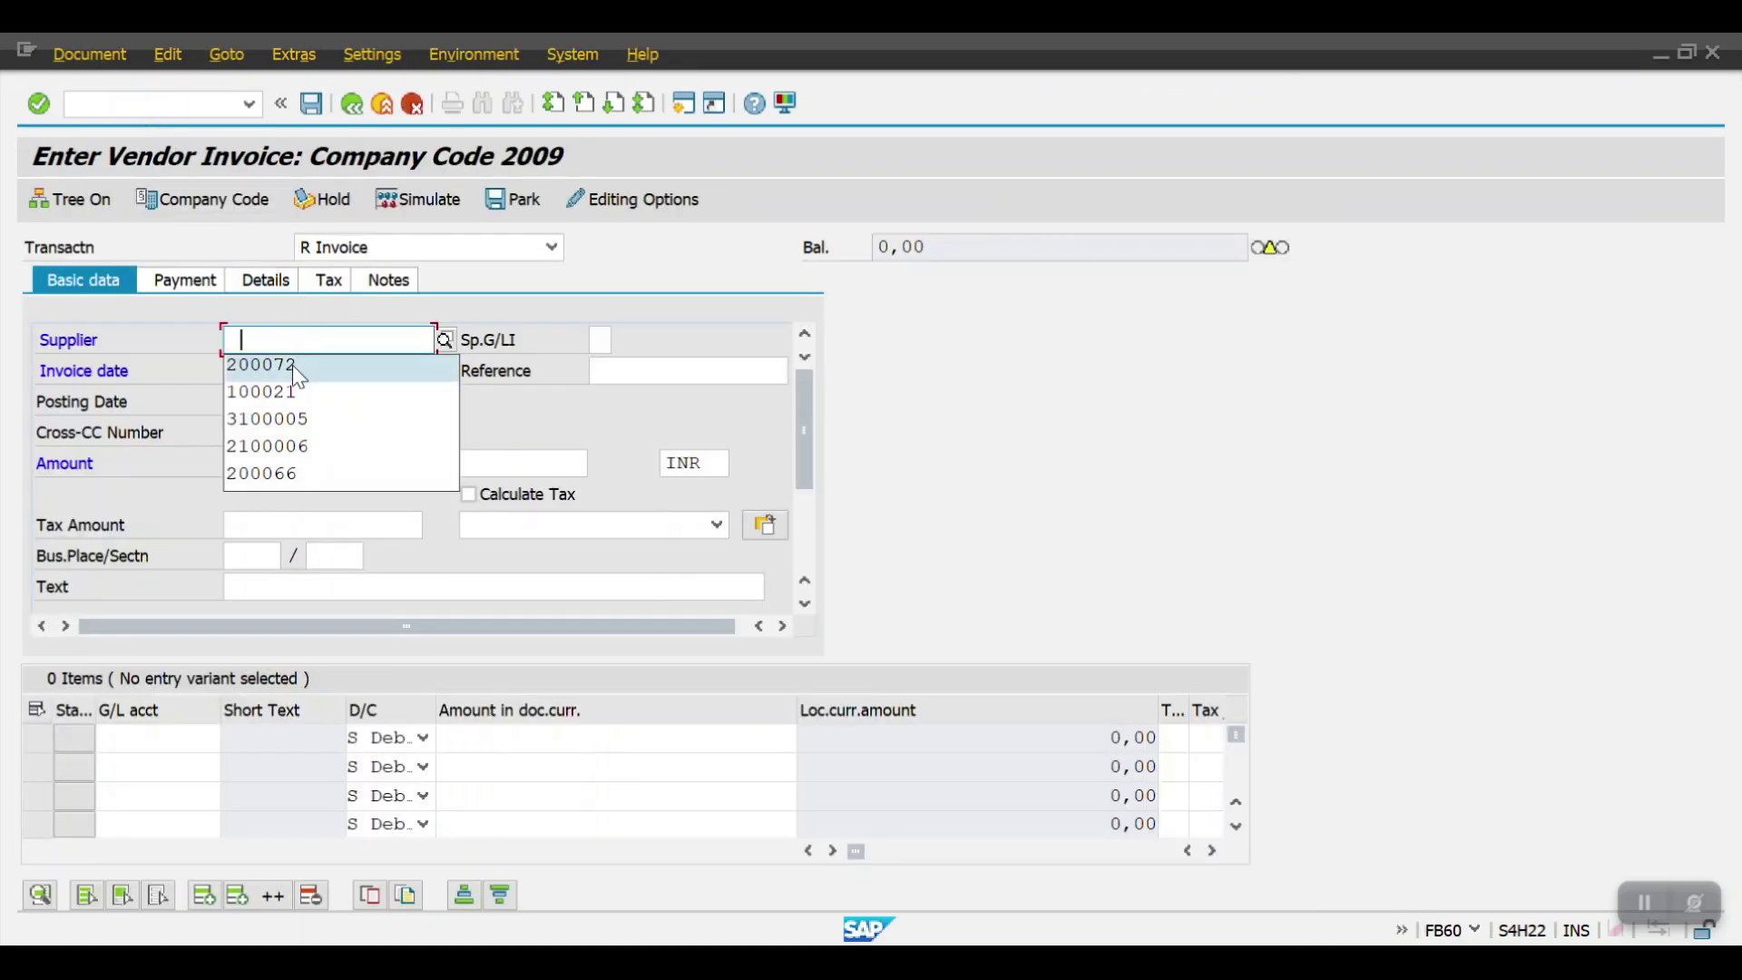
left_click(292, 365)
left_click(284, 369)
key("Escape")
left_click(288, 398)
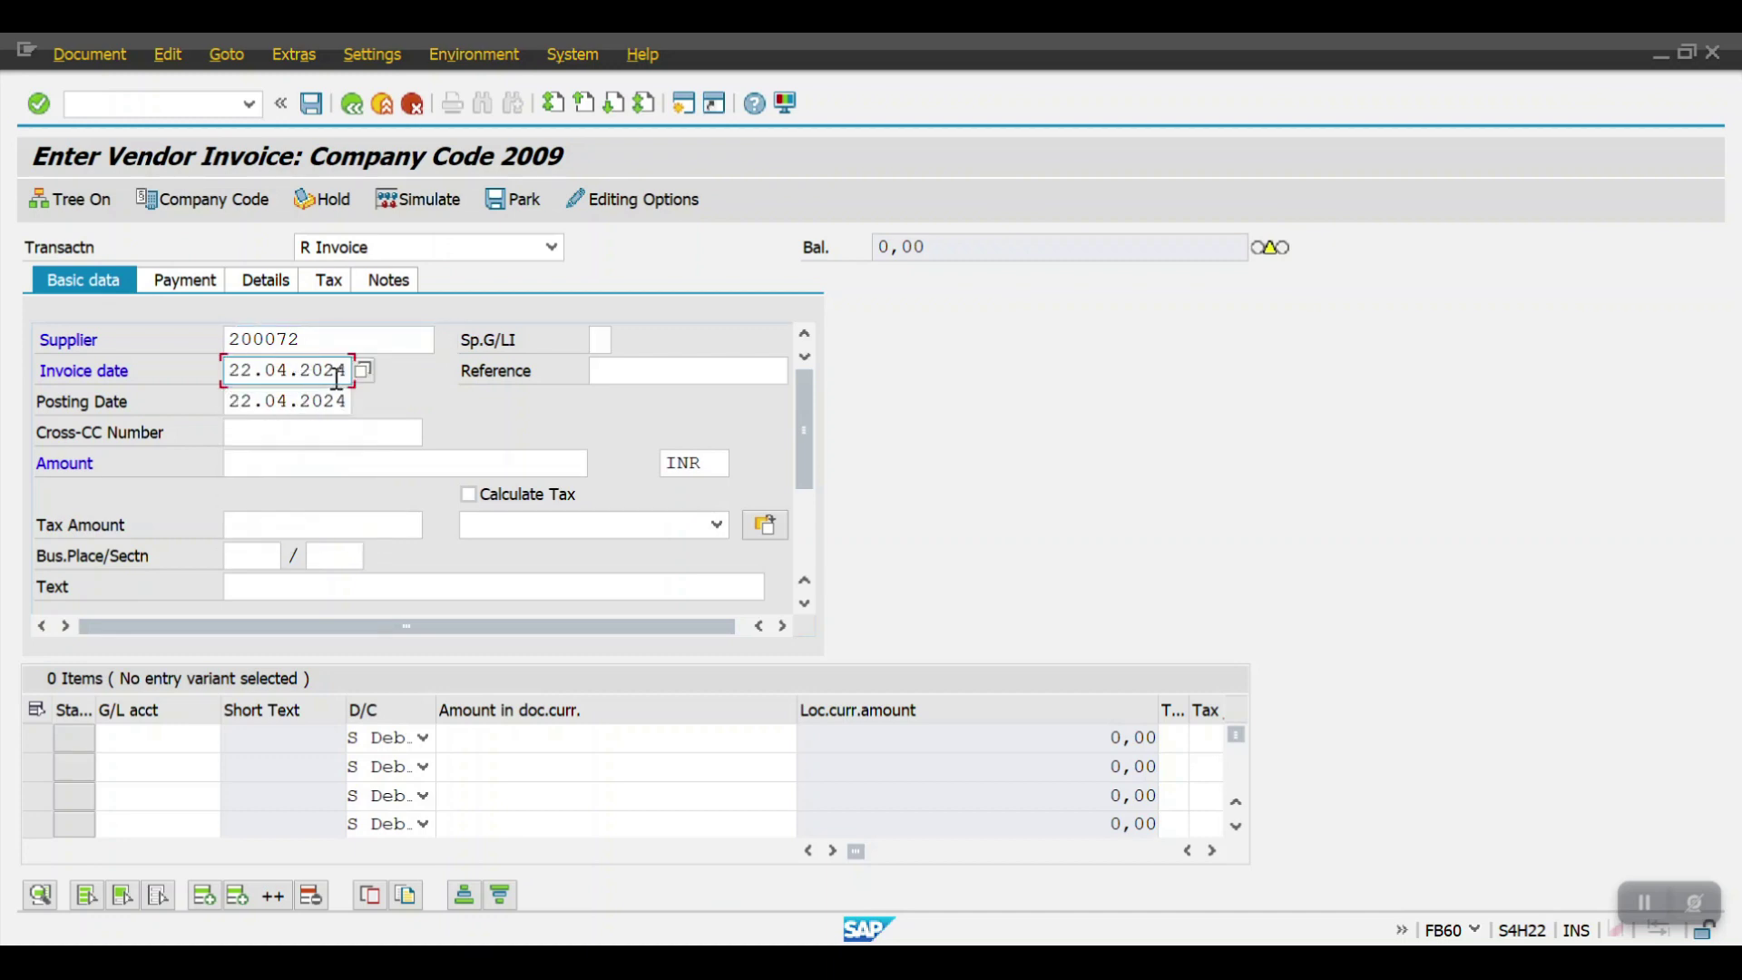
Enter the invoice reference INV-01 30DAYS2 and an amount of 10000 INR.
left_click(650, 373)
key("Escape")
key("ctrl+v")
key("Escape")
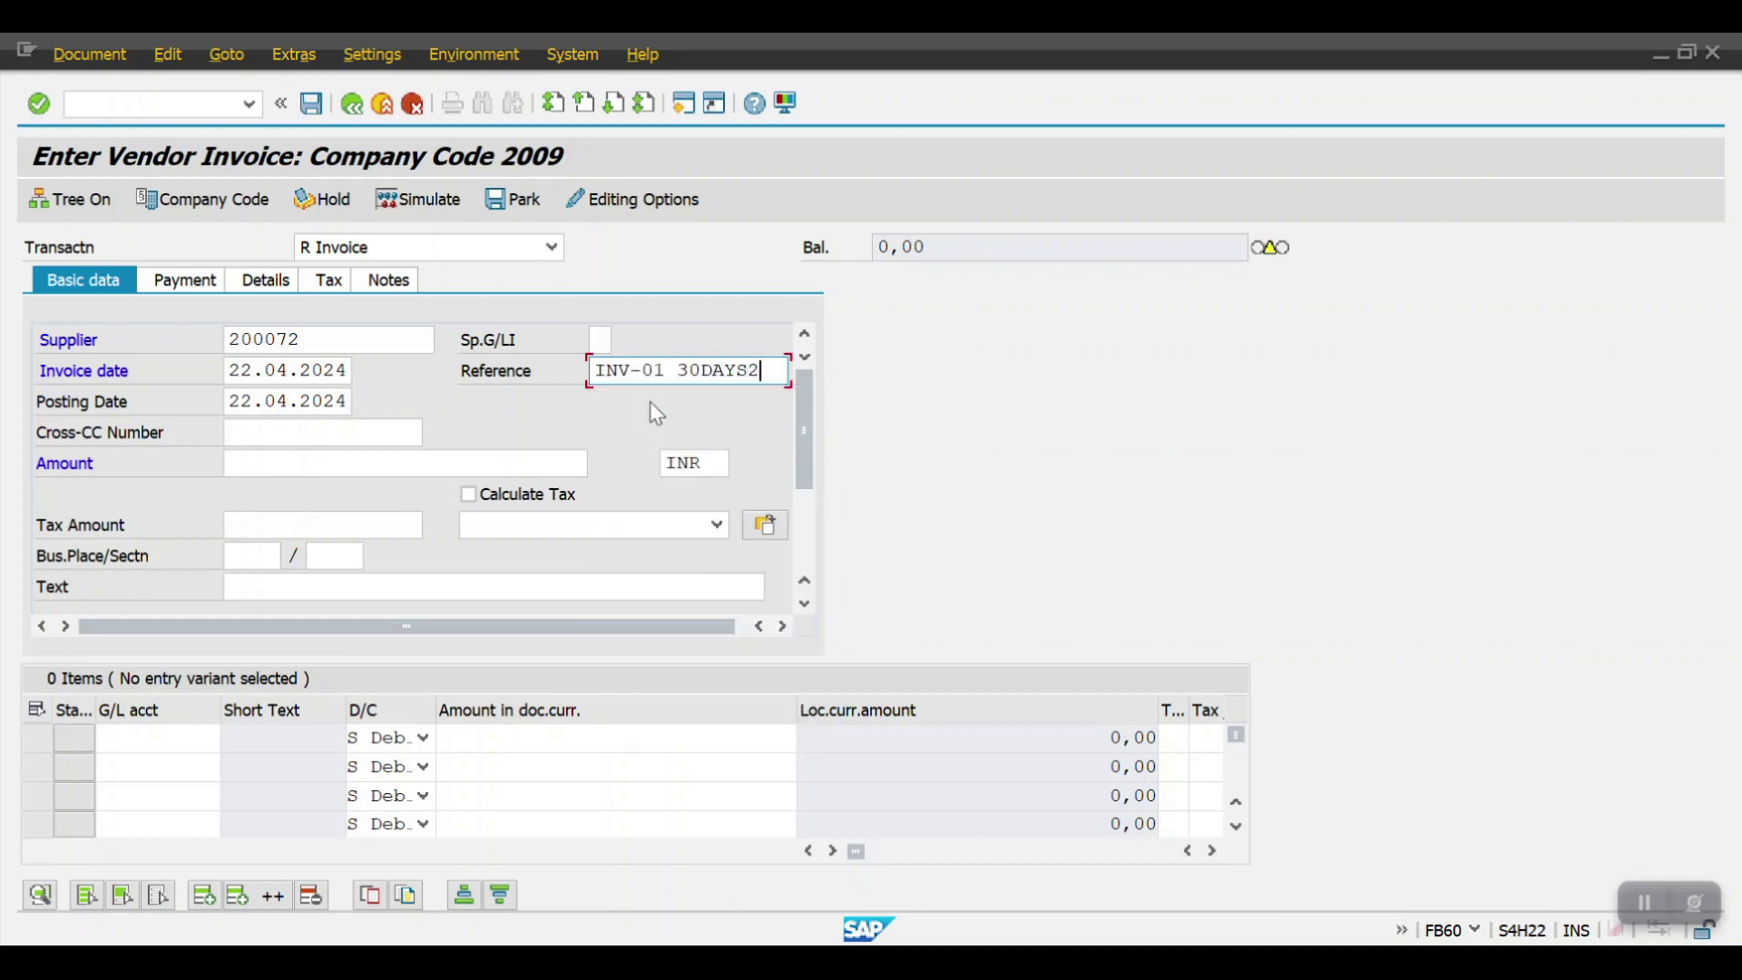
left_click(269, 467)
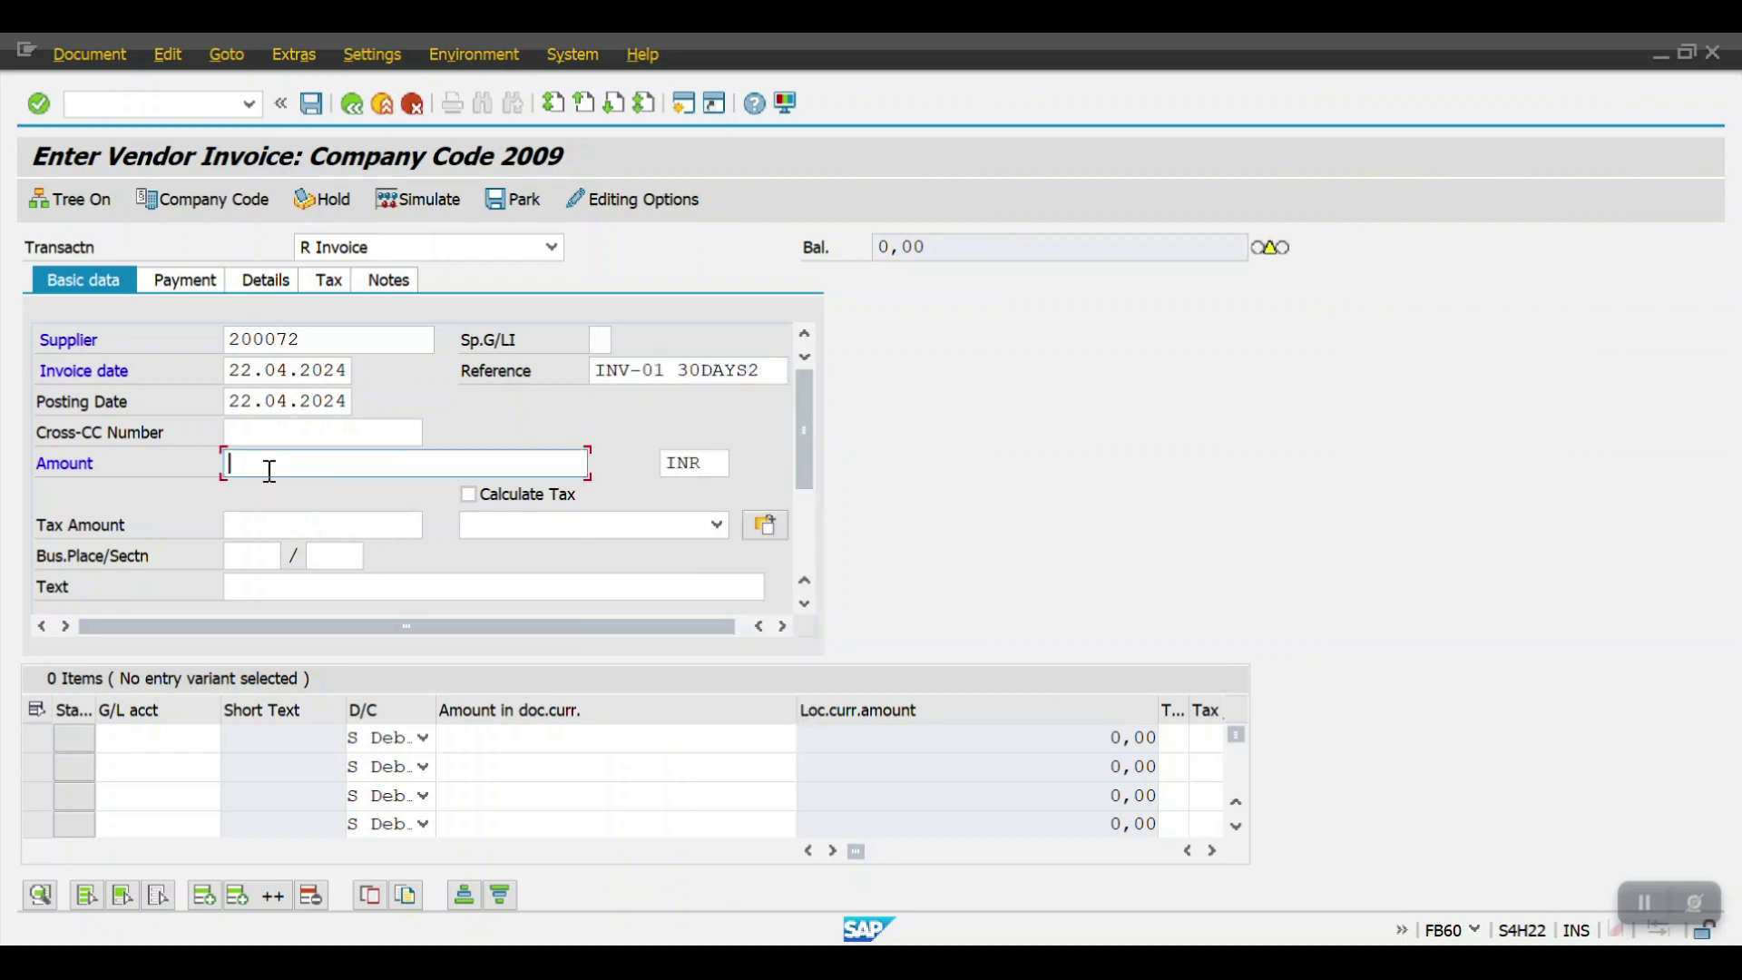
type("10000")
Change the invoice's payment terms to H004 in the payment data and accept the changed terms.
left_click(185, 283)
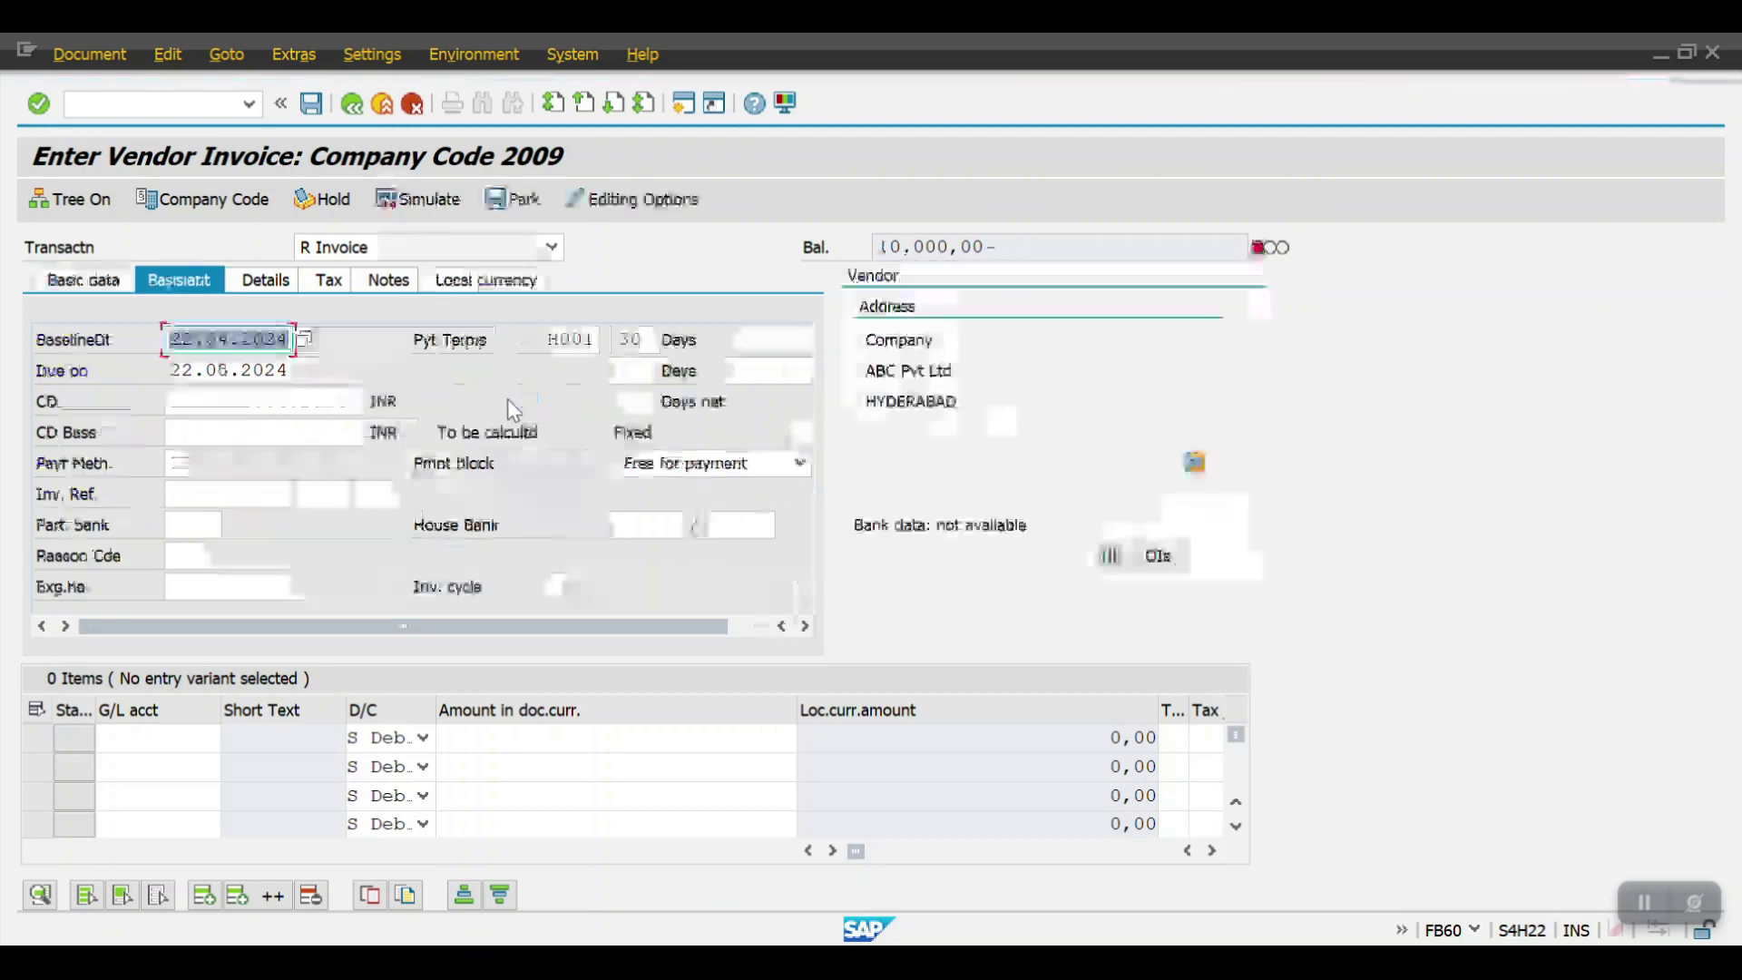
left_click(585, 339)
left_click_drag(585, 339, 598, 340)
type("4")
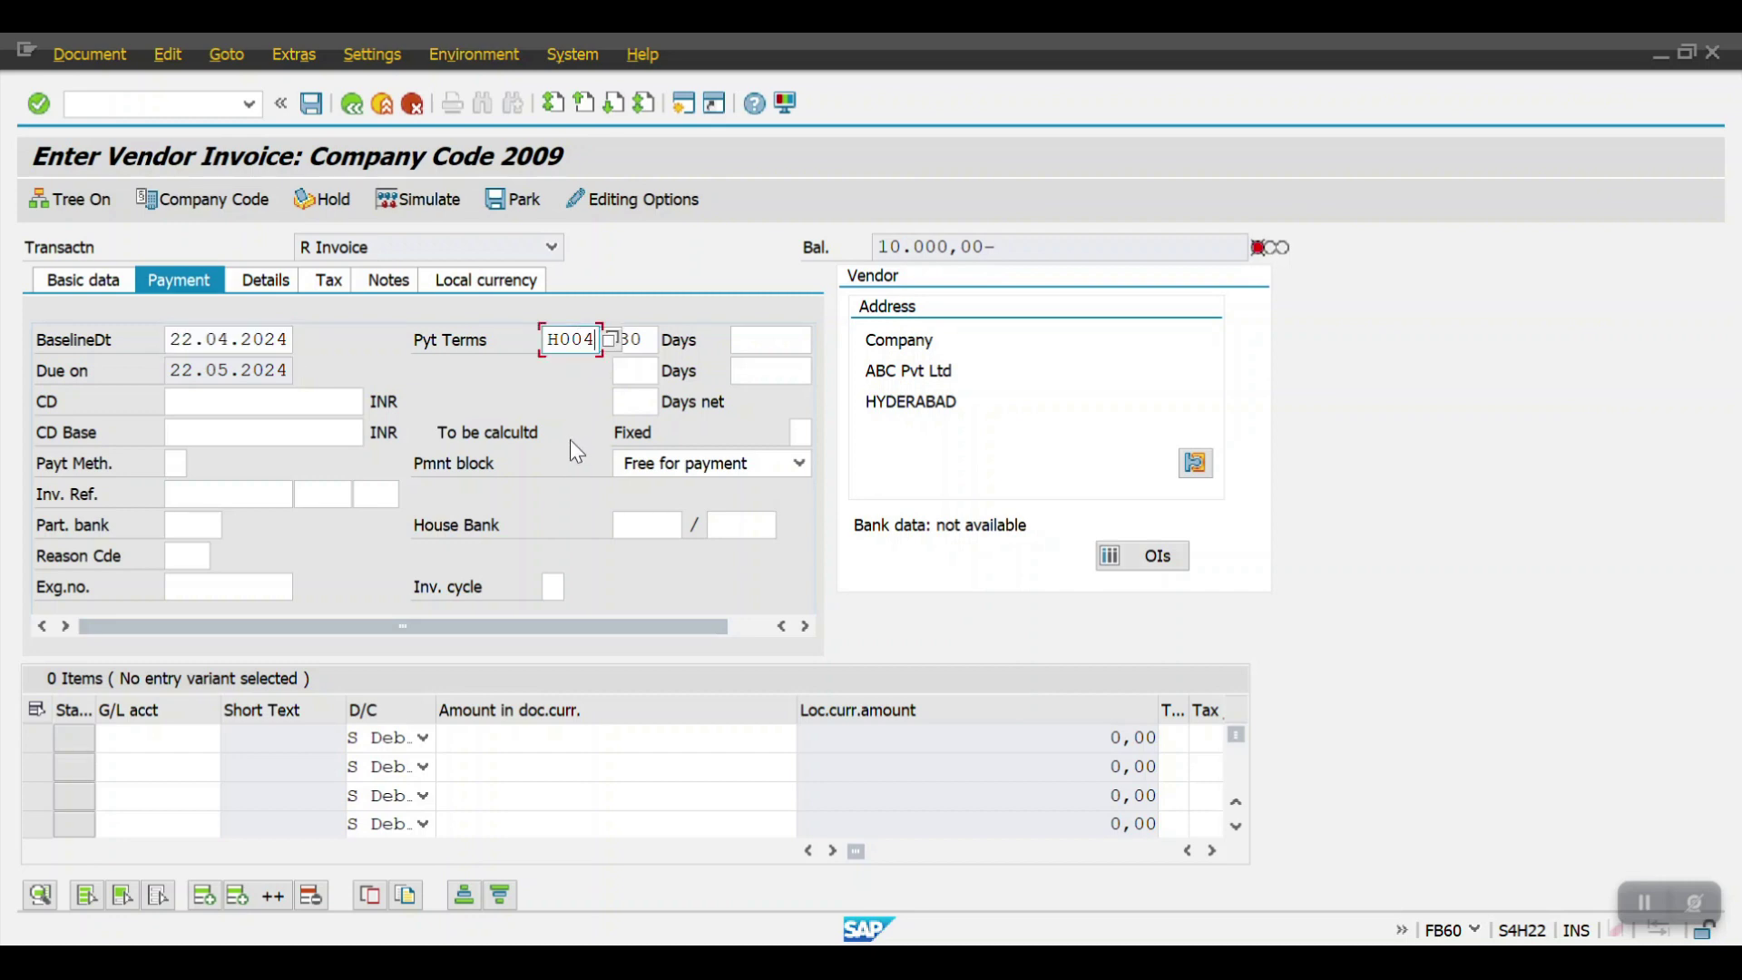
key("Return")
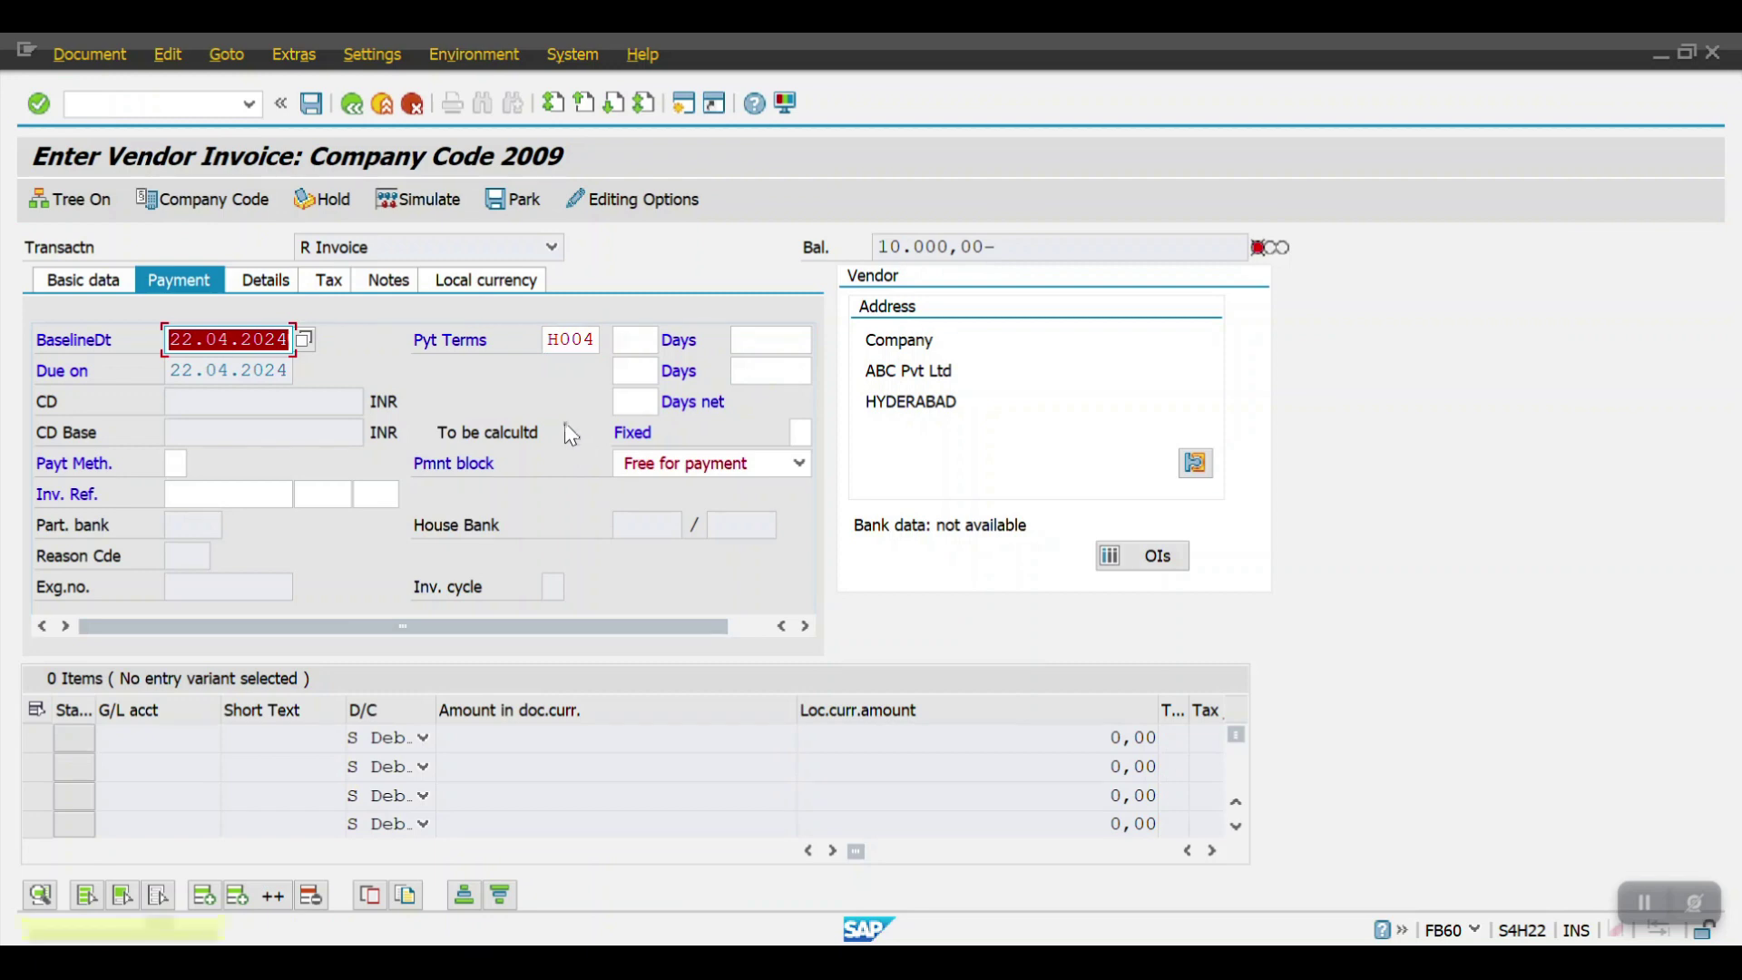
key("Return")
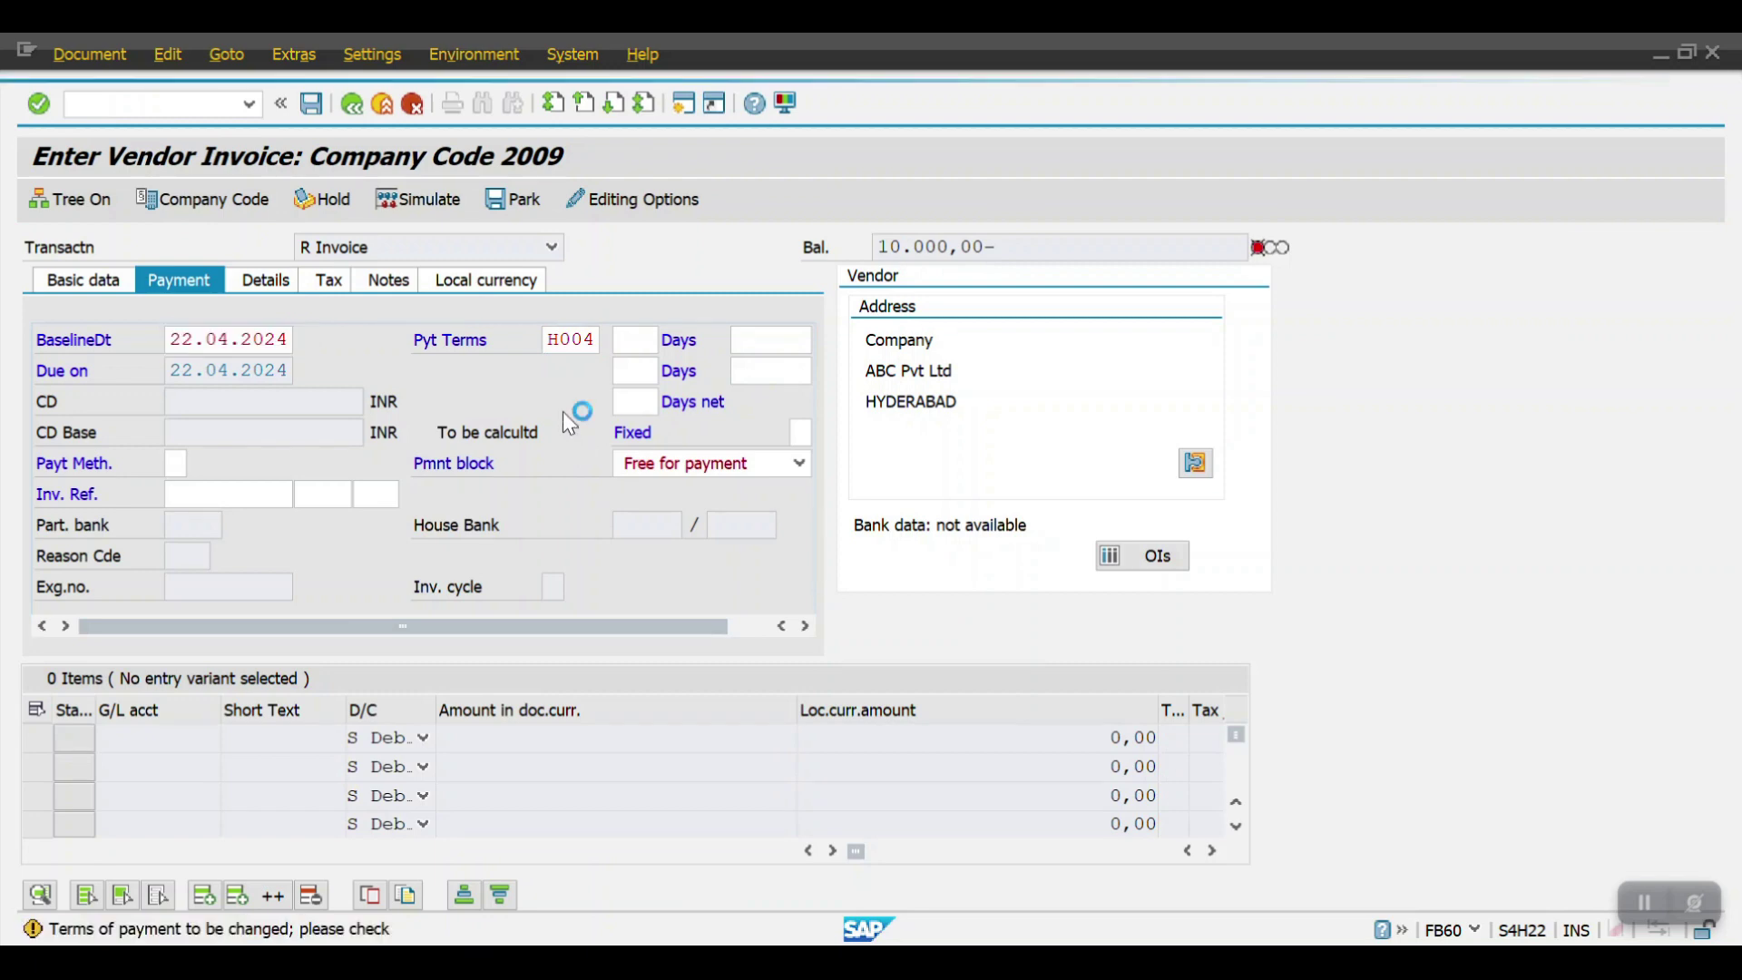
Enter a debit line for the food expense G/L account with an amount of 10000 in document currency.
left_click(91, 285)
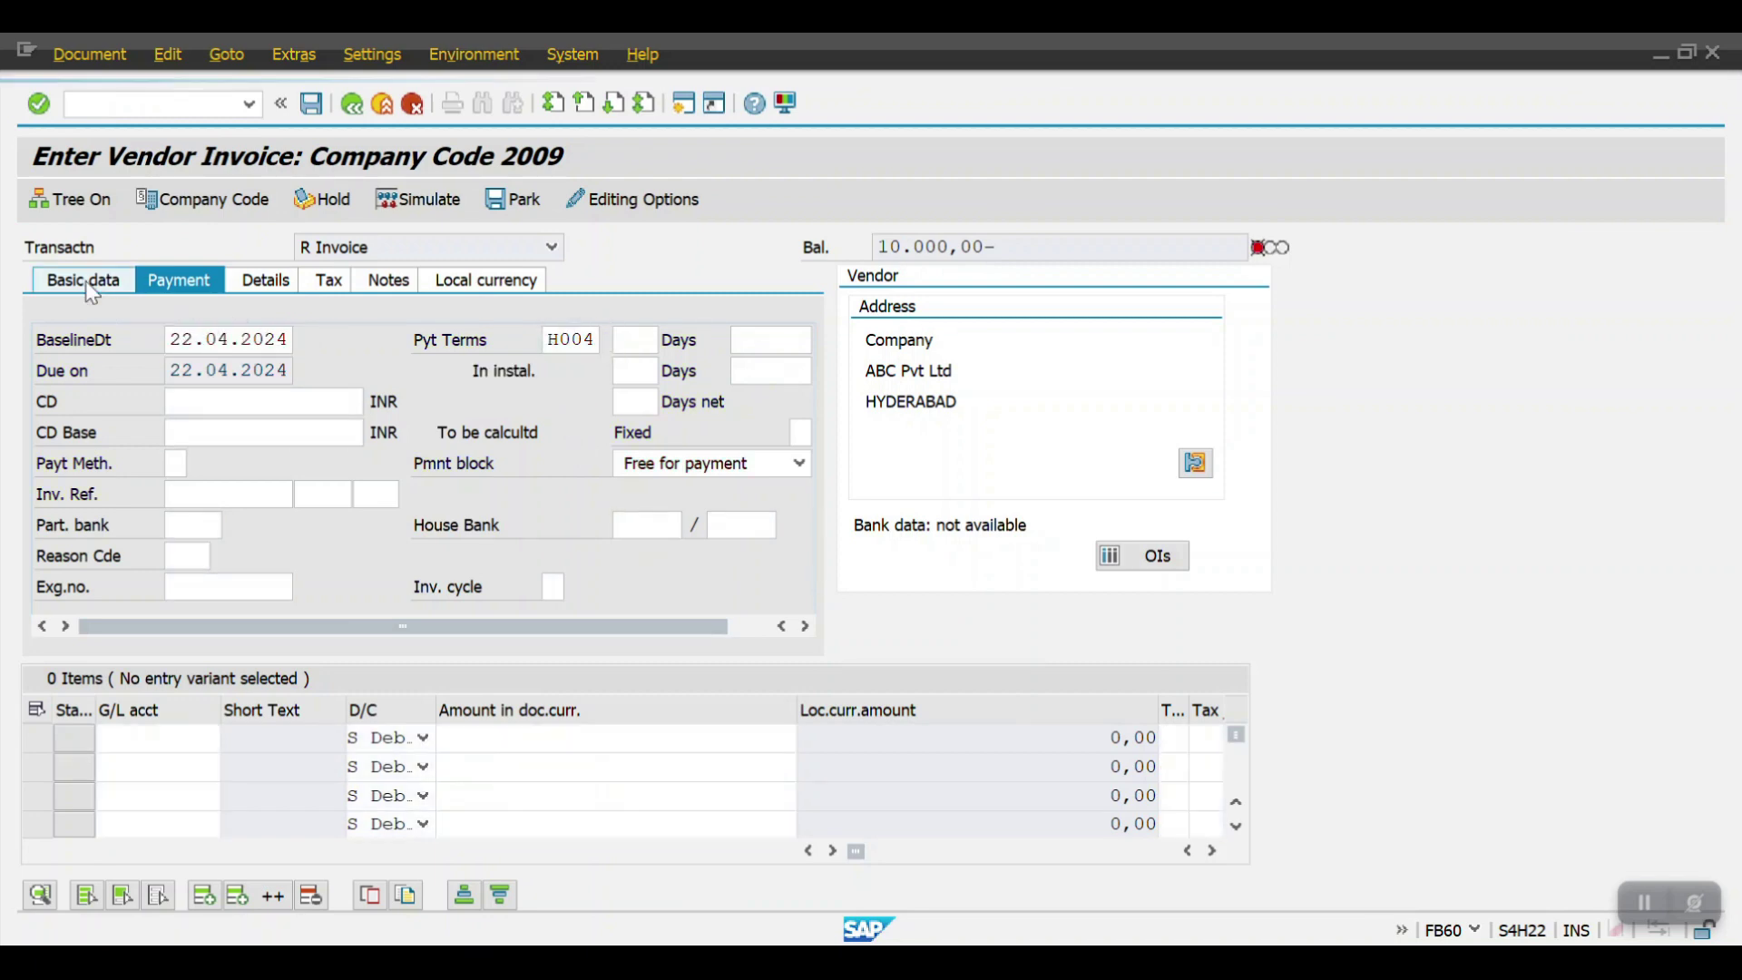
left_click(136, 737)
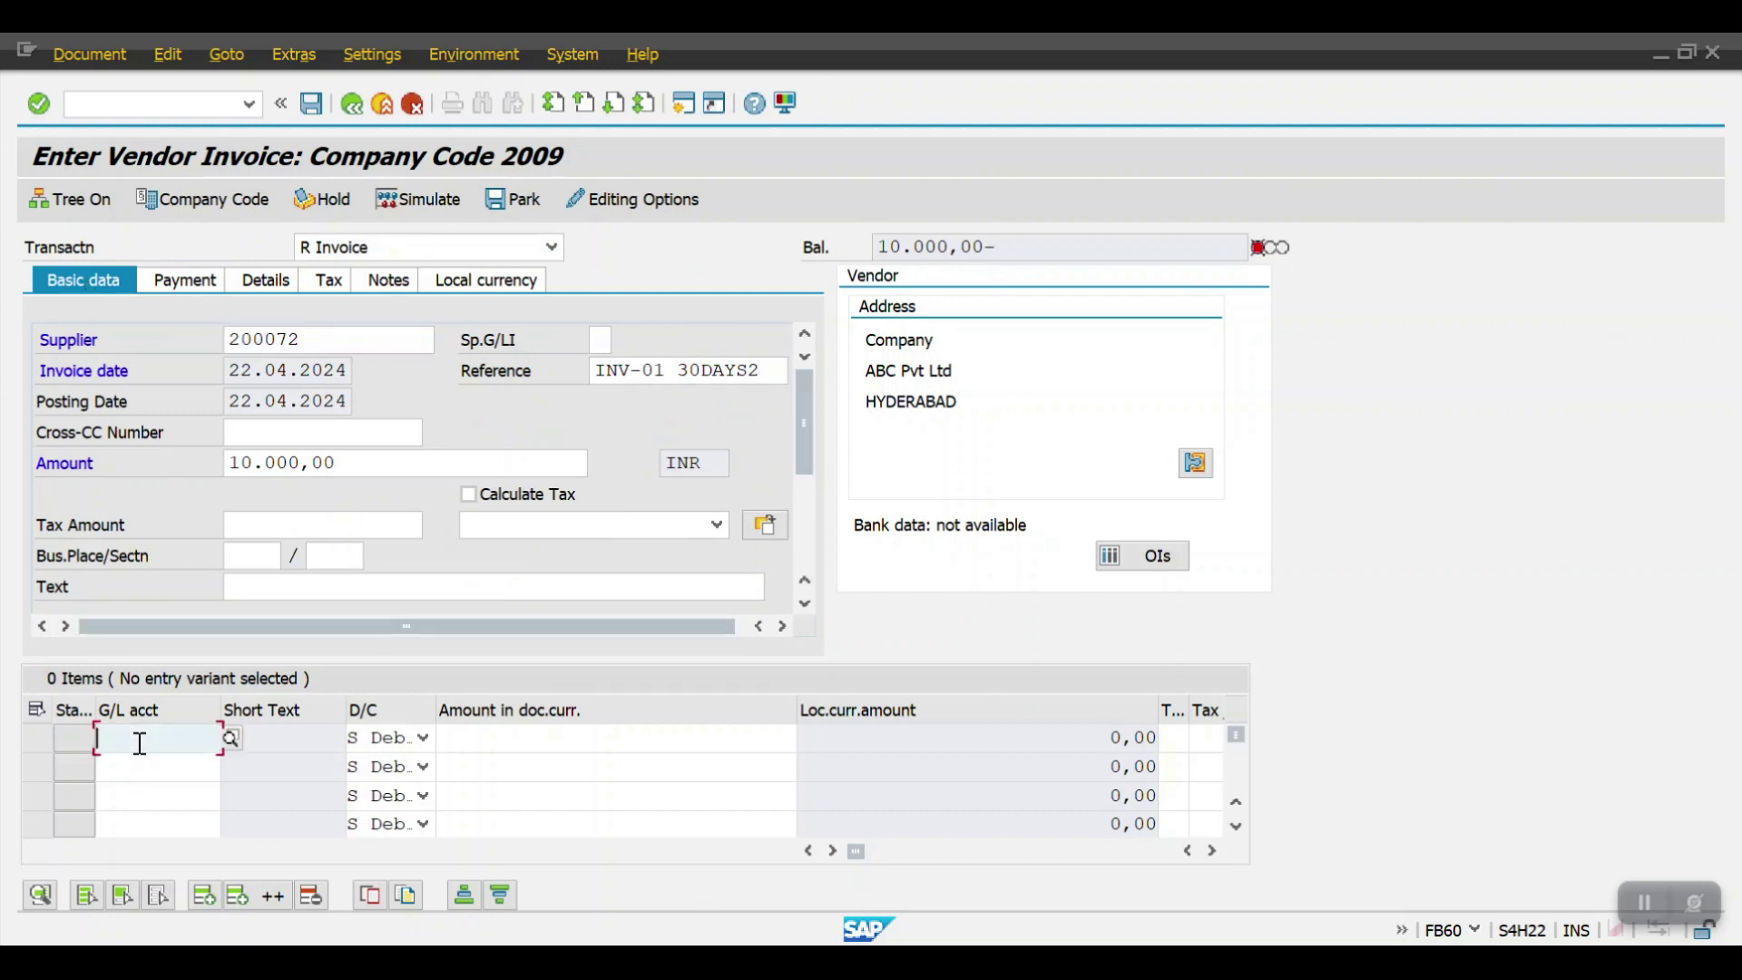
left_click(141, 406)
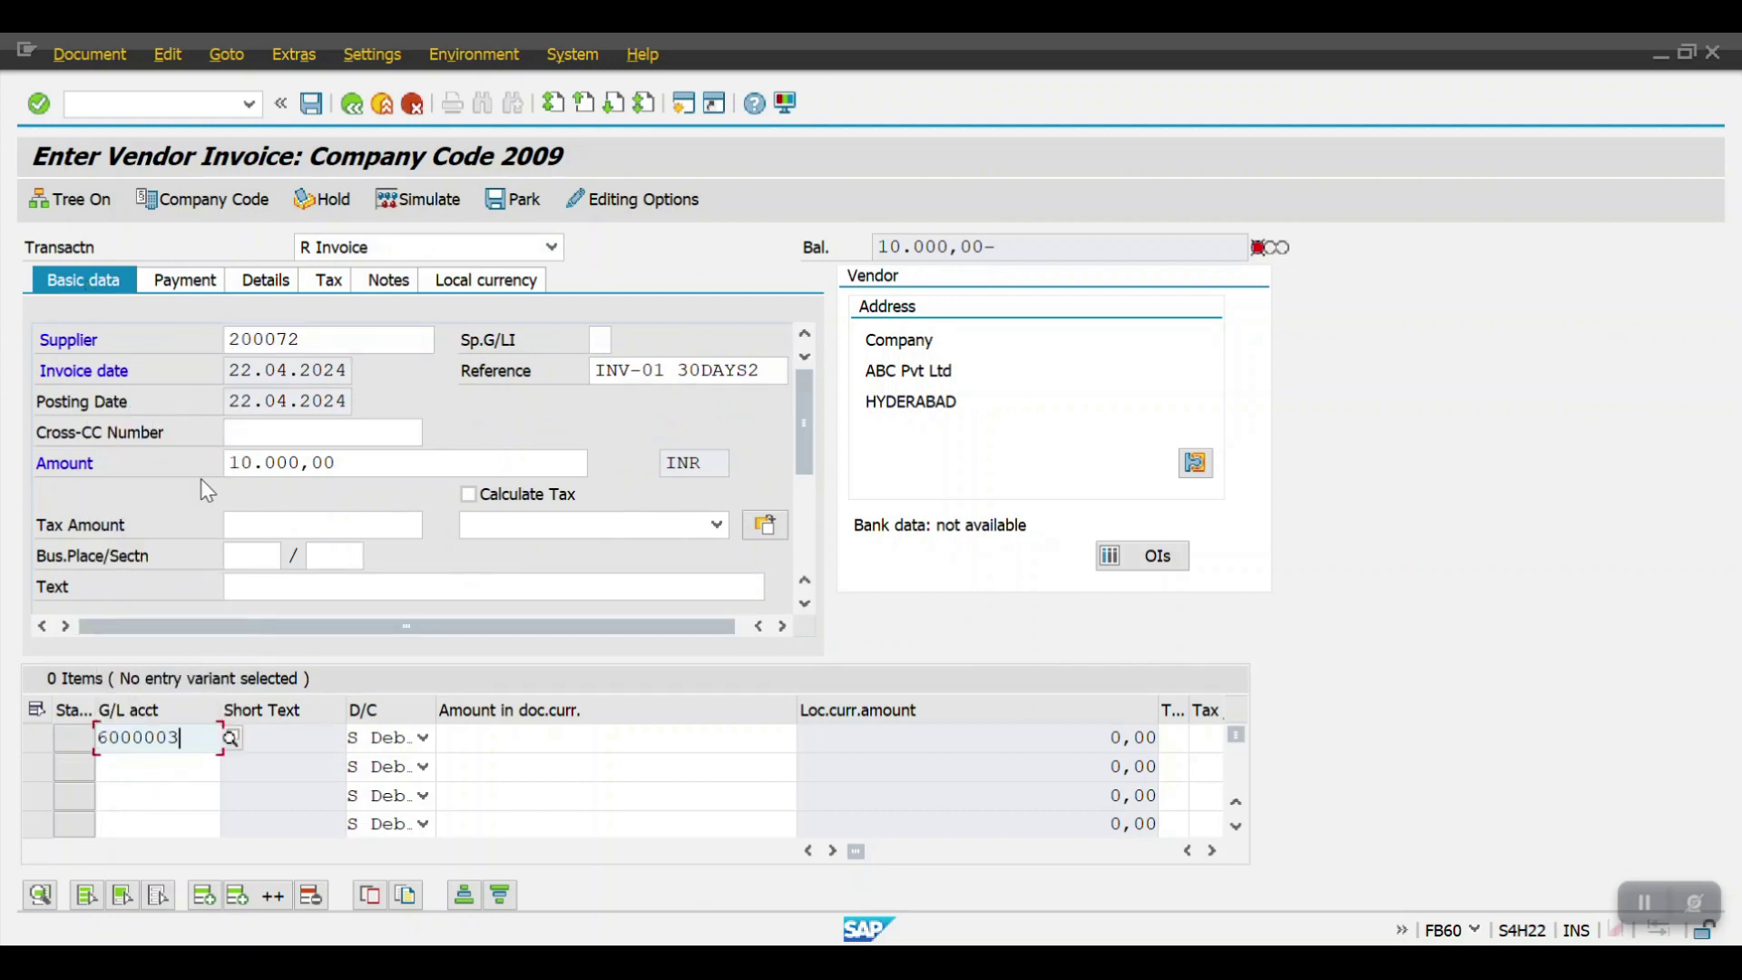
left_click(523, 740)
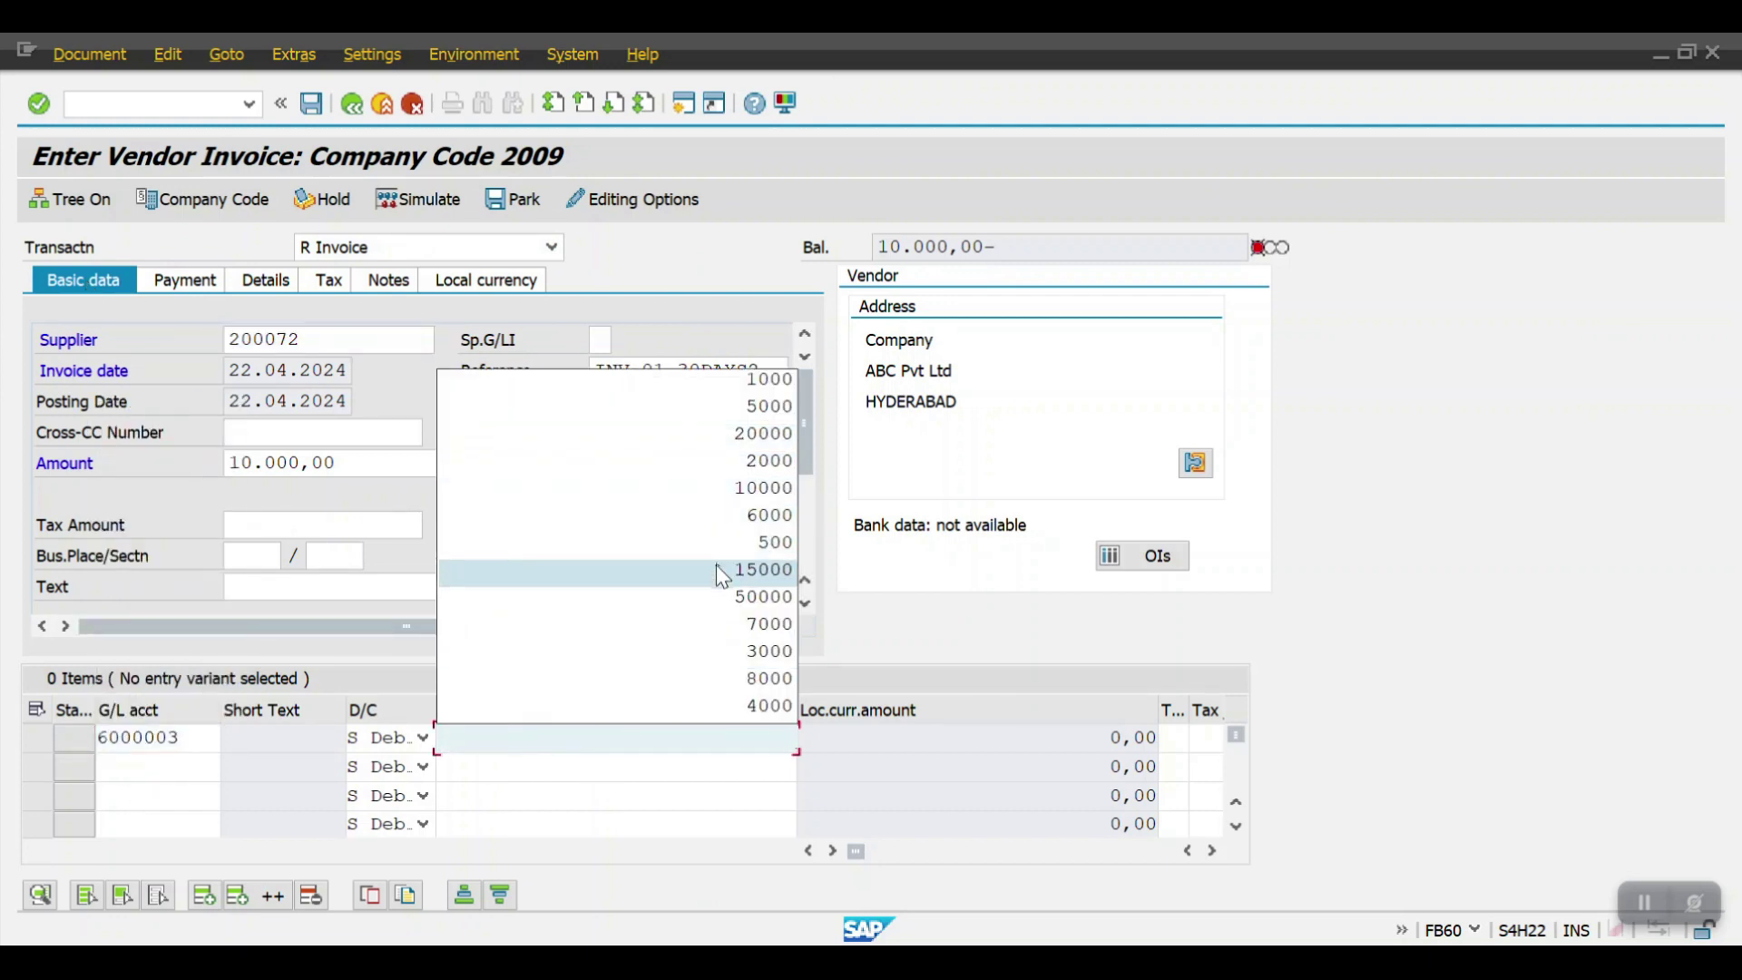
left_click(713, 487)
Assign cost center ADMIN to the food expense line and post the vendor invoice.
key("Tab")
key("Tab")
key("Tab")
key("Tab")
key("Tab")
key("Tab")
key("Tab")
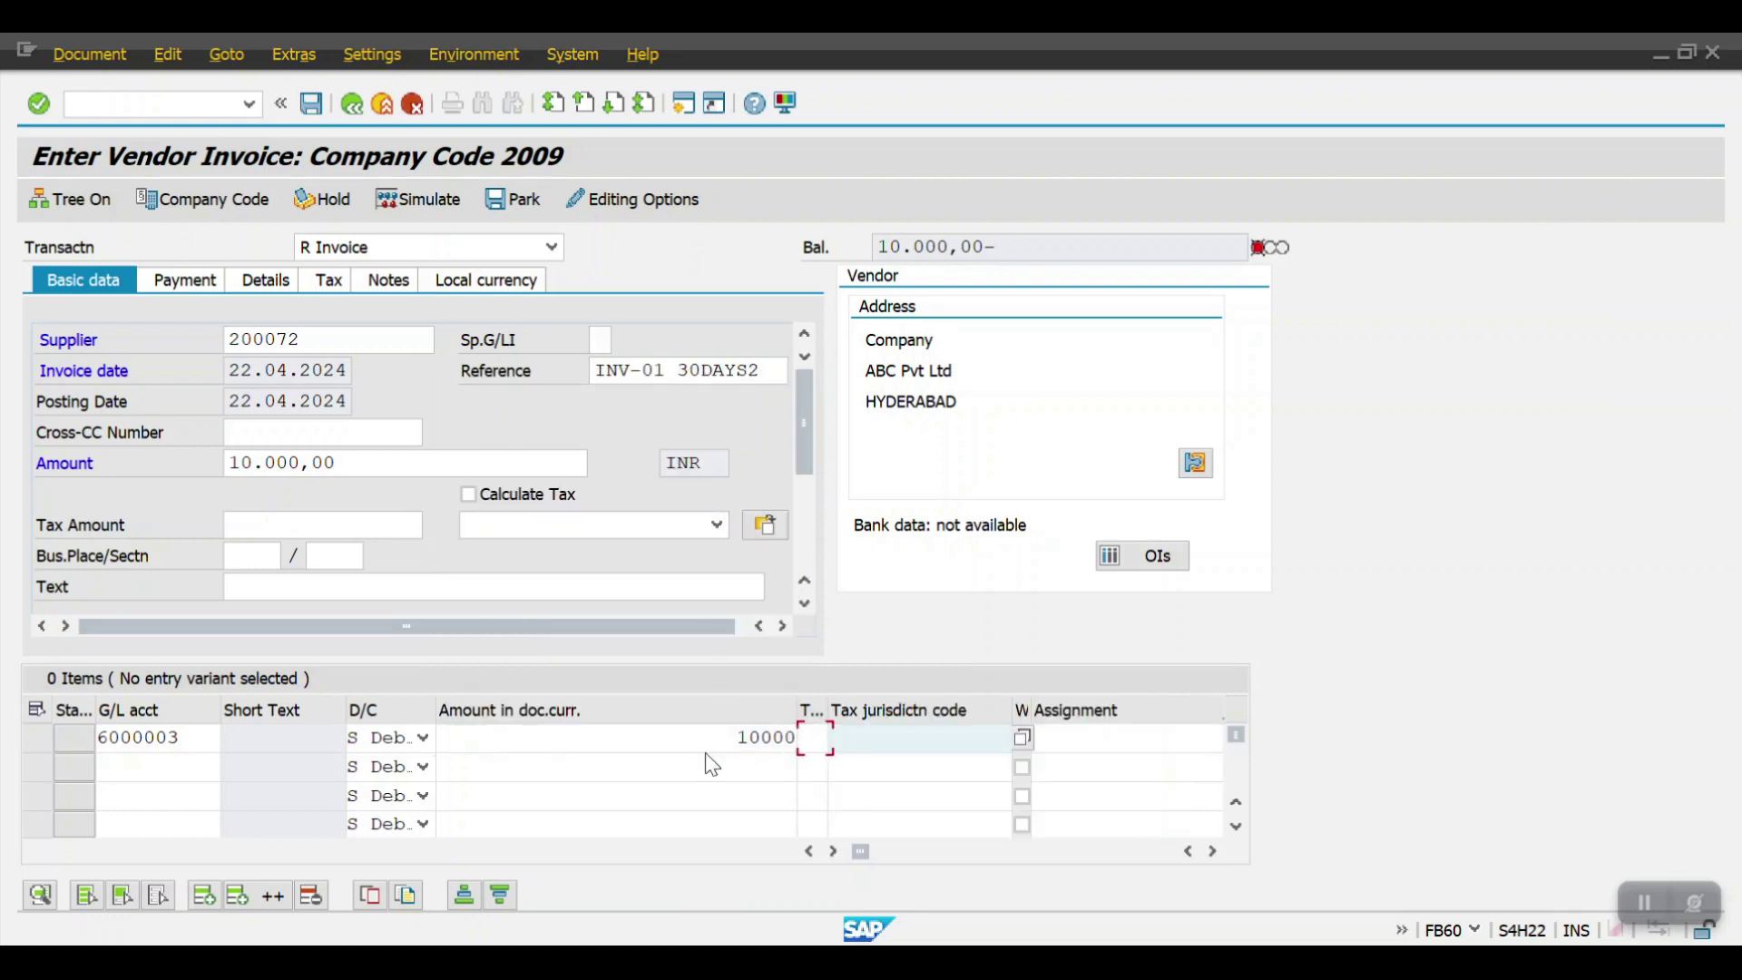
key("Tab")
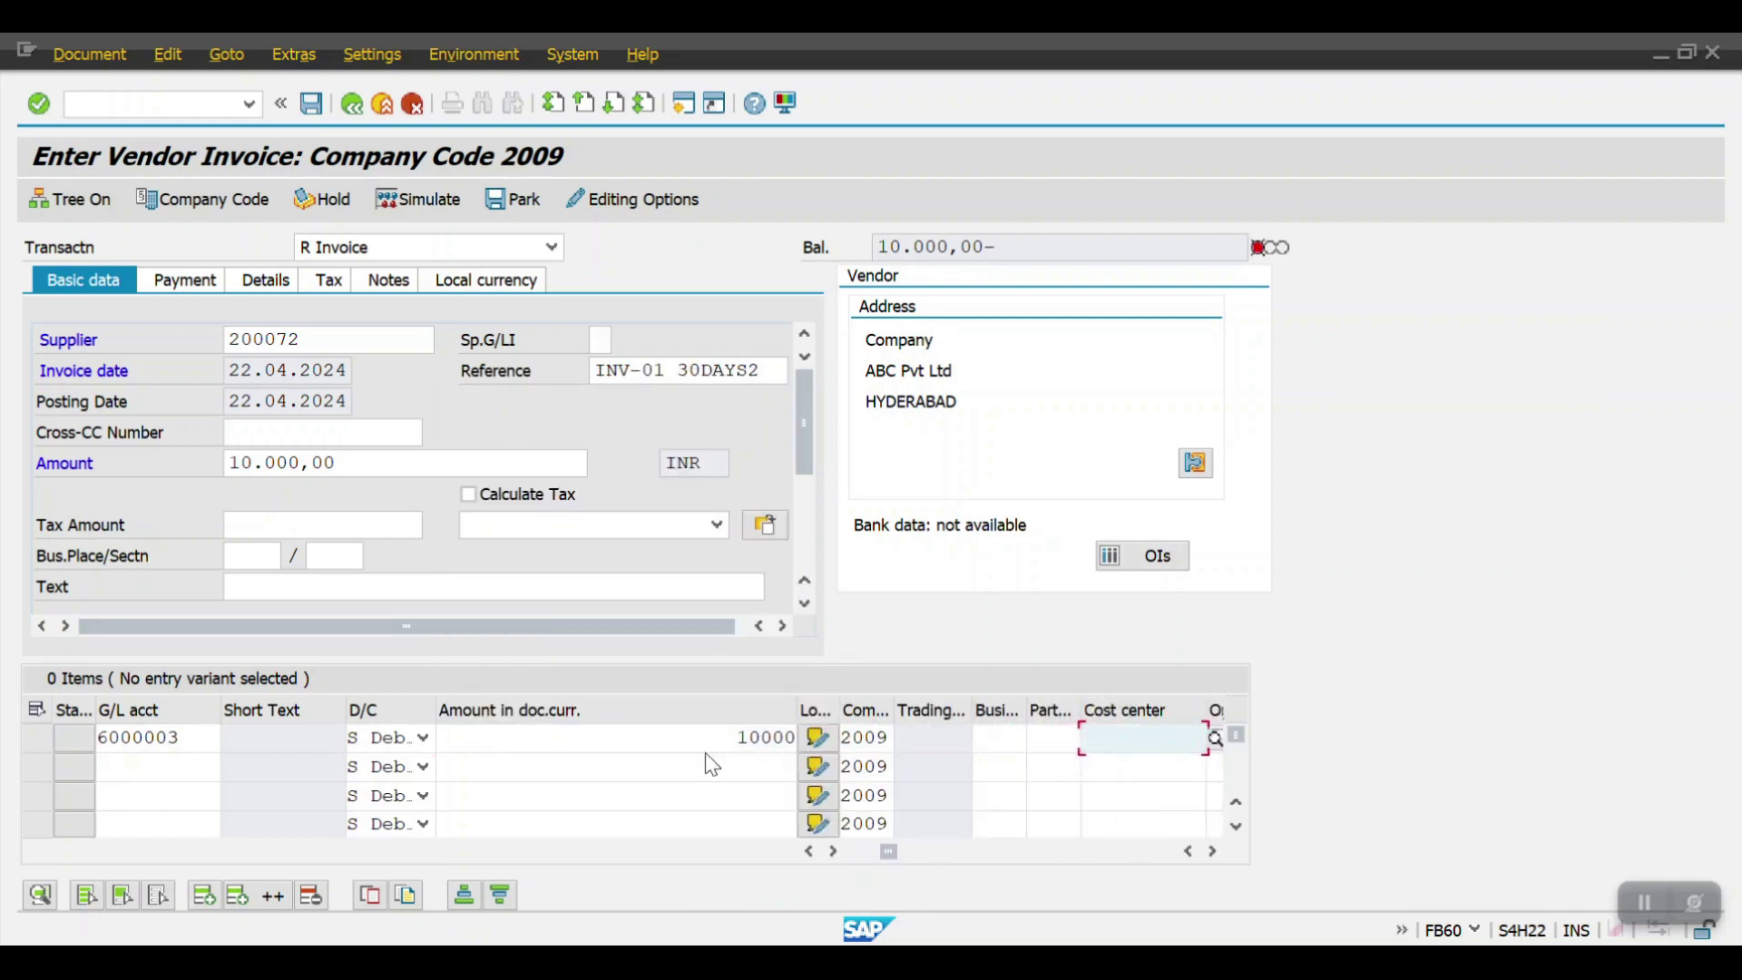
left_click(1096, 764)
key("Return")
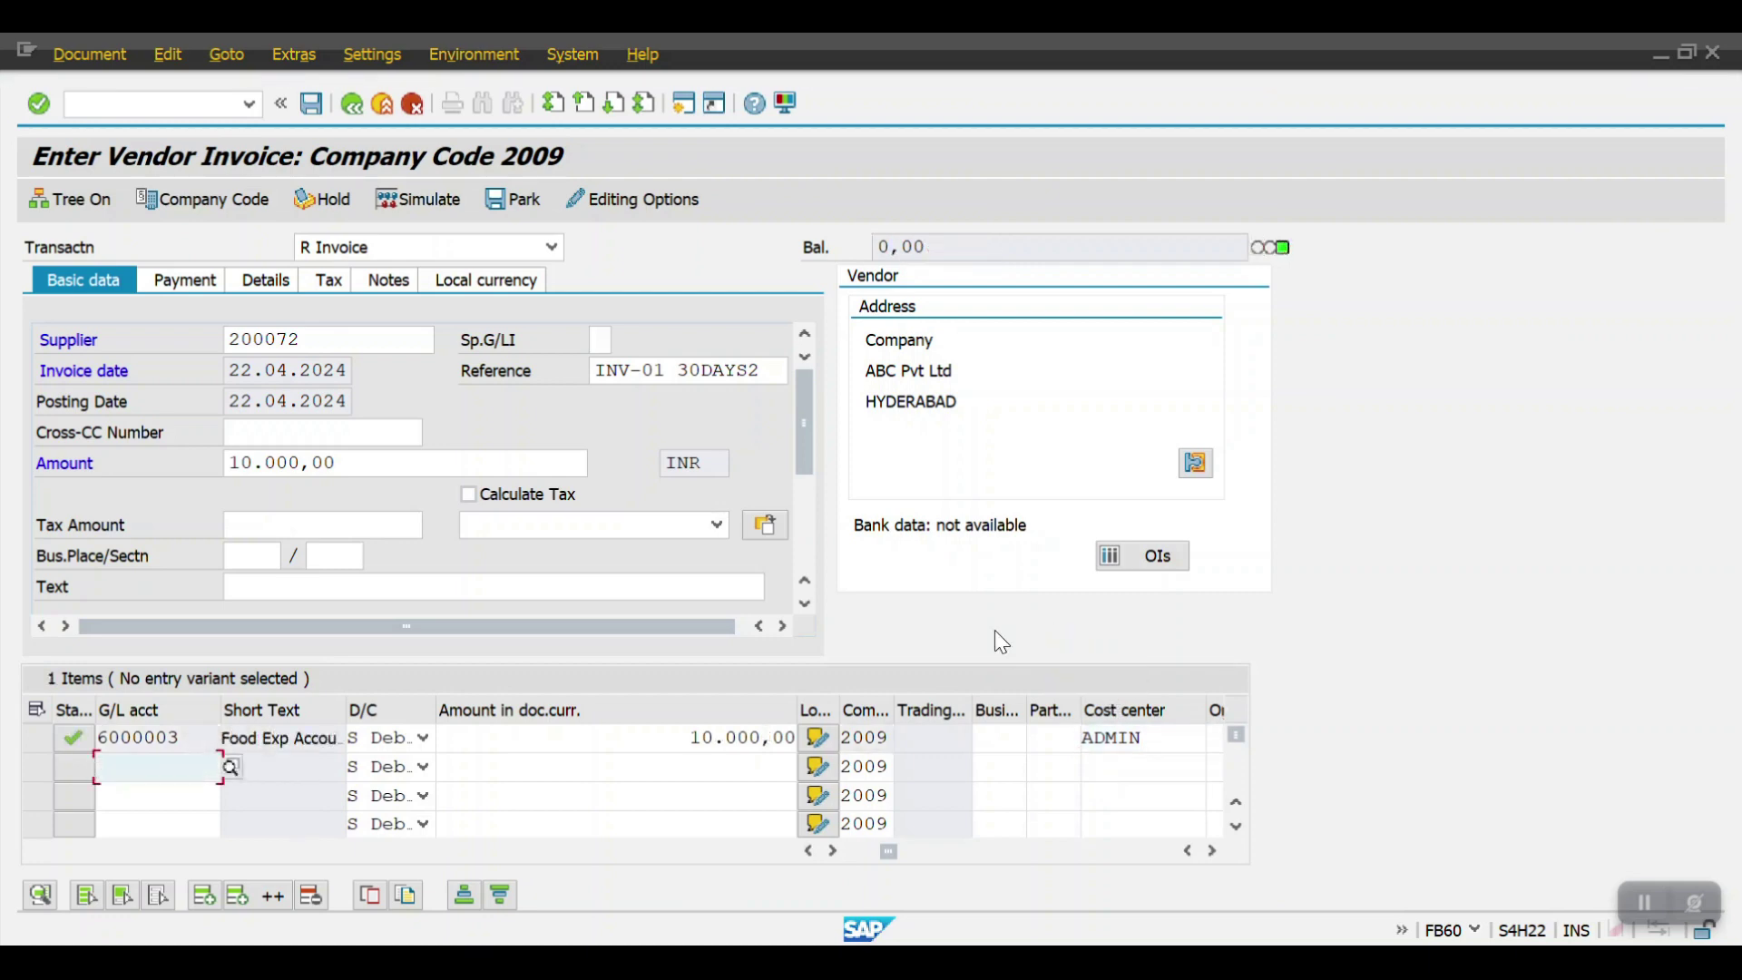
key("ctrl+s")
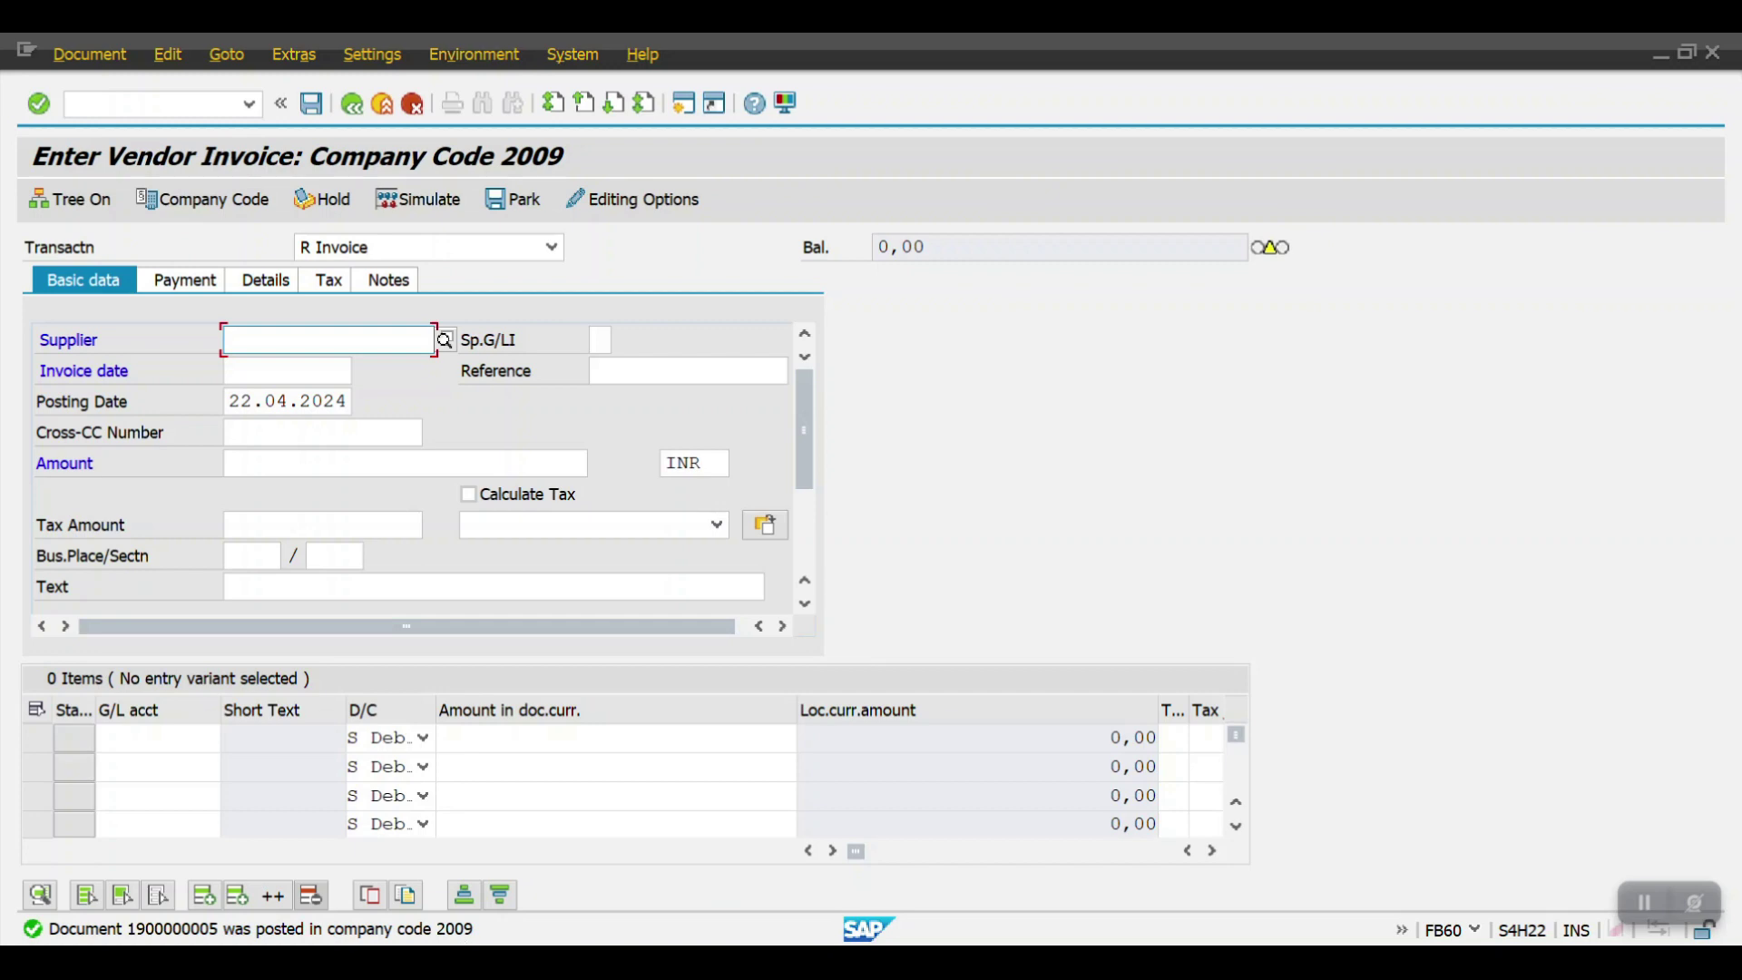
Switch to the vendor line item display, list the open items at key date 22.04.2024, and mark the installment items of the new invoice.
left_click(816, 855)
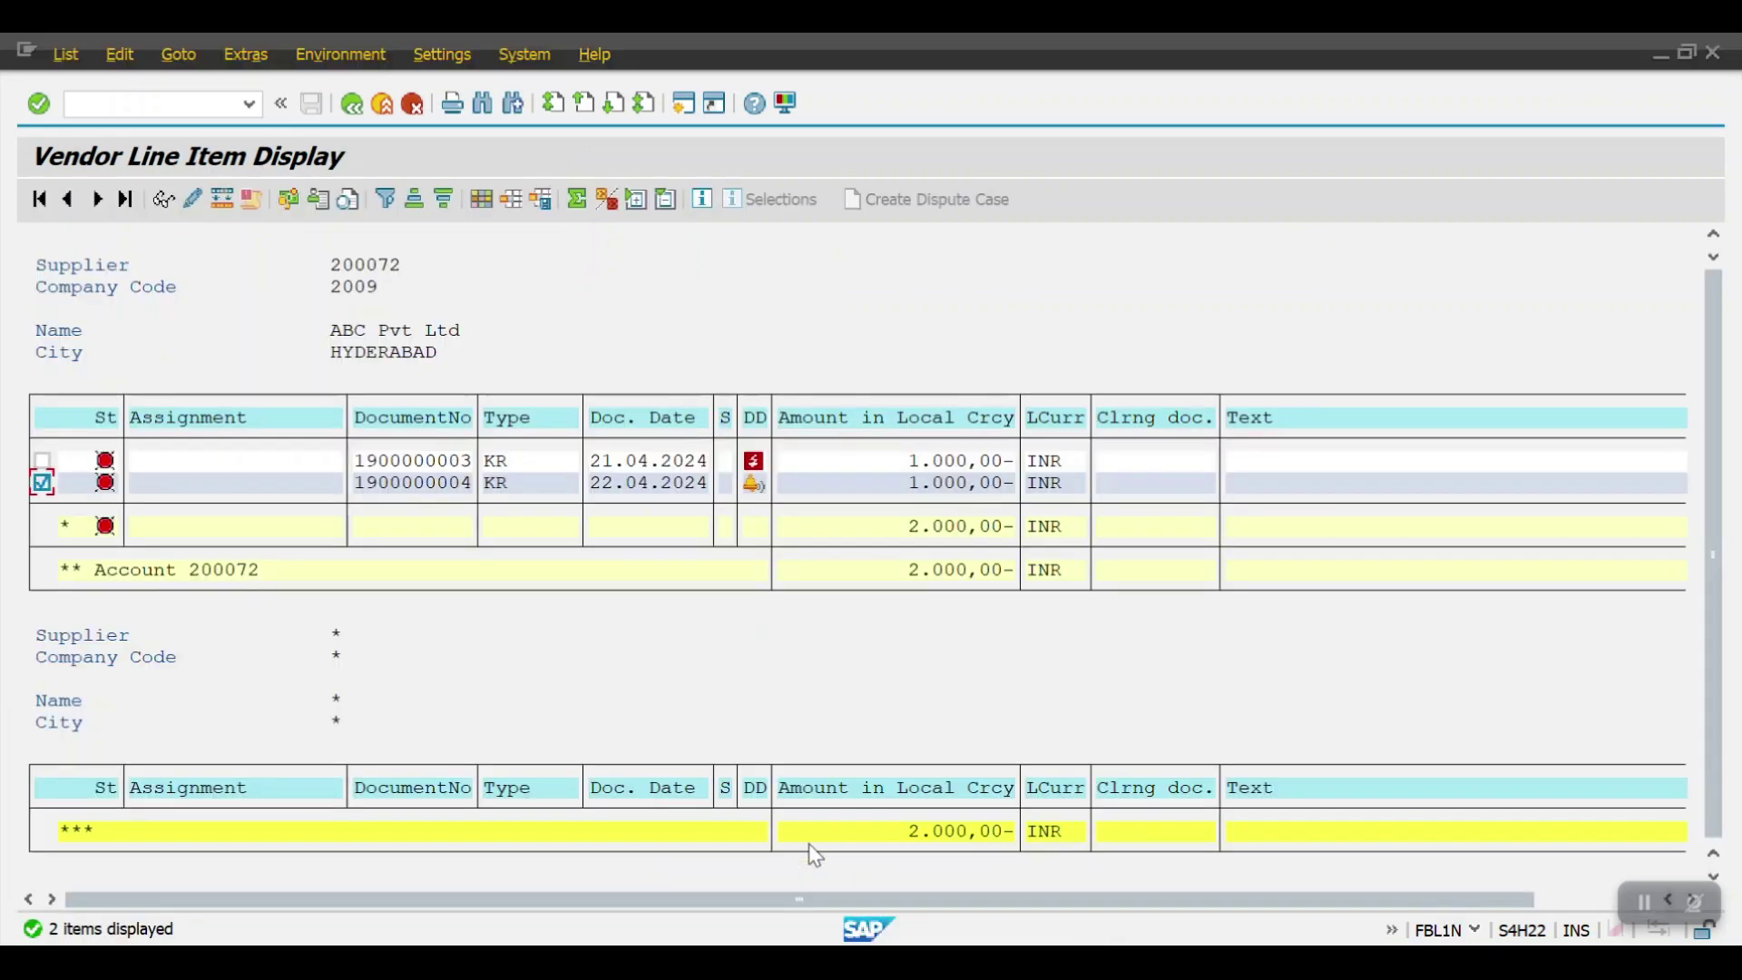
left_click(355, 109)
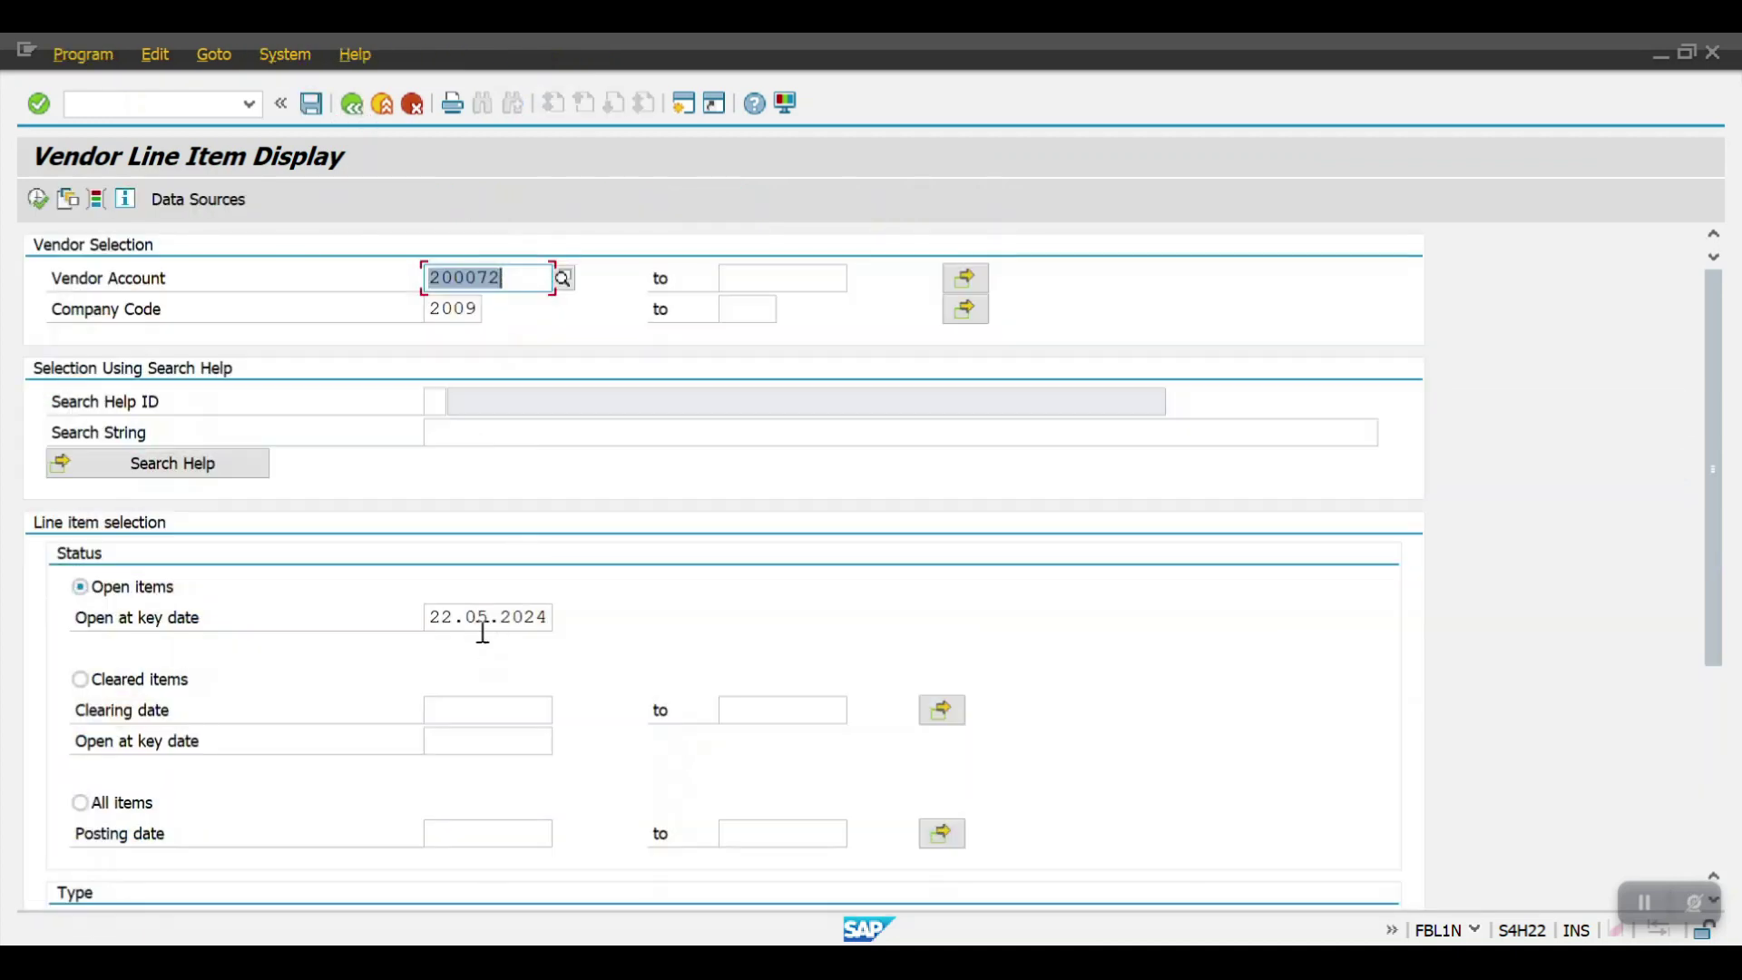
left_click(478, 622)
type("4")
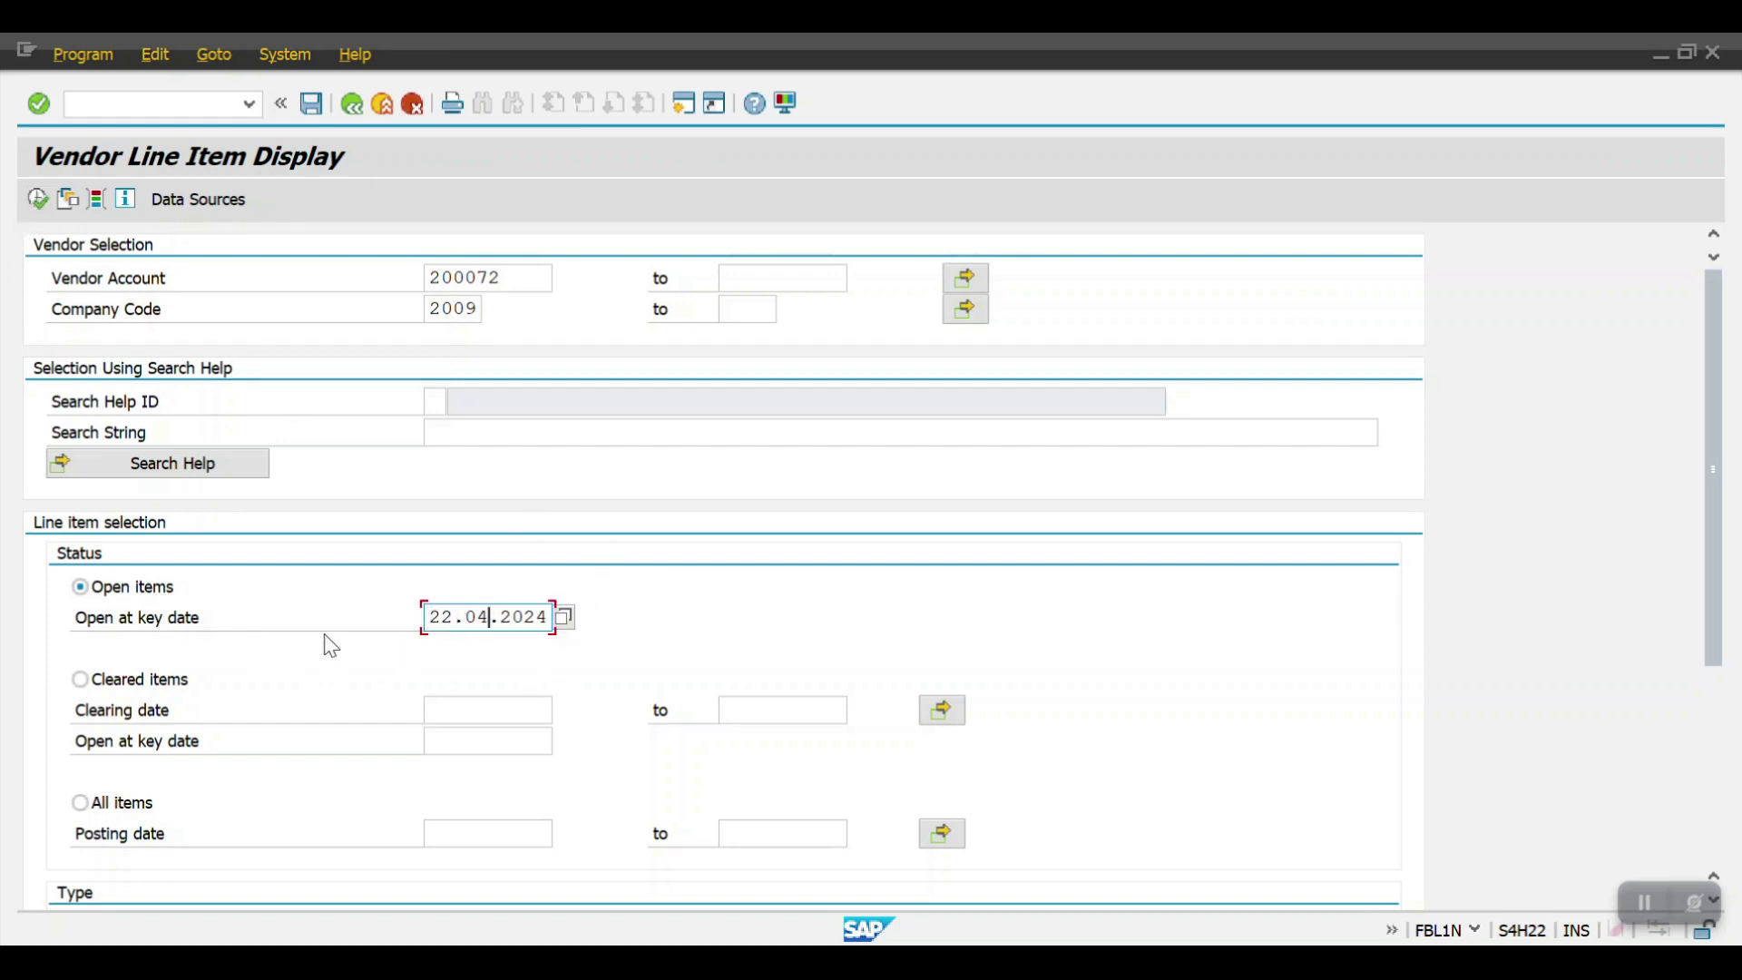
left_click(37, 200)
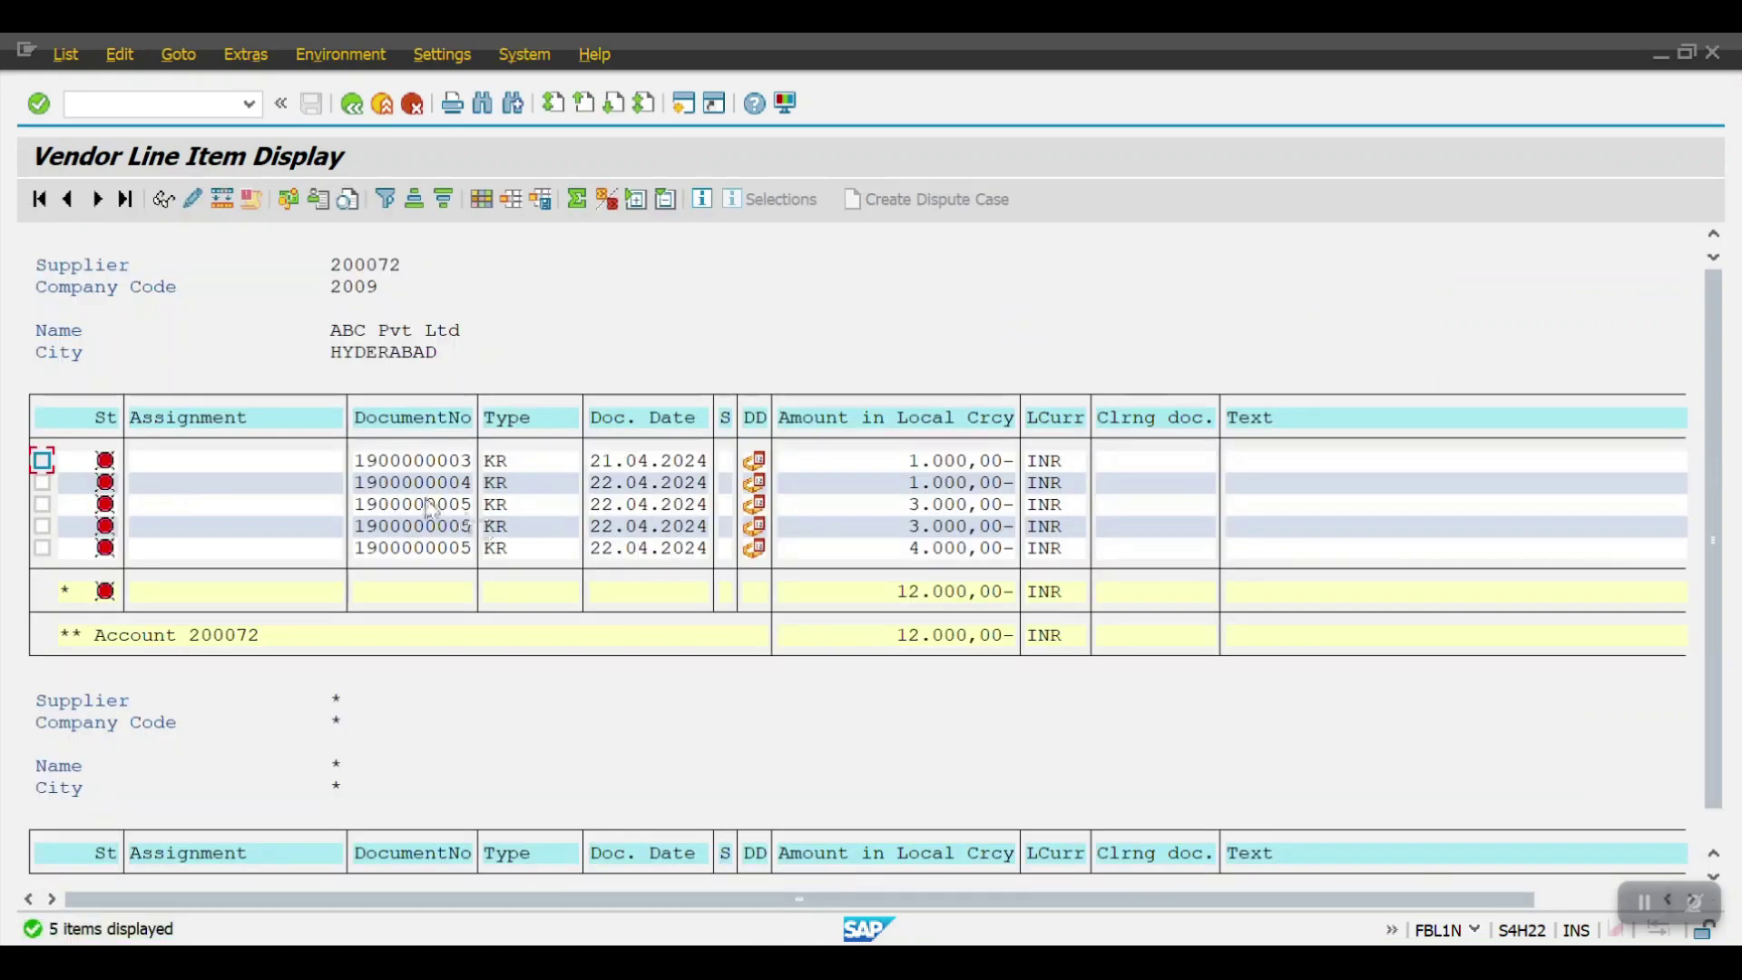
left_click(42, 527)
left_click(42, 548)
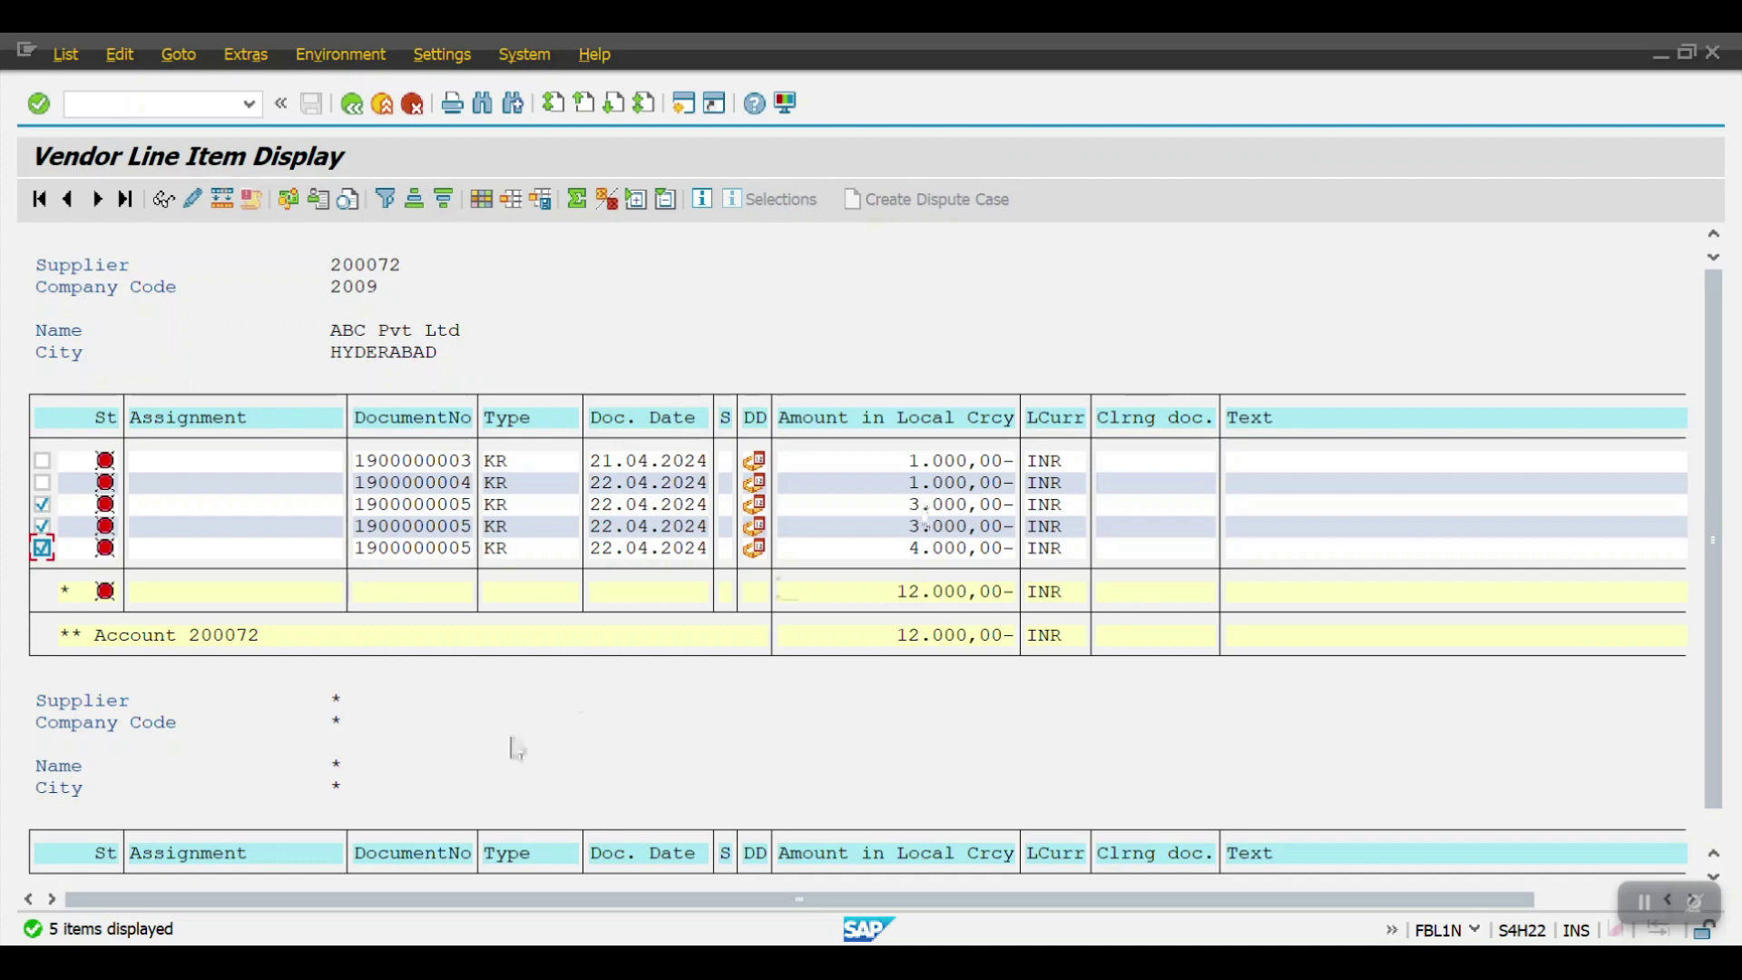
Compare the H004 installment percentages and assigned payment terms in the OBB9 entries with the marked vendor invoice items.
mouse_move(543, 962)
left_click(369, 853)
double_click(475, 278)
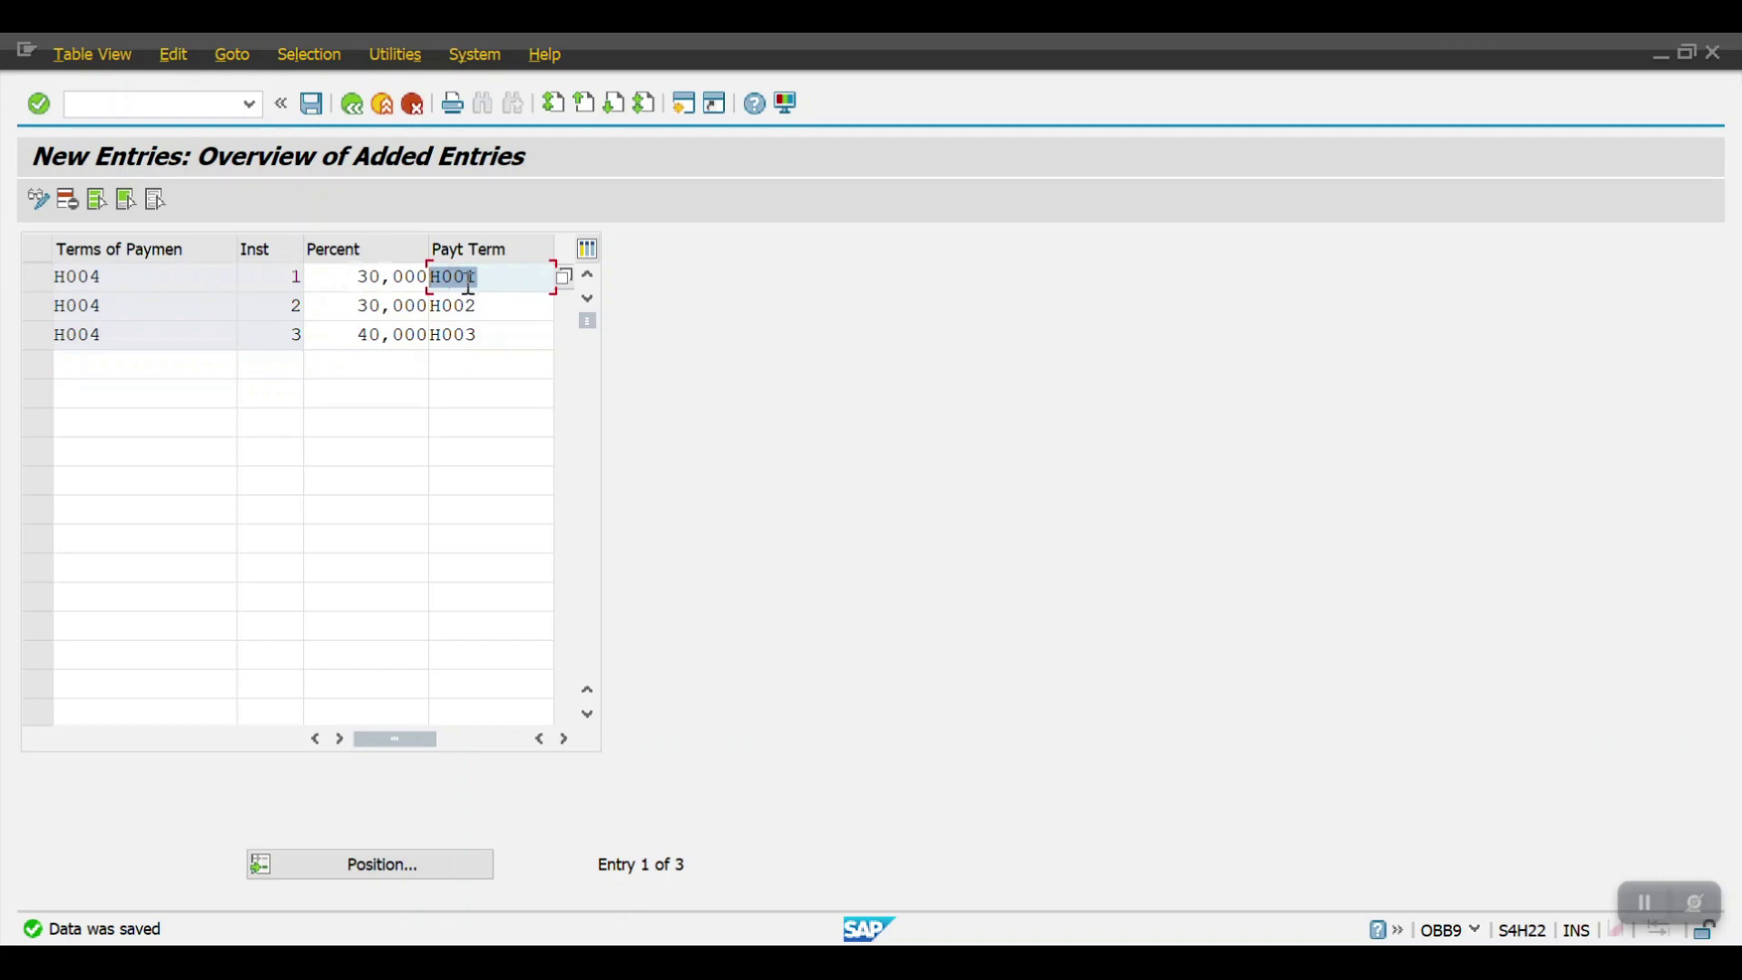
left_click_drag(346, 271, 435, 282)
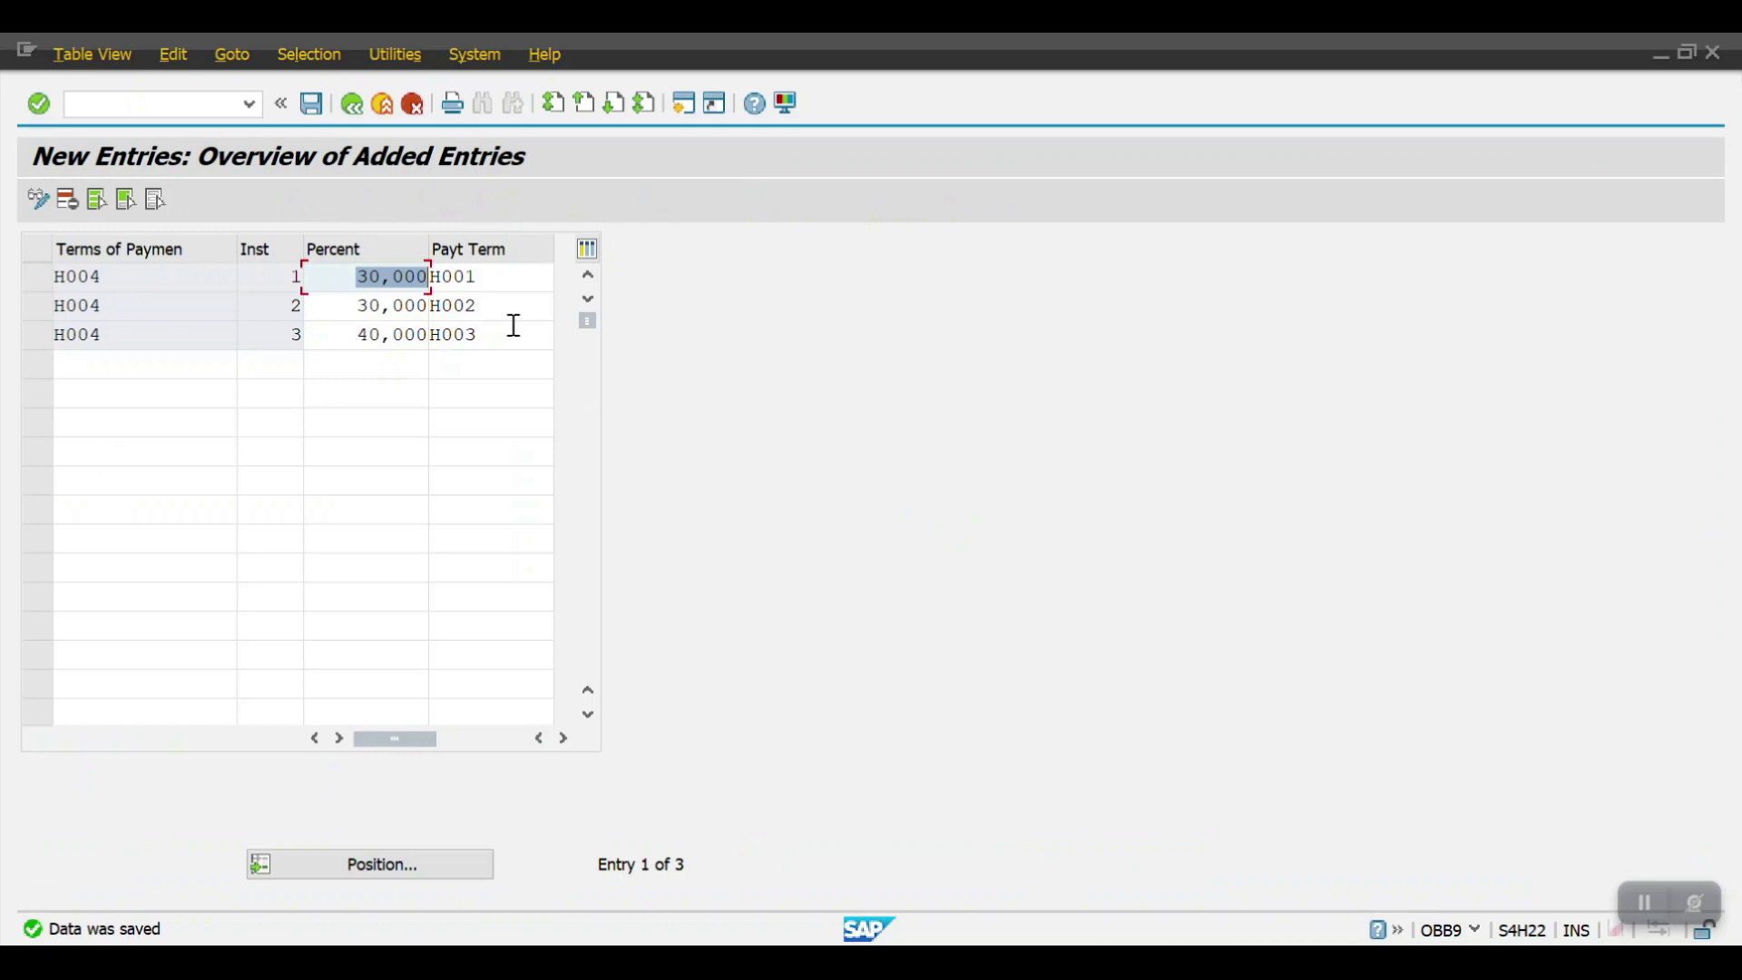
mouse_move(466, 300)
left_mouse_down()
mouse_move(362, 300)
mouse_move(467, 315)
left_mouse_up()
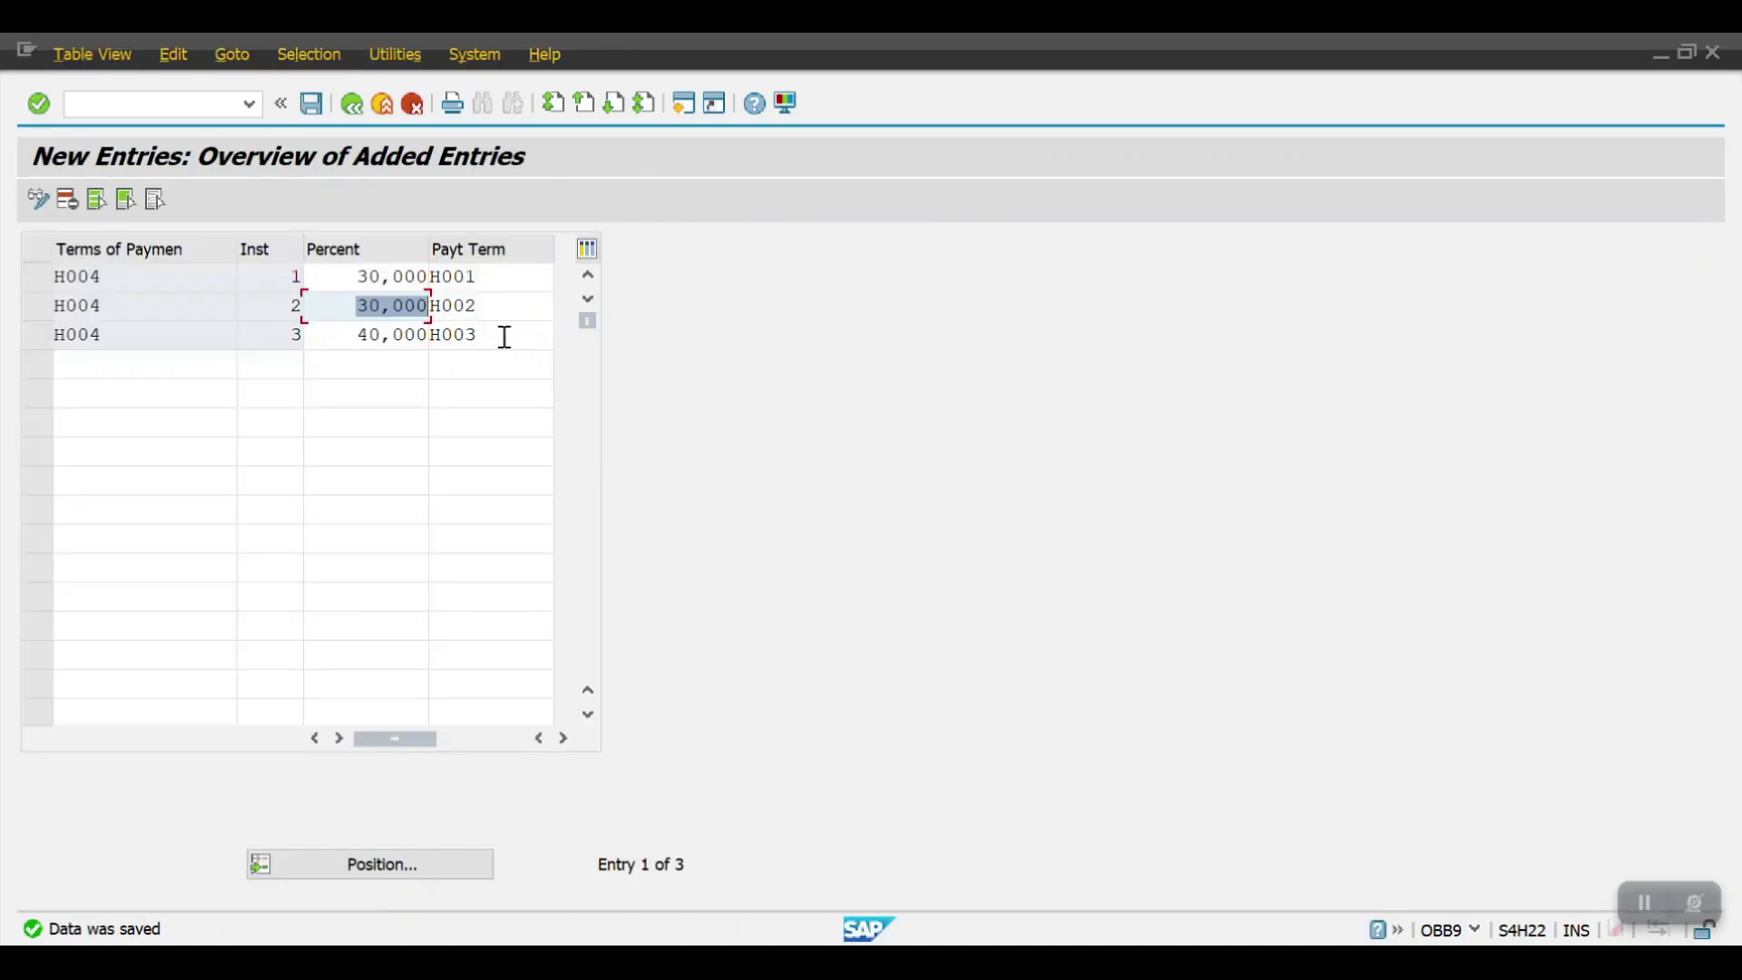
mouse_move(505, 336)
left_mouse_down()
mouse_move(351, 335)
mouse_move(498, 342)
left_mouse_up()
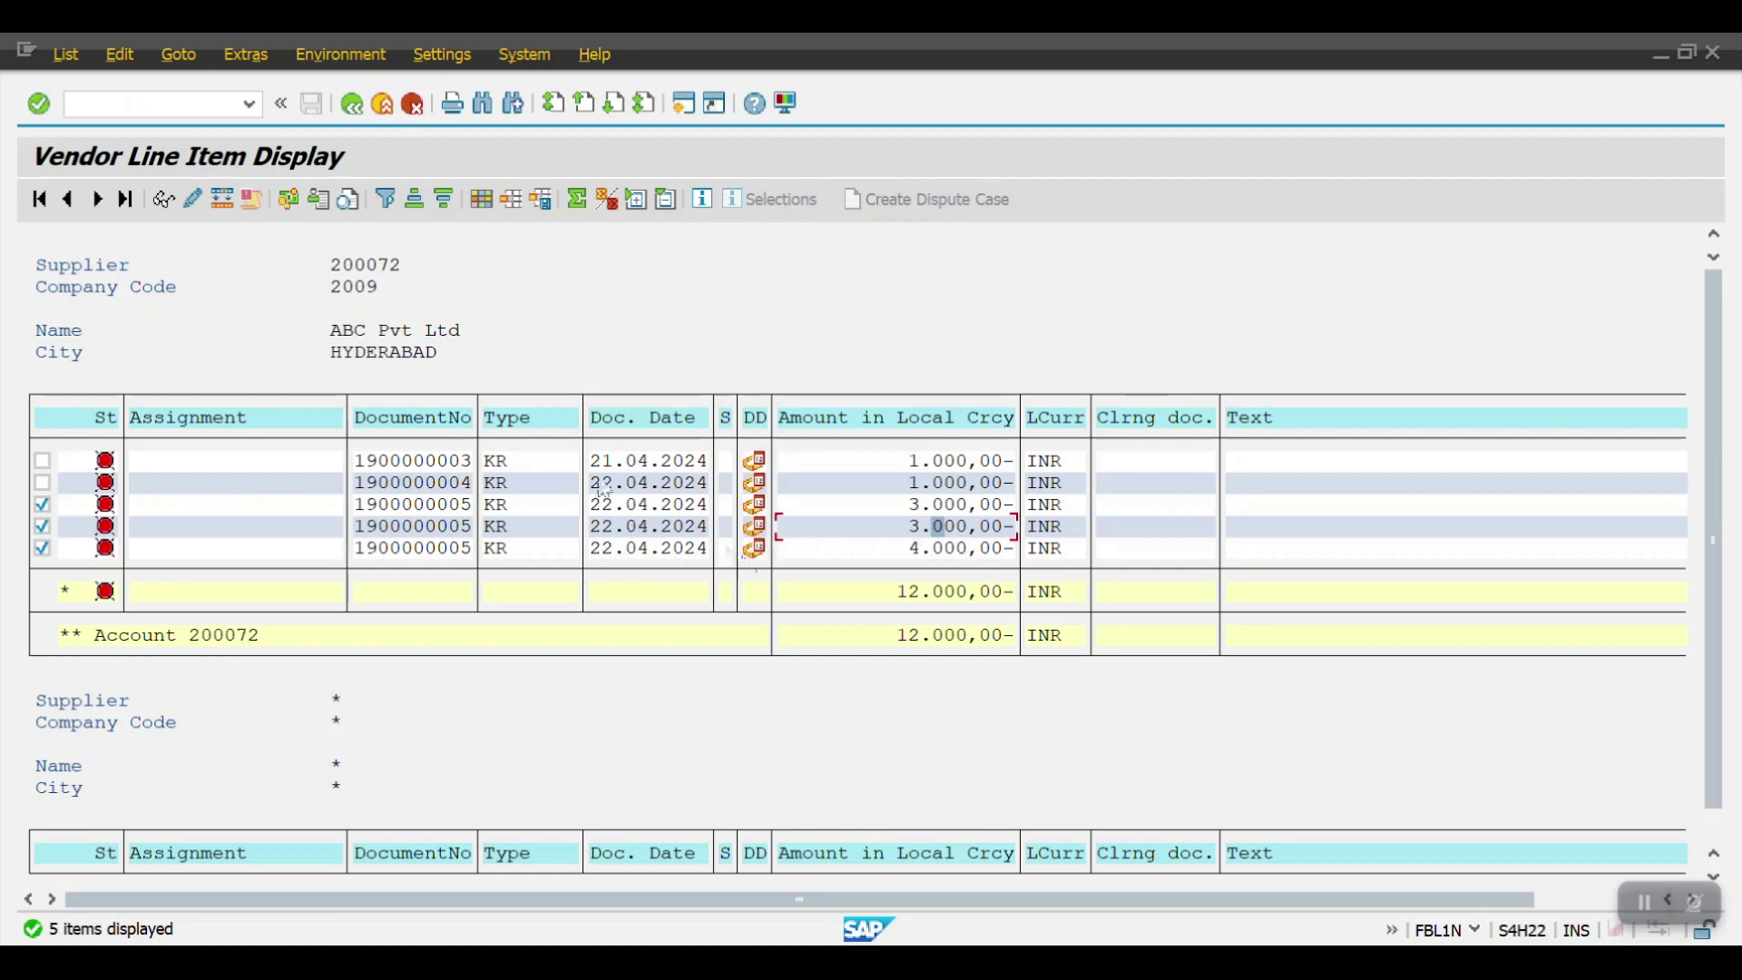
List the supplier's open items again with the key date 22.05.2024 and check the due status of the installment items.
left_click(342, 104)
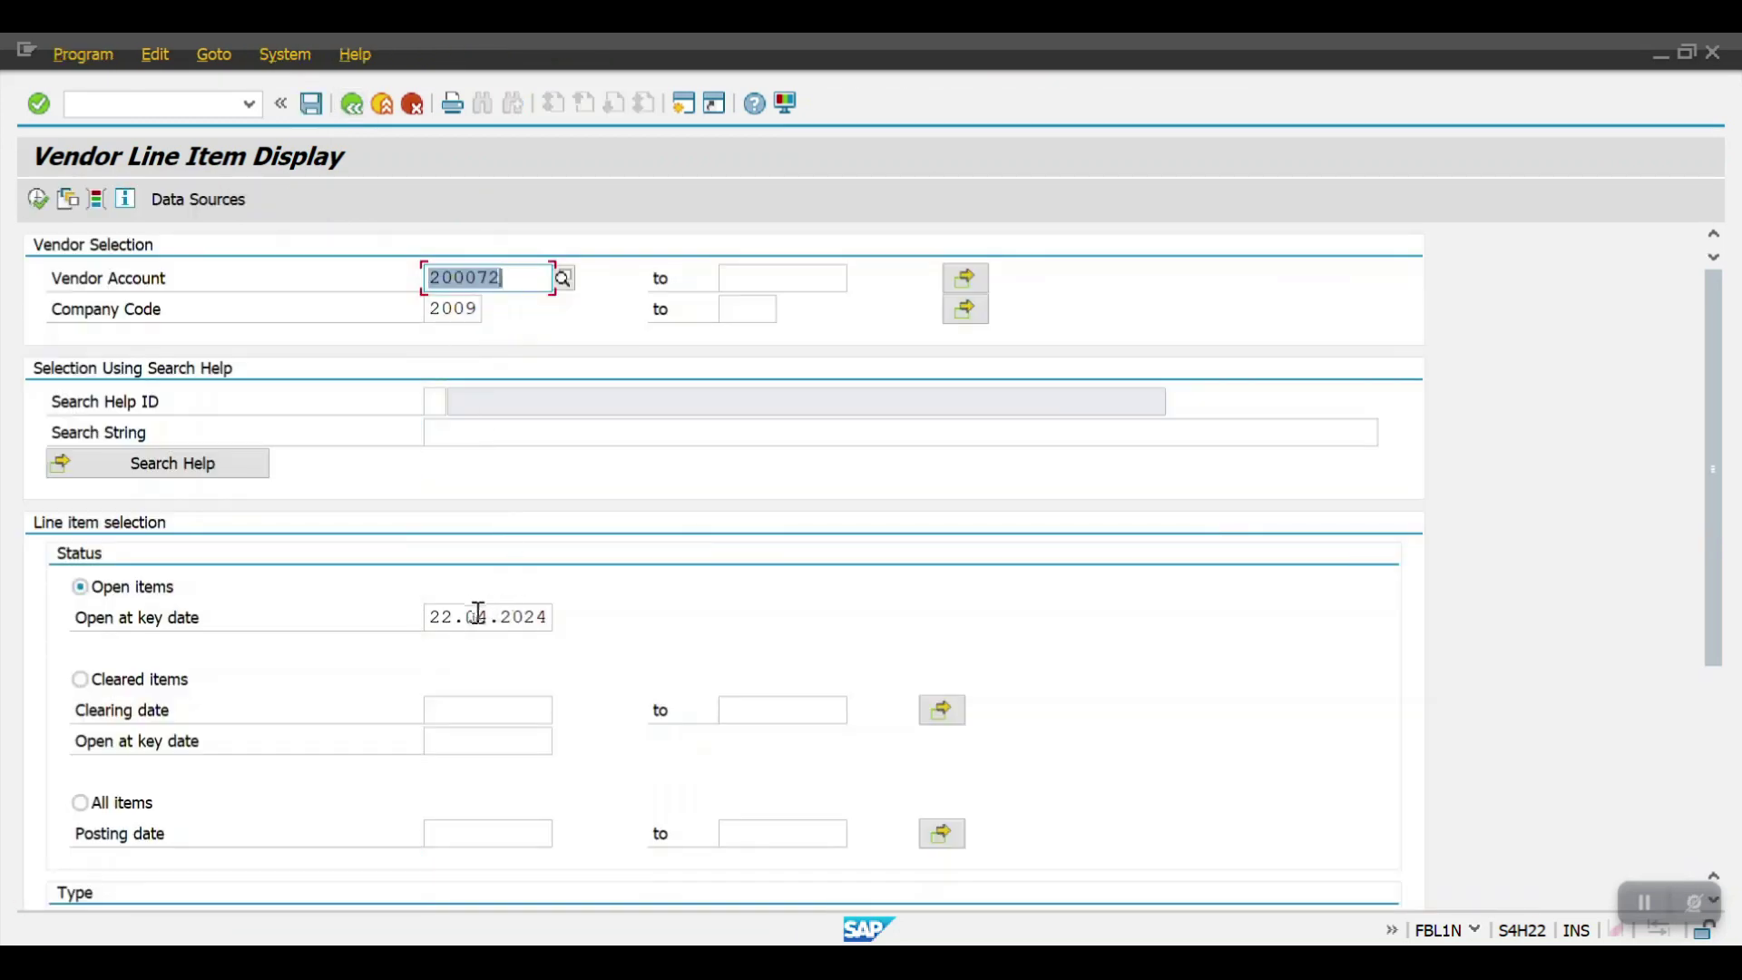
left_click(484, 617)
type("5")
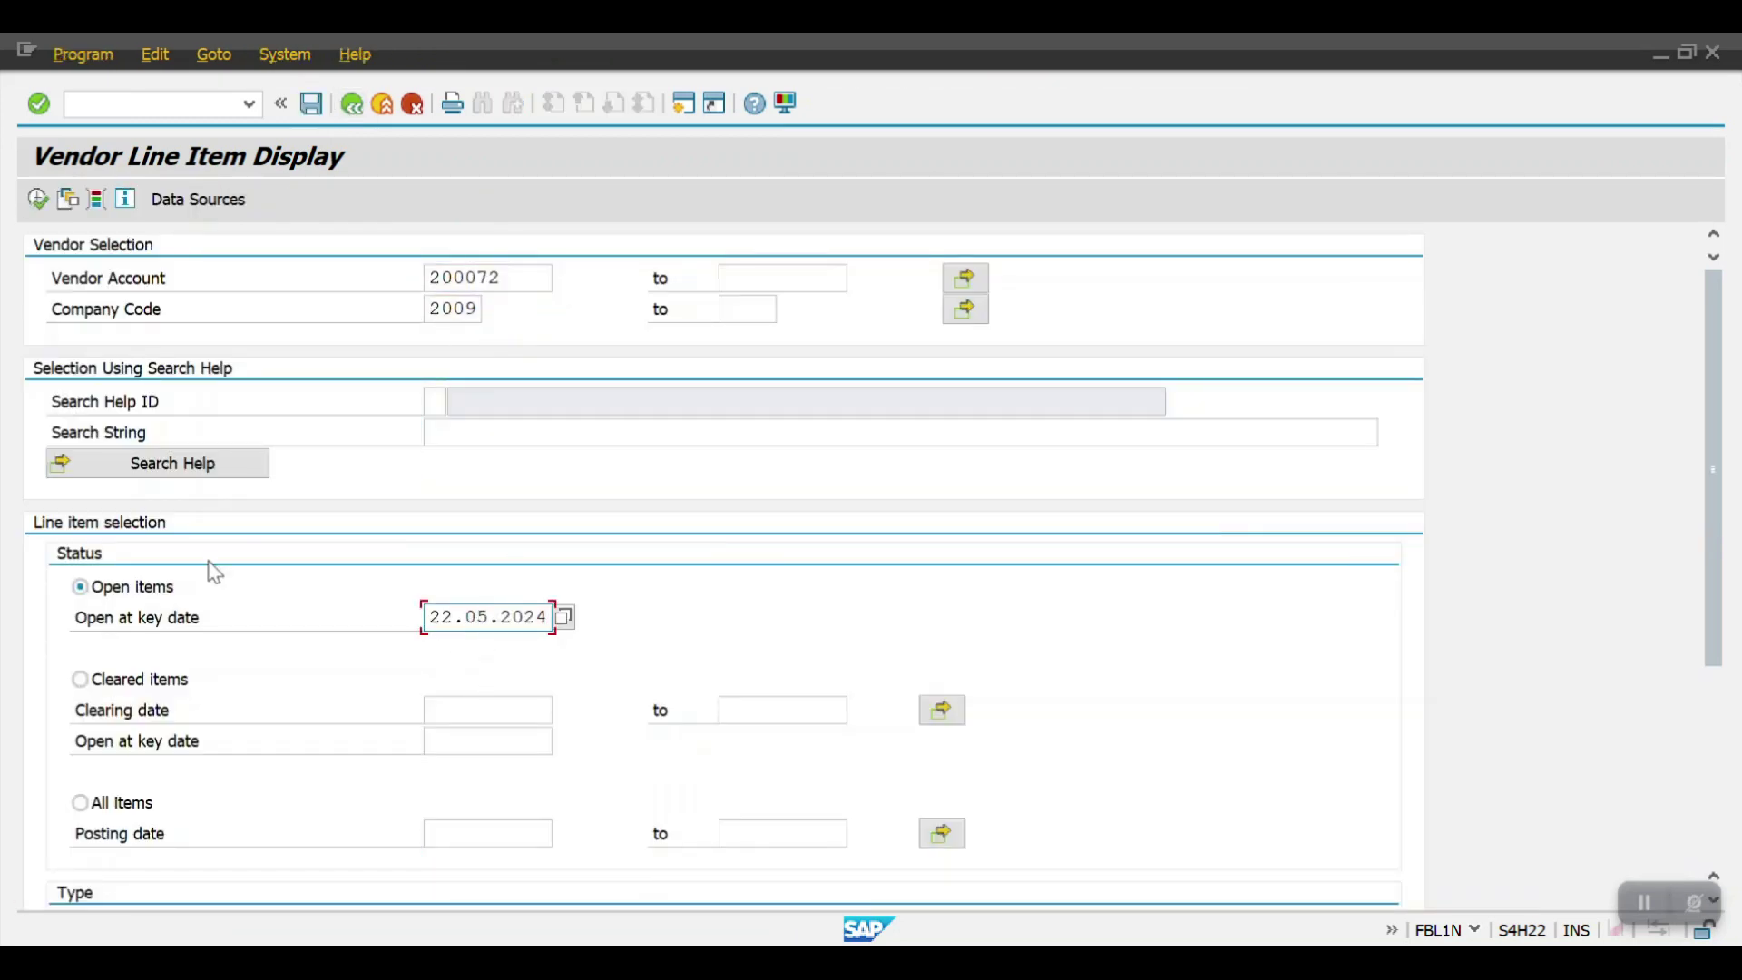
left_click(38, 200)
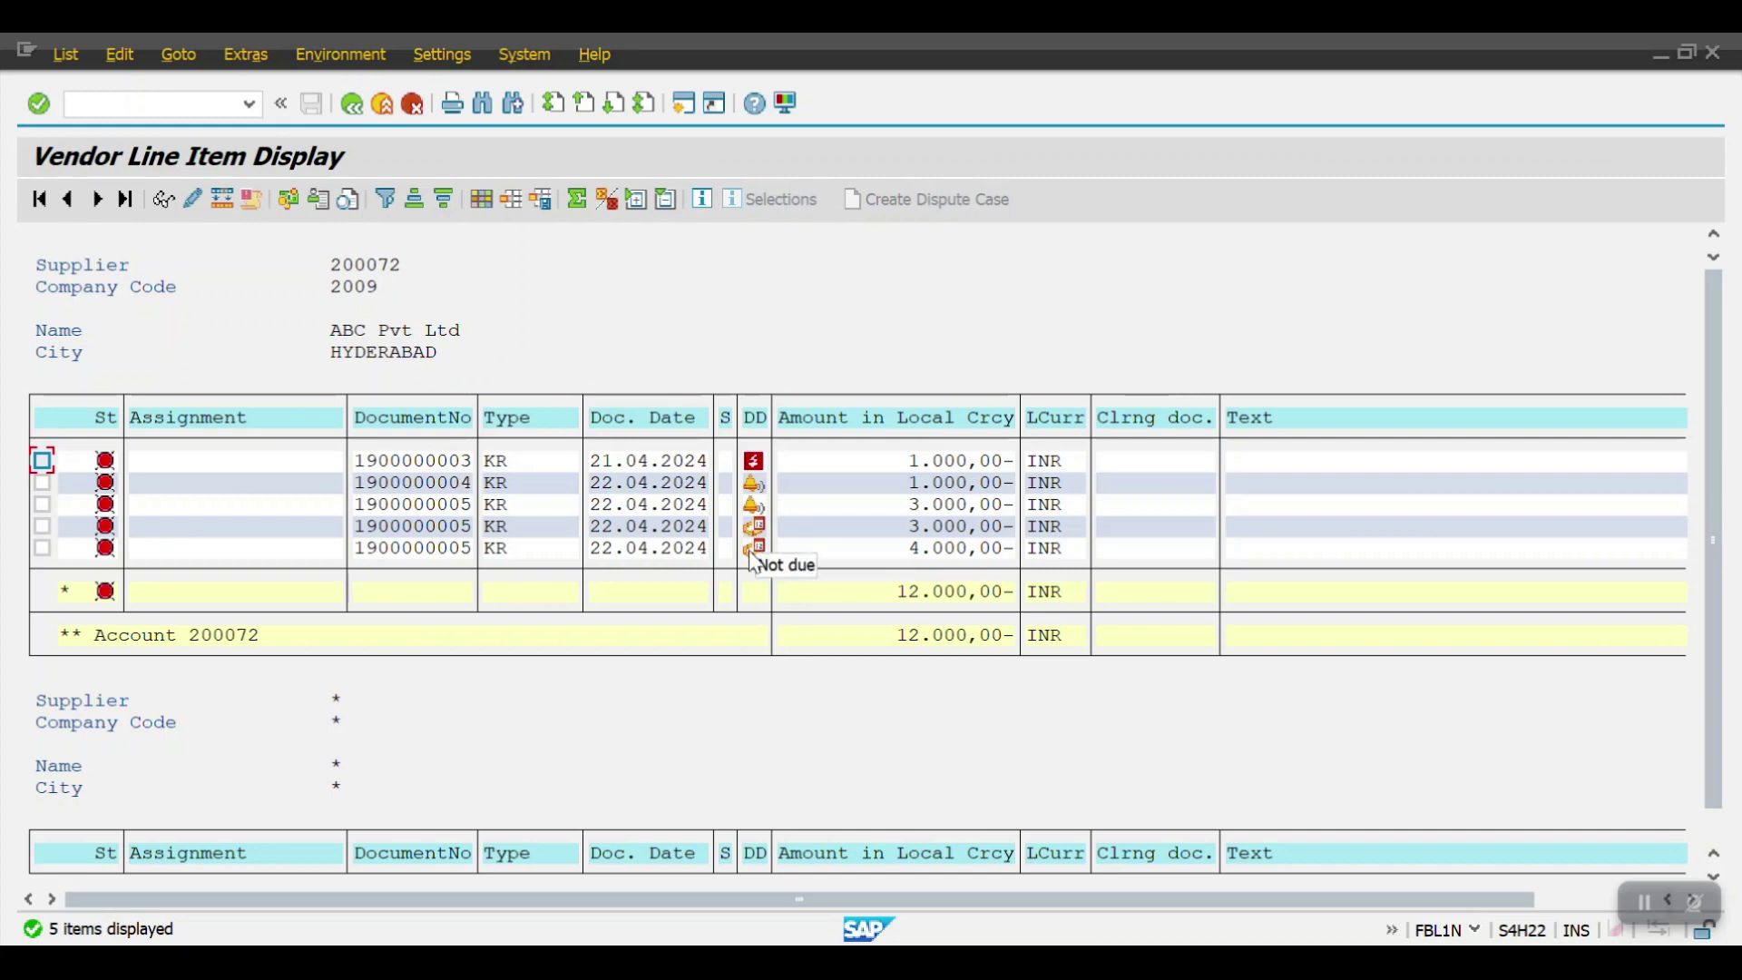
Rerun the vendor line item display for open items at key date 22.07.2024.
left_click(362, 104)
left_click(485, 617)
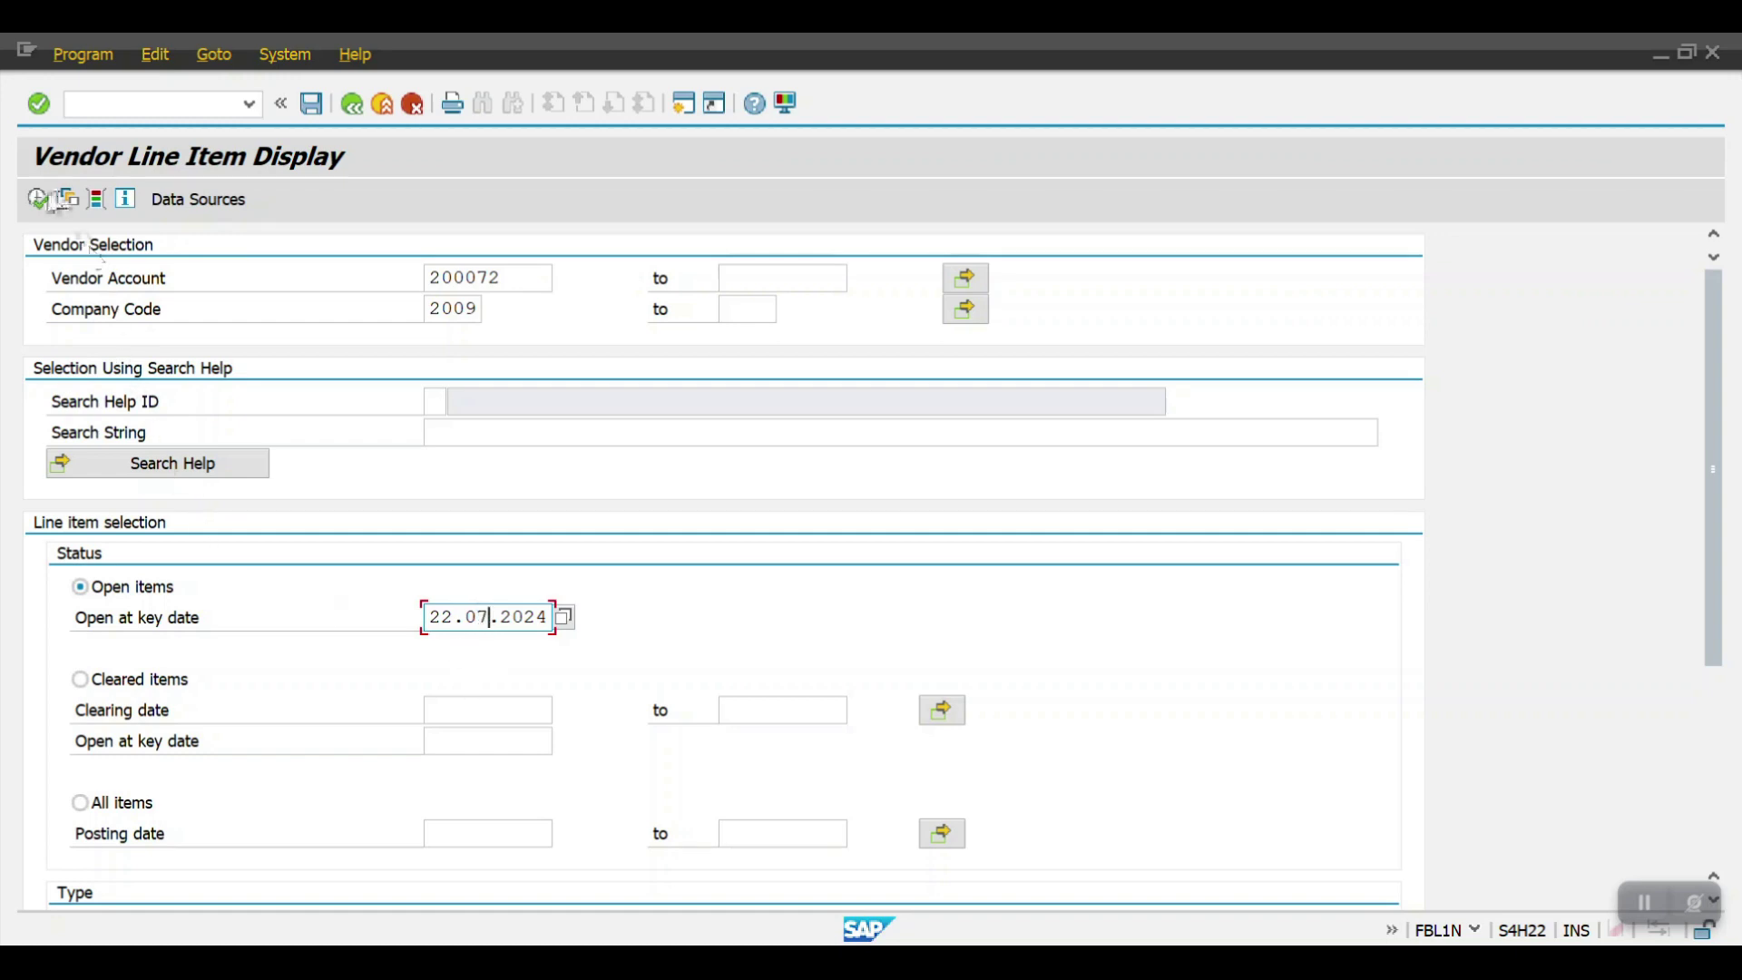
left_click(40, 198)
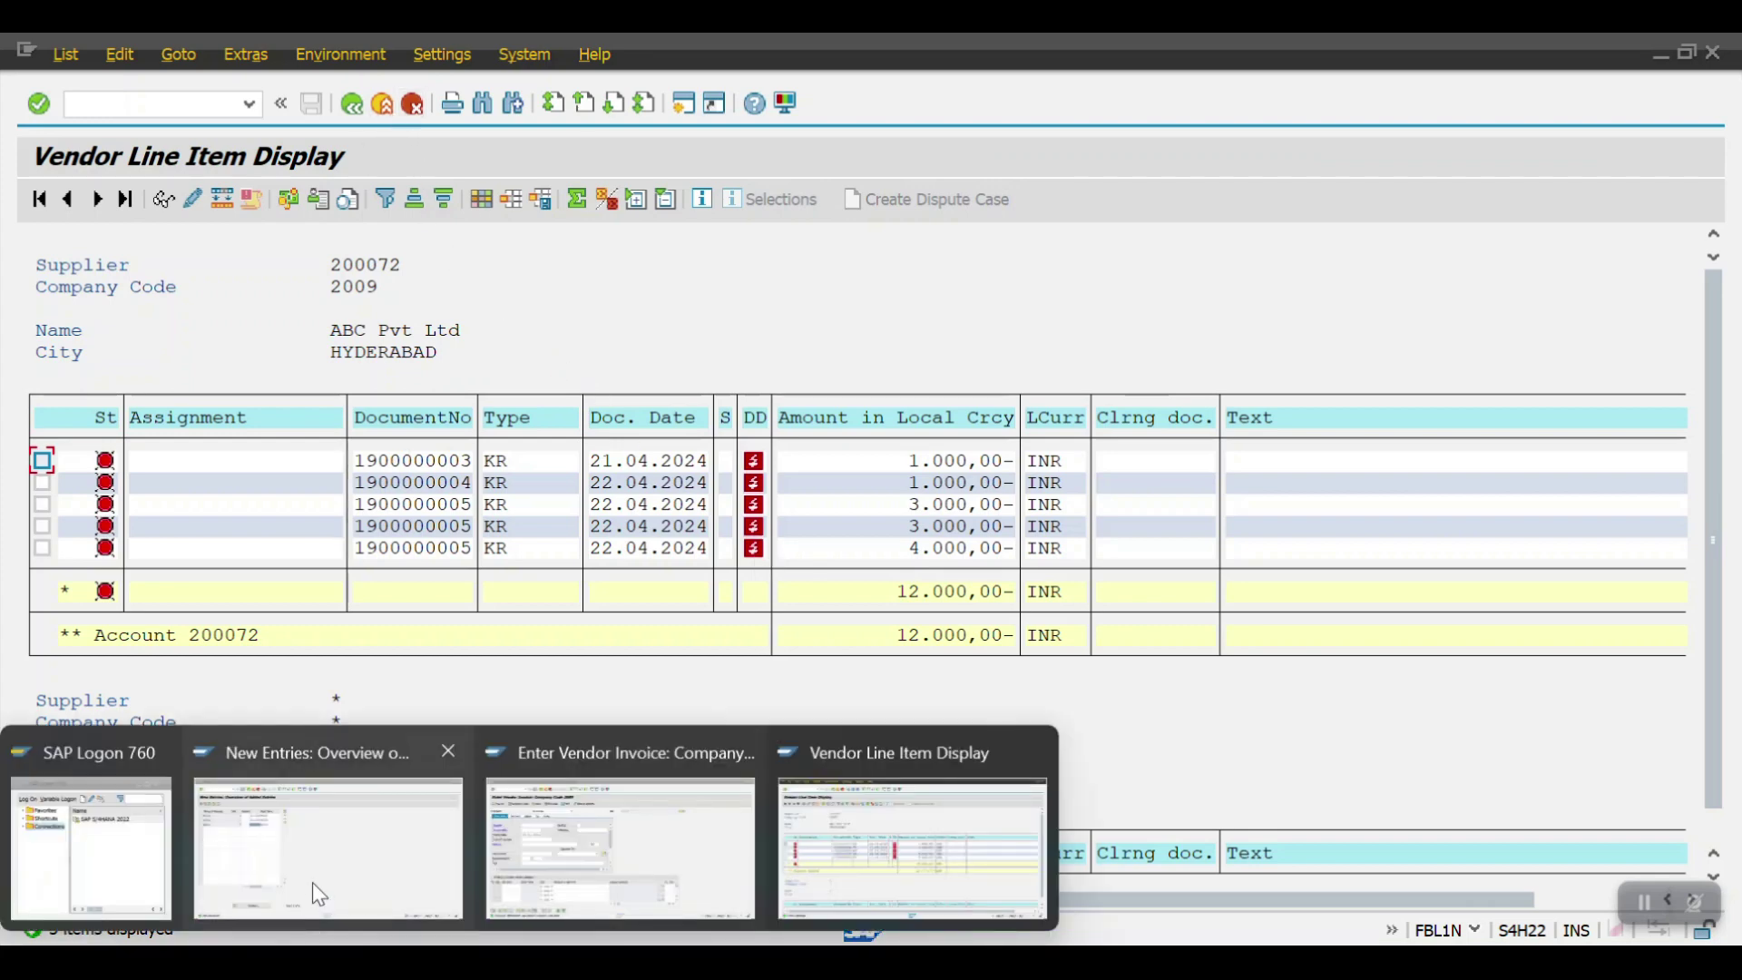
Switch to the installment entries session, open transaction OBB8 and start a new payment term entry.
left_click(313, 882)
left_click(170, 107)
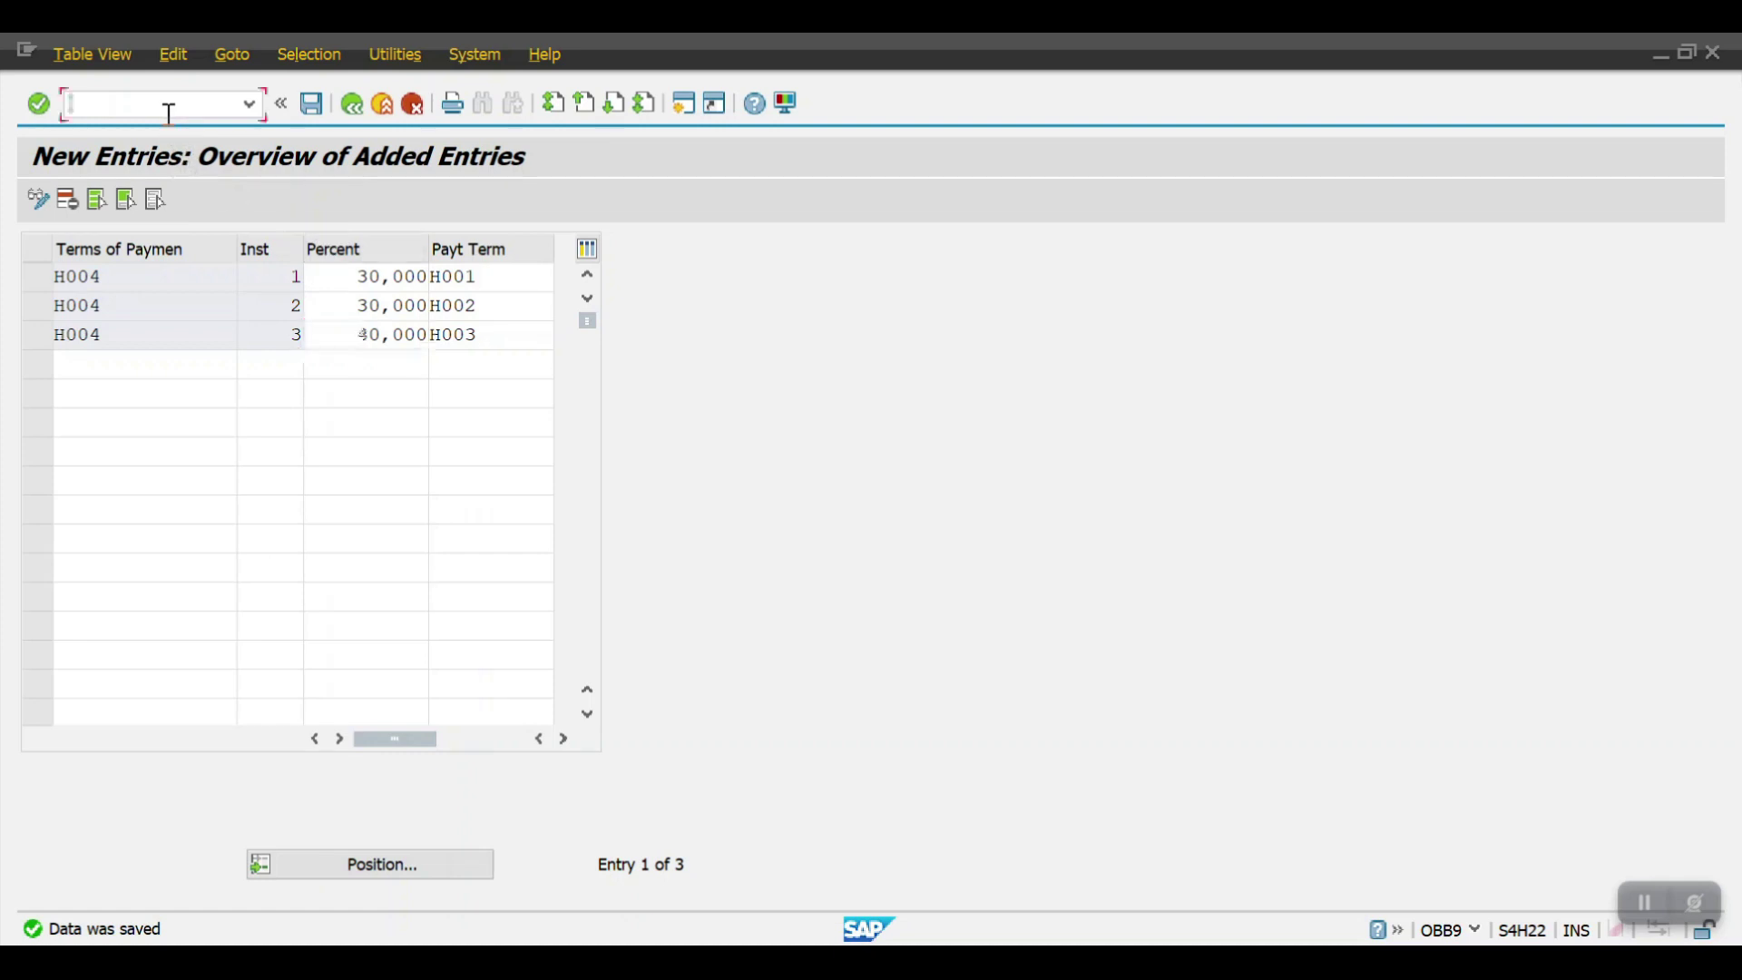
type("/N")
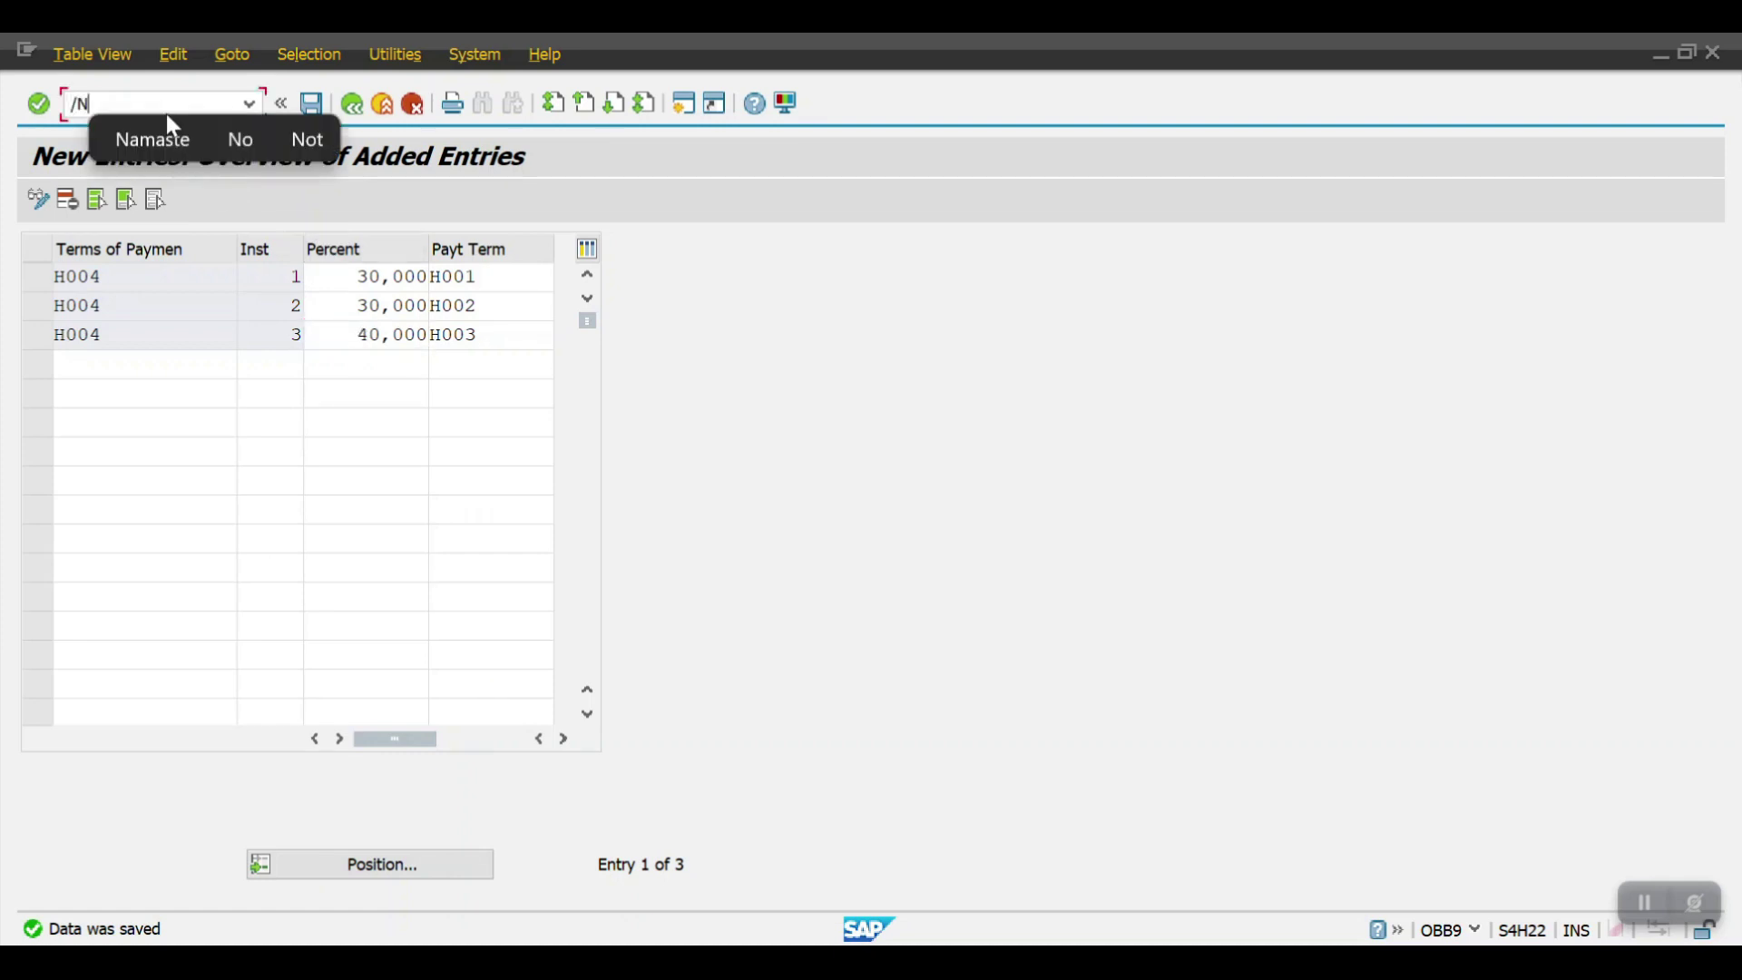
type("OBB9")
key("Return")
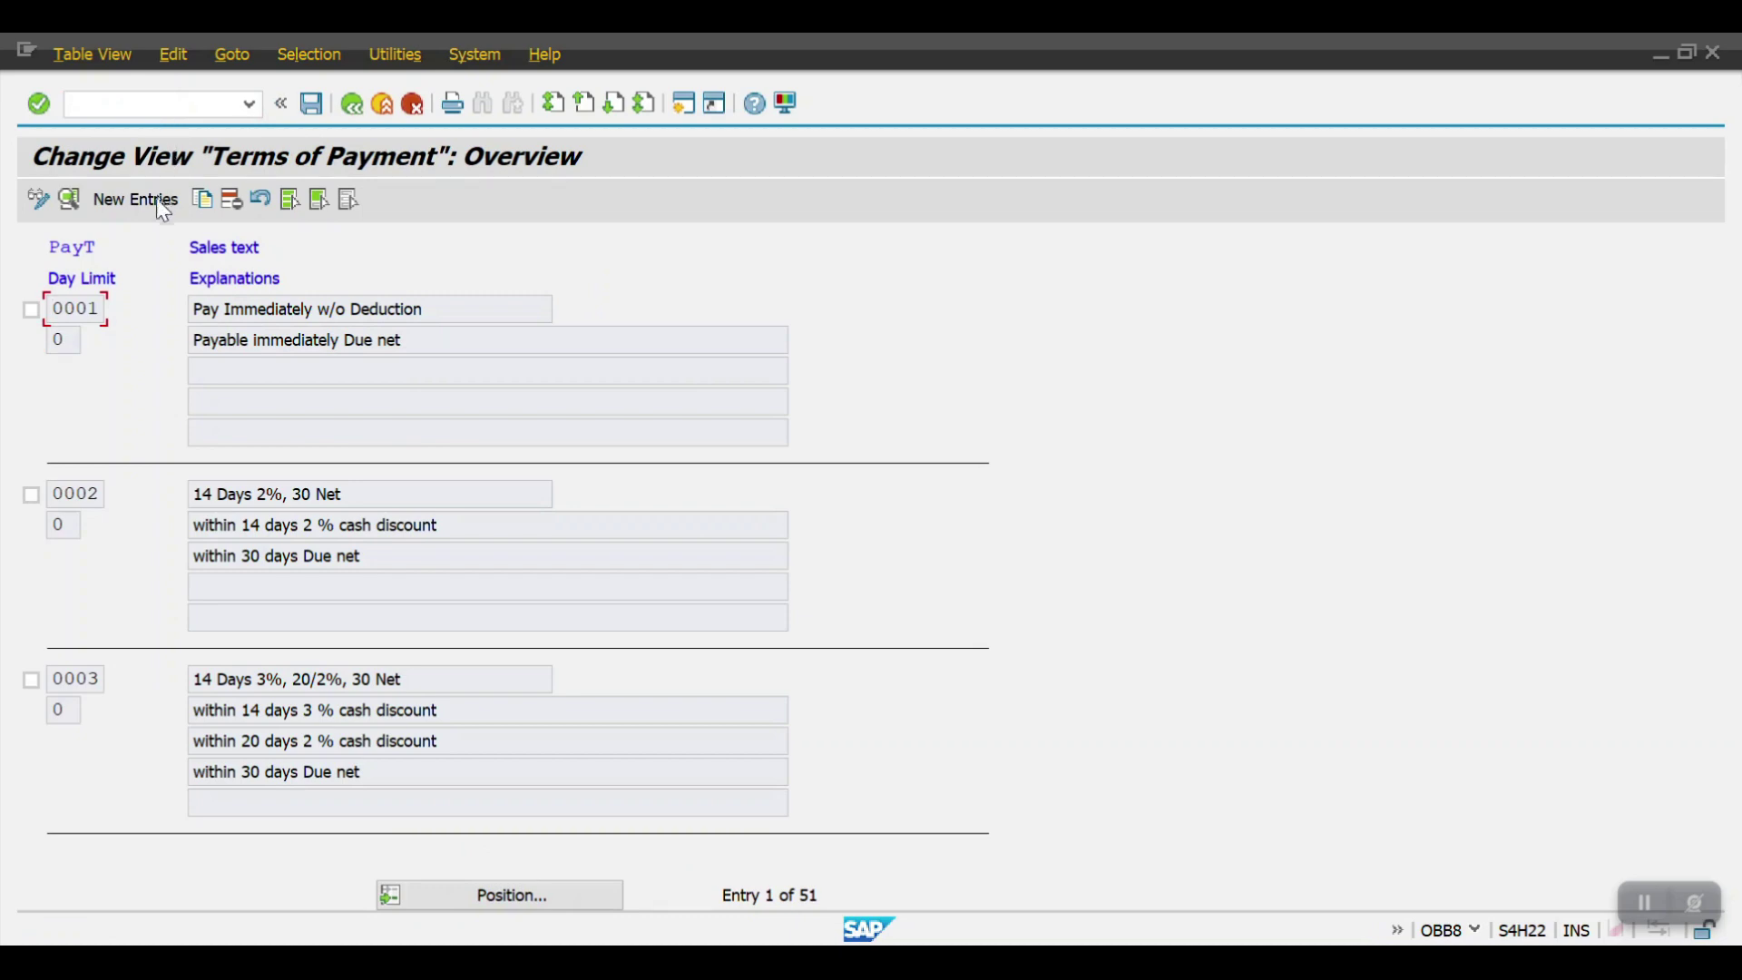
left_click(159, 201)
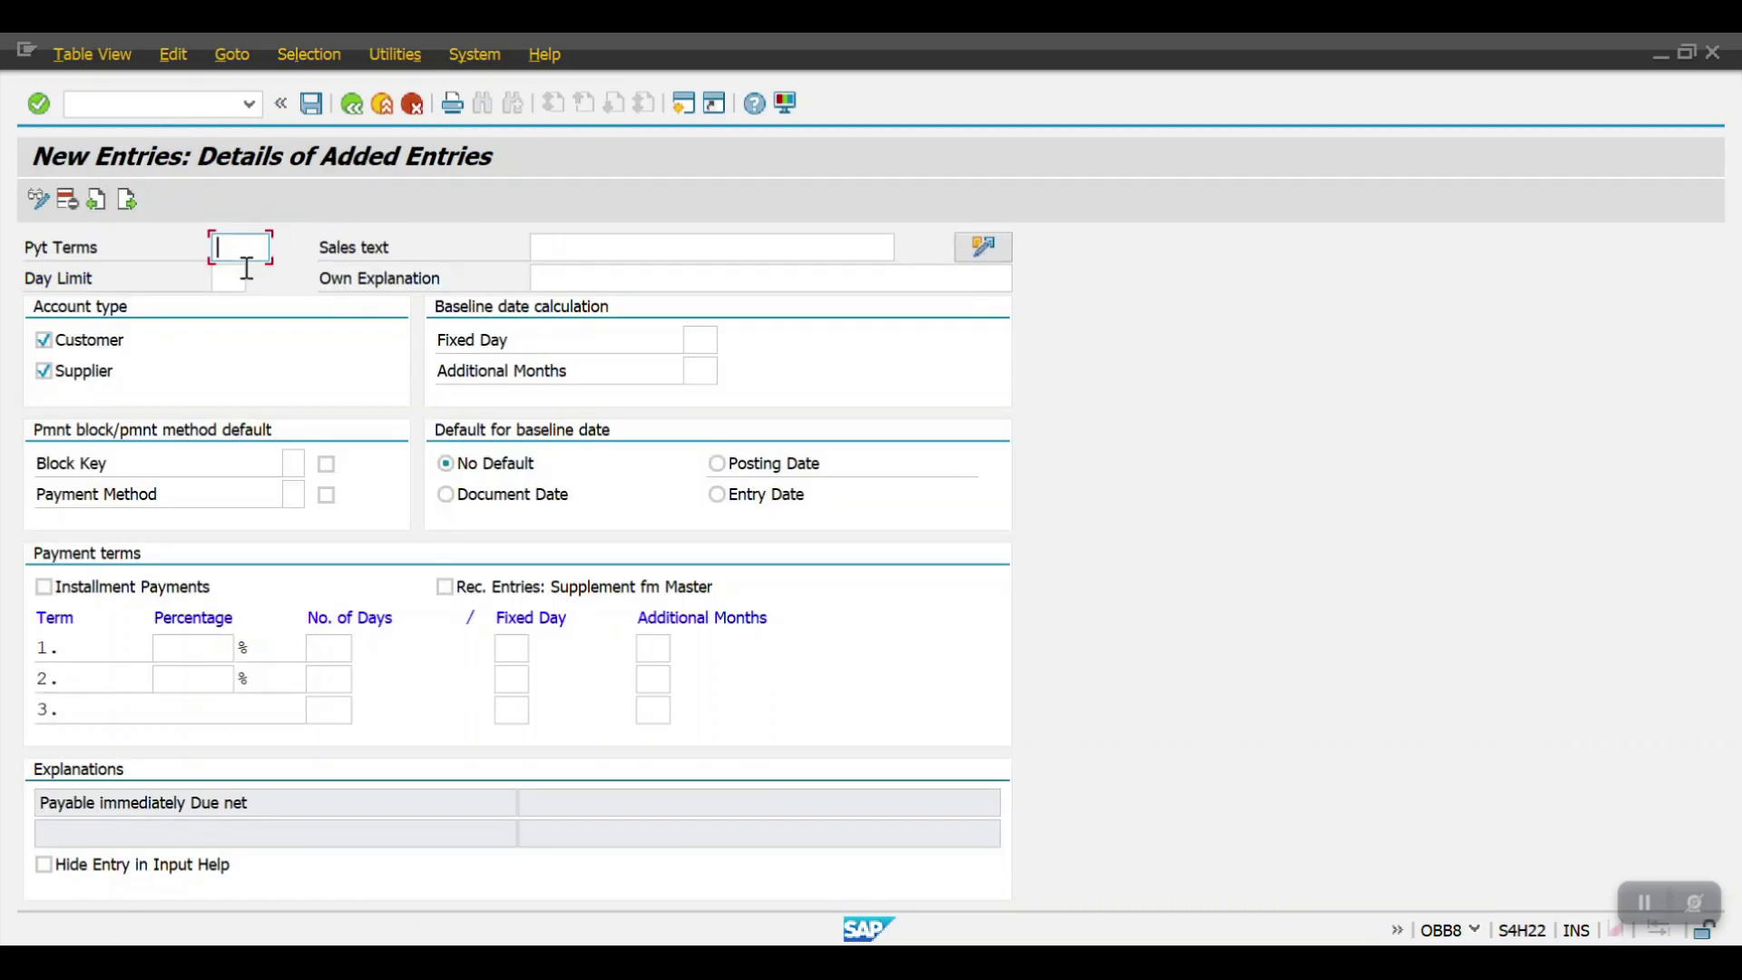
Enter H005 as the payment terms key and set 15 days for the first term.
type("H005")
left_click(700, 343)
left_click(330, 646)
type("45")
key("BackSpace")
key("BackSpace")
type("15")
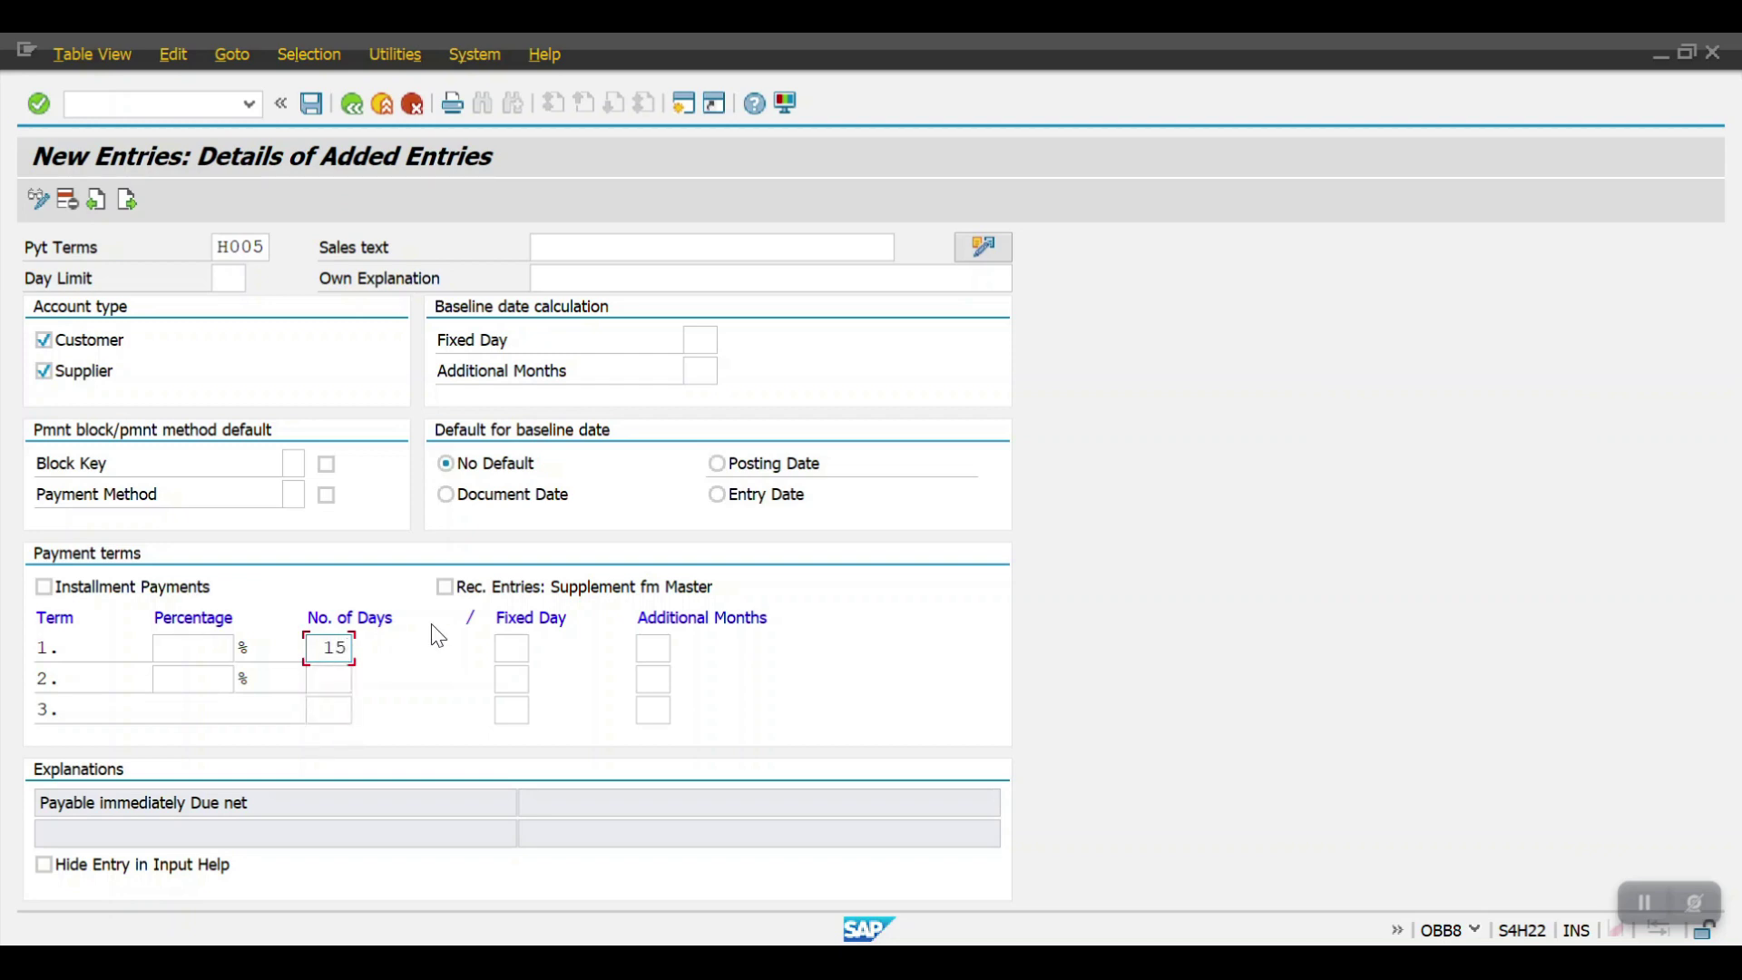
Set the baseline date calculation to 1 additional month and default the baseline date to the document date.
left_click(699, 365)
type("1")
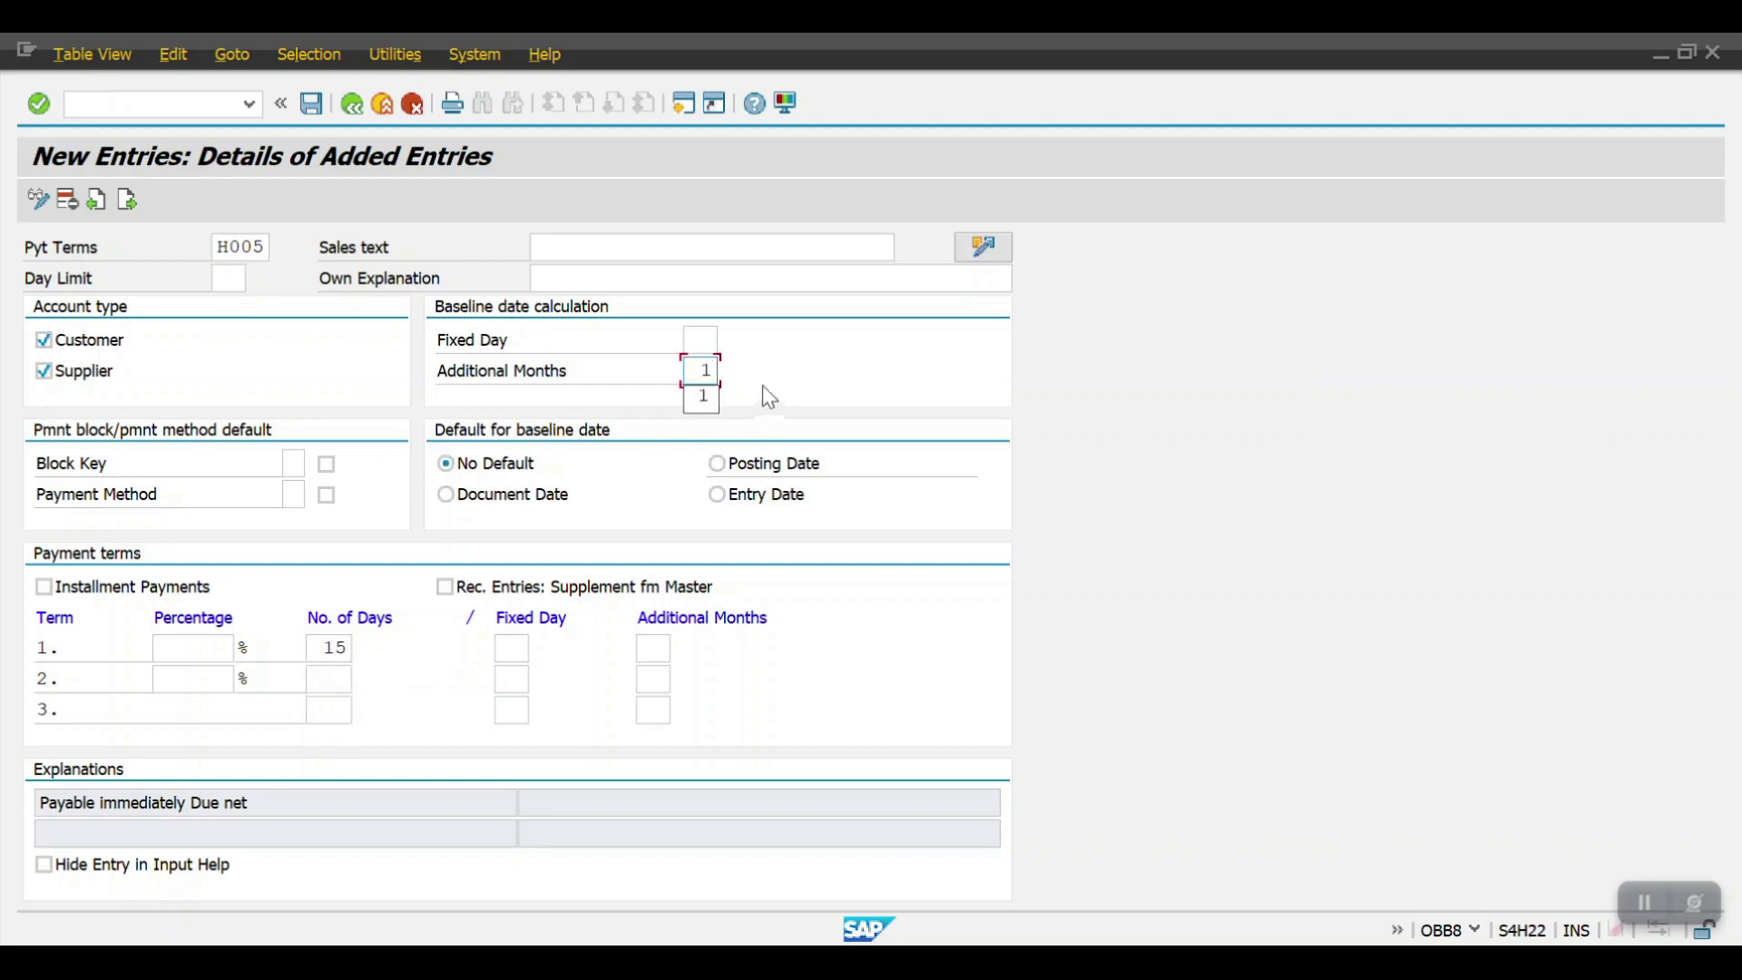
left_click(516, 497)
Enter 45 DAYS as the own explanation and save payment term H005 under the proposed customizing request.
left_click(595, 275)
type("45 DAYS")
key("Return")
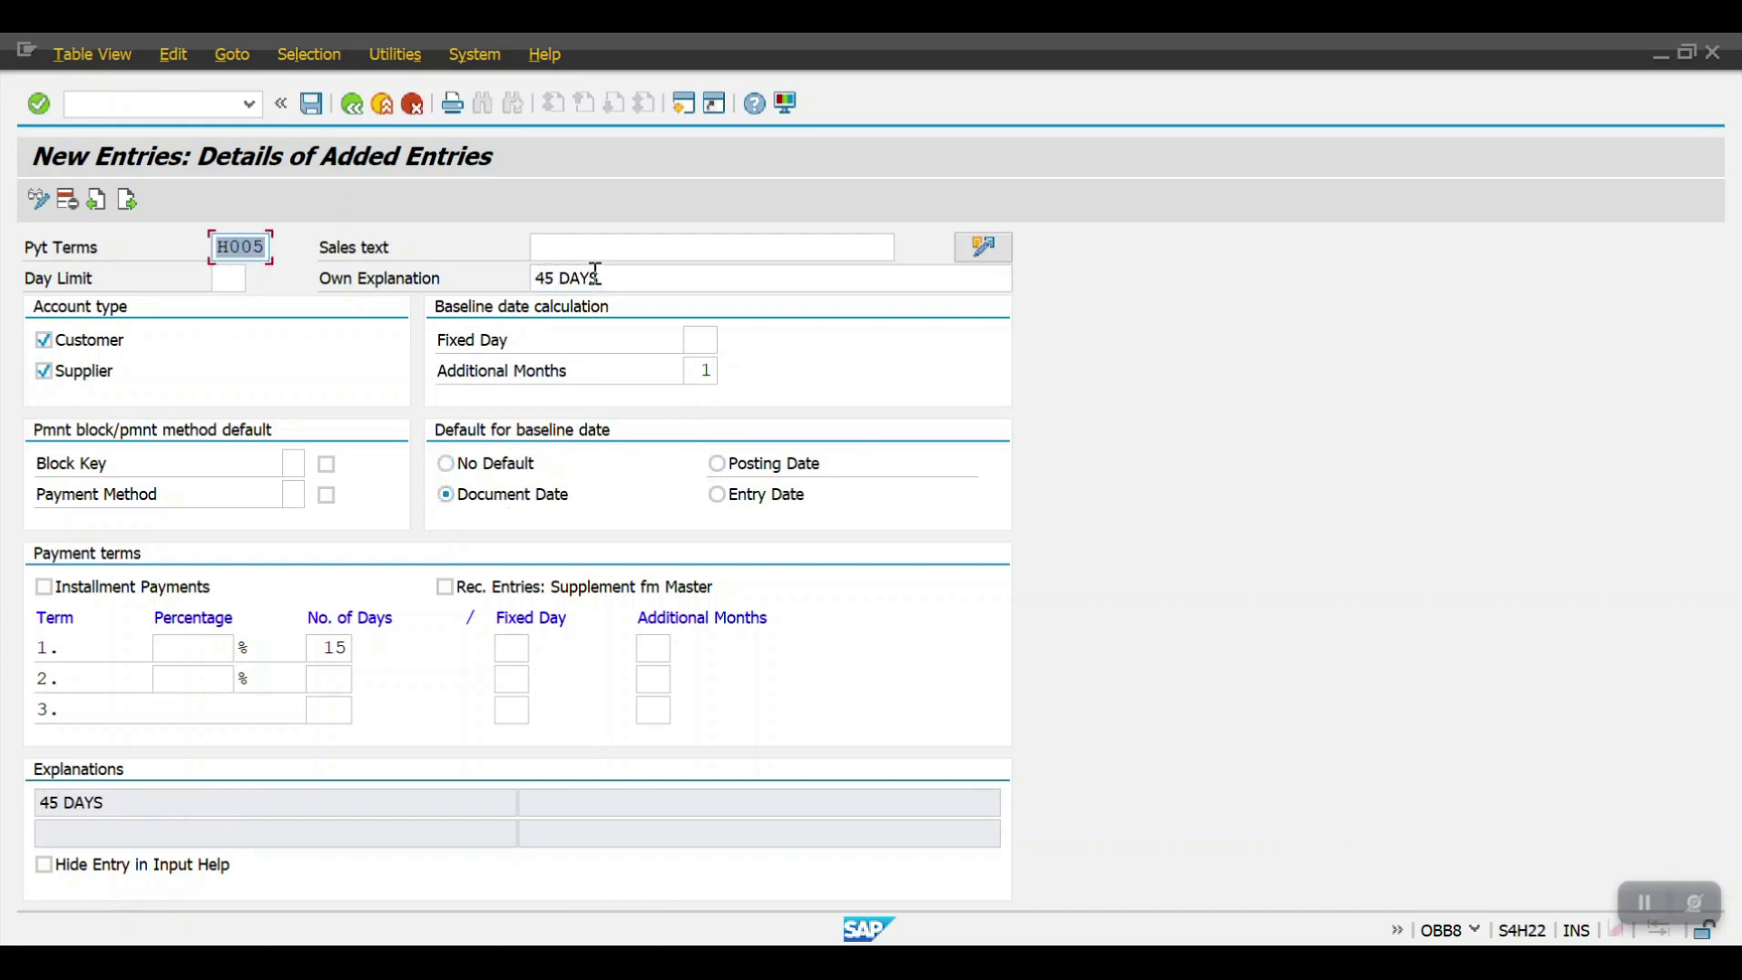
key("ctrl+s")
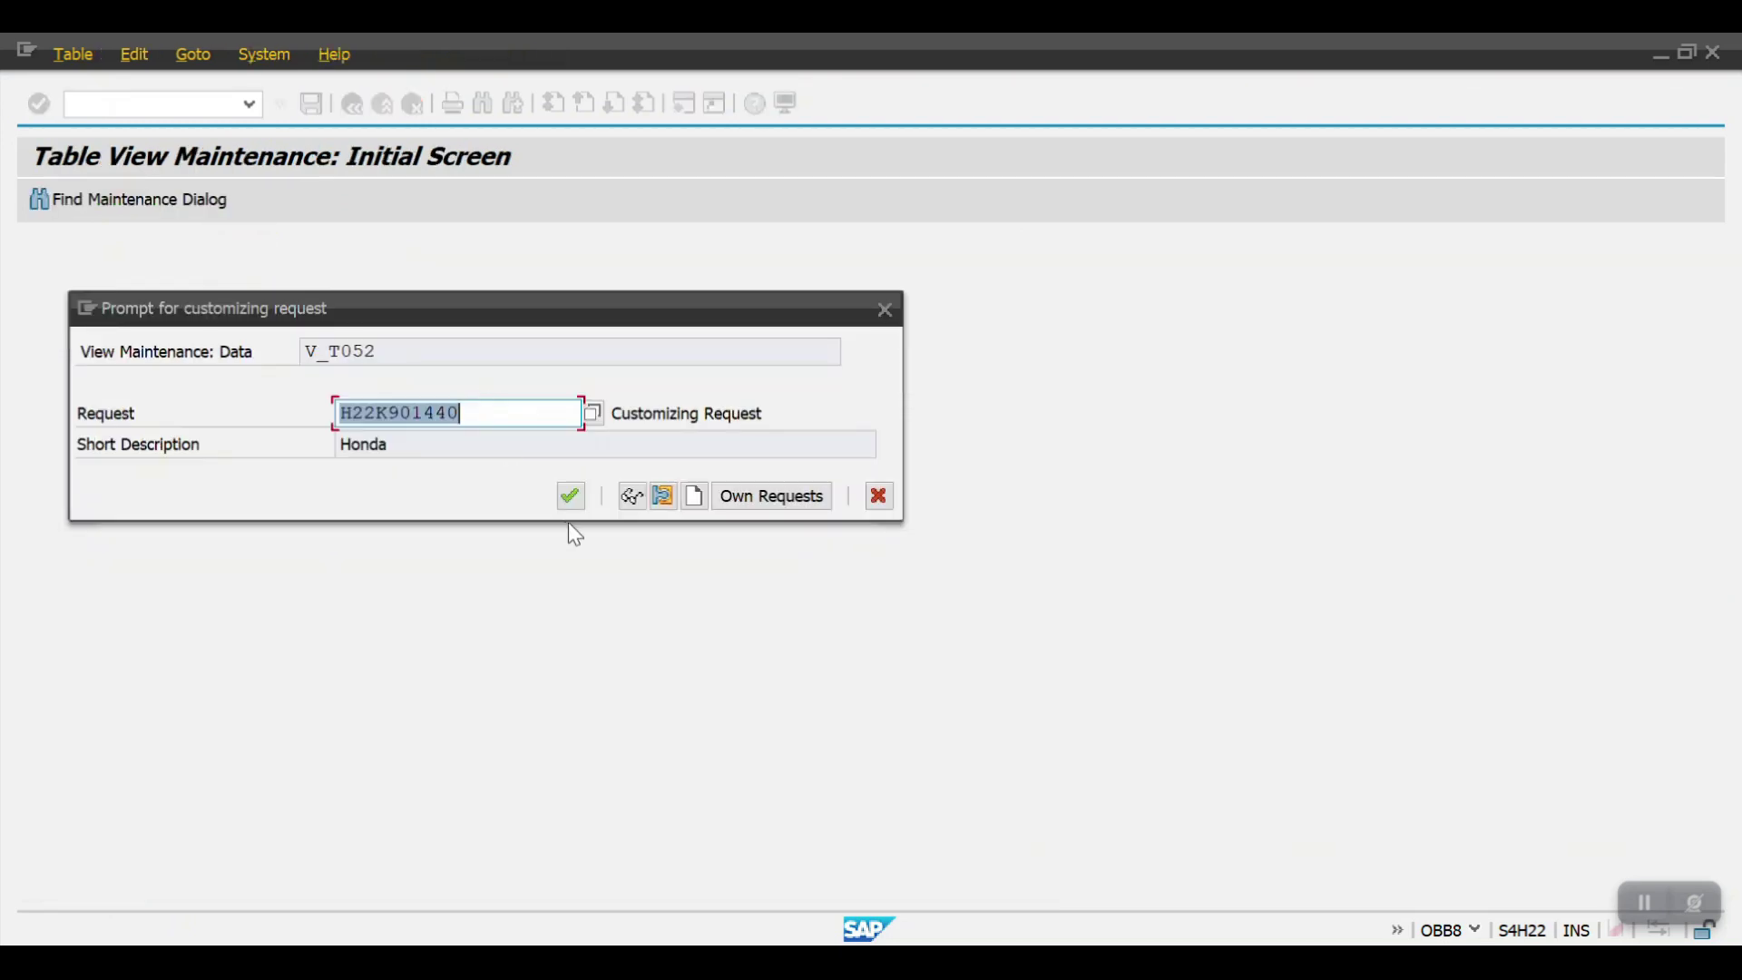
key("Return")
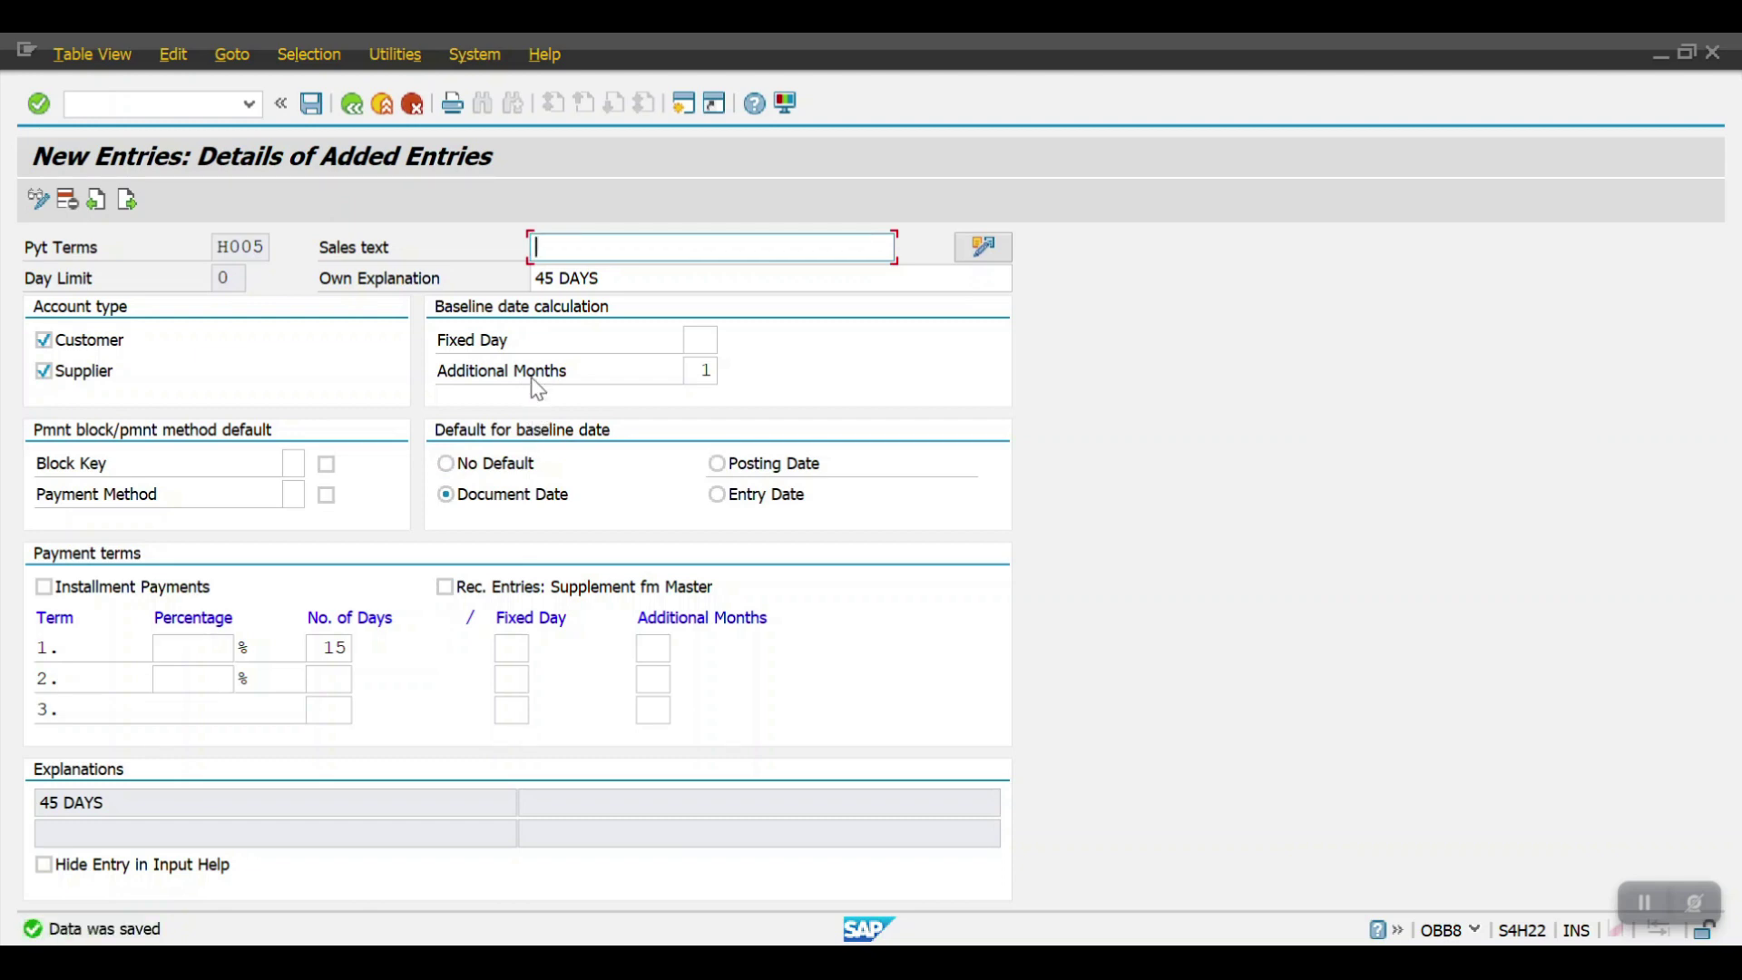
double_click(330, 649)
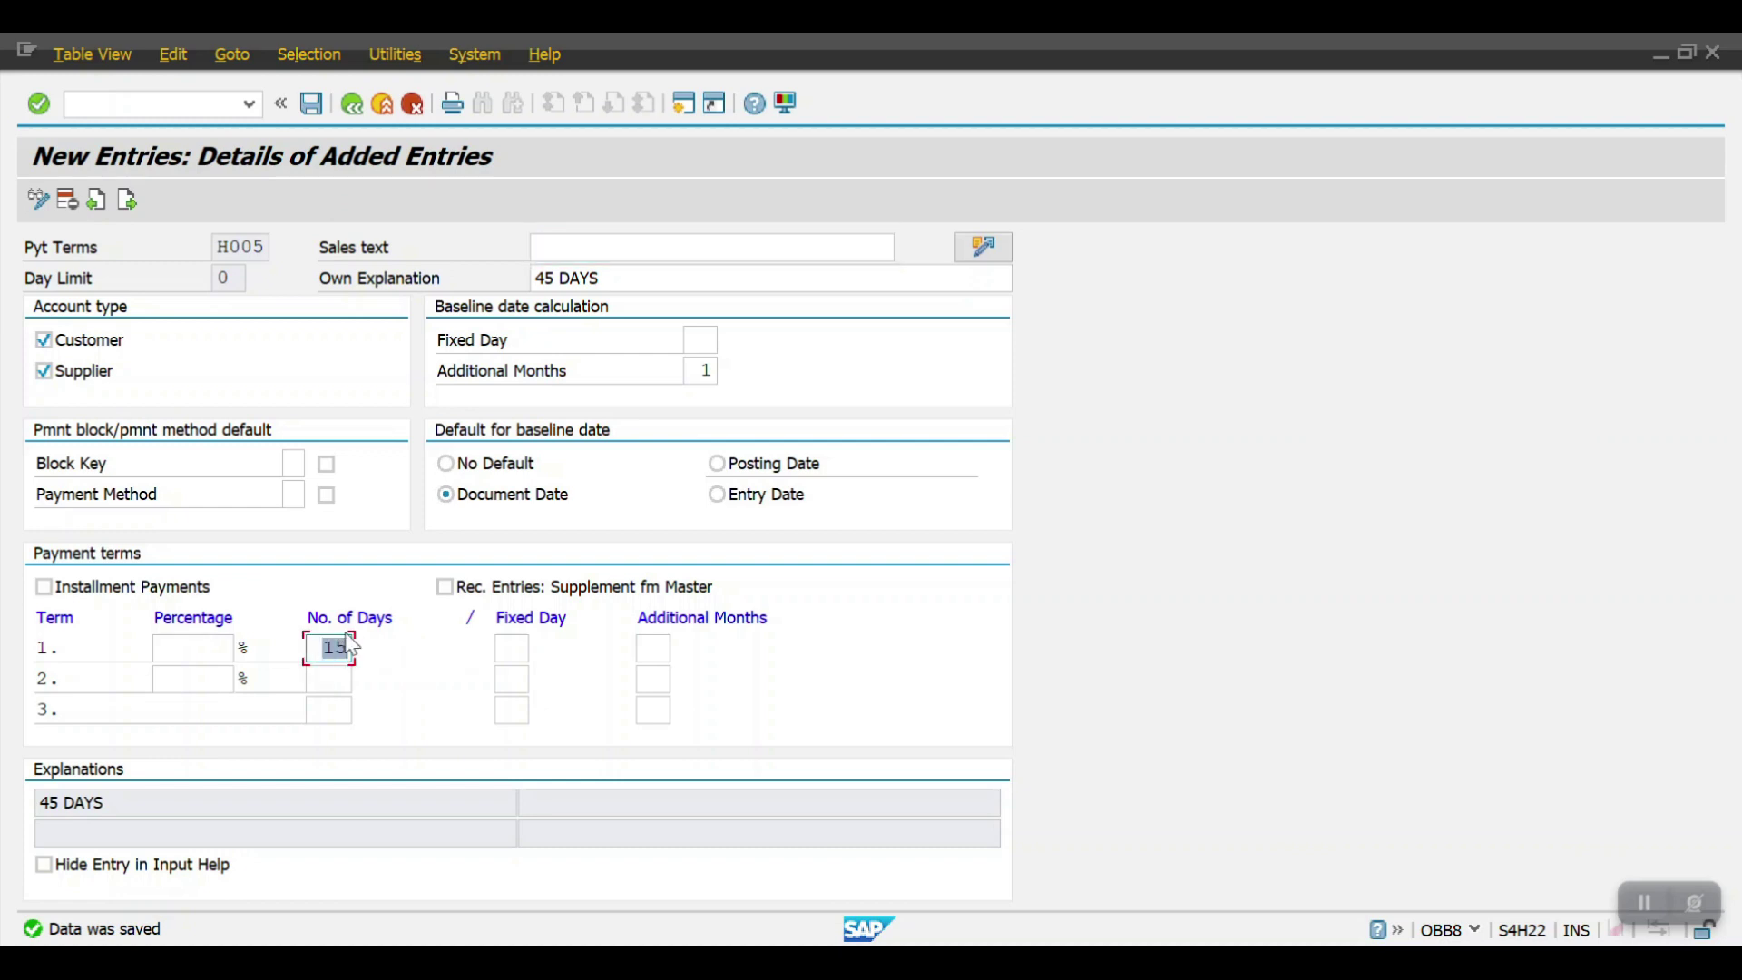
double_click(699, 372)
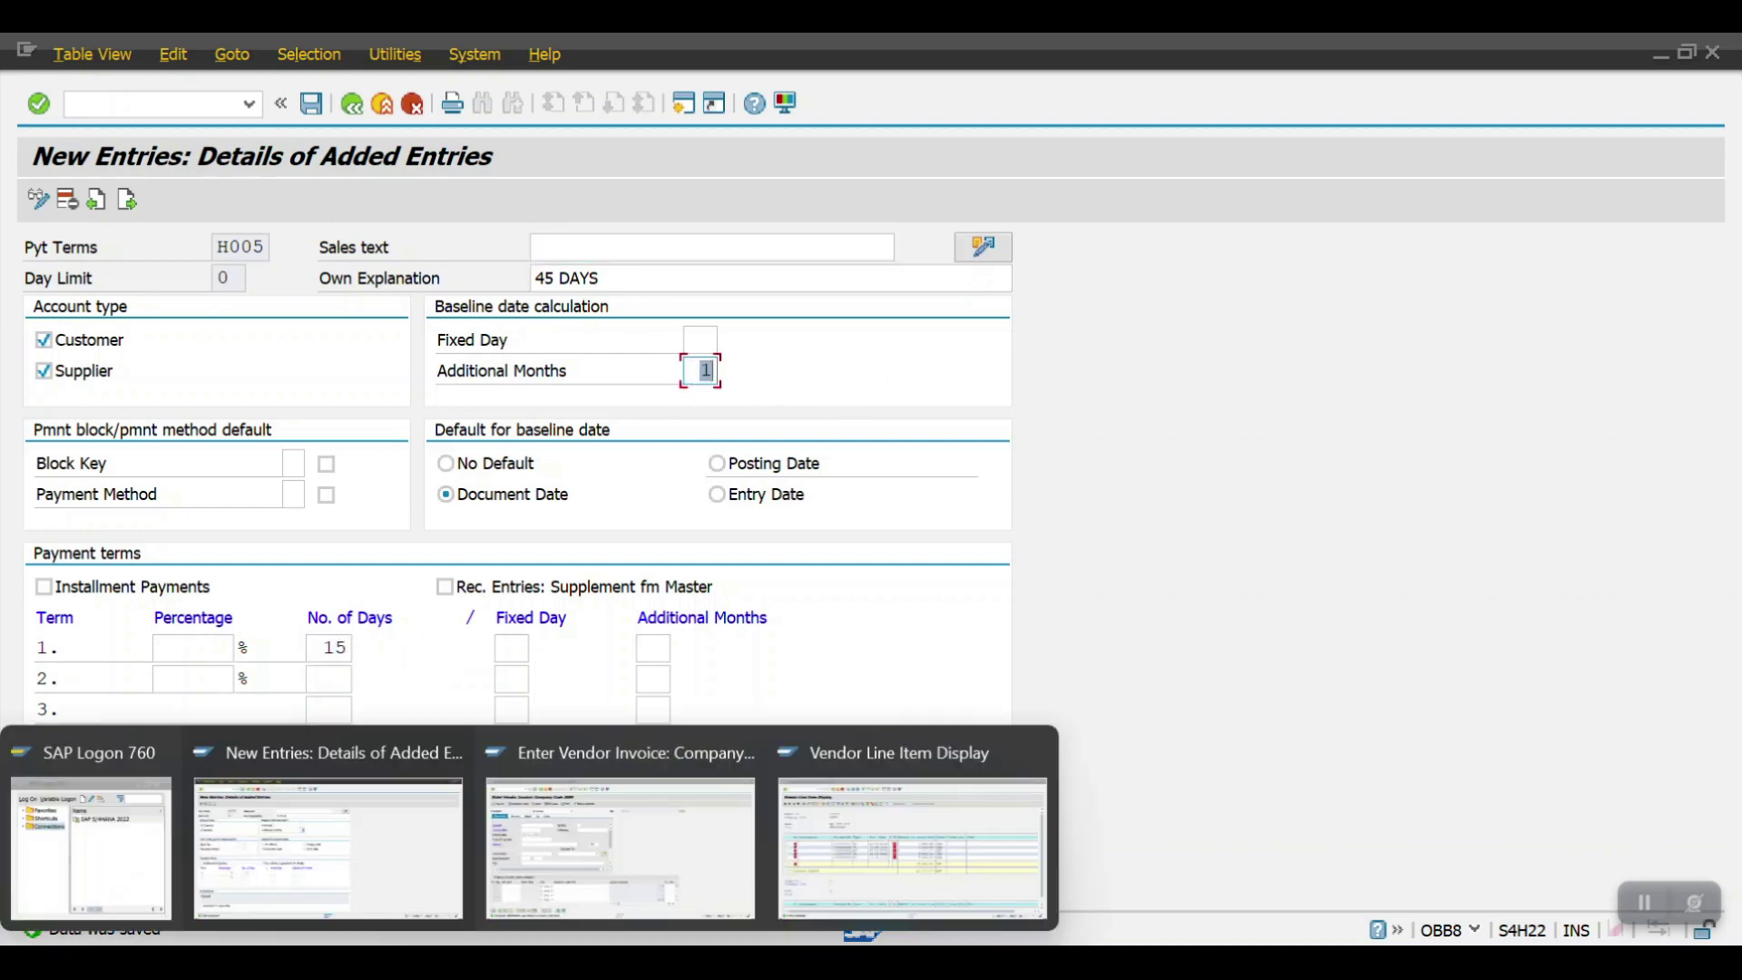
Switch to the vendor invoice entry and fill in the previously used supplier with invoice date 22.04.2024.
left_click(583, 860)
left_click(319, 342)
left_click(304, 359)
left_click(295, 370)
left_click(296, 394)
Set the invoice reference to INV-01 30DAYS1 and the amount to 5000 INR.
left_click(681, 376)
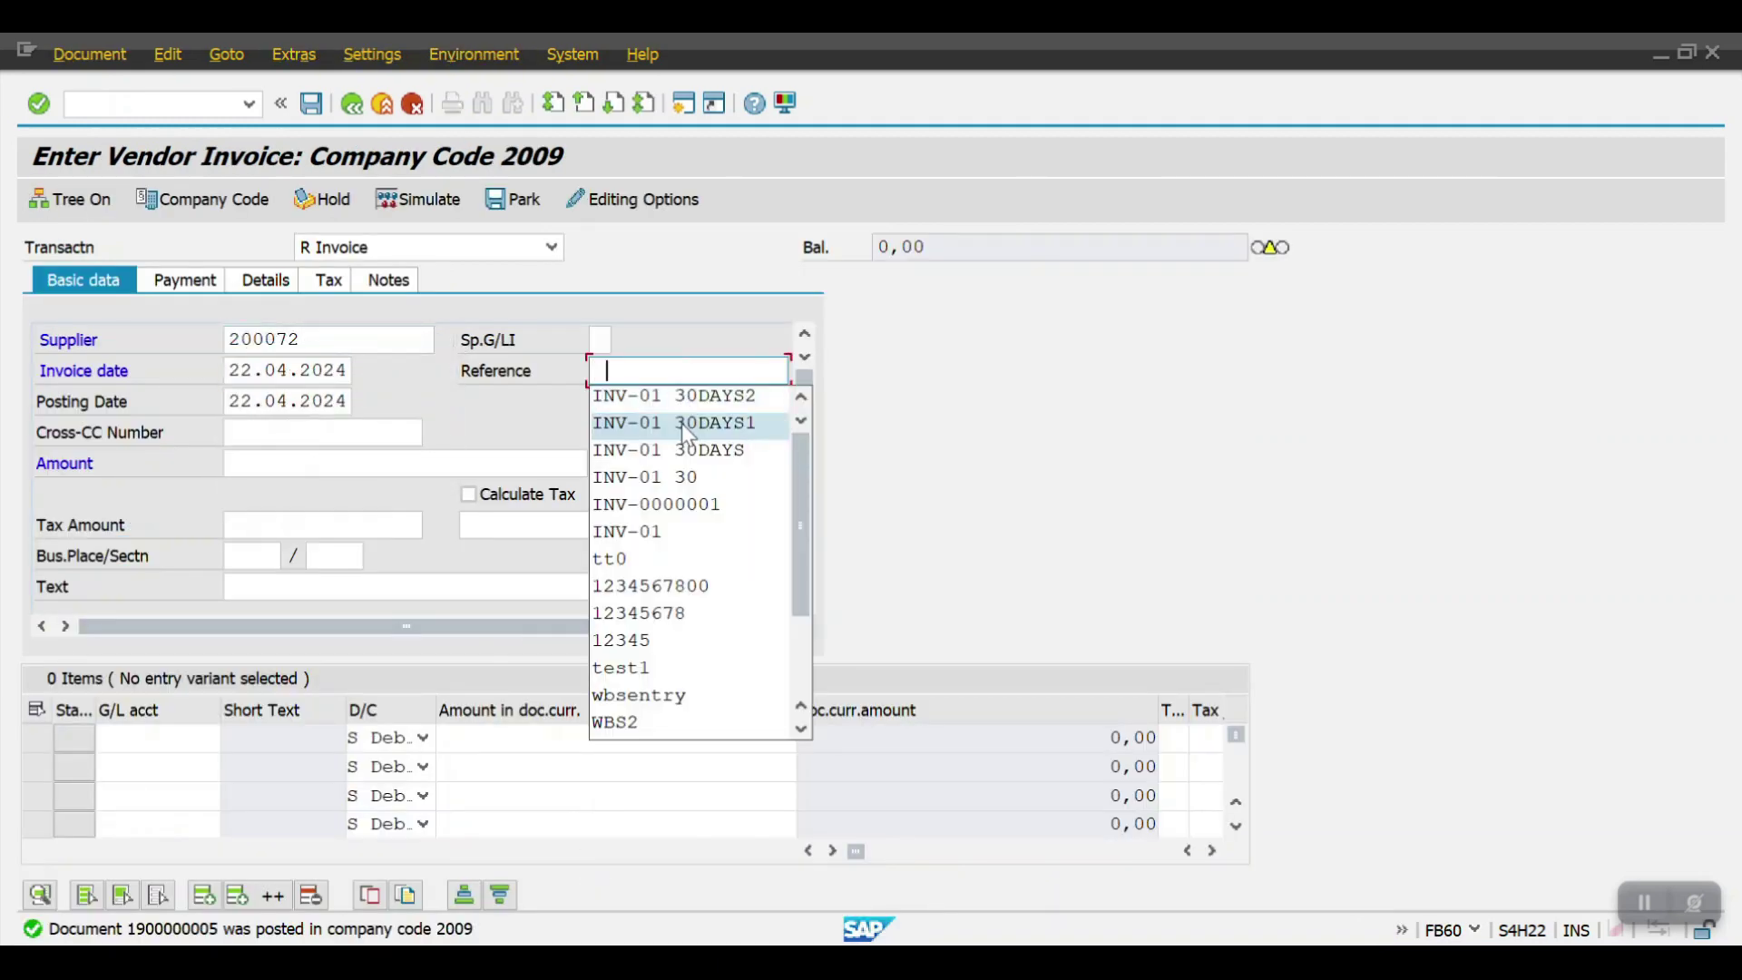
left_click(682, 423)
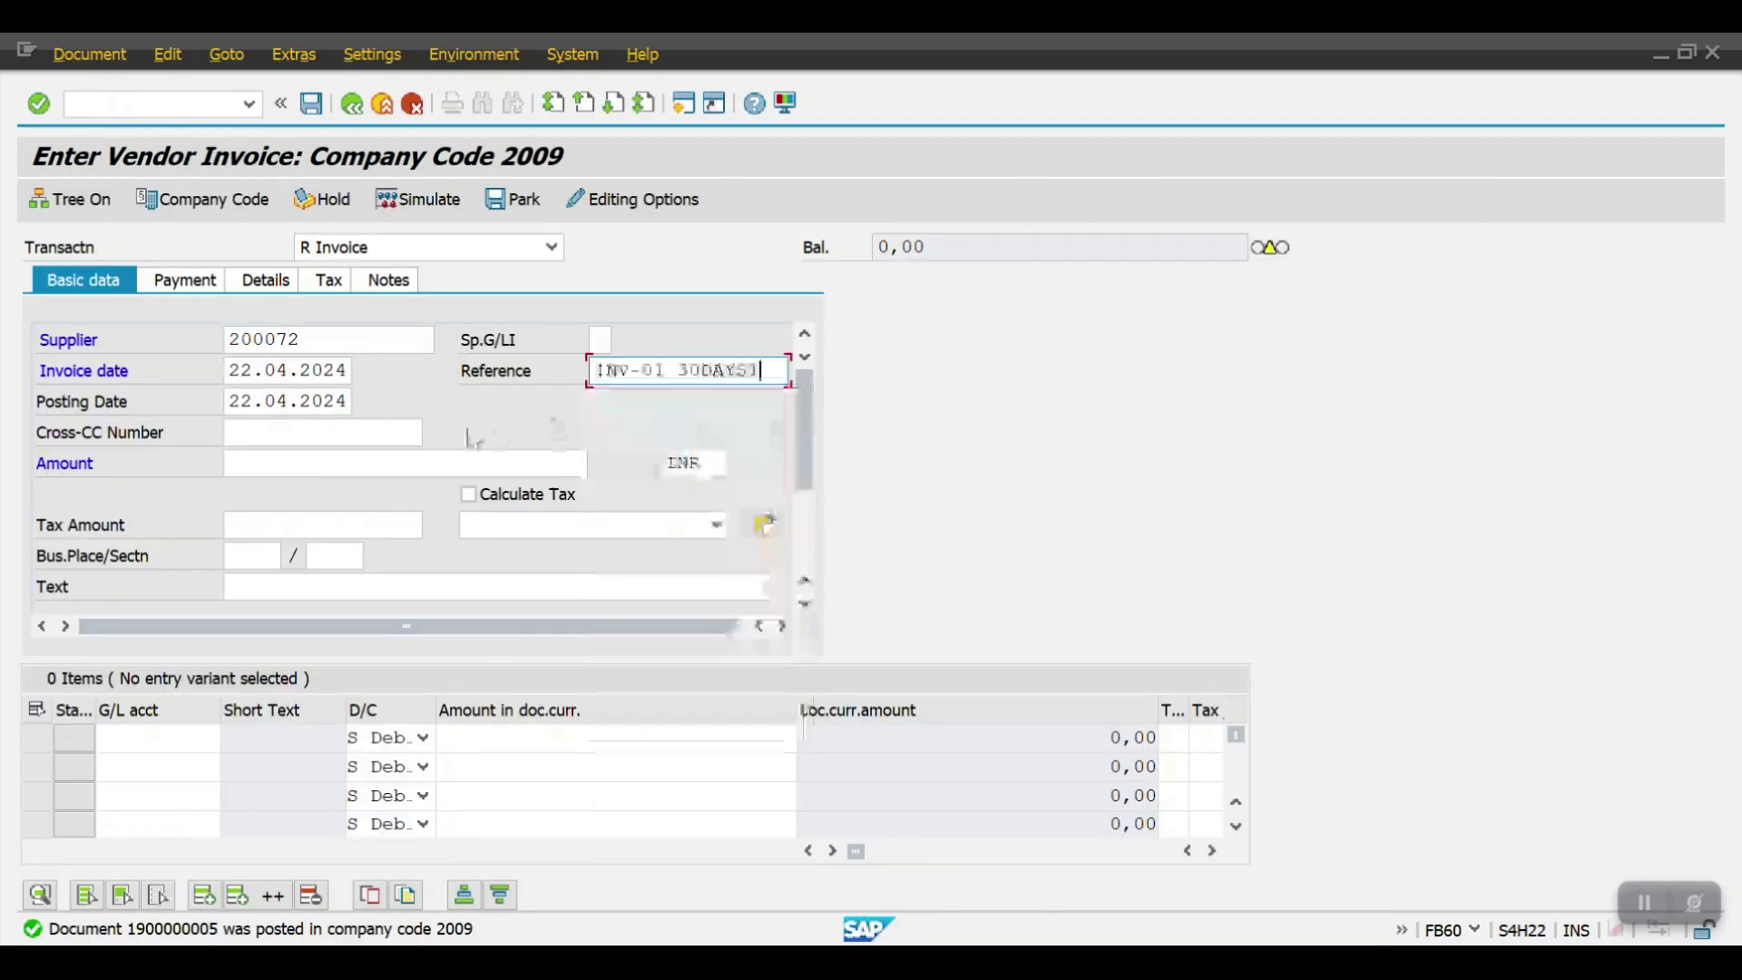
left_click(291, 465)
left_click(290, 515)
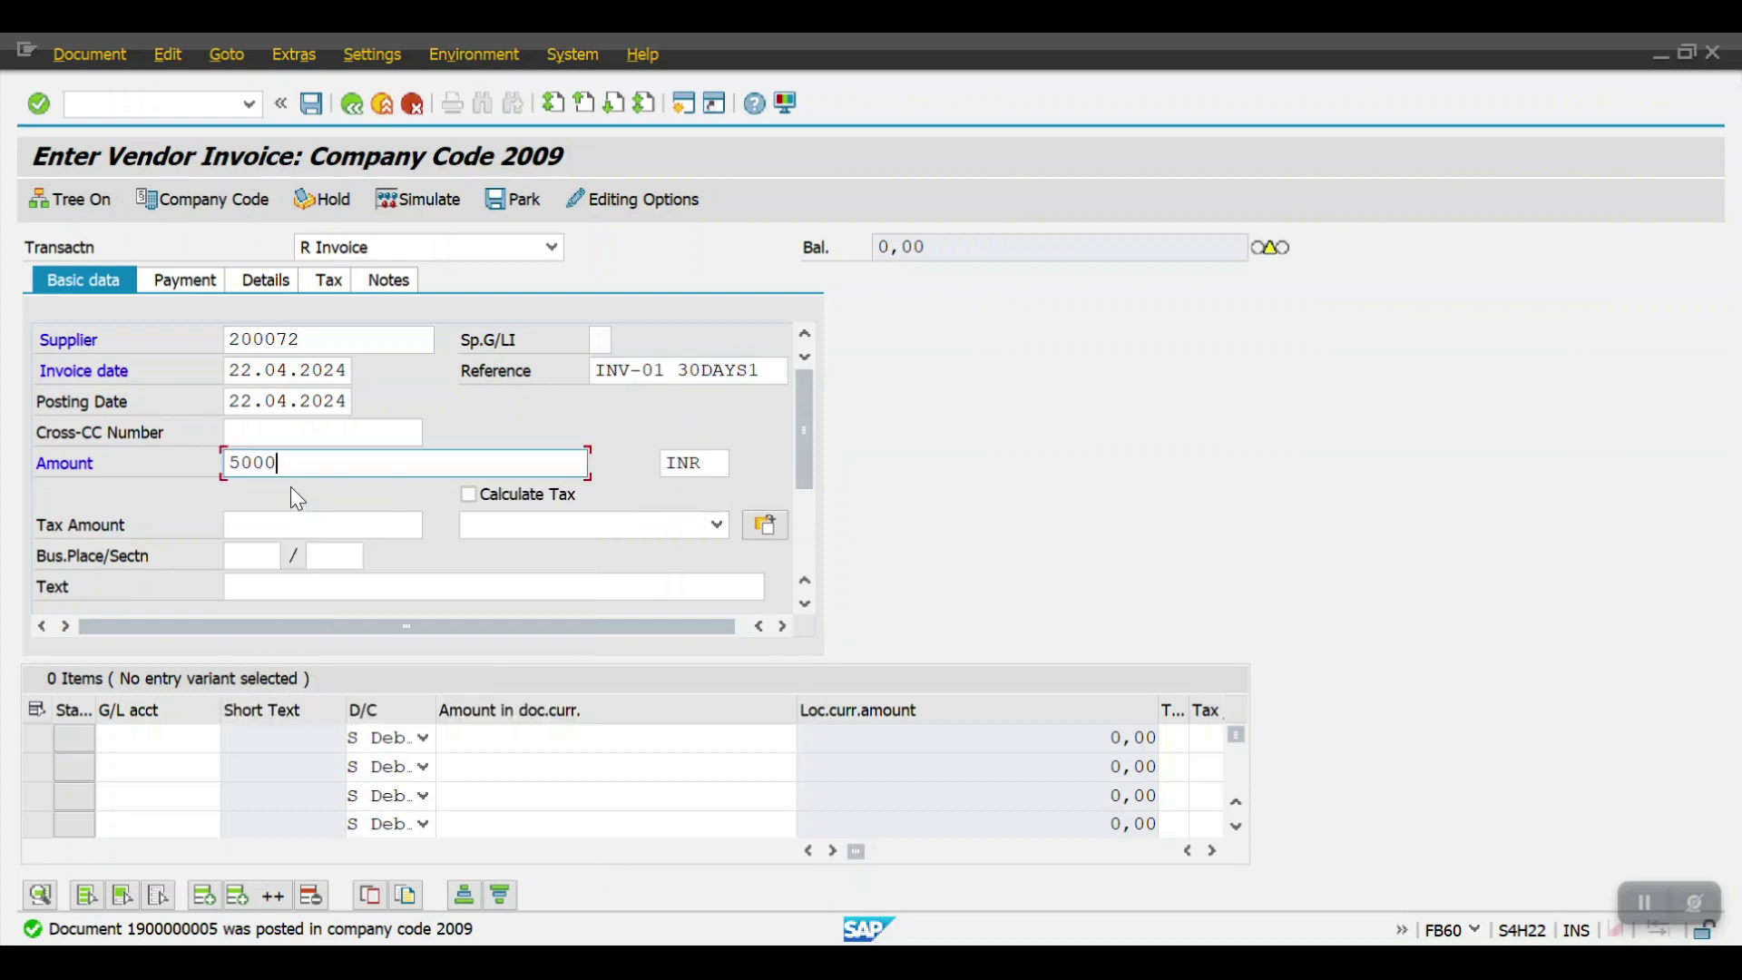
Change the invoice's payment terms to H005 in the payment data and accept the changed terms.
left_click(205, 283)
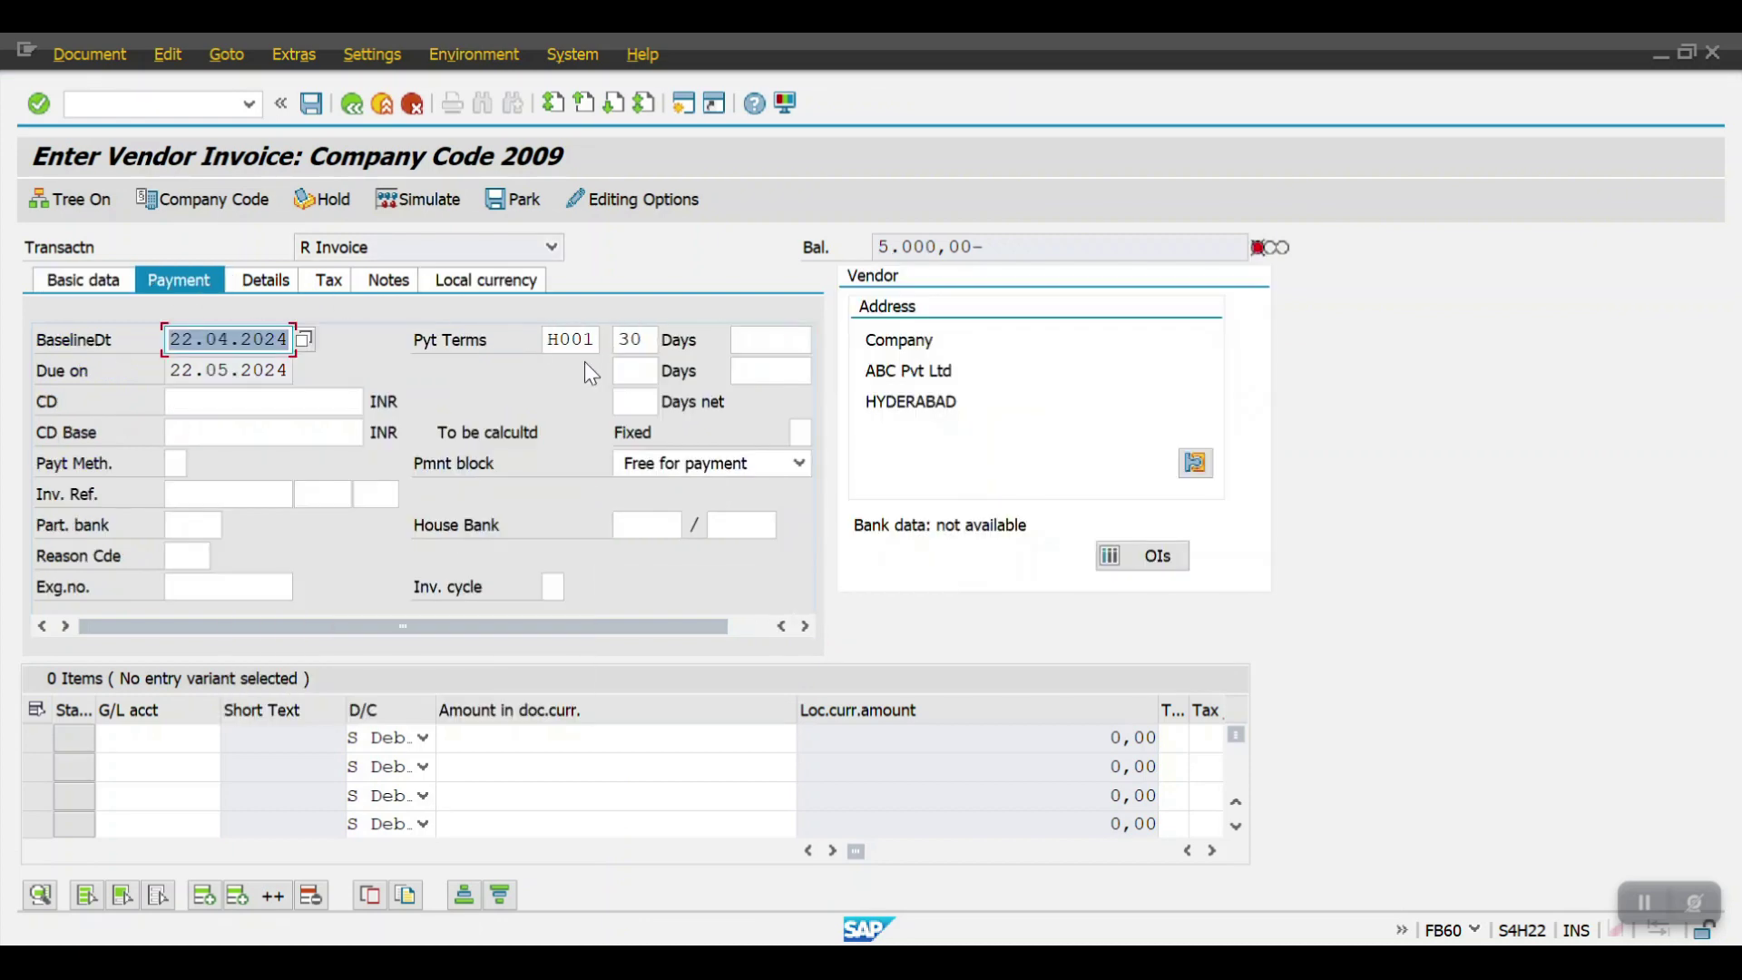
left_click(592, 342)
type("5")
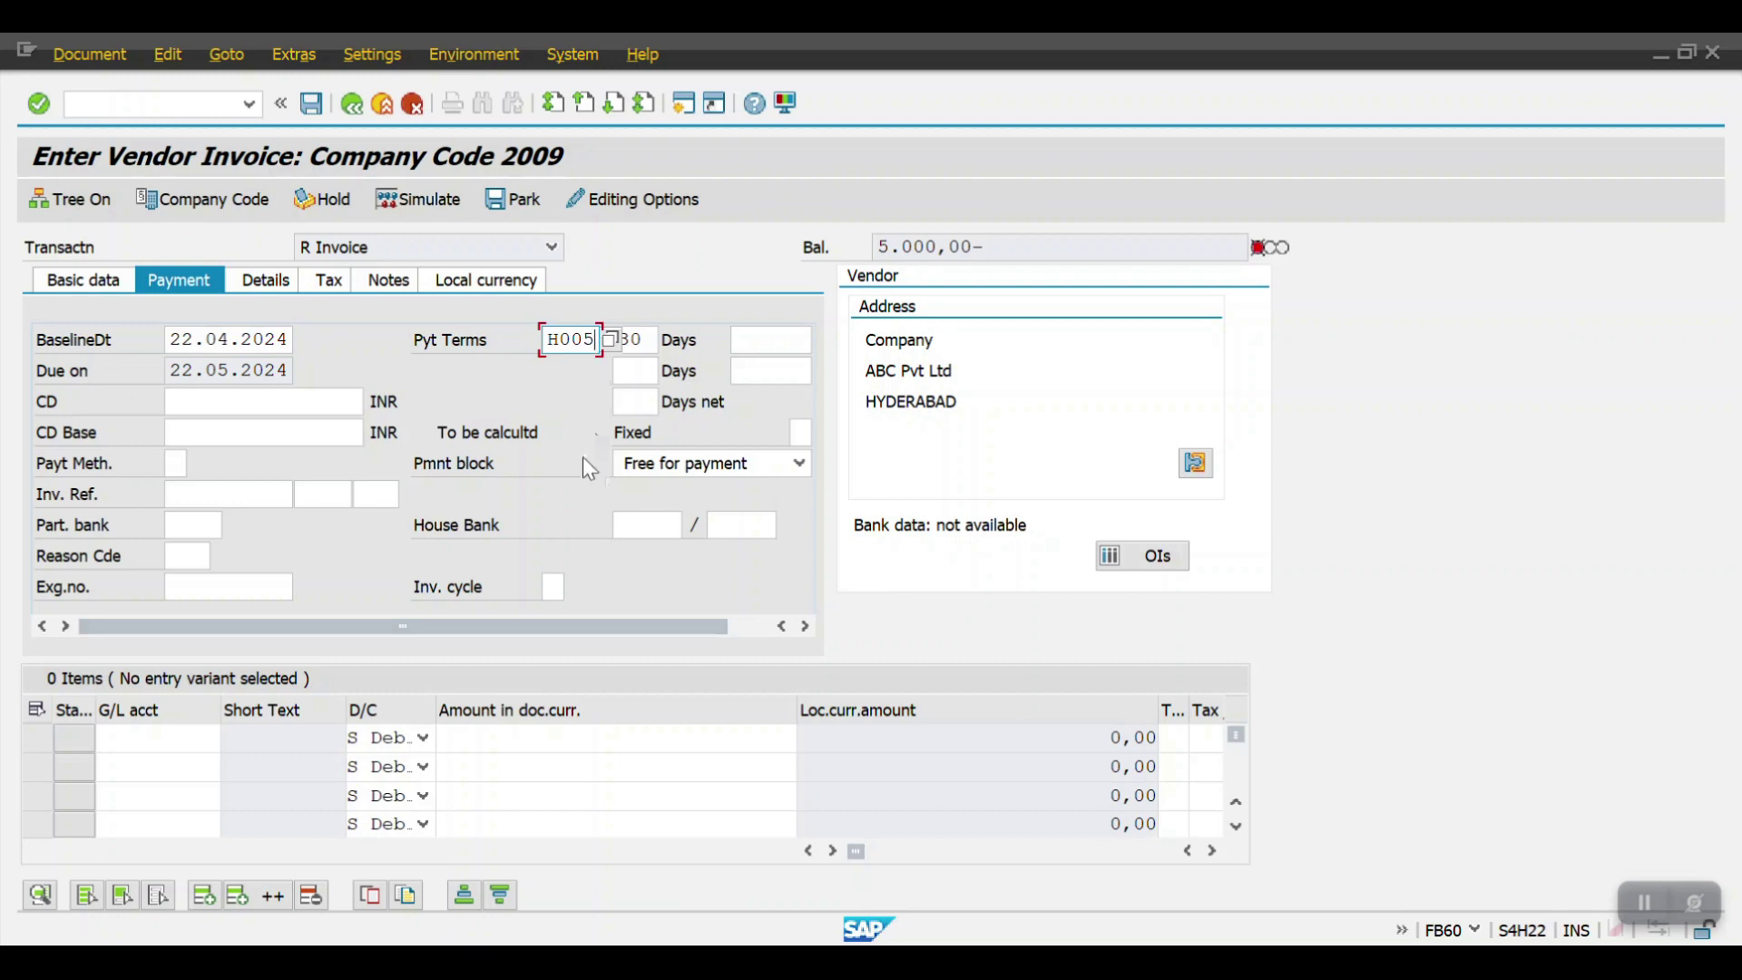
key("Return")
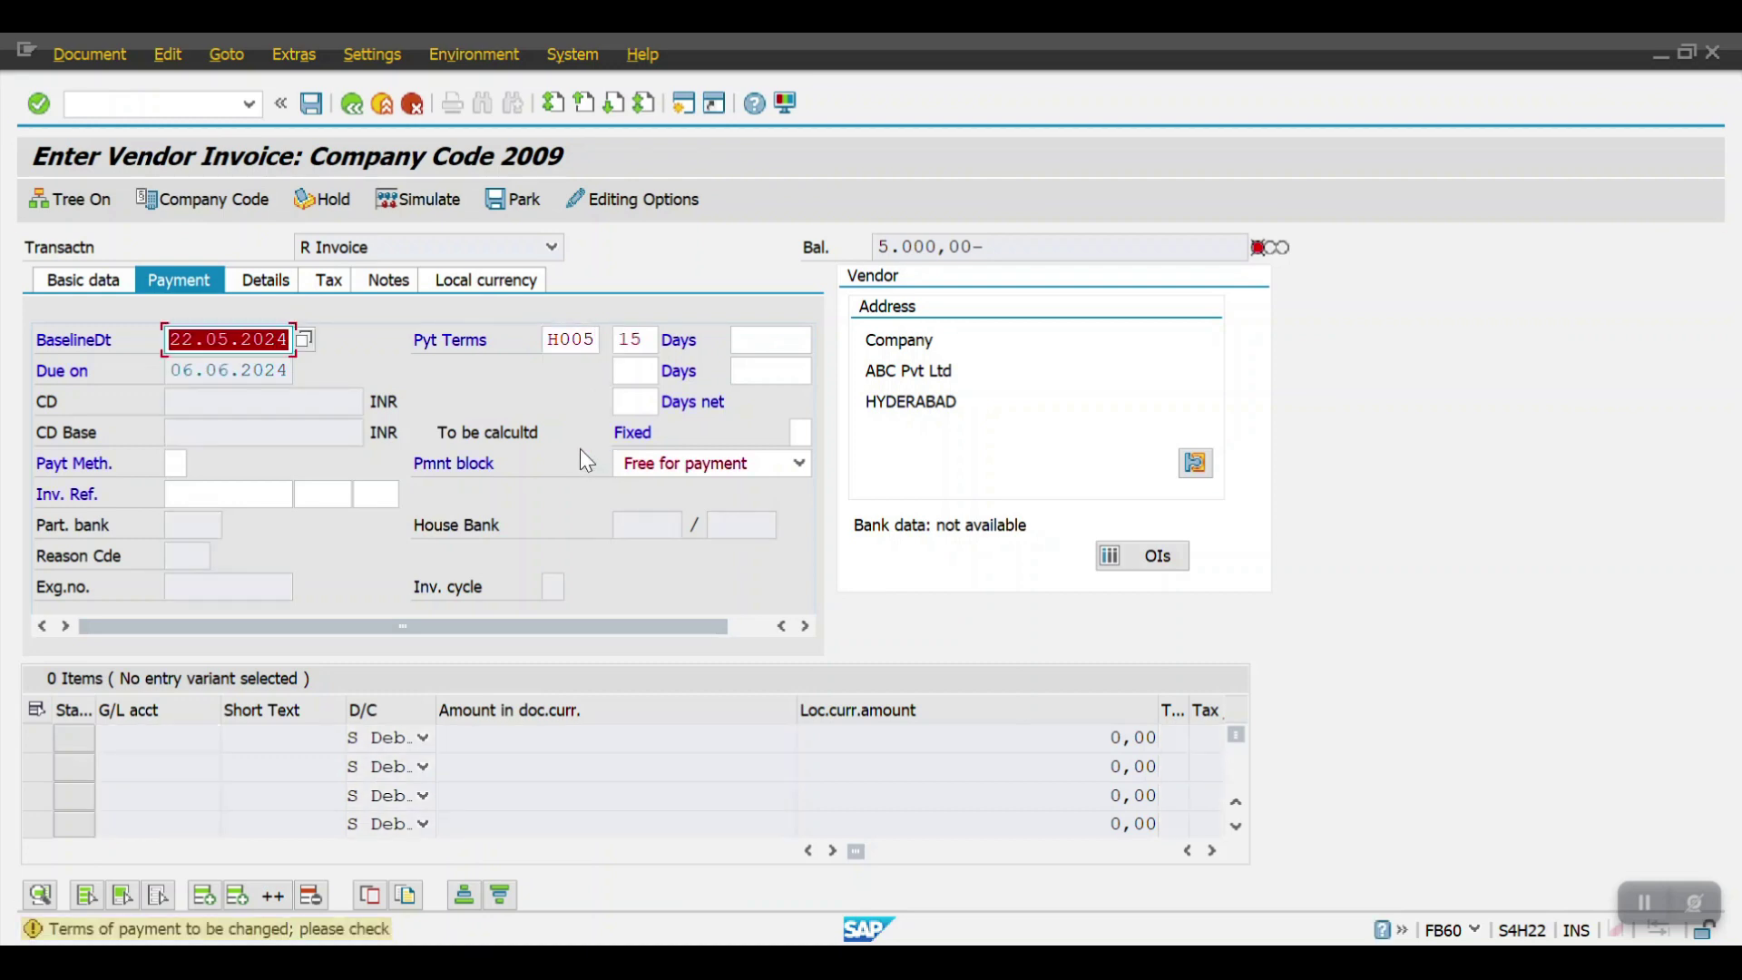
key("Return")
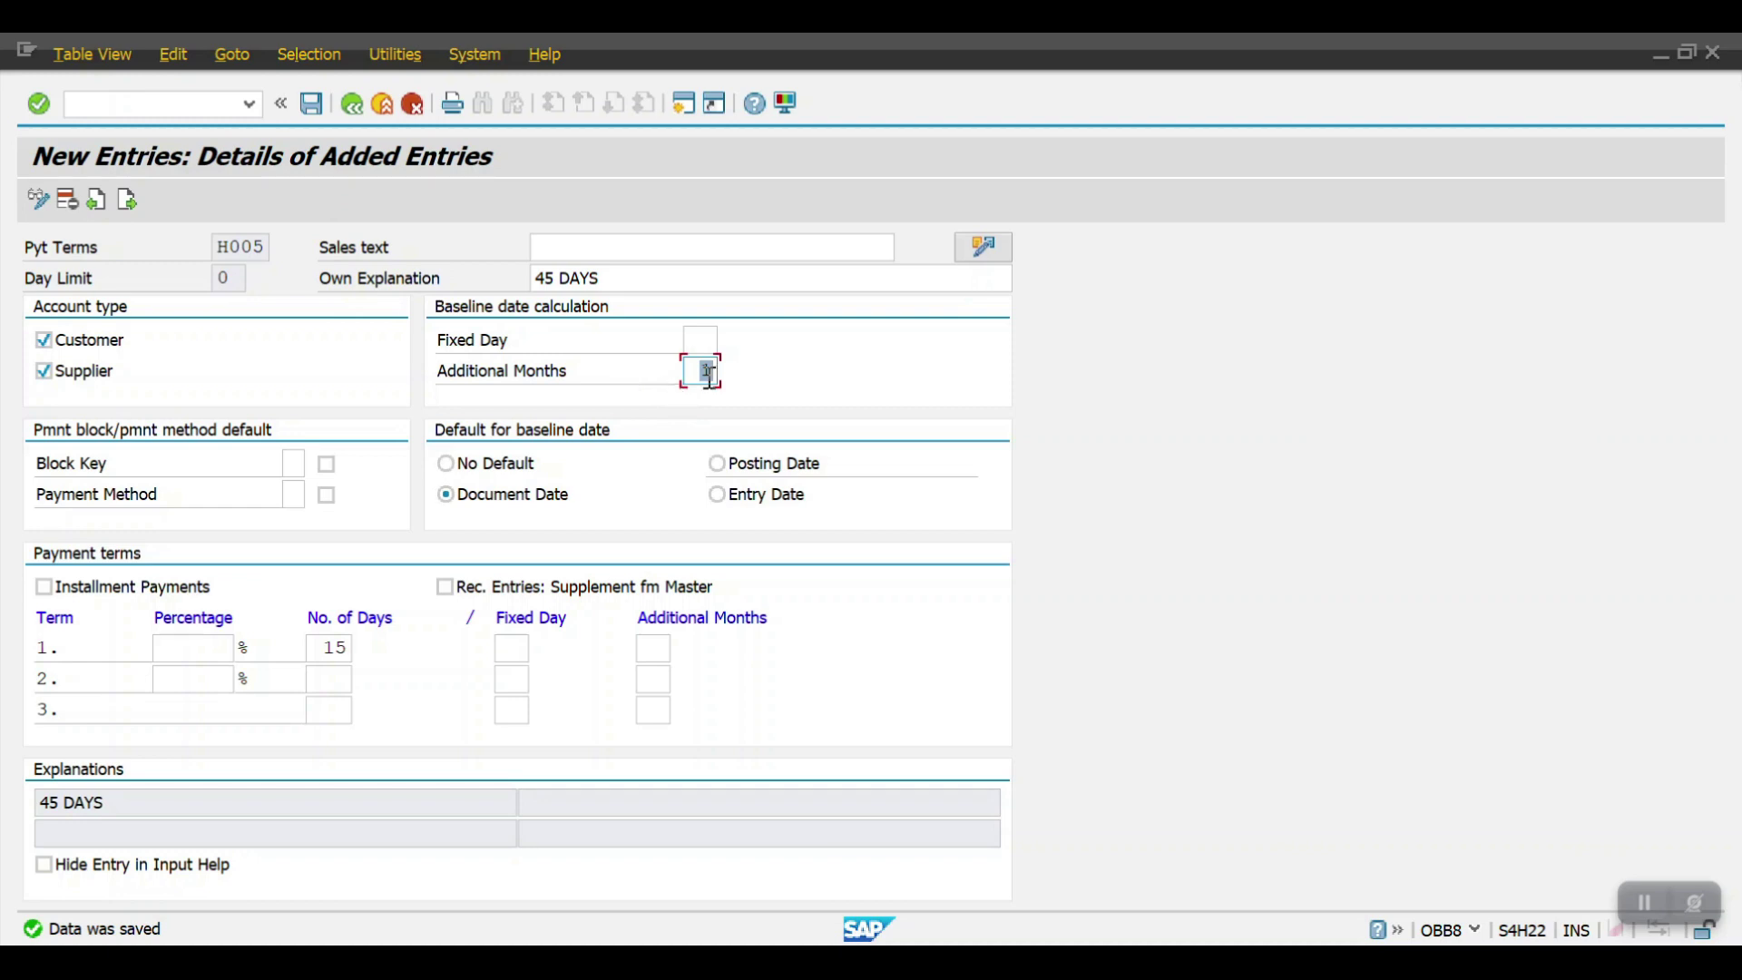
Compare the invoice's baseline and due dates with the baseline calculation and day settings of payment term H005.
key("alt+Tab")
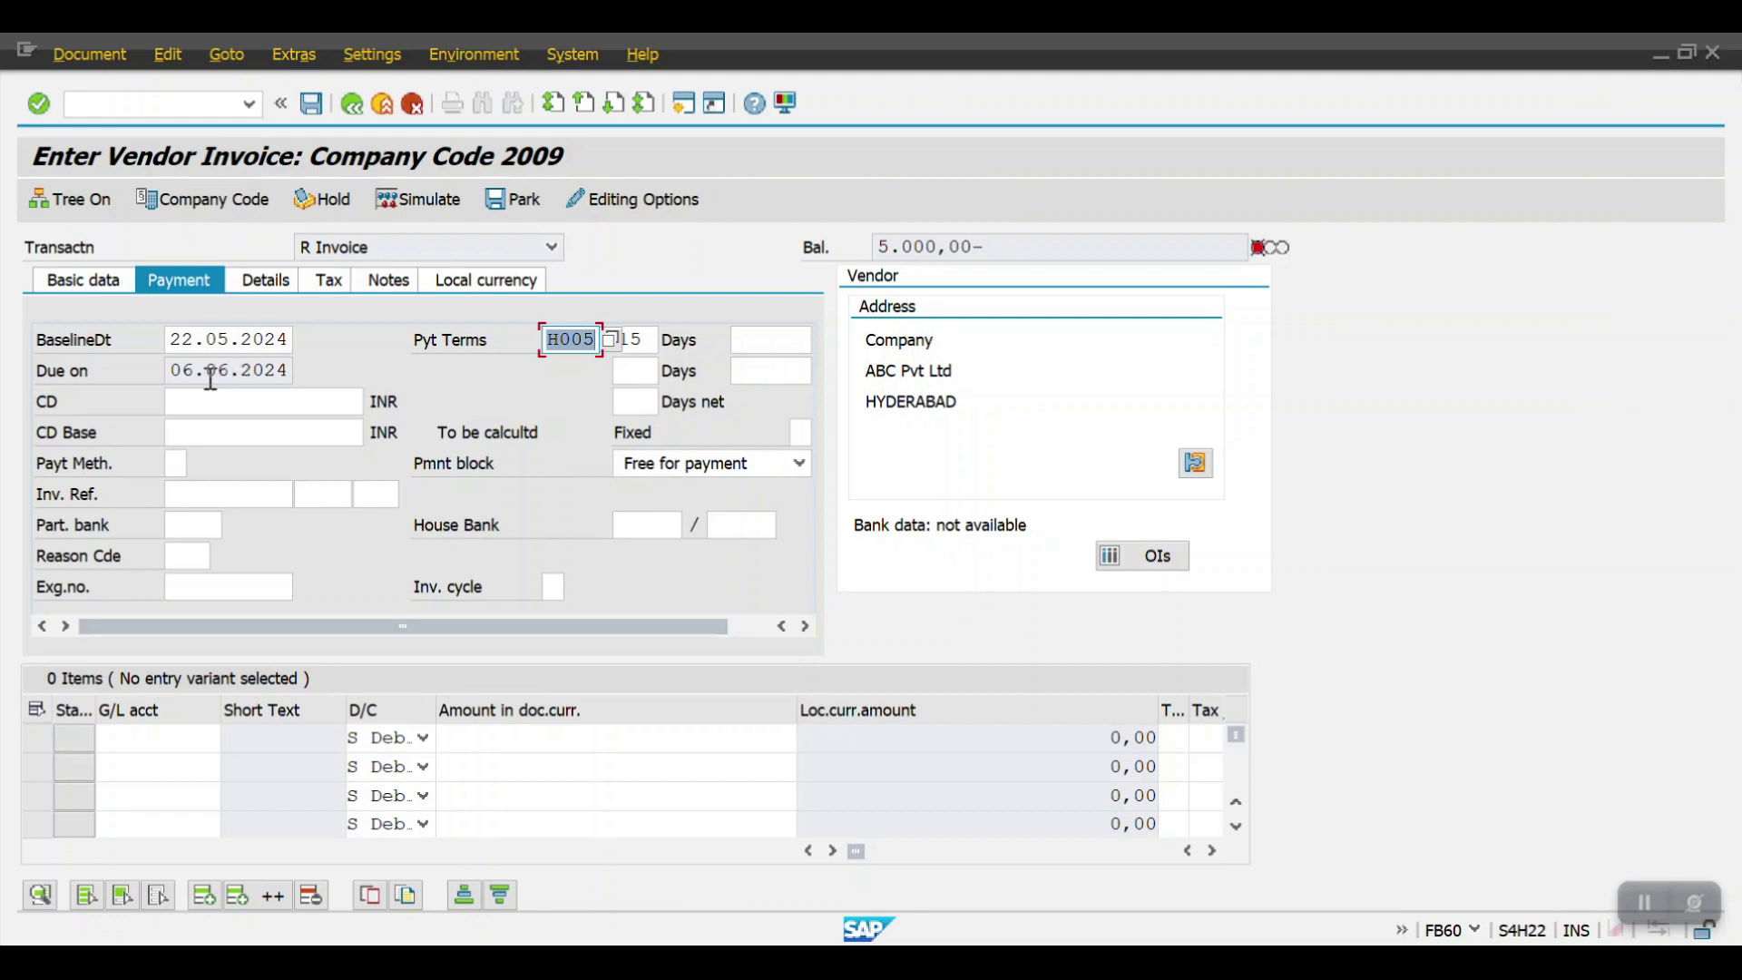
left_click_drag(169, 369, 296, 368)
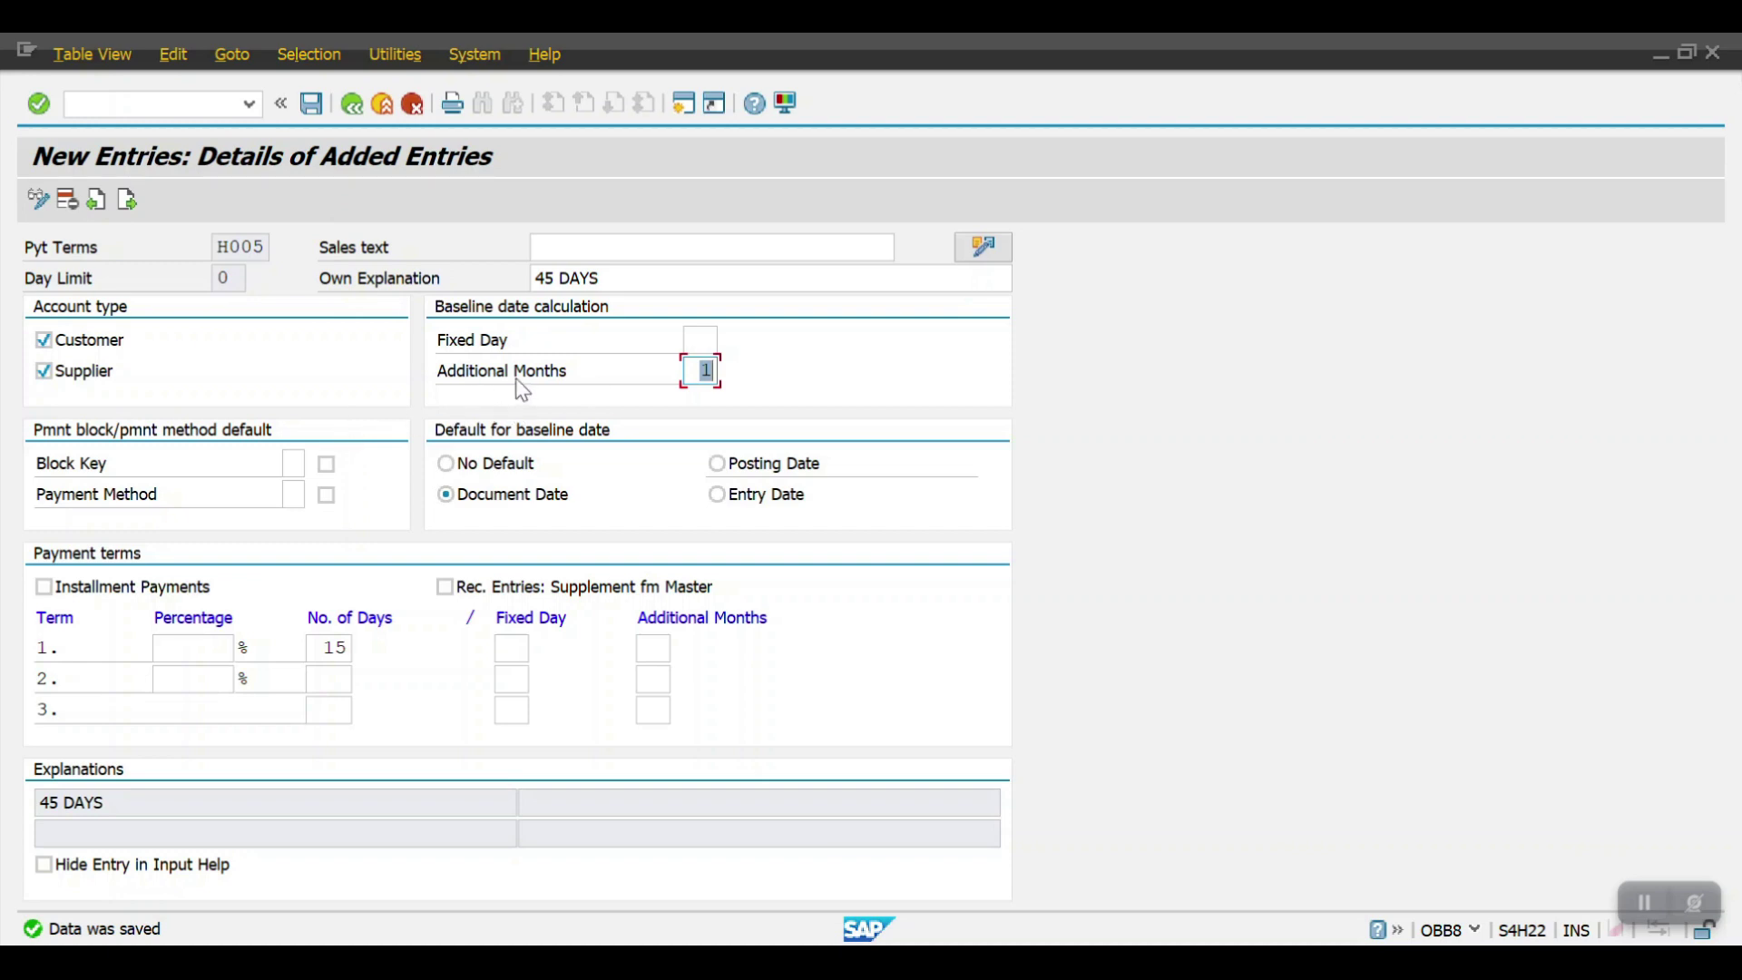
left_click(229, 279)
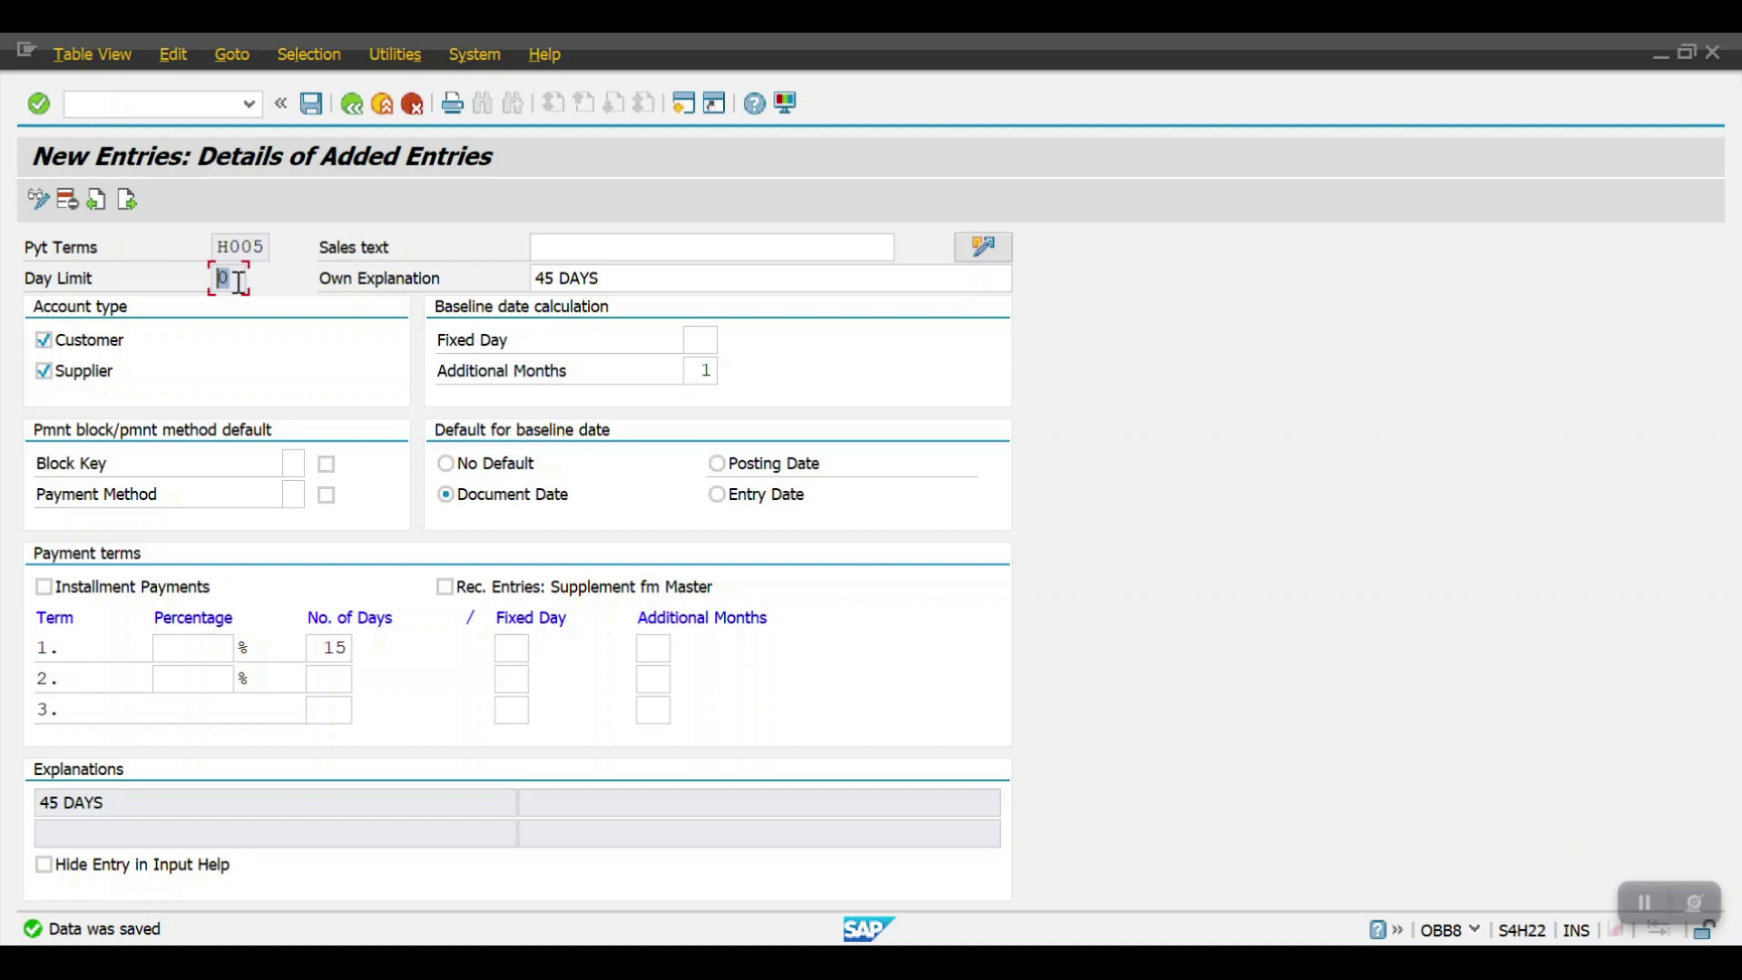
left_click(711, 344)
left_click(1645, 905)
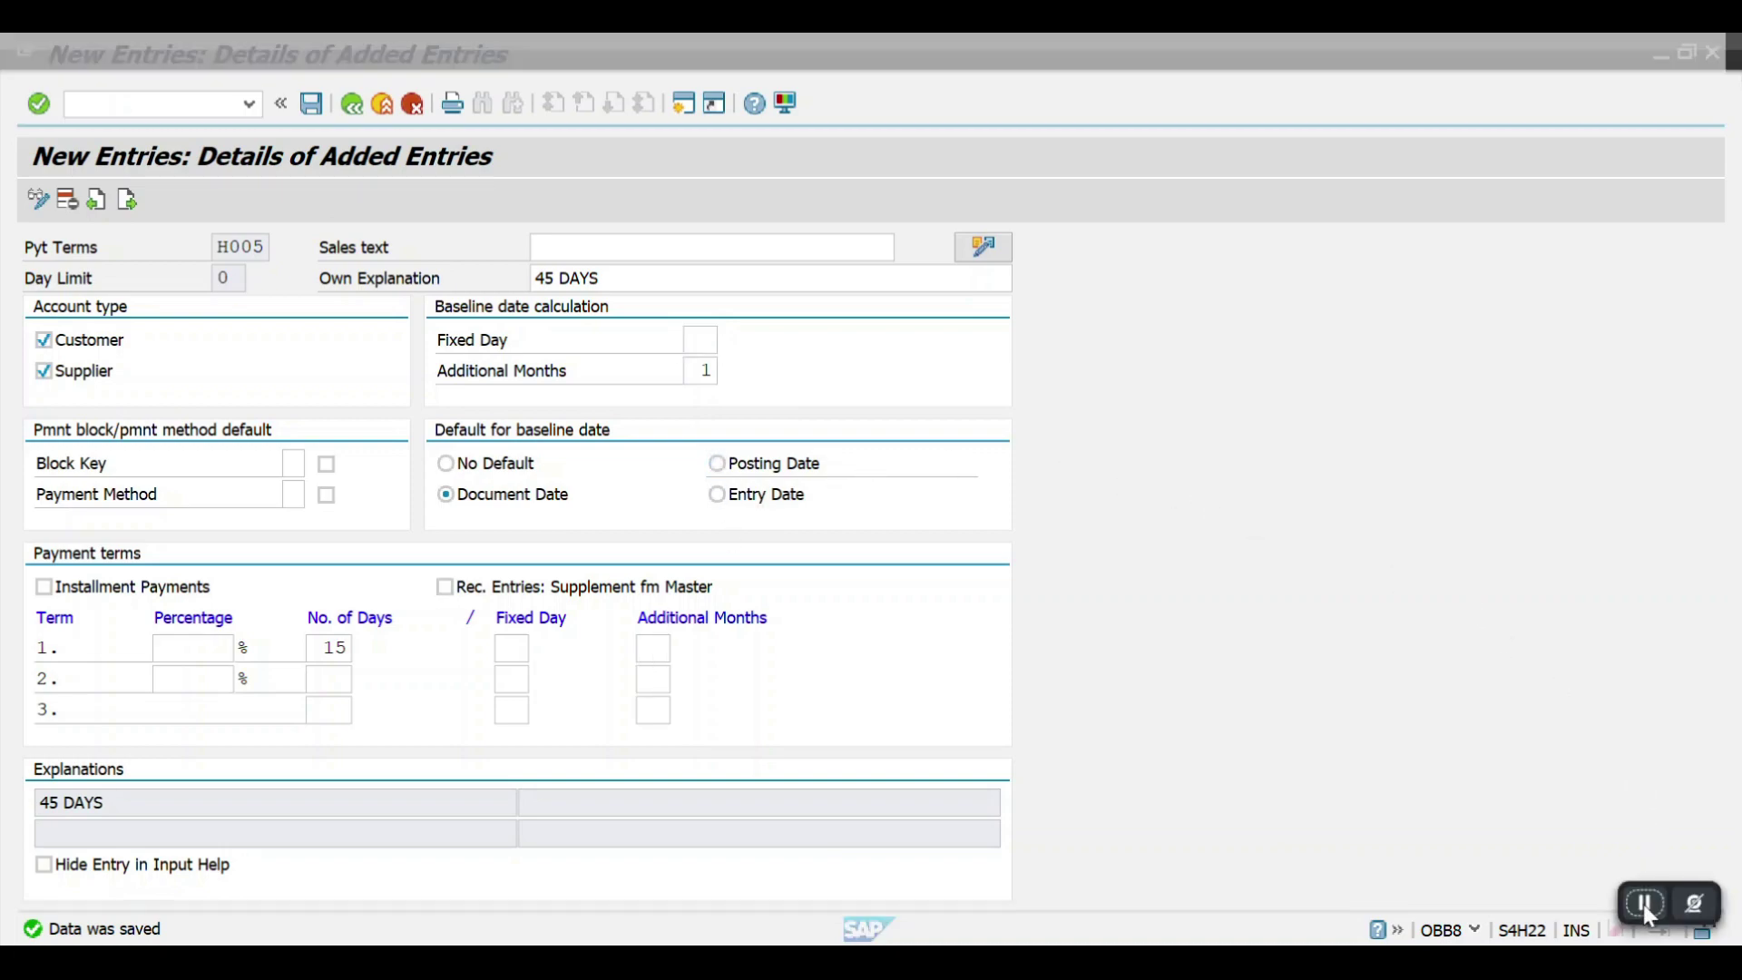